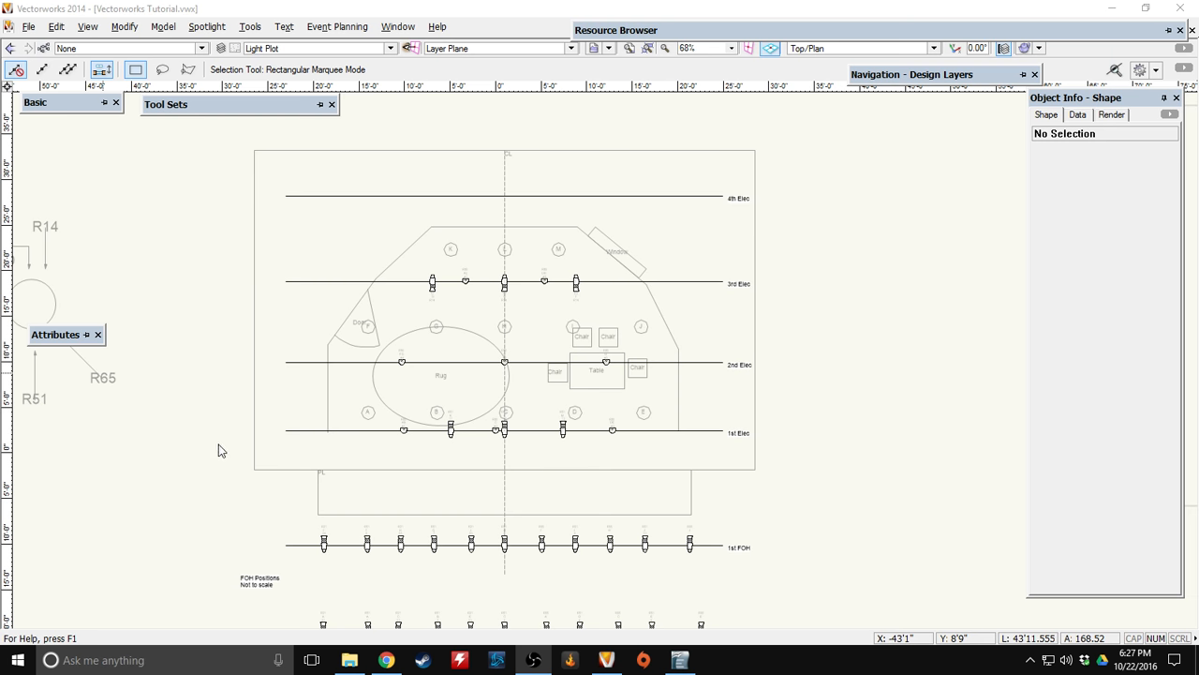
Examine the instruments hung on the 1st and 2nd FOH, selecting the R51 units for areas F and A.
scroll(323, 347, "down", 2)
scroll(393, 403, "up", 2)
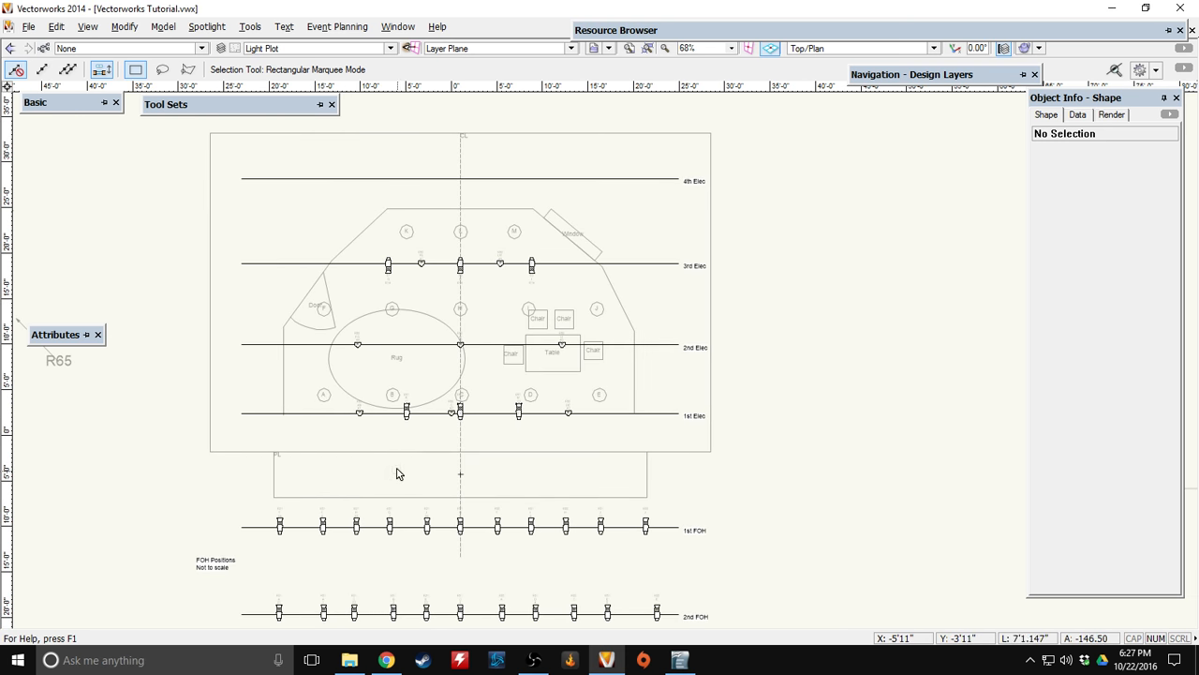
scroll(397, 473, "up", 4)
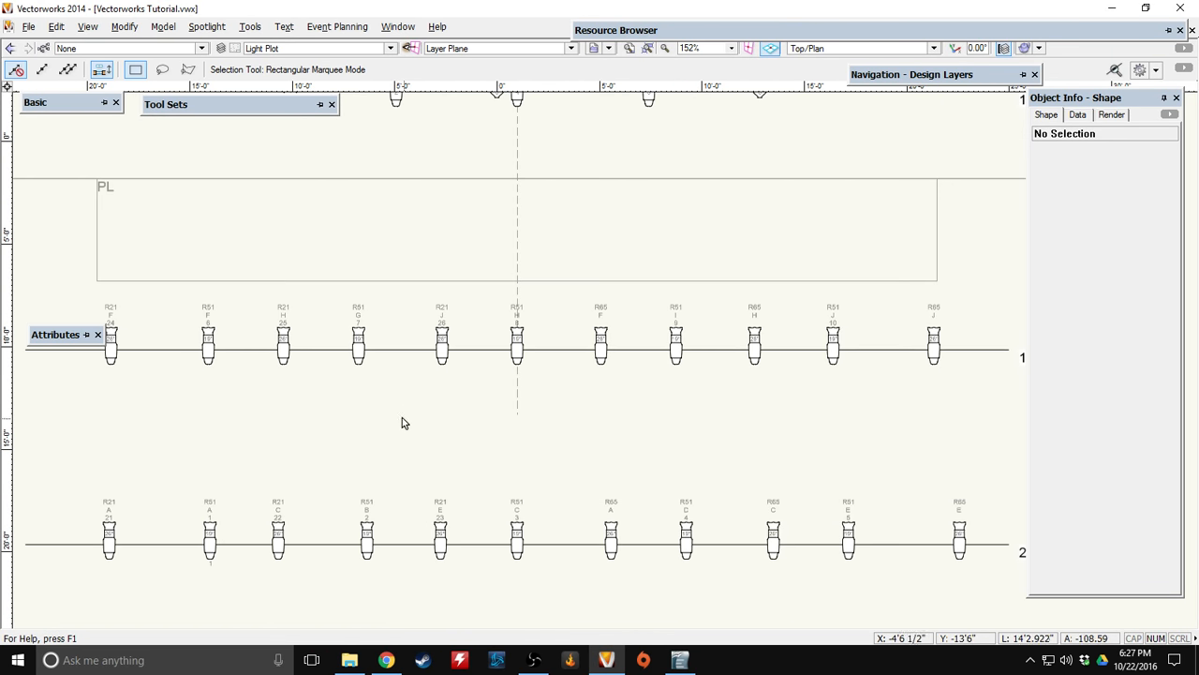
middle_click_drag(294, 423, 415, 404)
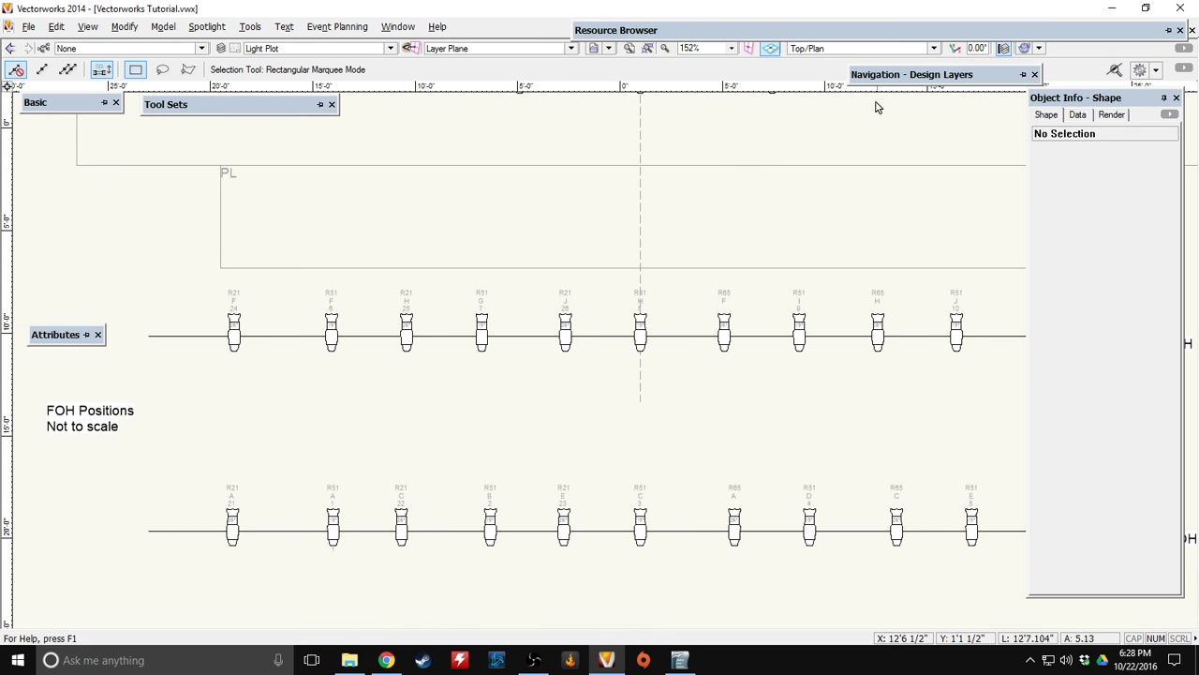
mouse_move(879, 83)
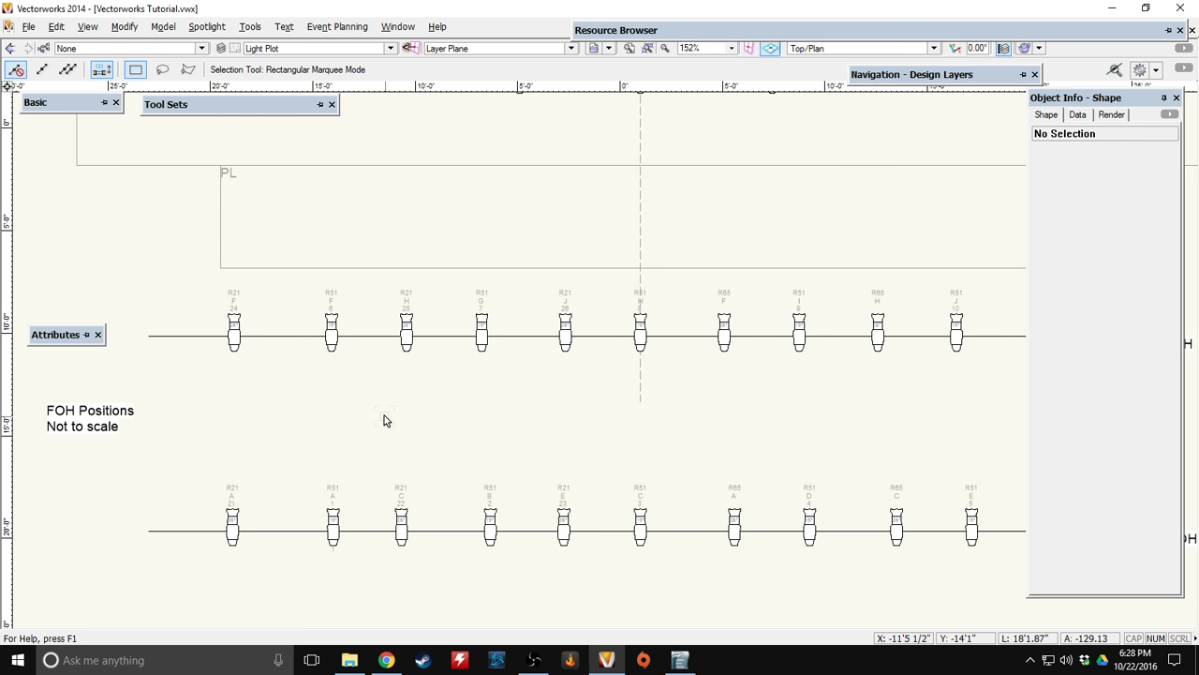
left_click(332, 339)
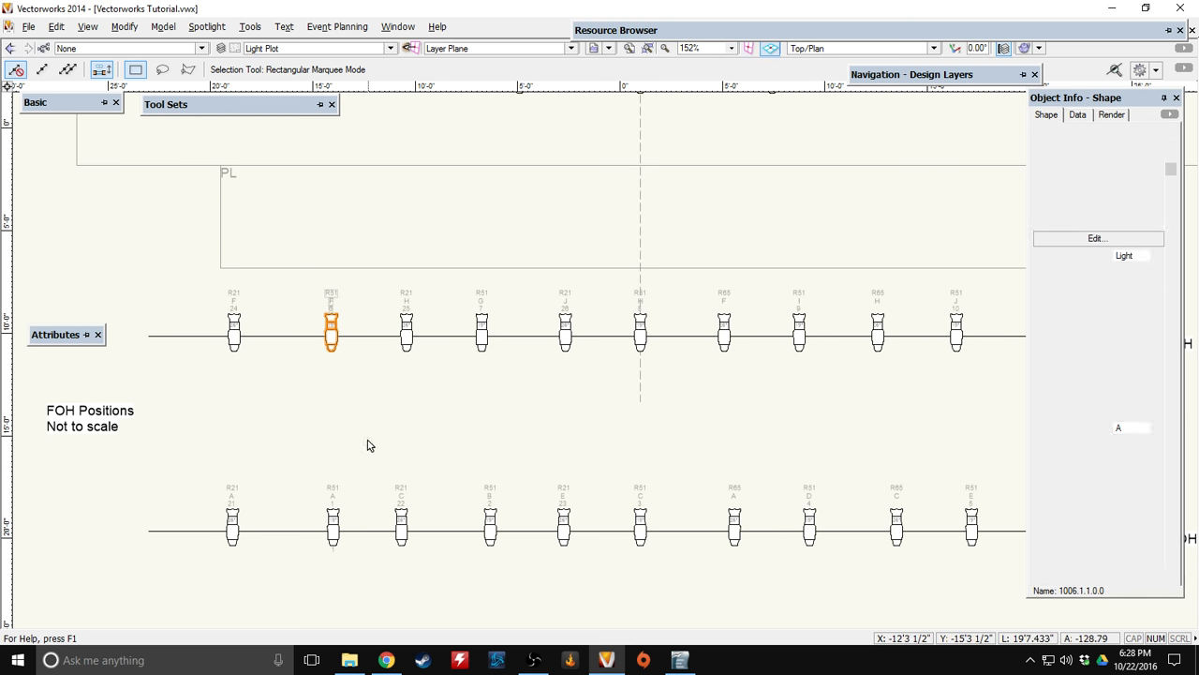
left_click(334, 522)
left_click(429, 429)
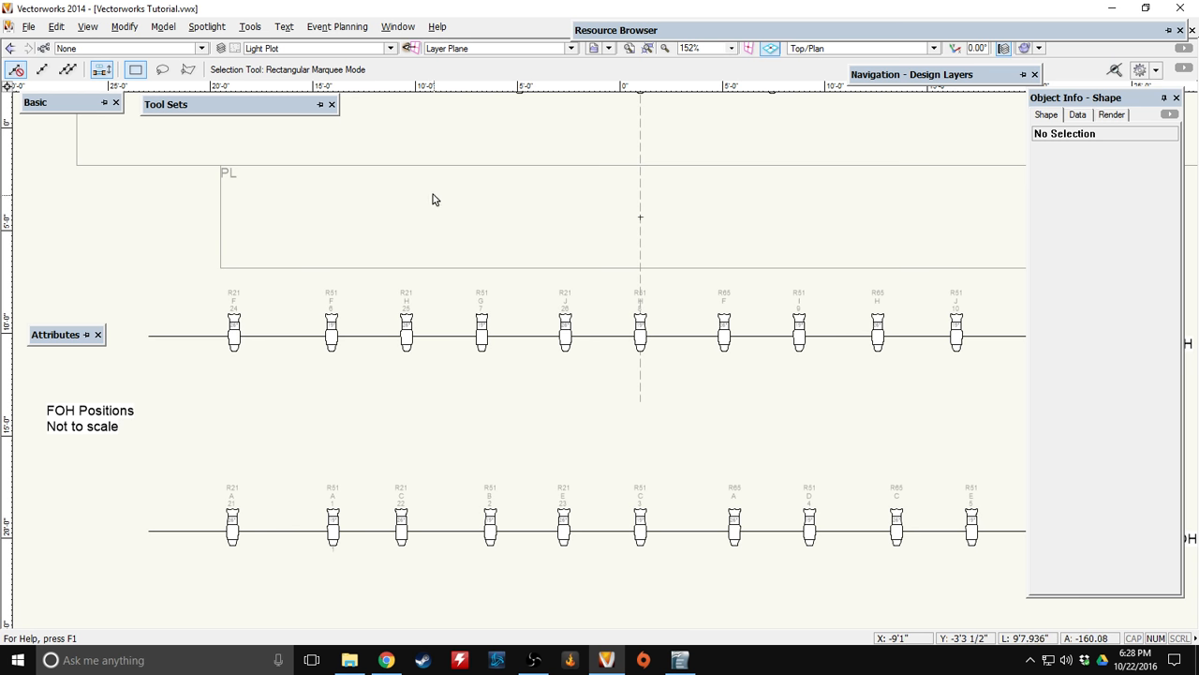
Look over the instruments on the 1st and 2nd Elec and the colour key beside the stage plan.
middle_click_drag(434, 195, 415, 370)
middle_click_drag(442, 296, 413, 455)
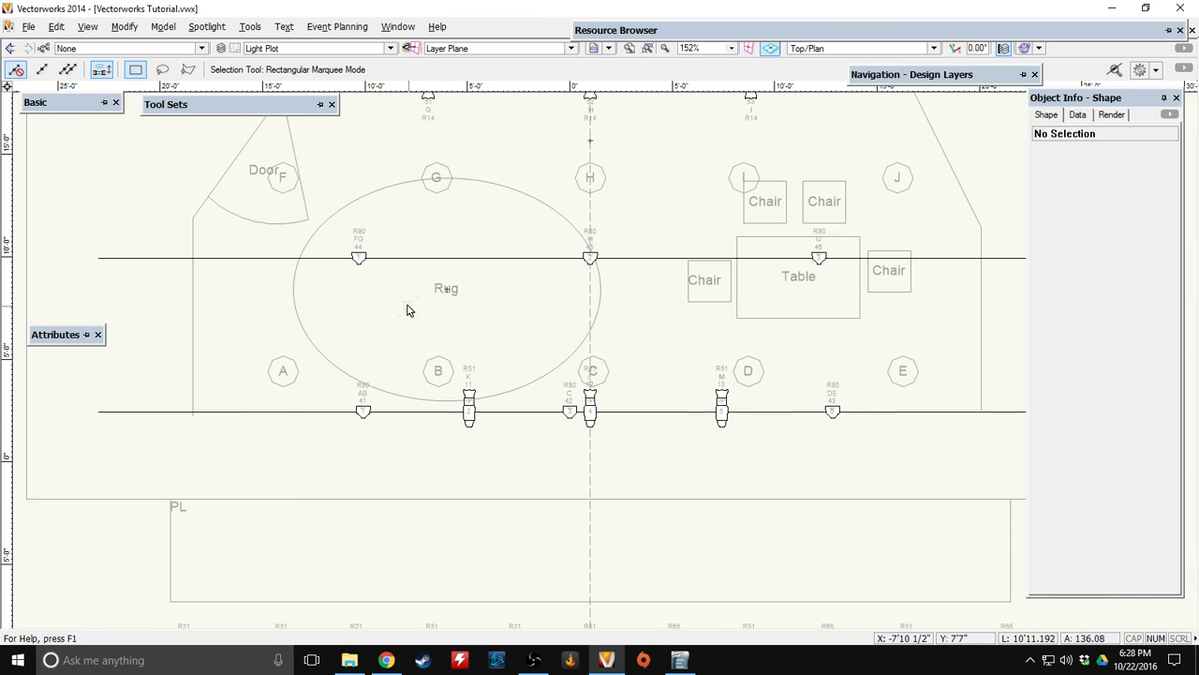
scroll(372, 294, "down", 1)
middle_click_drag(157, 245, 577, 328)
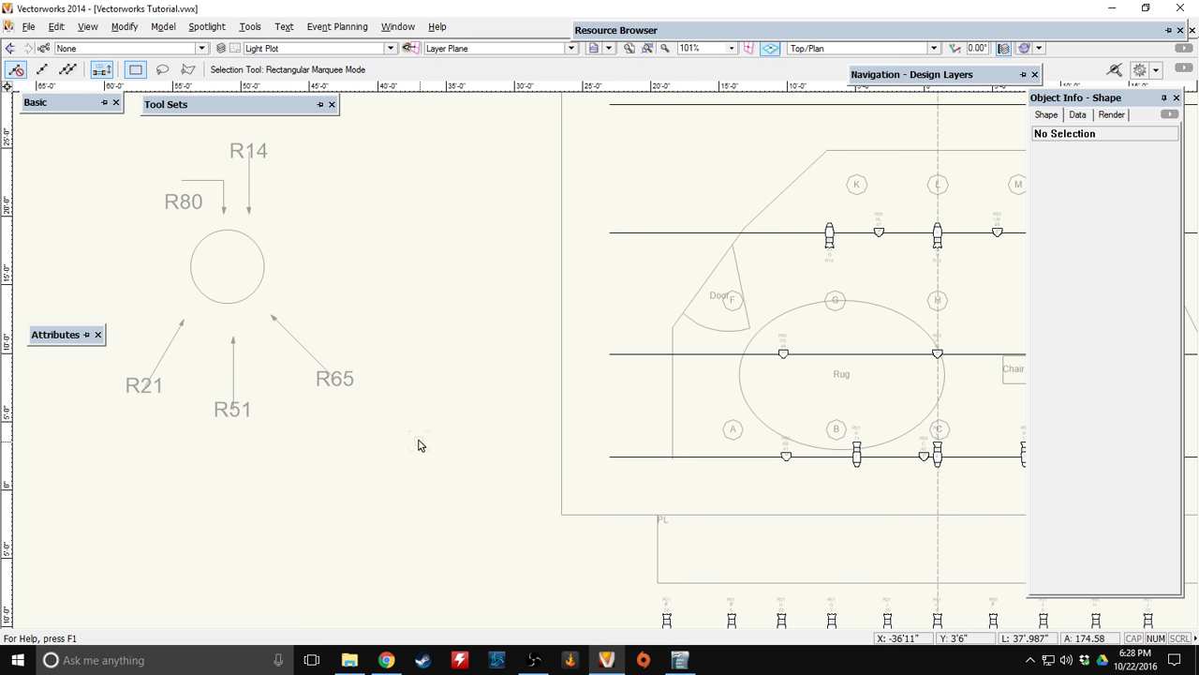
Inspect the properties of the R51 front wash instruments for areas A, B and C on the 2nd FOH.
middle_click_drag(448, 414, 195, 253)
middle_click_drag(660, 329, 530, 365)
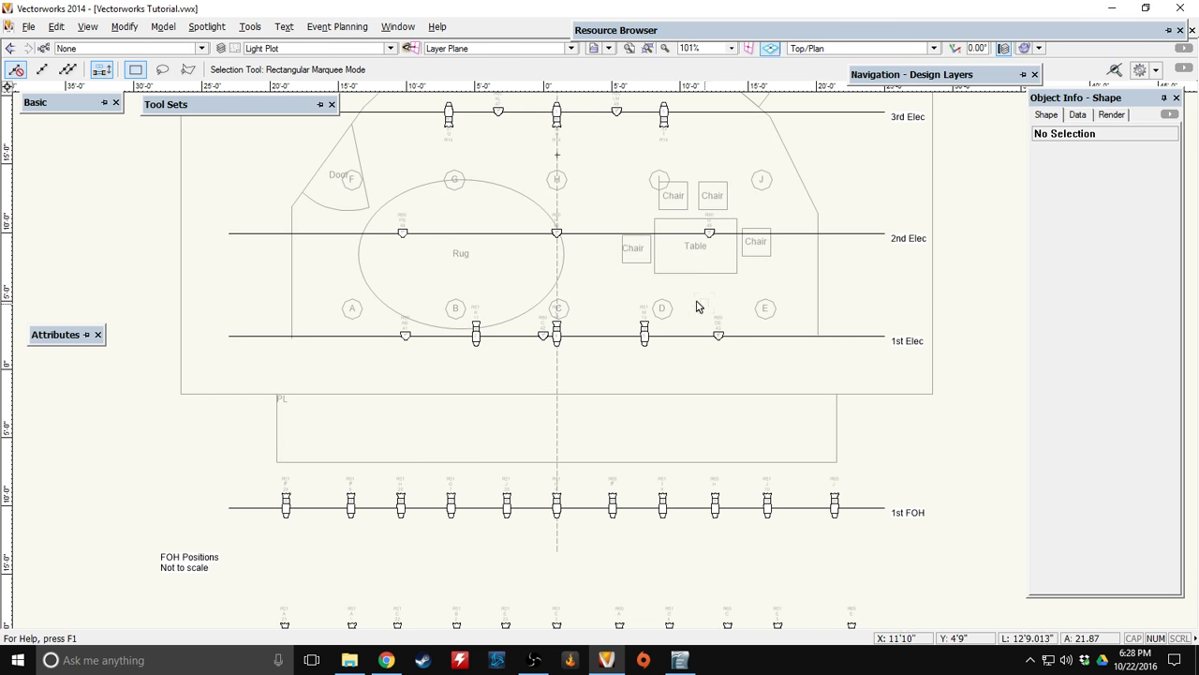
middle_click_drag(513, 161, 520, 215)
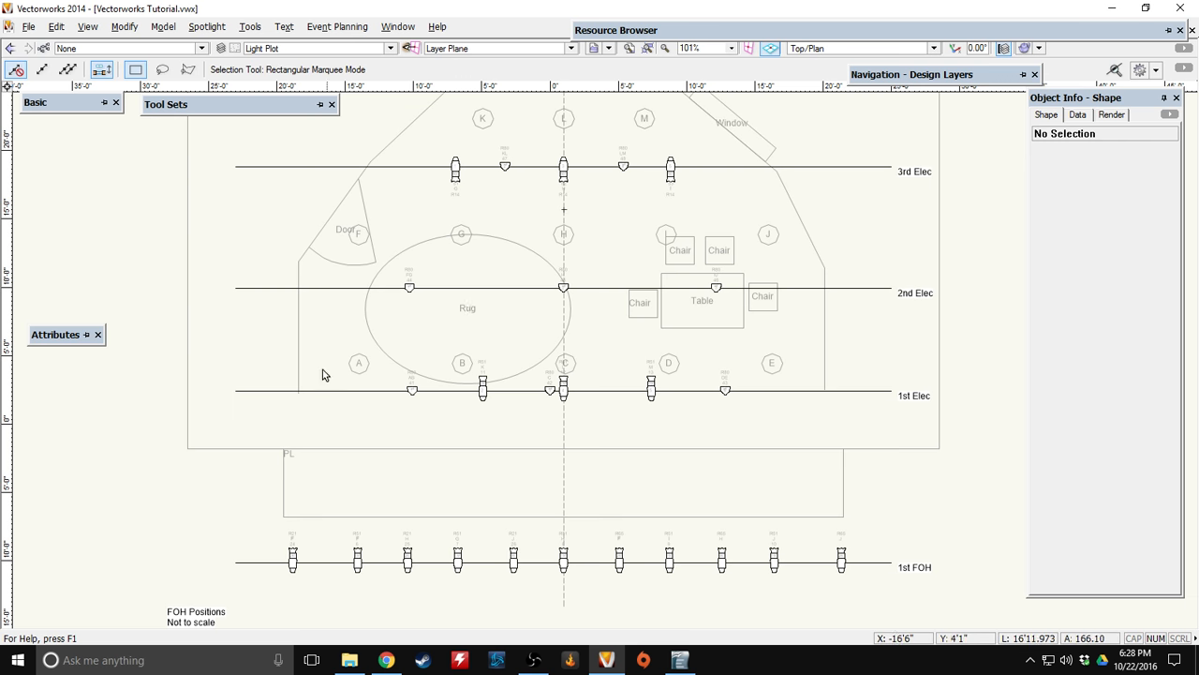
mouse_move(368, 429)
middle_mouse_down()
mouse_move(275, 302)
mouse_move(254, 313)
middle_mouse_up()
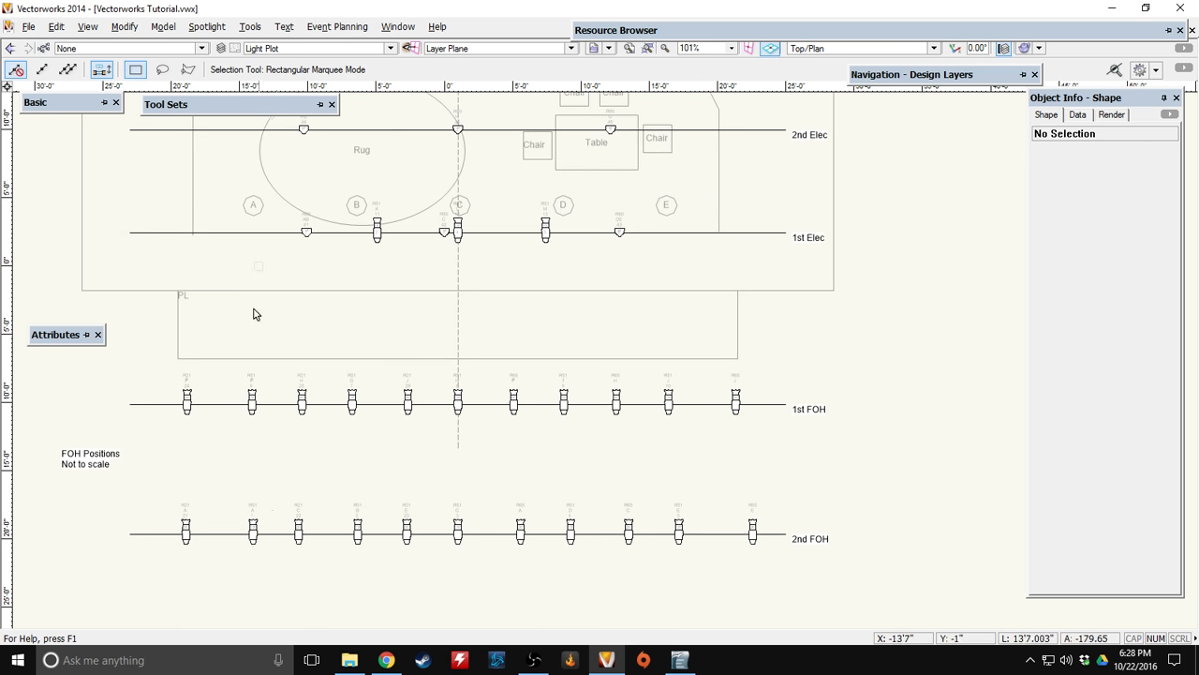
left_click(253, 531)
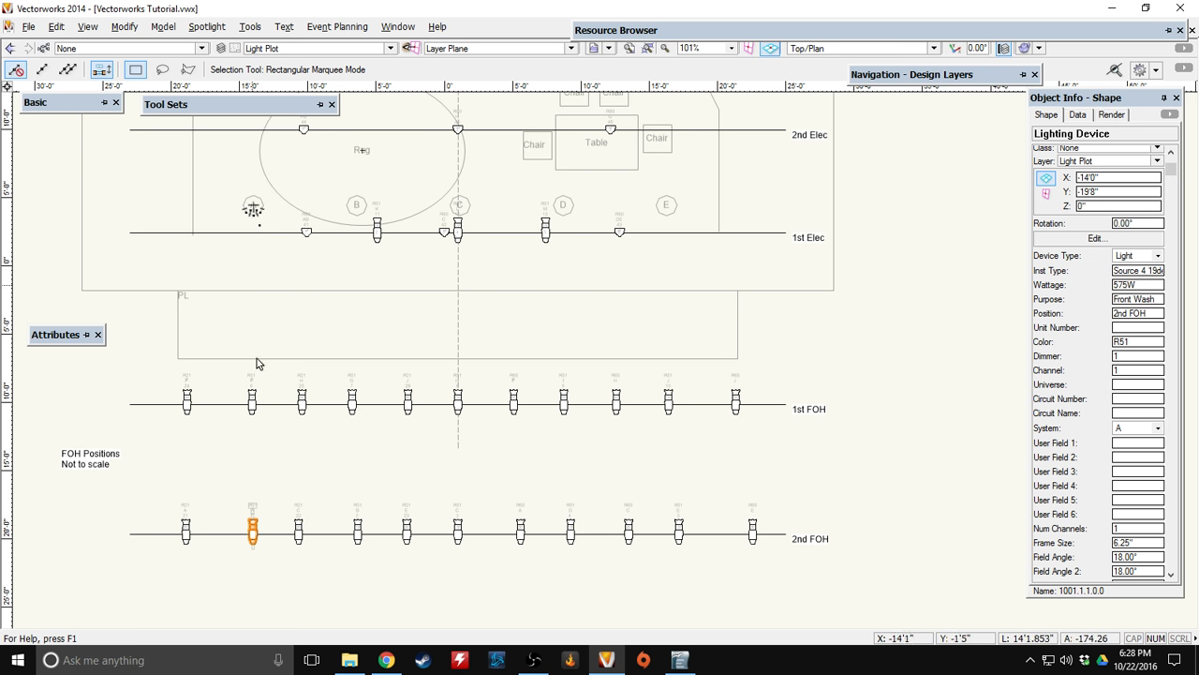
left_click(357, 515)
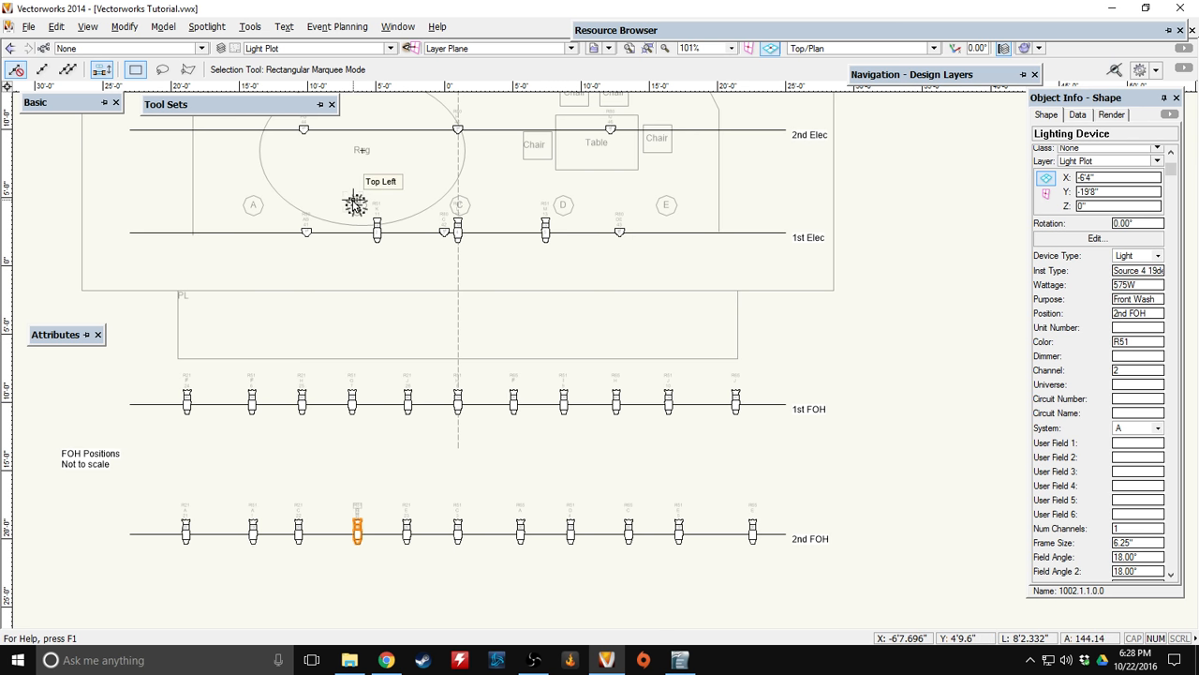
left_click(458, 527)
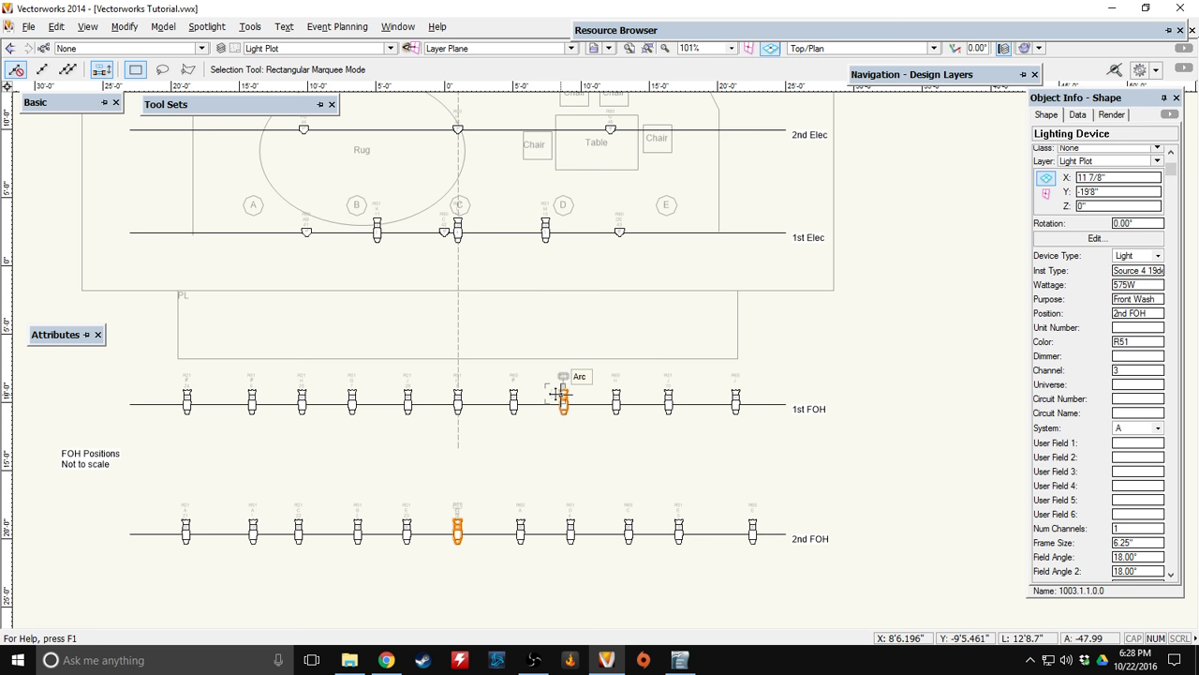
left_click(340, 338)
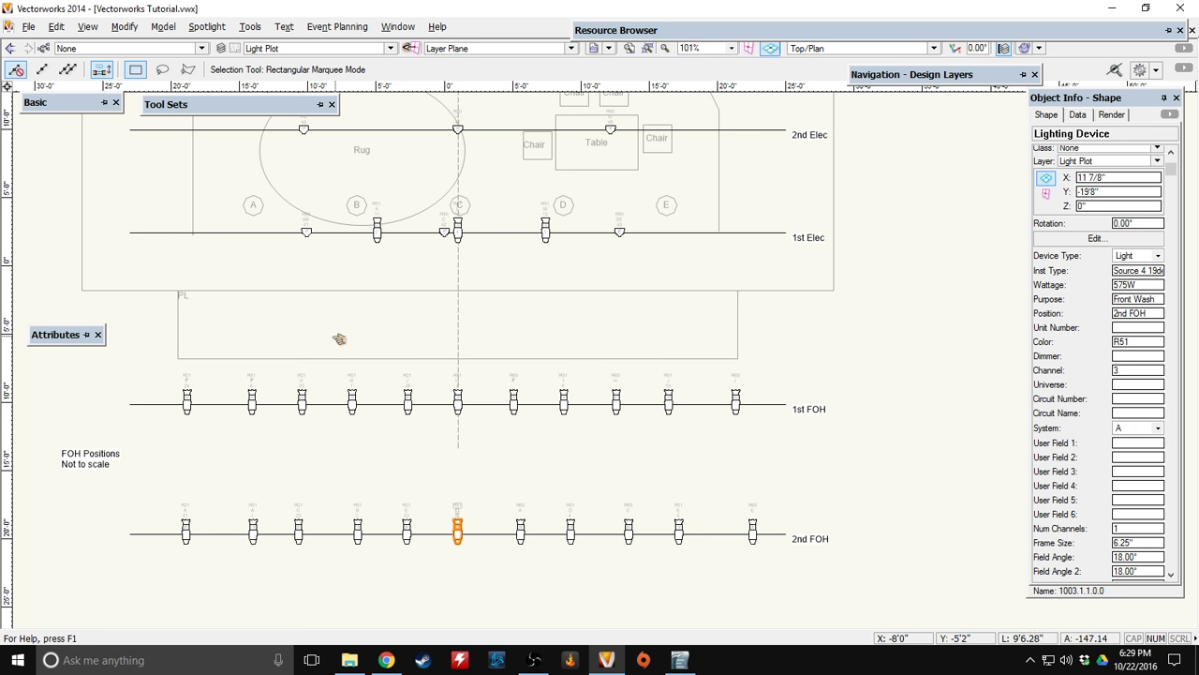
Compare the acting areas on stage with the 1st and 2nd FOH instruments, and examine the colour key's light directions.
middle_click_drag(322, 260, 319, 301)
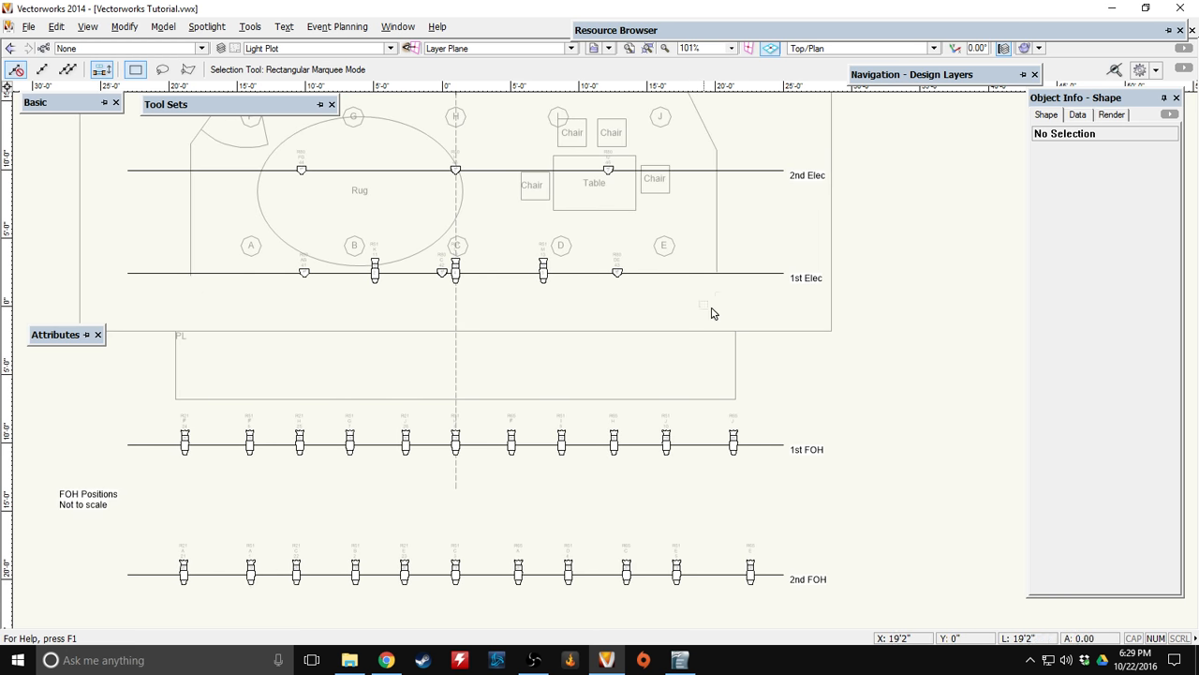
middle_click_drag(470, 237, 482, 321)
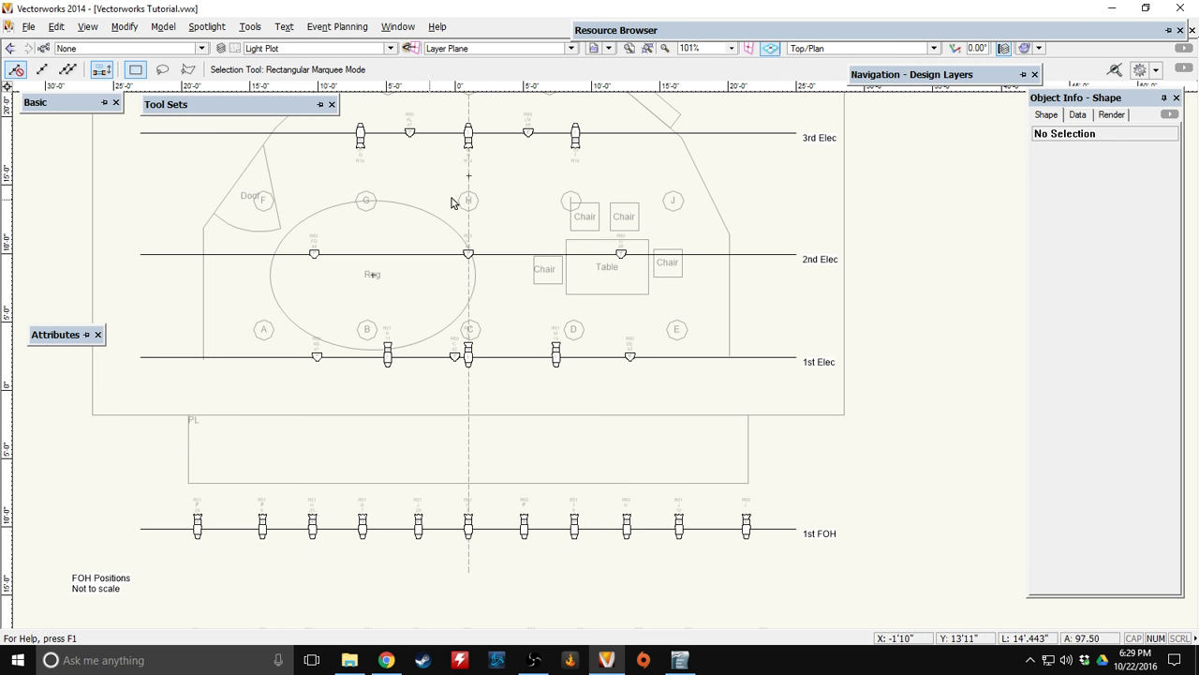
middle_click_drag(631, 199, 589, 238)
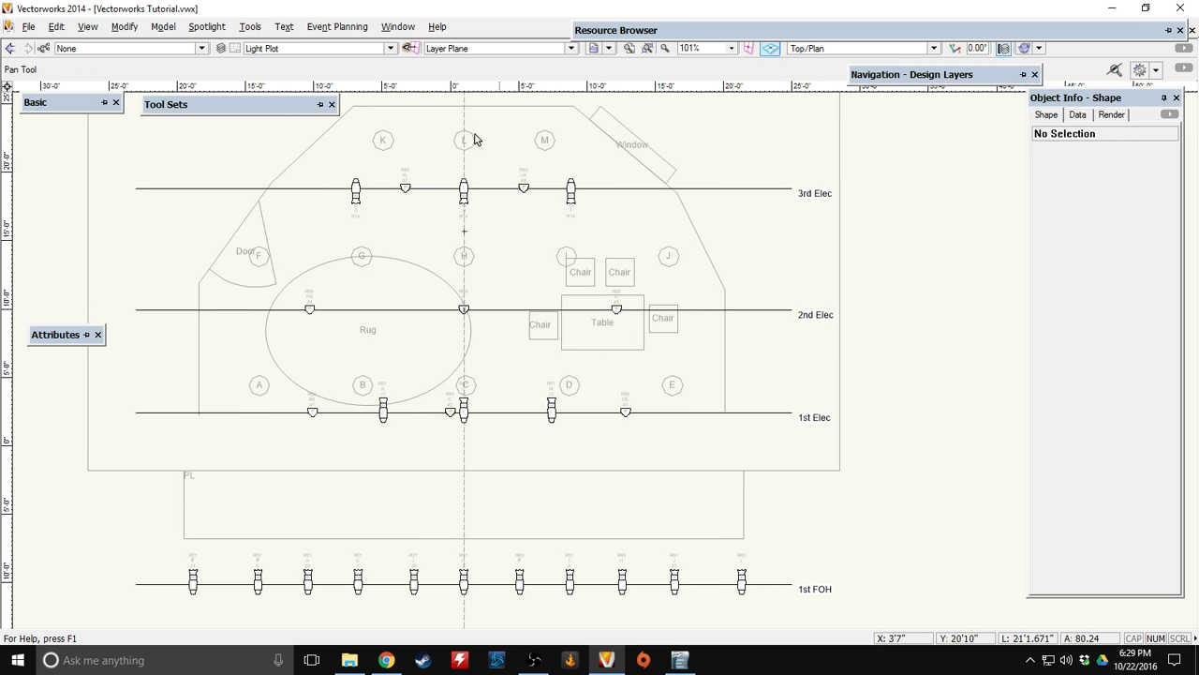
middle_click_drag(403, 492, 347, 294)
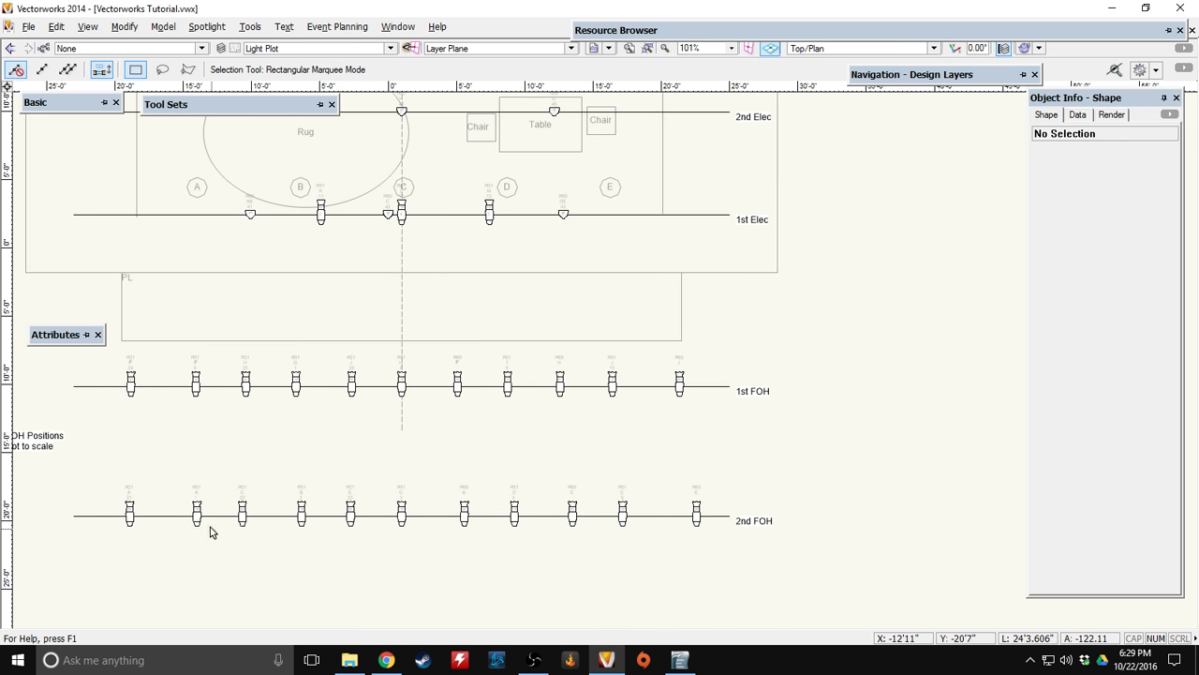
middle_click_drag(279, 553, 309, 520)
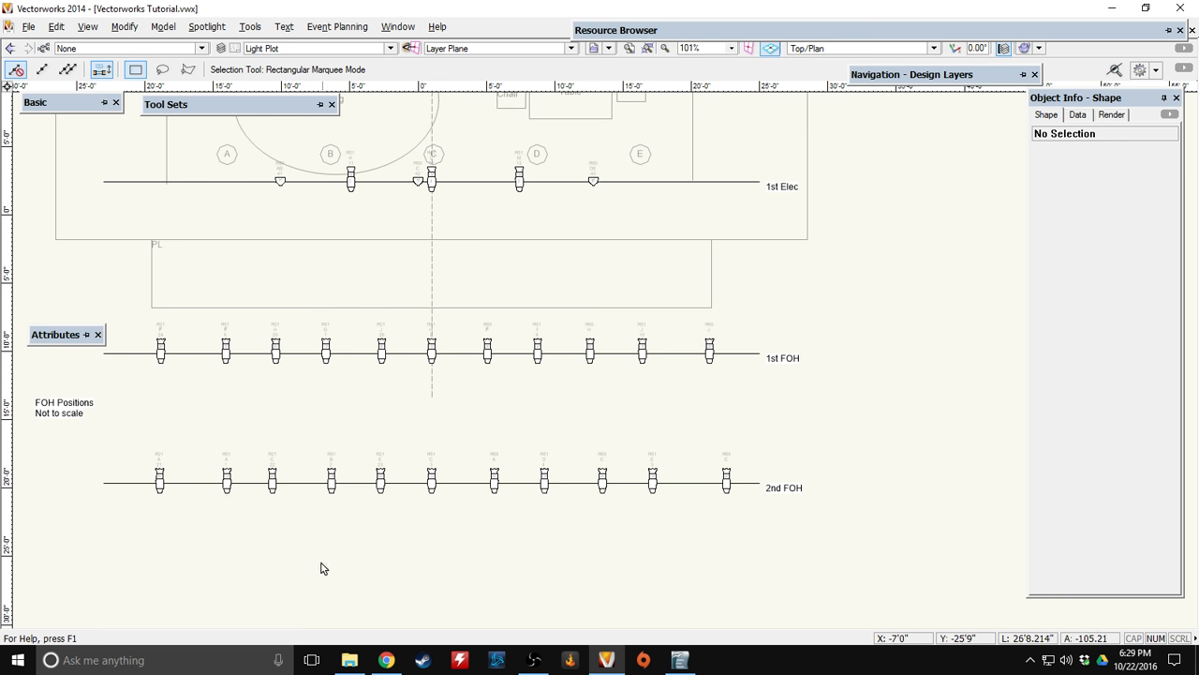
scroll(268, 382, "up", 2)
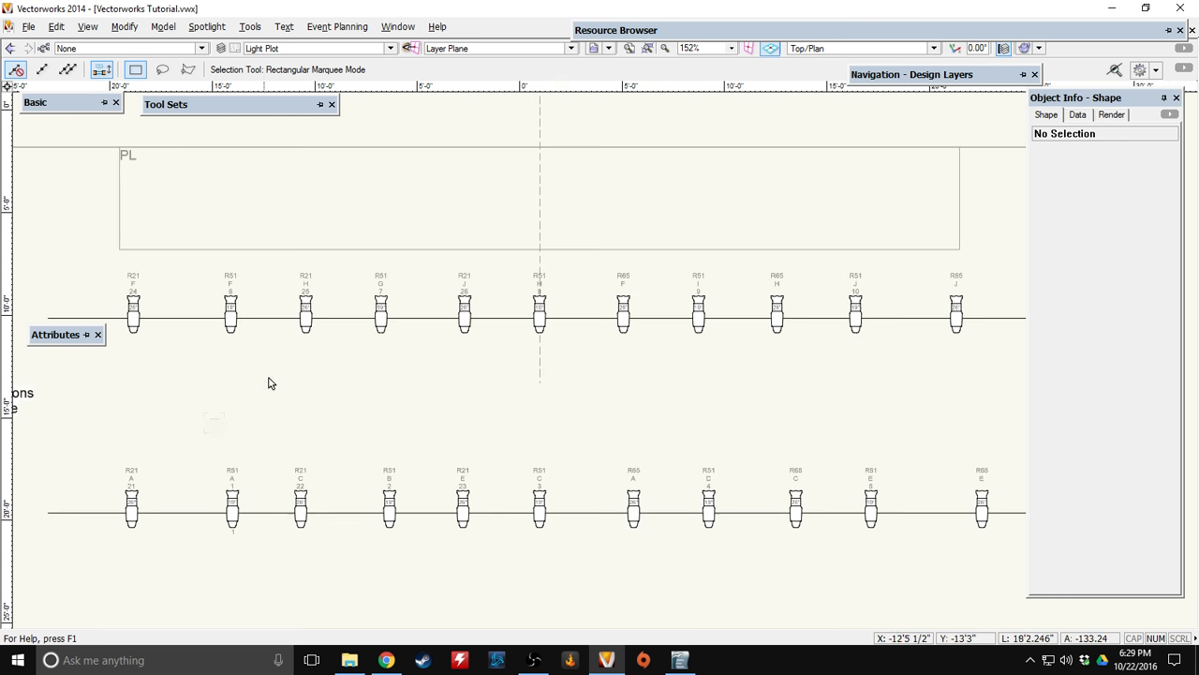
scroll(272, 375, "down", 2)
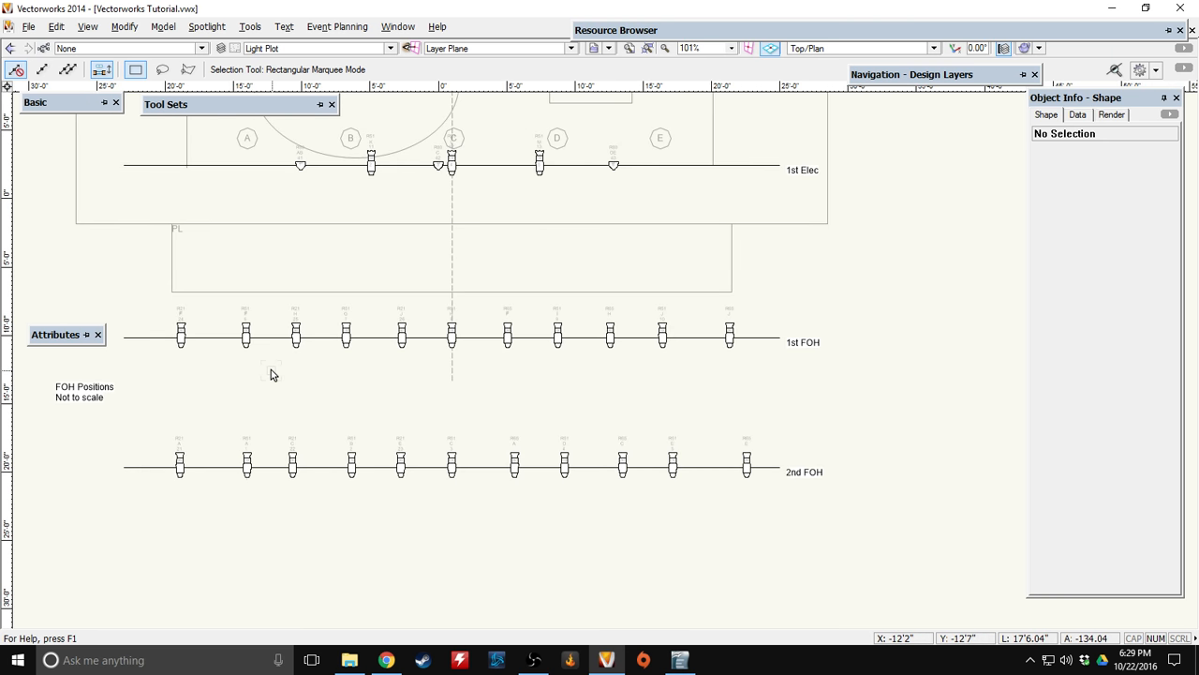
mouse_move(147, 260)
middle_mouse_down()
mouse_move(222, 314)
mouse_move(581, 479)
middle_mouse_up()
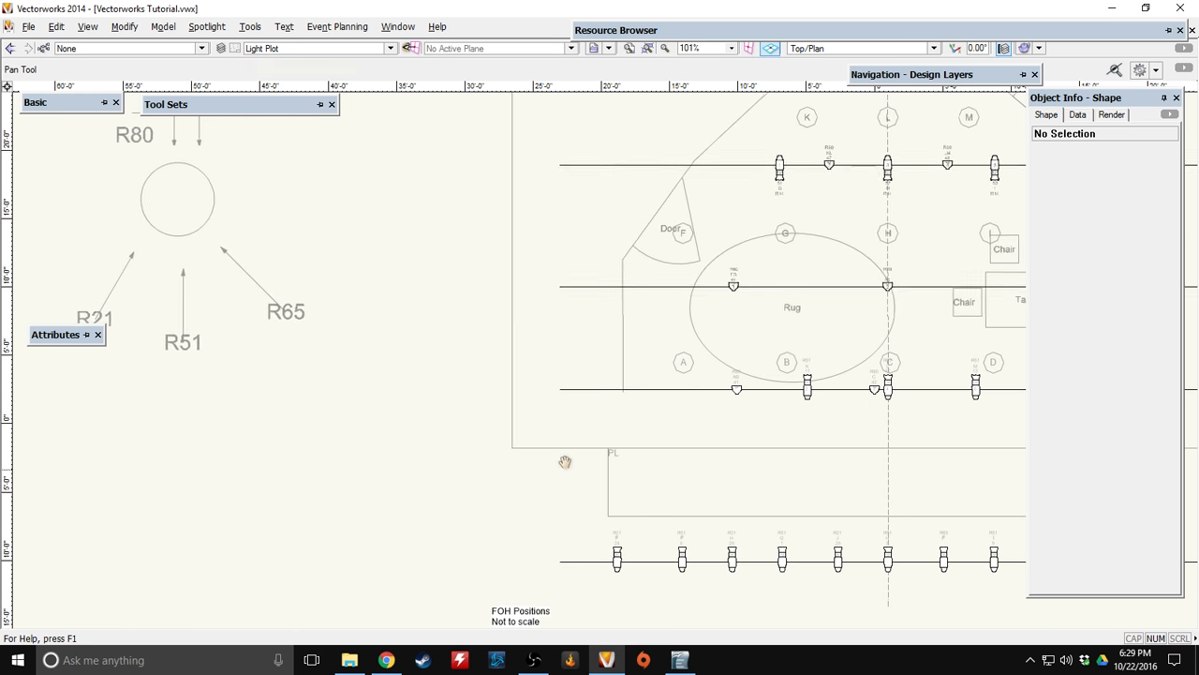
middle_click_drag(396, 380, 500, 475)
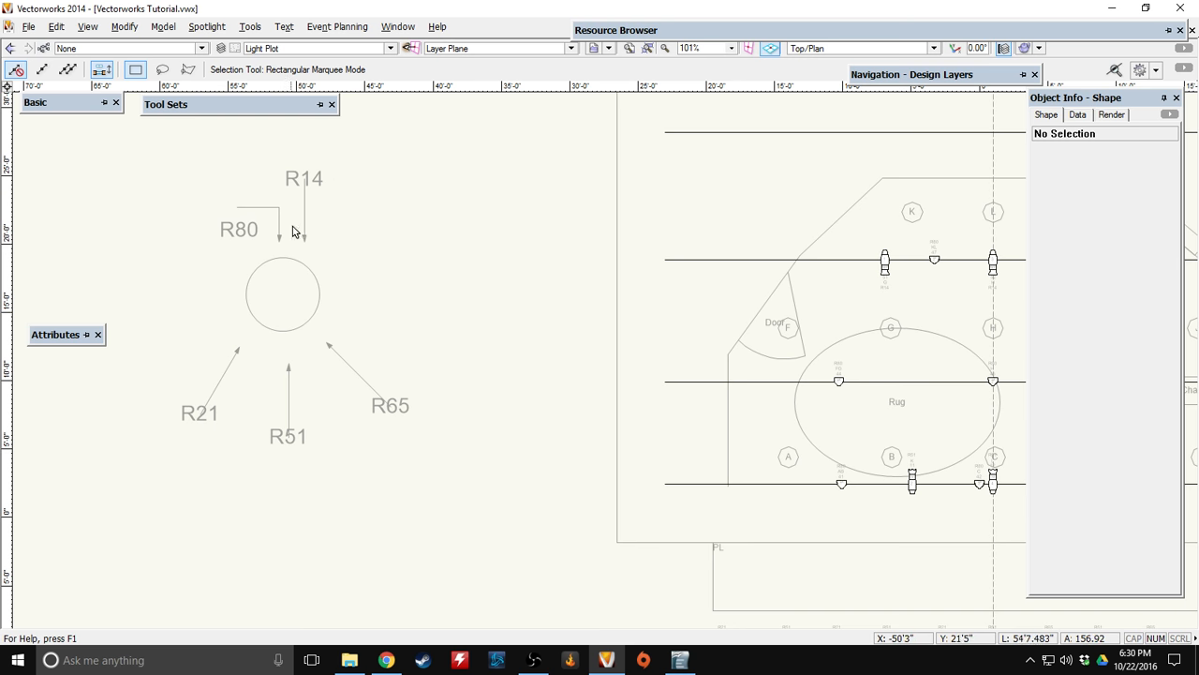
Inspect the properties and labels of the R14 backlight for area G on the 3rd Elec.
middle_click_drag(810, 254, 530, 308)
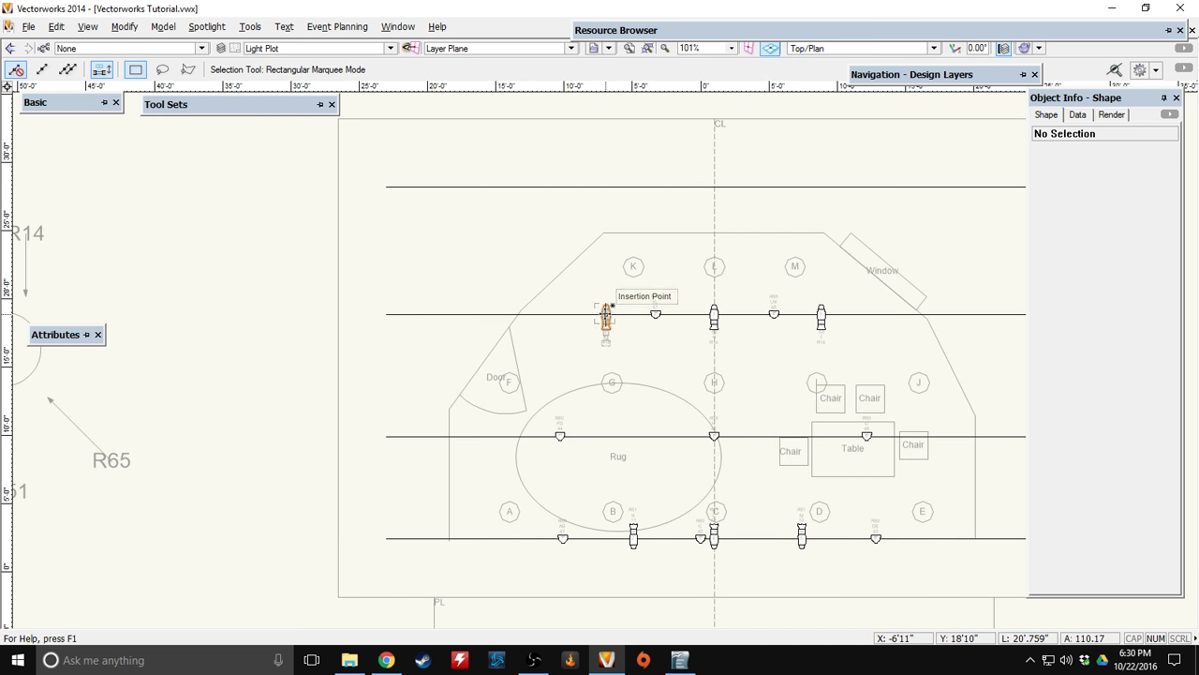
left_click(606, 316)
middle_click_drag(685, 353, 482, 329)
scroll(535, 329, "up", 2)
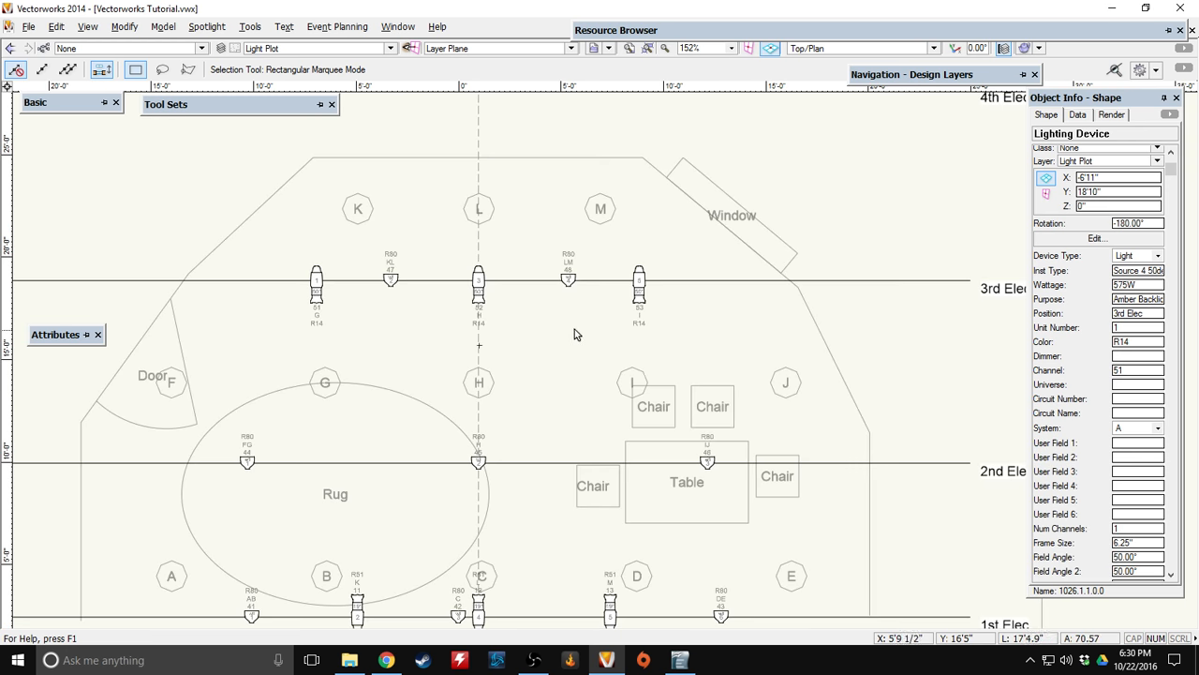
scroll(562, 333, "up", 2)
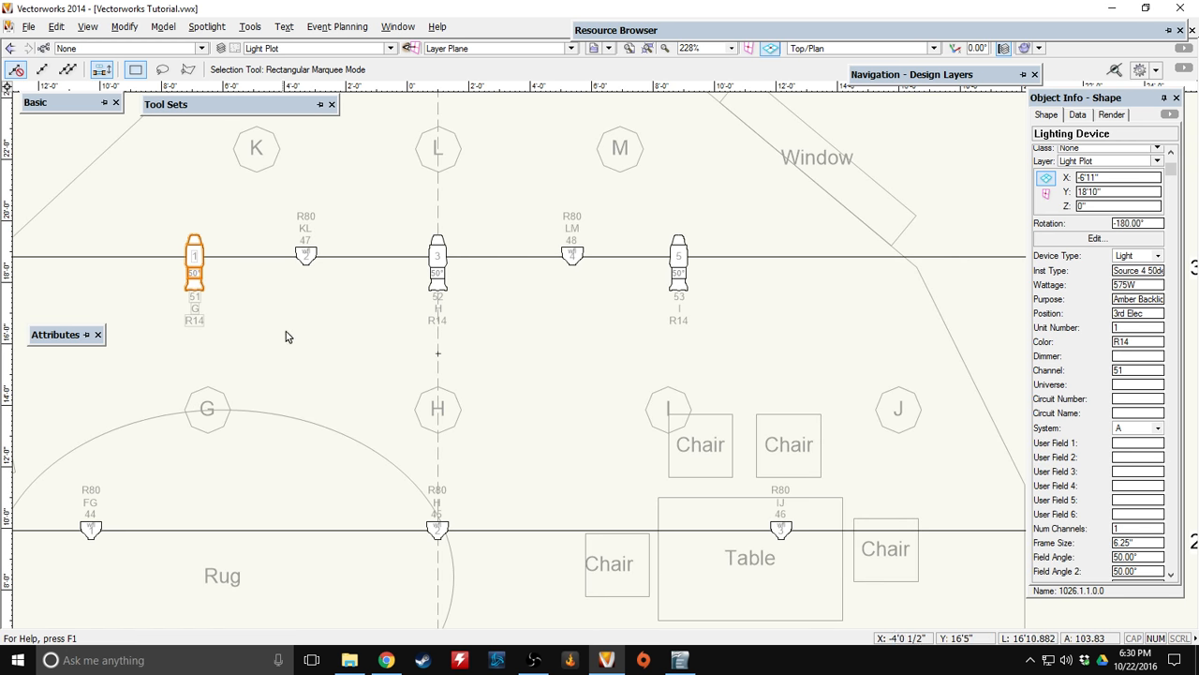
scroll(334, 330, "down", 1)
middle_click_drag(335, 335, 337, 156)
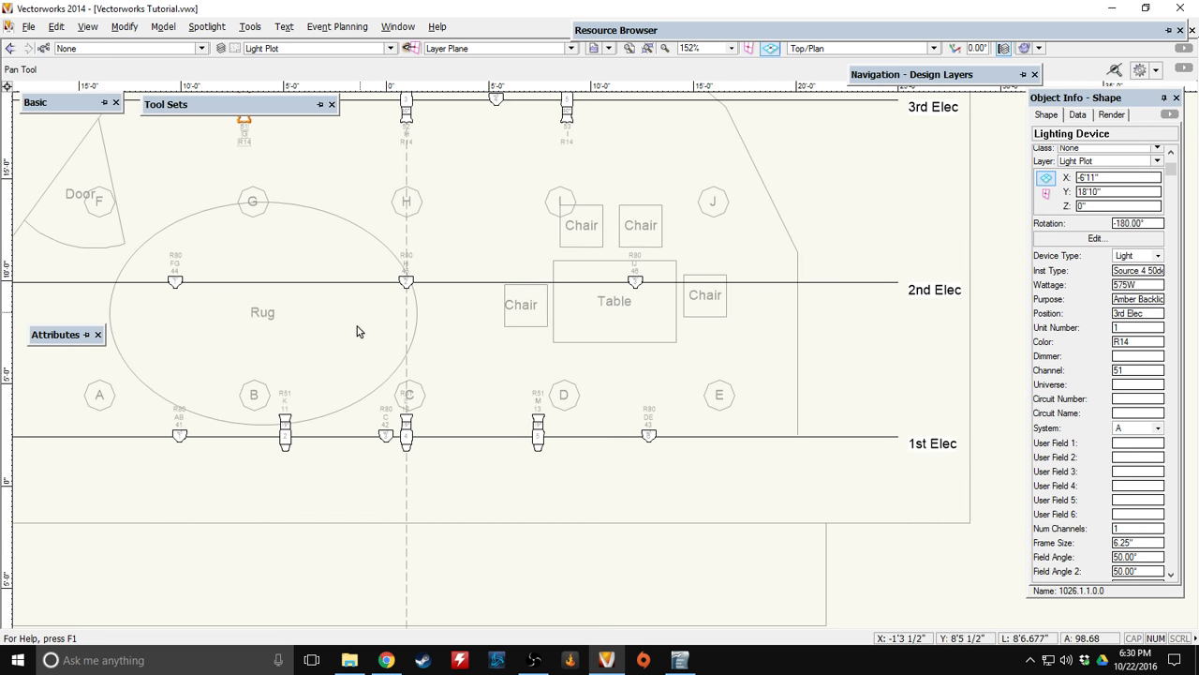
left_click(343, 347)
Inspect the properties and labels of the R80 down light for areas A and B on the 1st Elec.
middle_click_drag(343, 348, 602, 233)
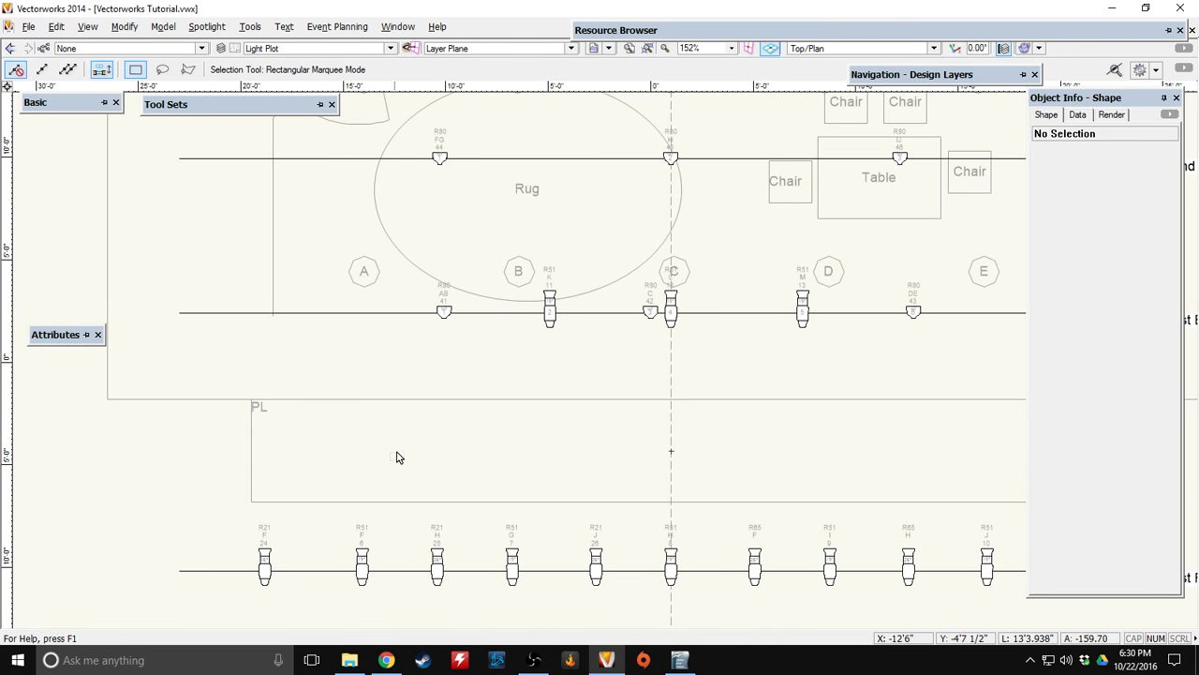
middle_click_drag(400, 459, 337, 360)
mouse_move(484, 296)
middle_mouse_down()
mouse_move(423, 372)
mouse_move(388, 458)
middle_mouse_up()
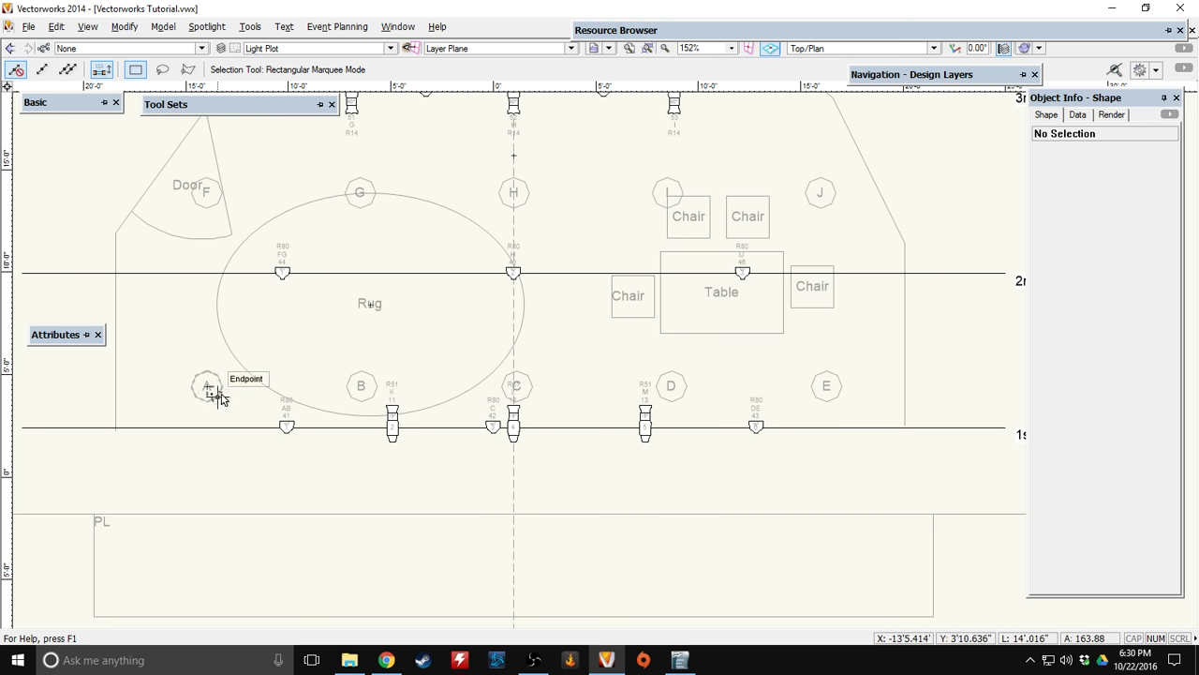
mouse_move(876, 79)
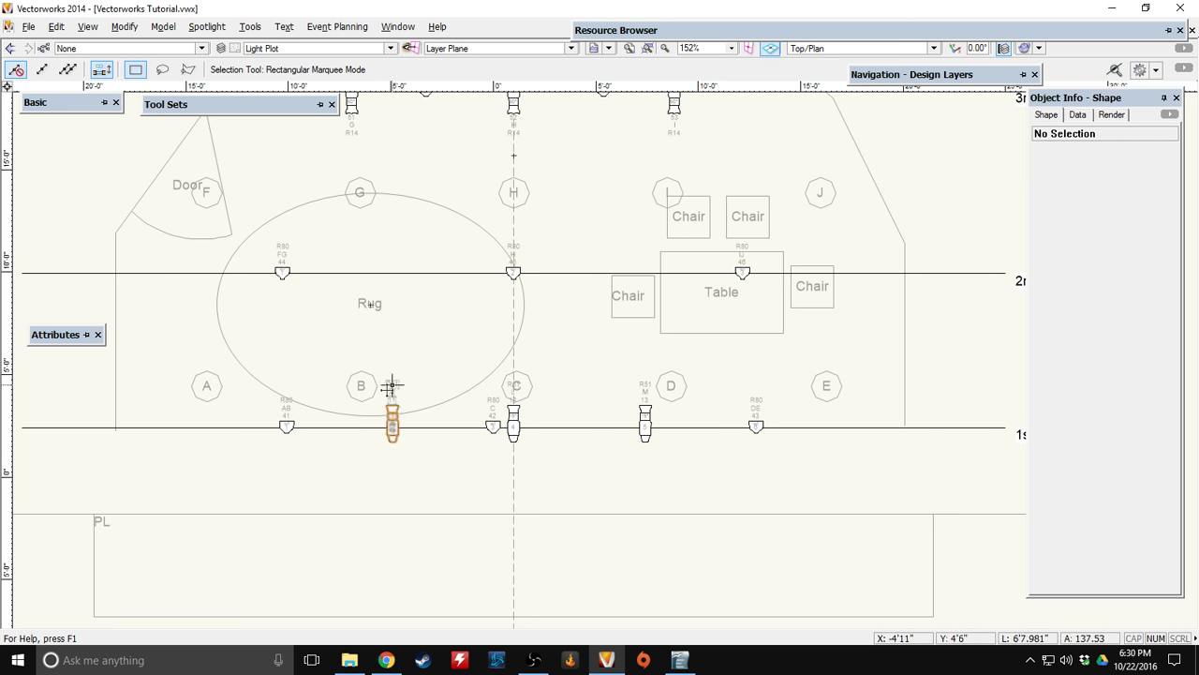
left_click(286, 426)
scroll(291, 475, "up", 1)
scroll(290, 475, "up", 1)
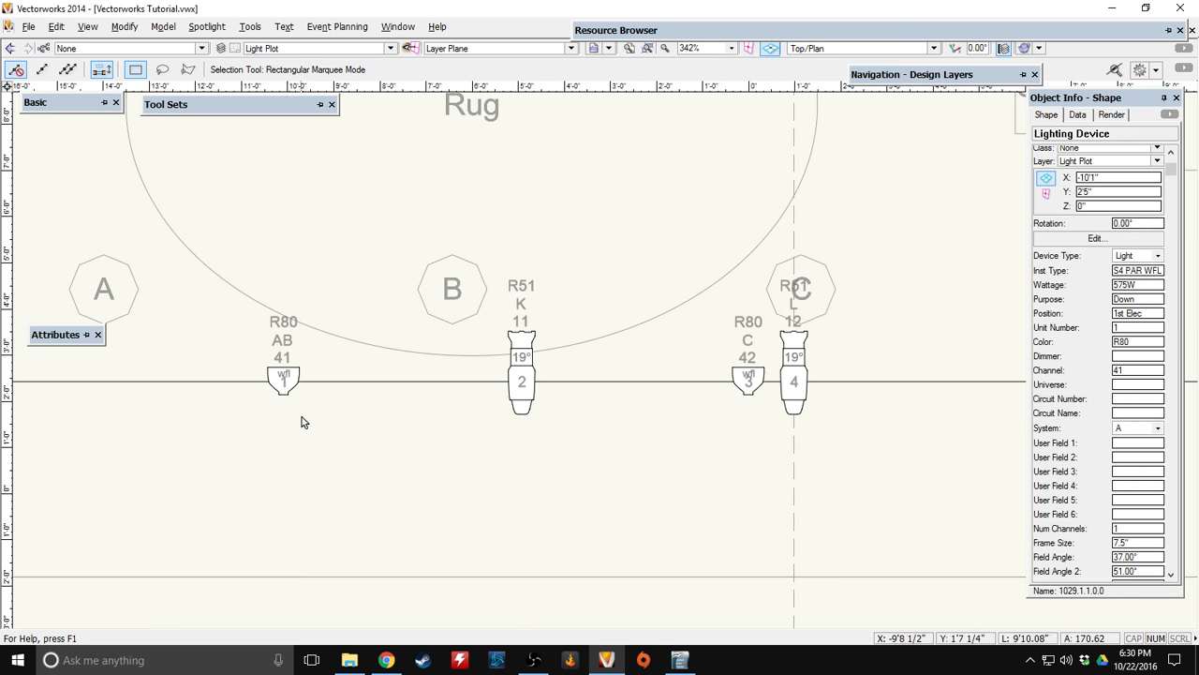
middle_click_drag(303, 420, 399, 461)
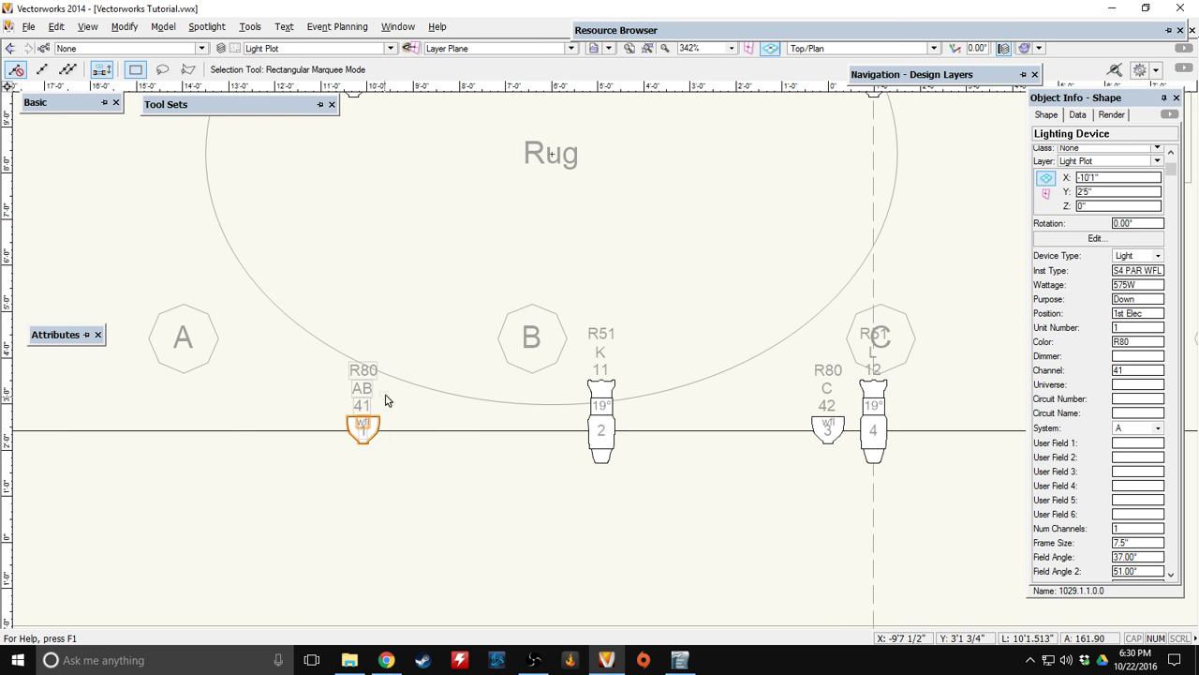
scroll(450, 387, "down", 2)
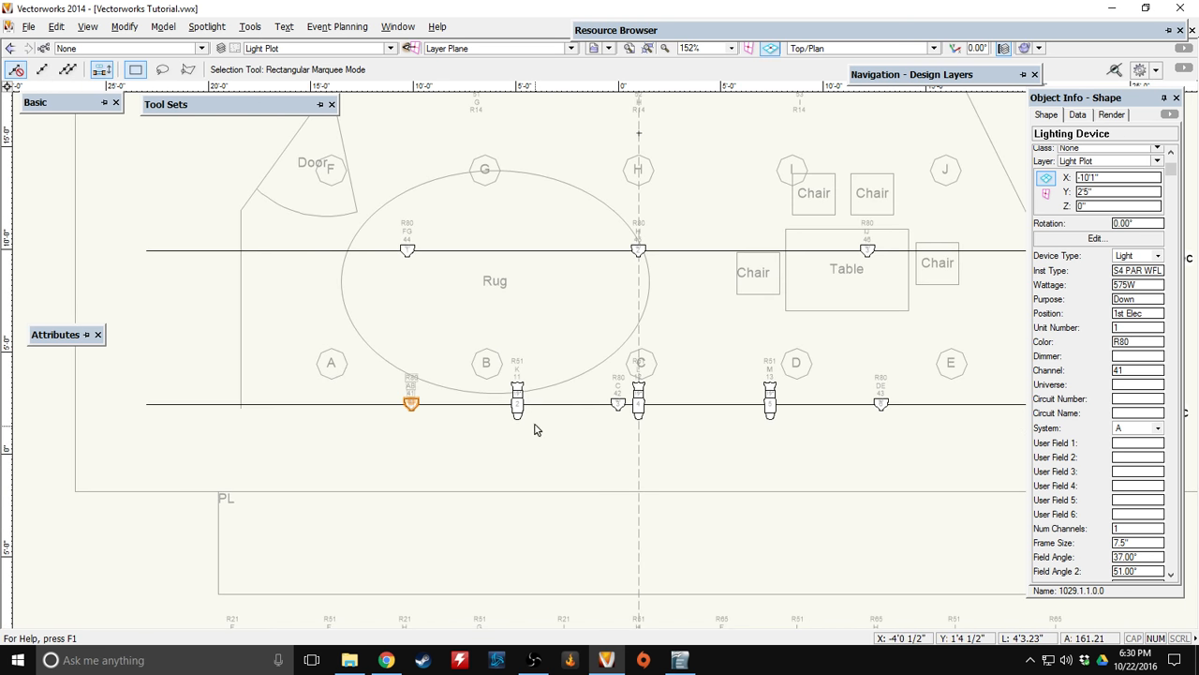
mouse_move(535, 428)
middle_mouse_down()
mouse_move(441, 428)
mouse_move(325, 497)
mouse_move(323, 529)
middle_mouse_up()
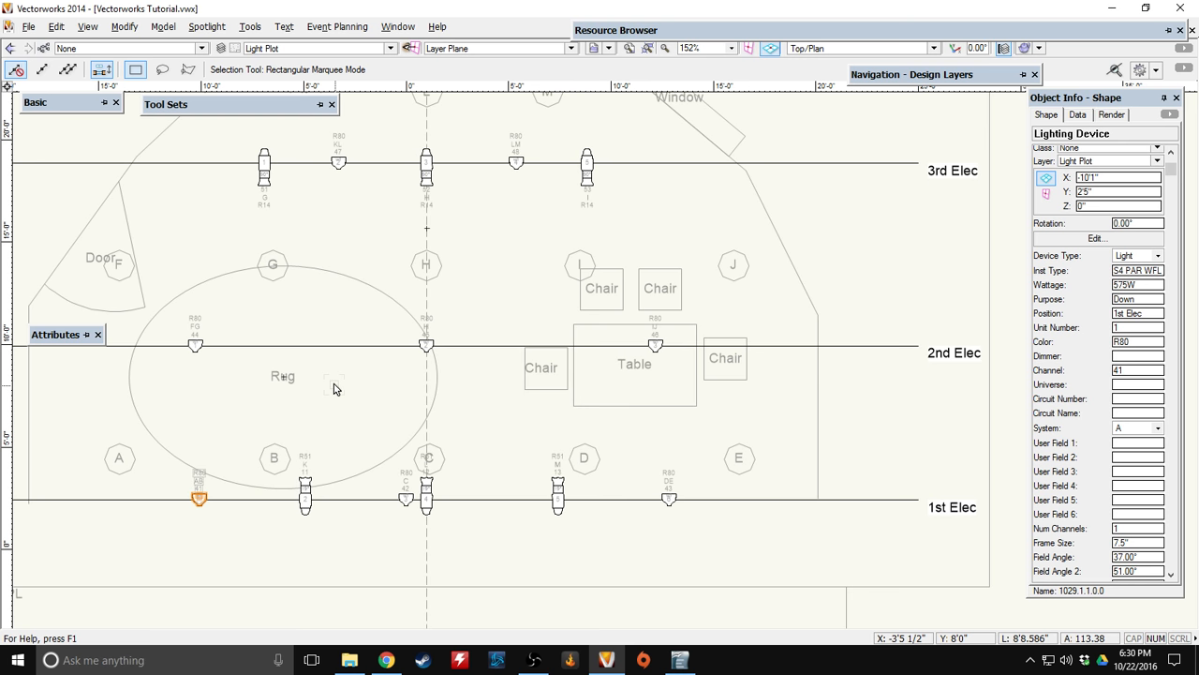
Set the 2nd FOH position's numbering direction to Left To Right and auto-number its instruments.
left_click(468, 535)
scroll(473, 536, "down", 4)
middle_click_drag(476, 541, 466, 335)
scroll(394, 492, "up", 4)
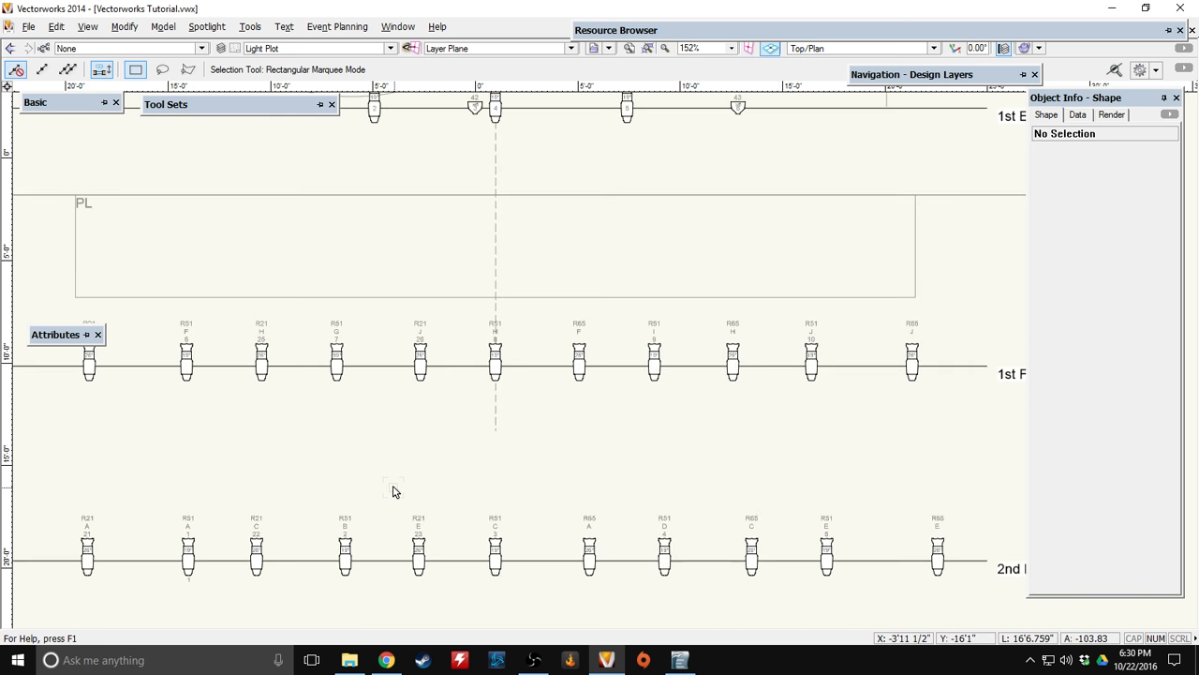
middle_click_drag(296, 436, 416, 415)
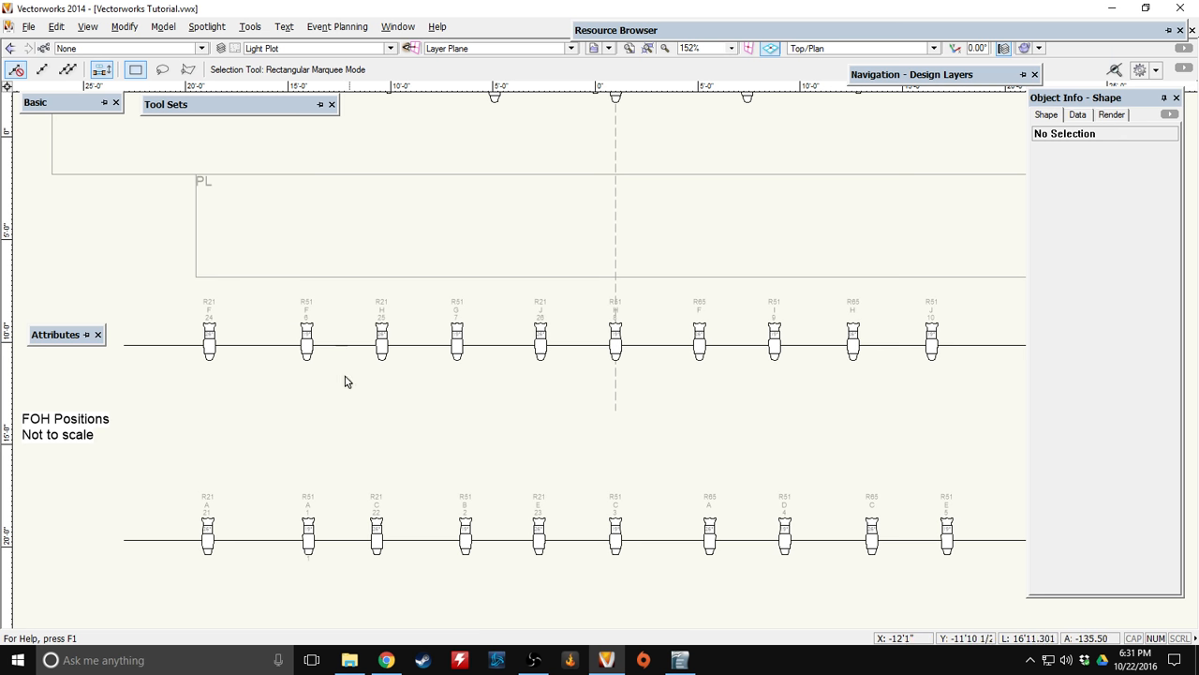
left_click(268, 540)
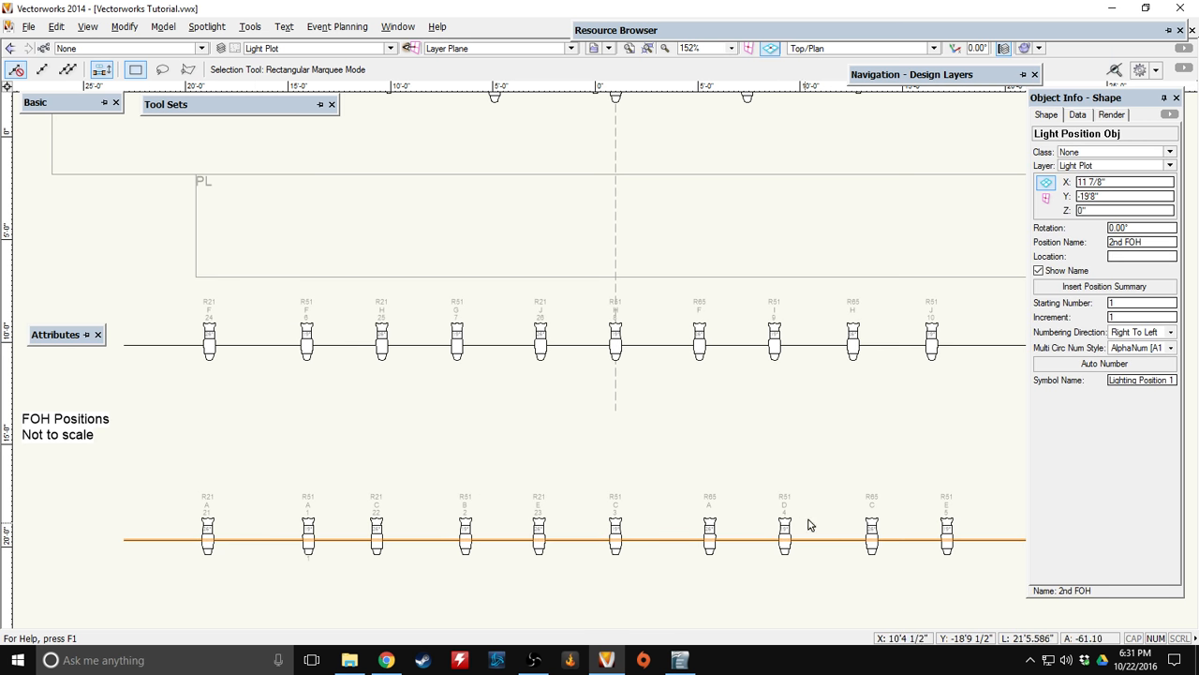
key("h")
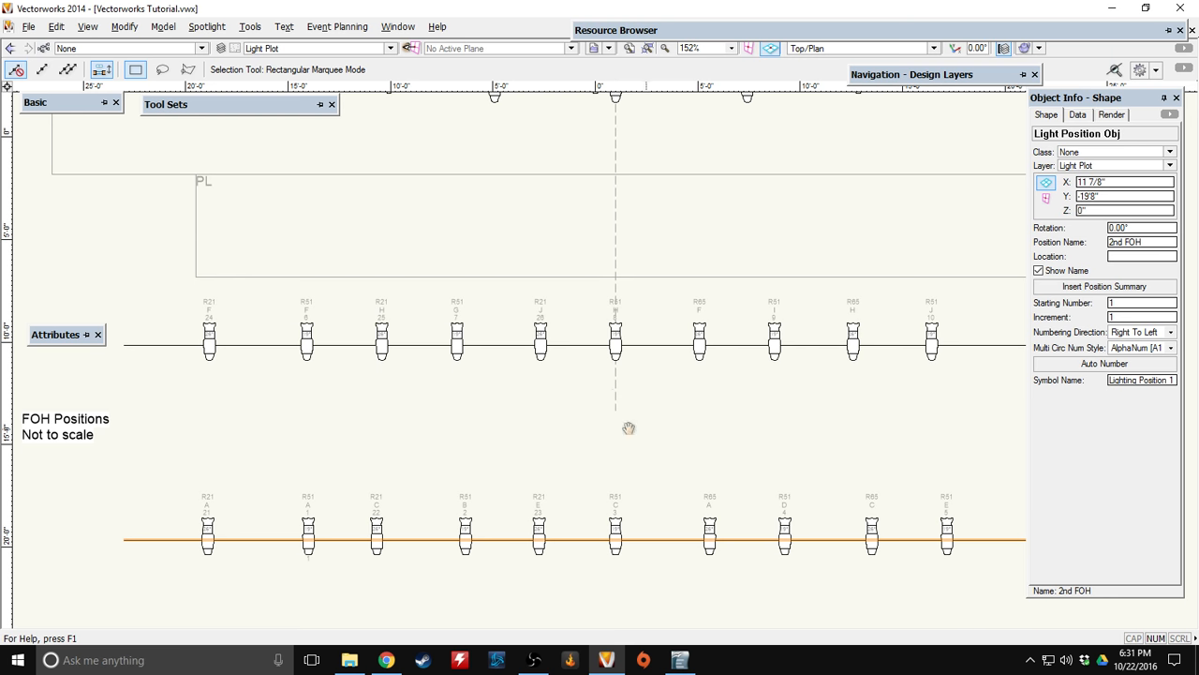
mouse_move(629, 429)
left_mouse_down()
mouse_move(562, 405)
mouse_move(541, 375)
left_mouse_up()
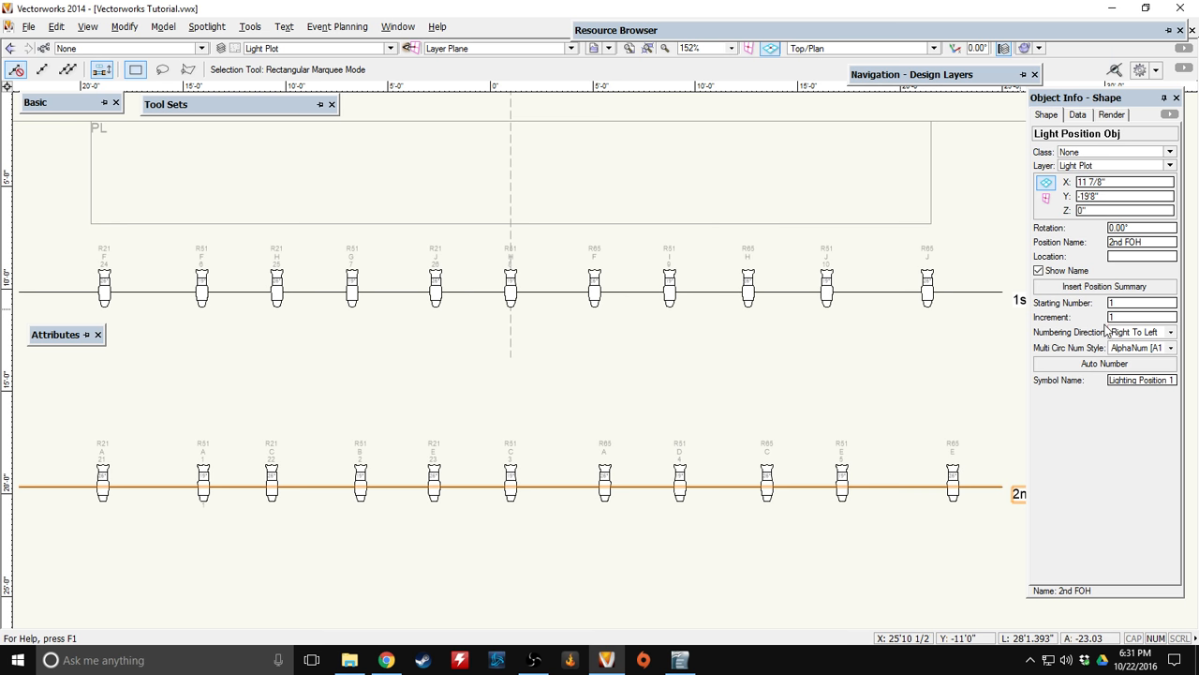
left_click(1147, 333)
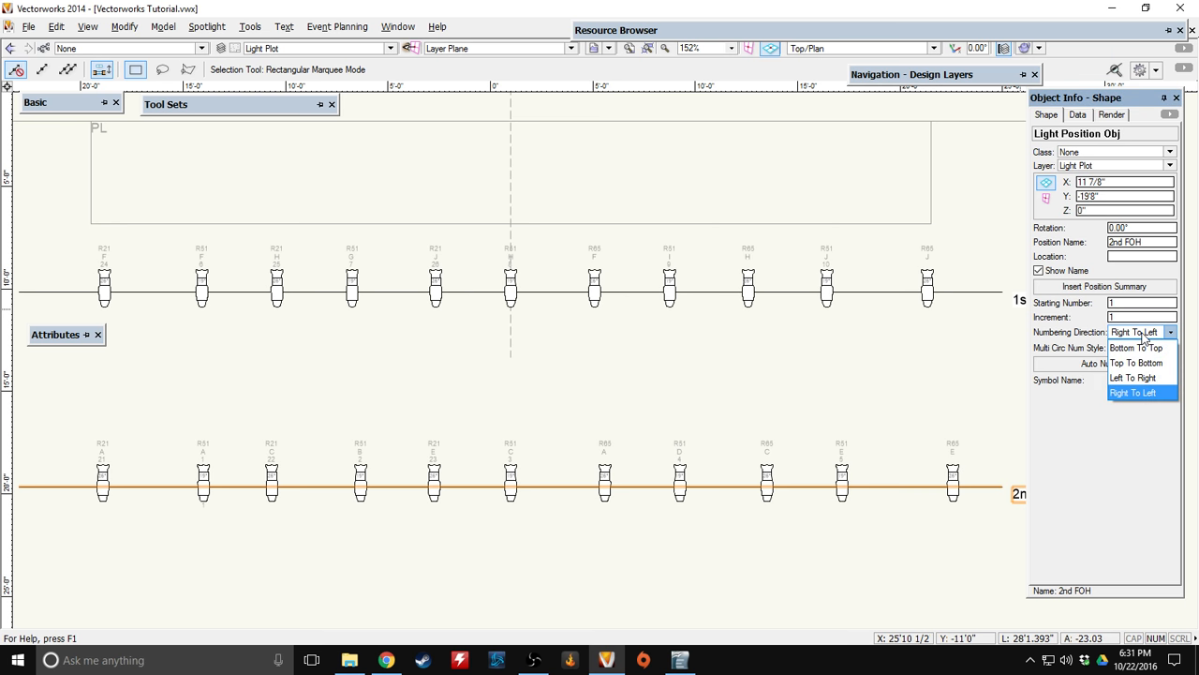
left_click(1123, 383)
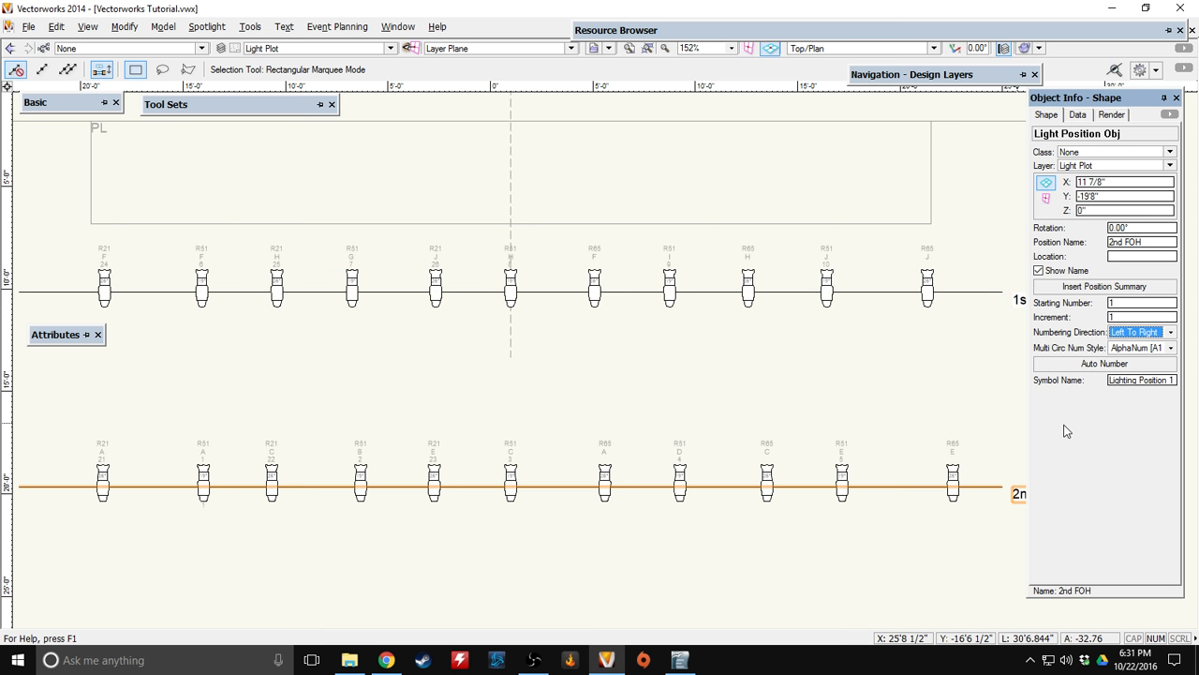
left_click(1094, 365)
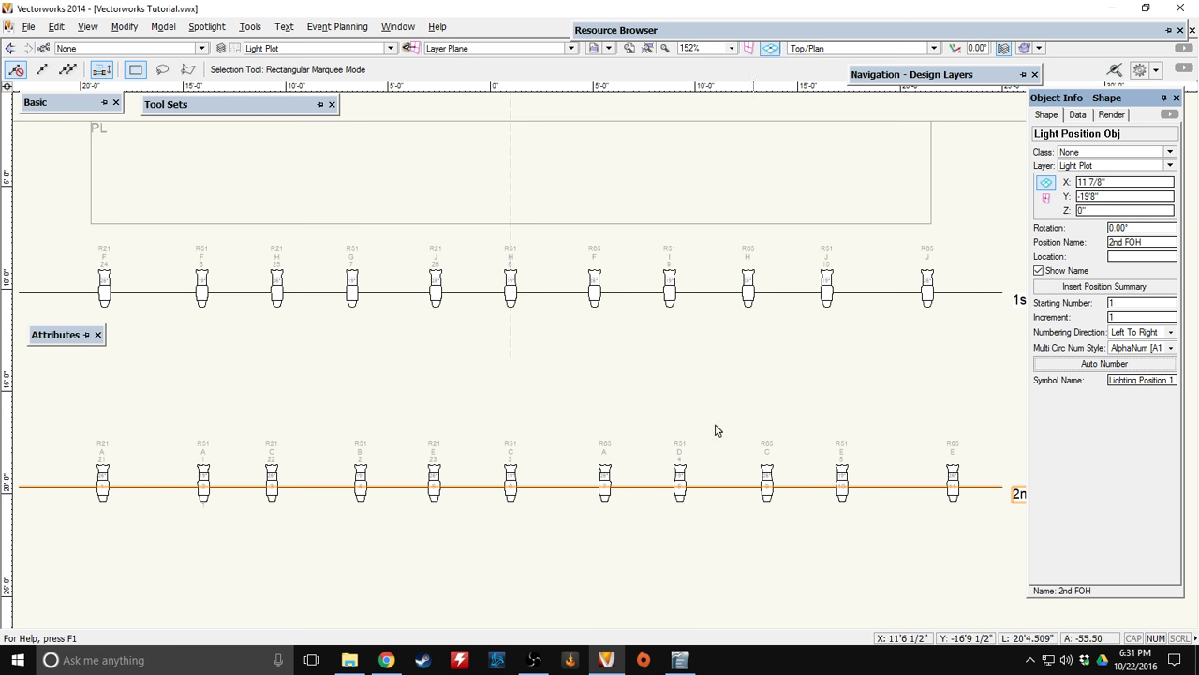
Check the unit numbers of the instruments along the 2nd FOH.
left_click(279, 396)
scroll(105, 497, "up", 2)
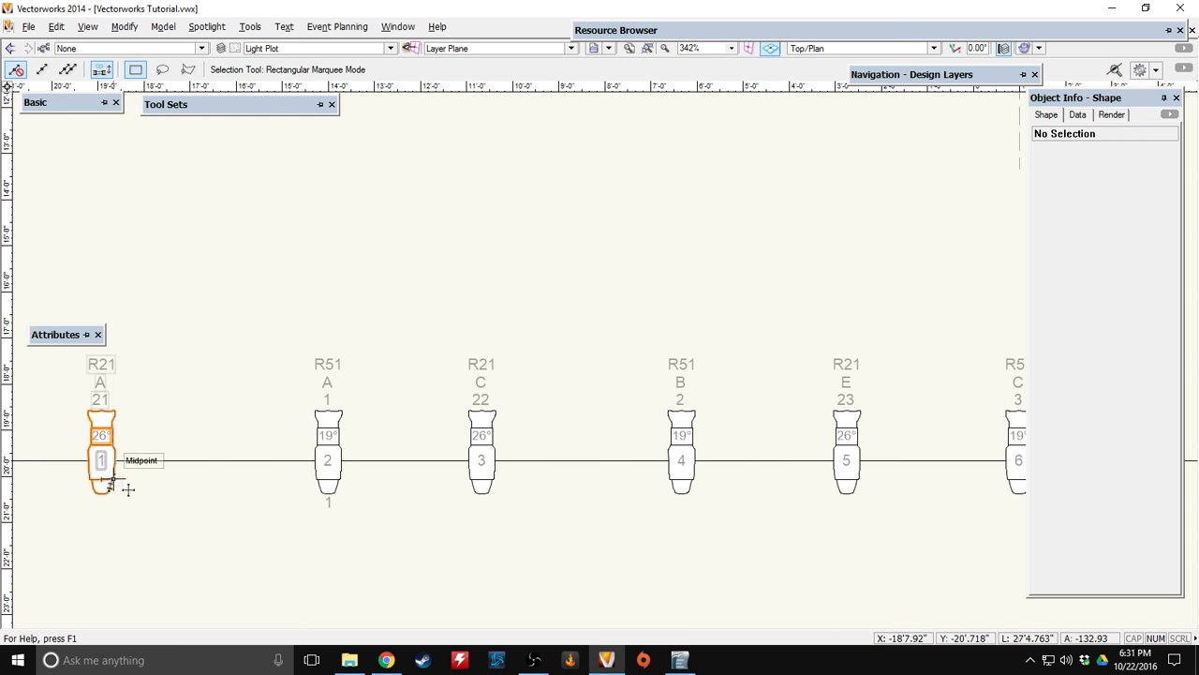
mouse_move(561, 518)
middle_mouse_down()
mouse_move(262, 509)
mouse_move(297, 511)
middle_mouse_up()
mouse_move(734, 525)
middle_mouse_down()
mouse_move(294, 516)
mouse_move(365, 517)
mouse_move(359, 506)
middle_mouse_up()
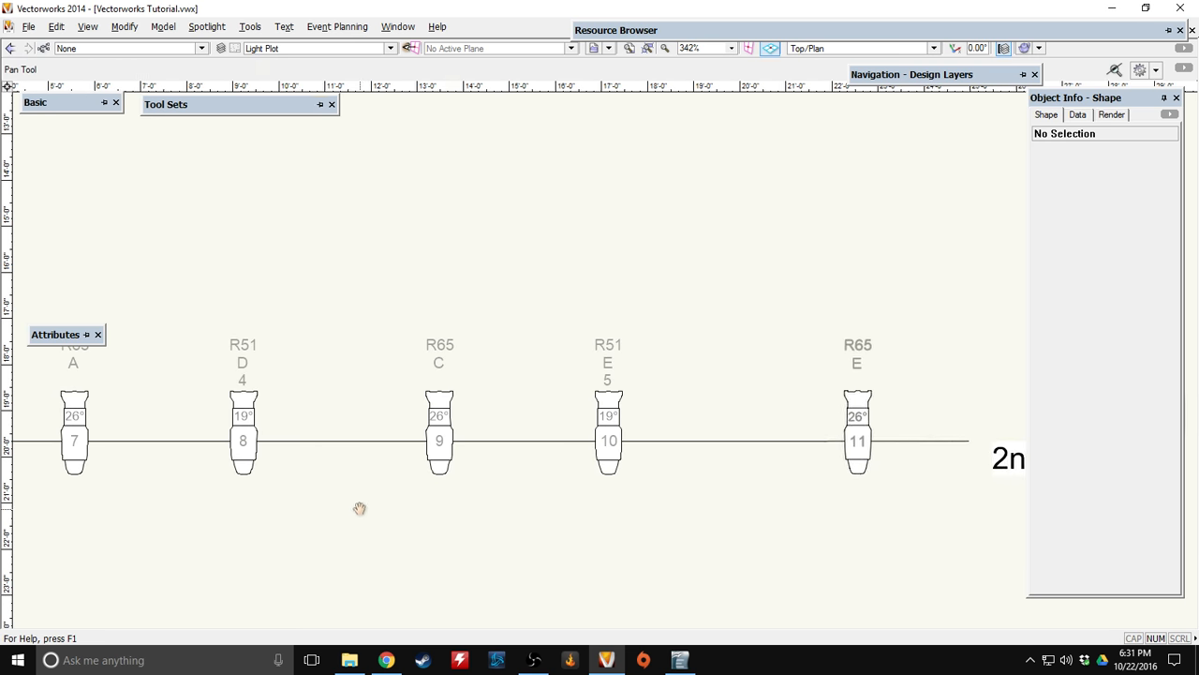
scroll(731, 522, "down", 3)
middle_click_drag(368, 429, 404, 441)
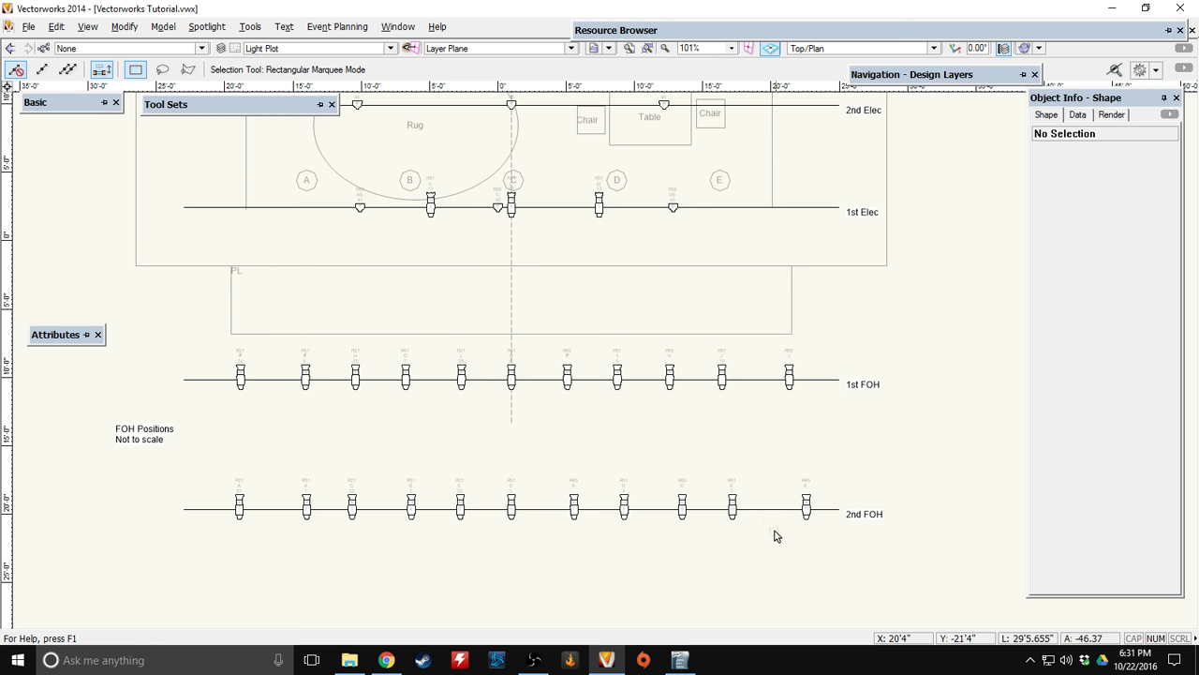
Compare the 1st and 2nd FOH position properties, and inspect the unit number and position of the R65 instrument for area E.
left_click(777, 501)
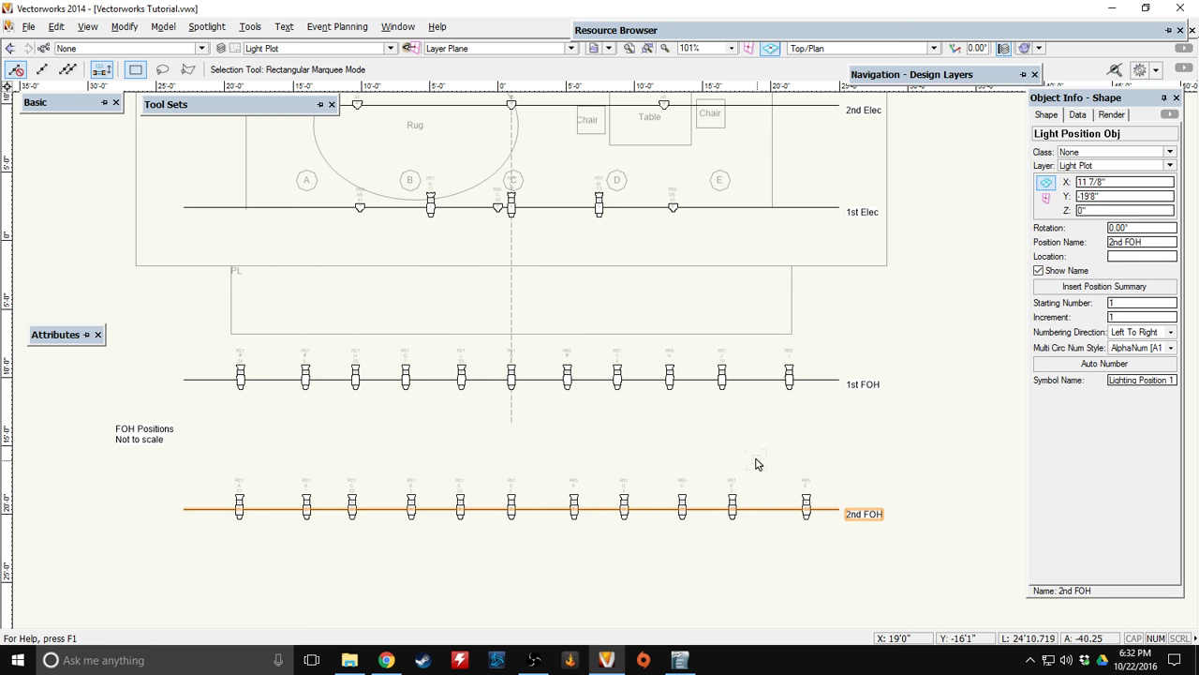
left_click(772, 384)
left_click(750, 380)
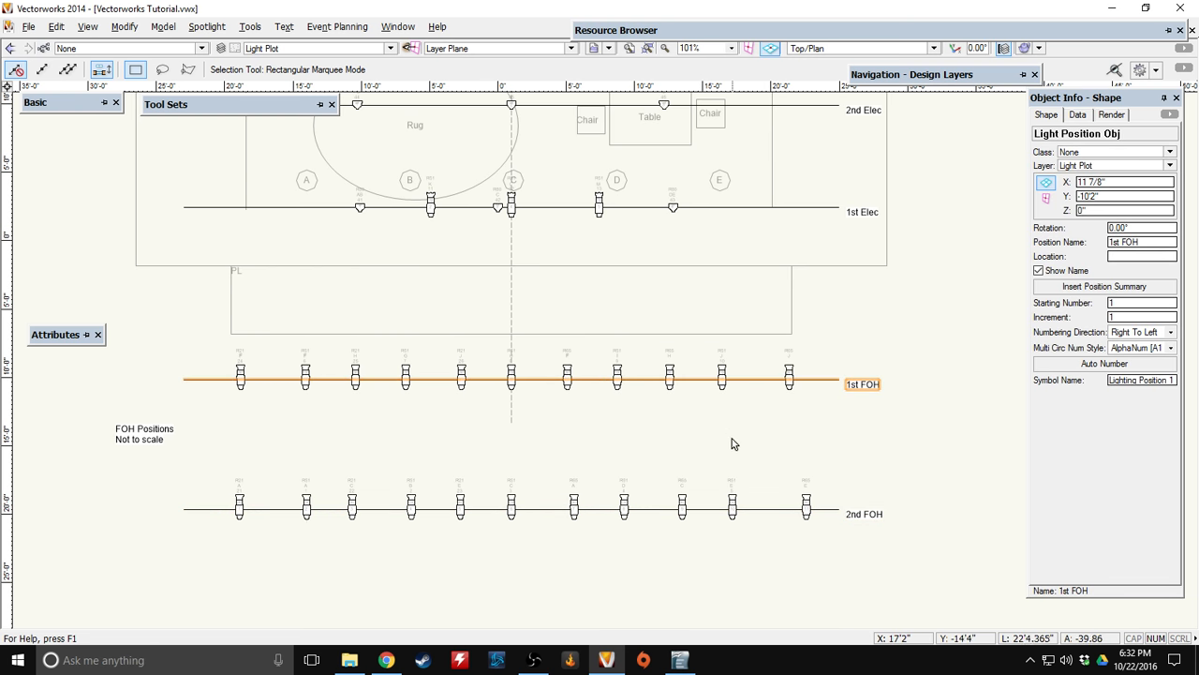
left_click(807, 500)
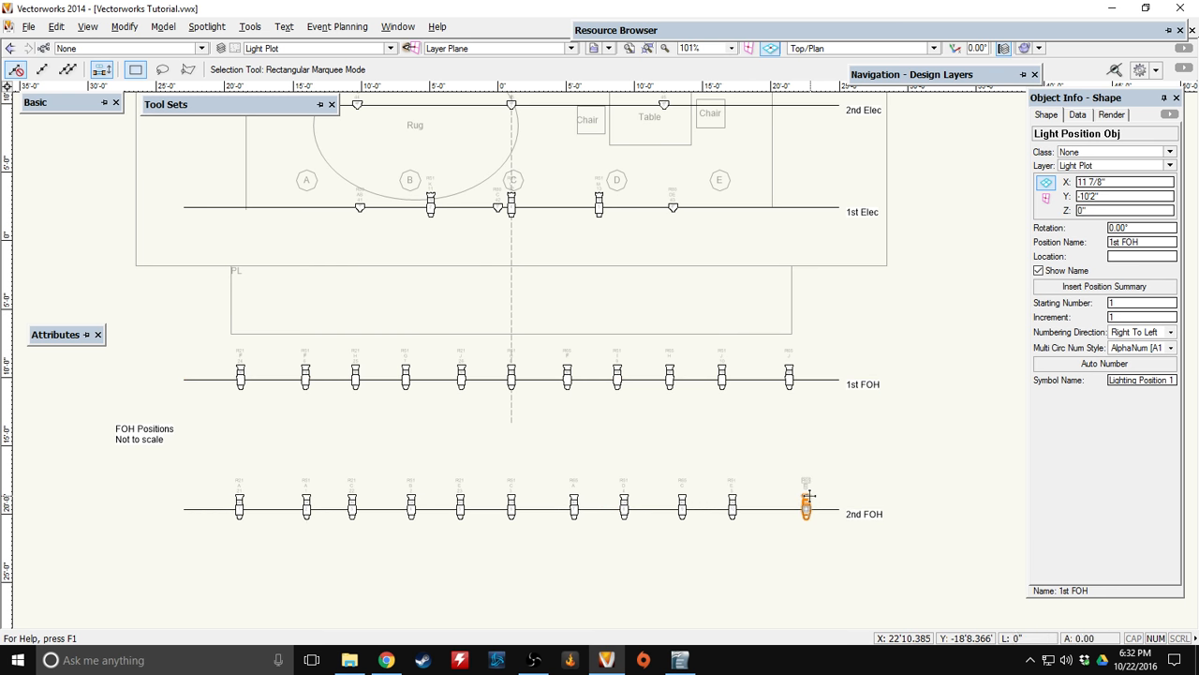
left_click(808, 499)
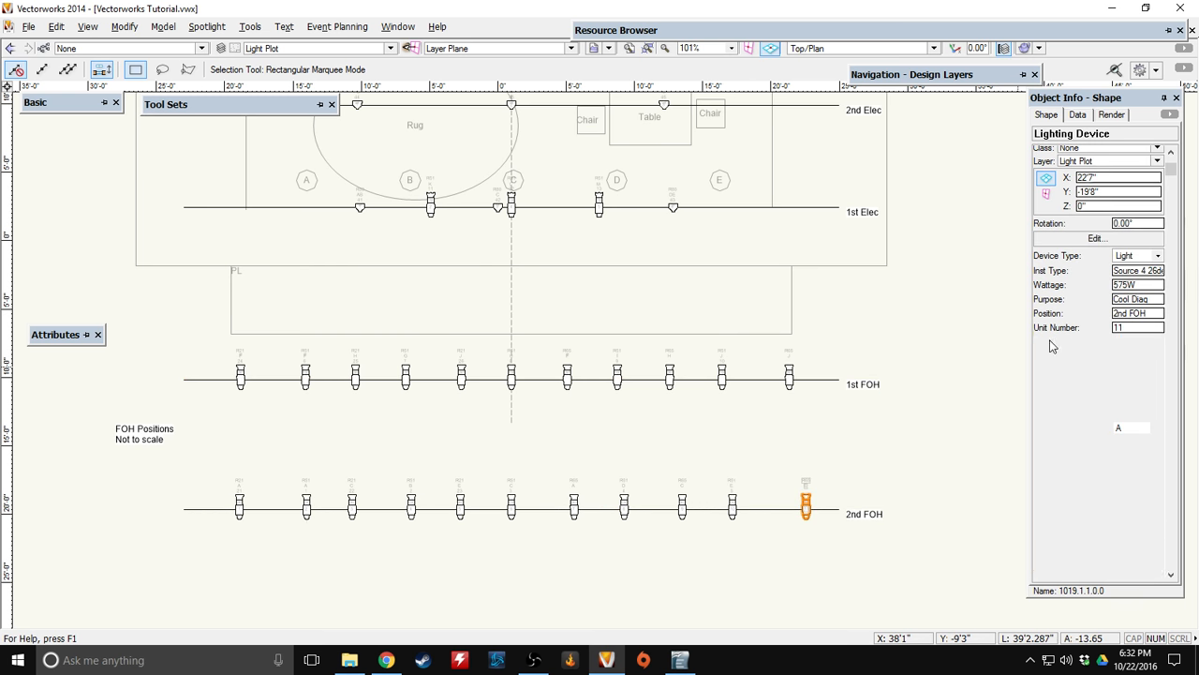
left_click(1159, 312)
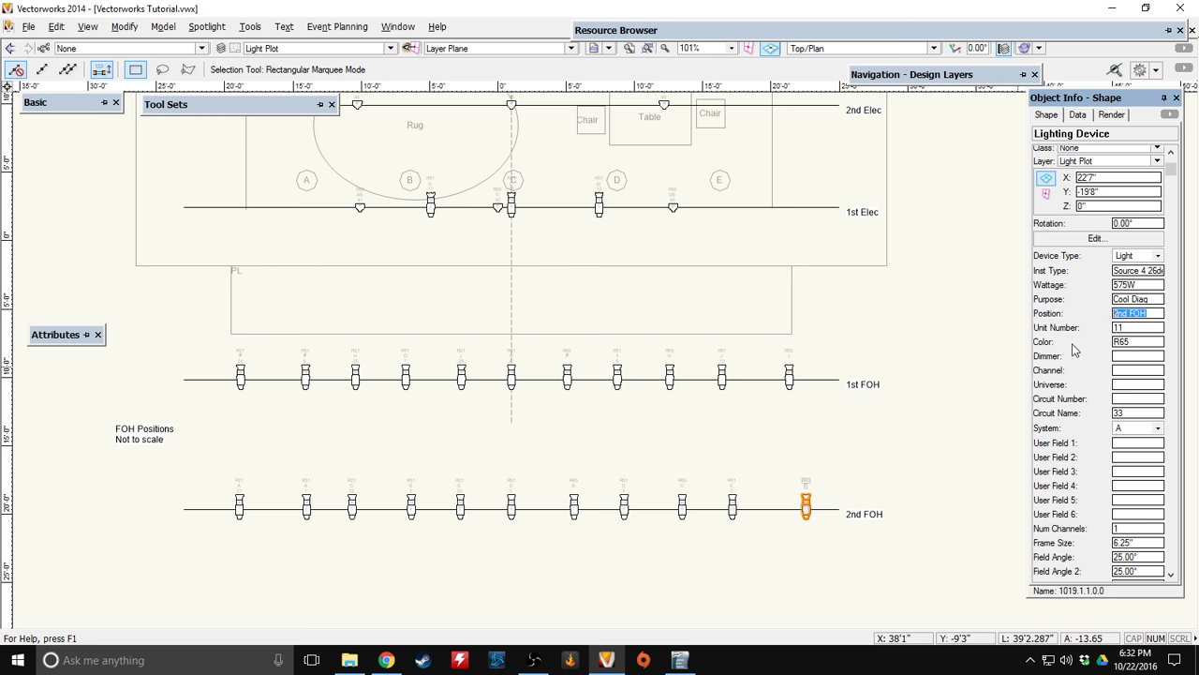
left_click(844, 461)
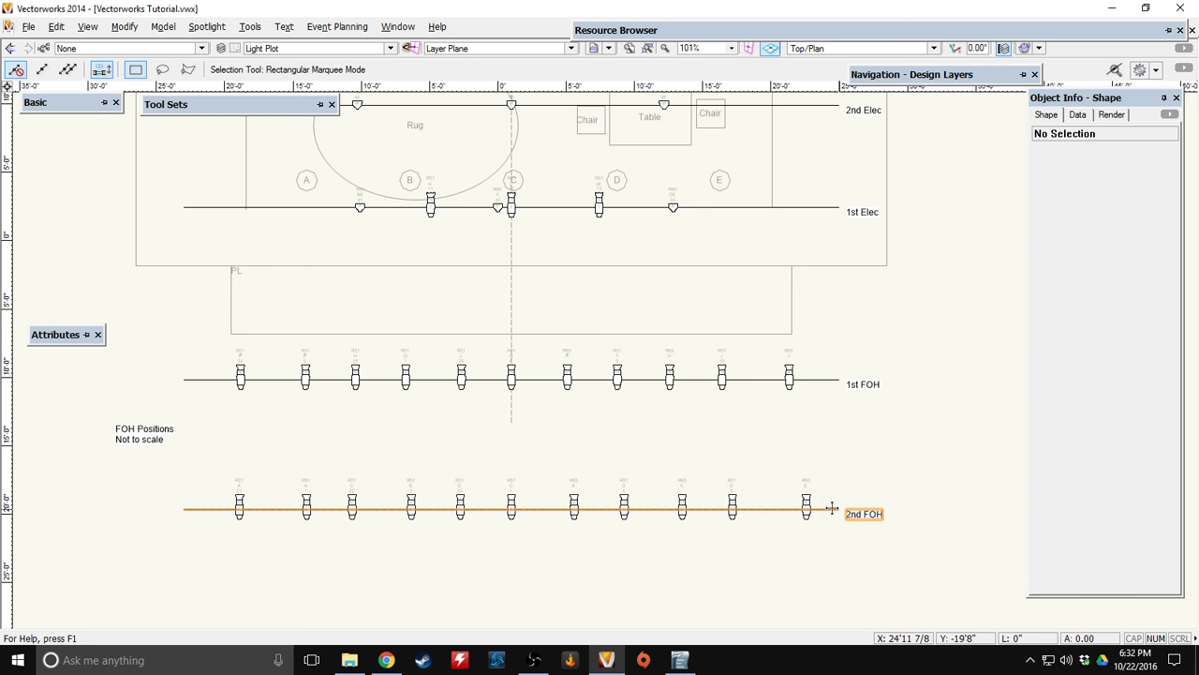
left_click(840, 510)
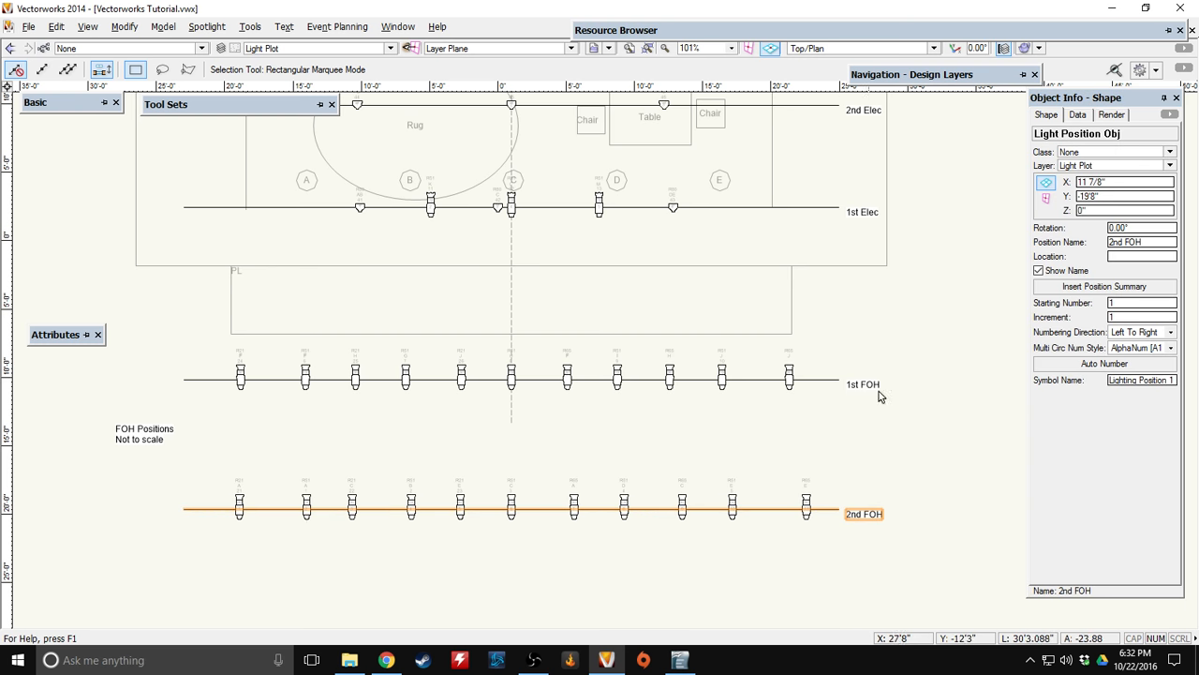
Set the 1st FOH position's numbering direction to Left To Right and auto-number its instruments.
left_click(745, 382)
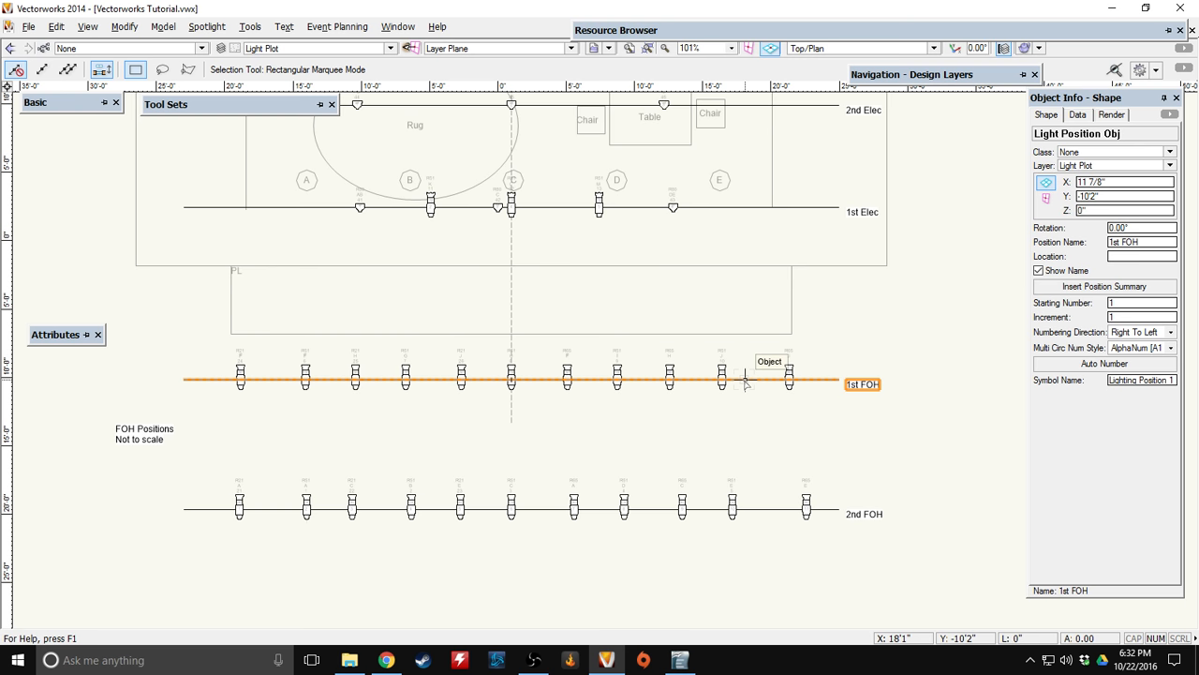
left_click(1125, 334)
left_click(1133, 378)
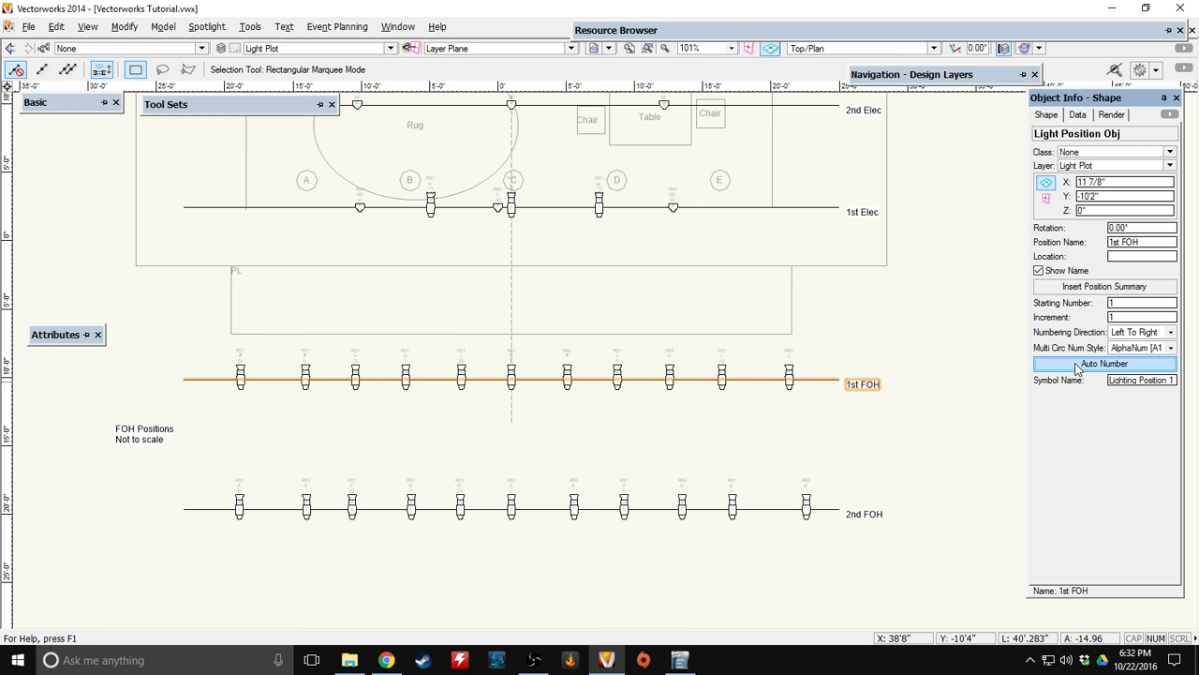
Examine the unit numbers of the instruments on the 1st, 2nd and 3rd Elec.
scroll(356, 393, "up", 1)
middle_click_drag(487, 160, 474, 394)
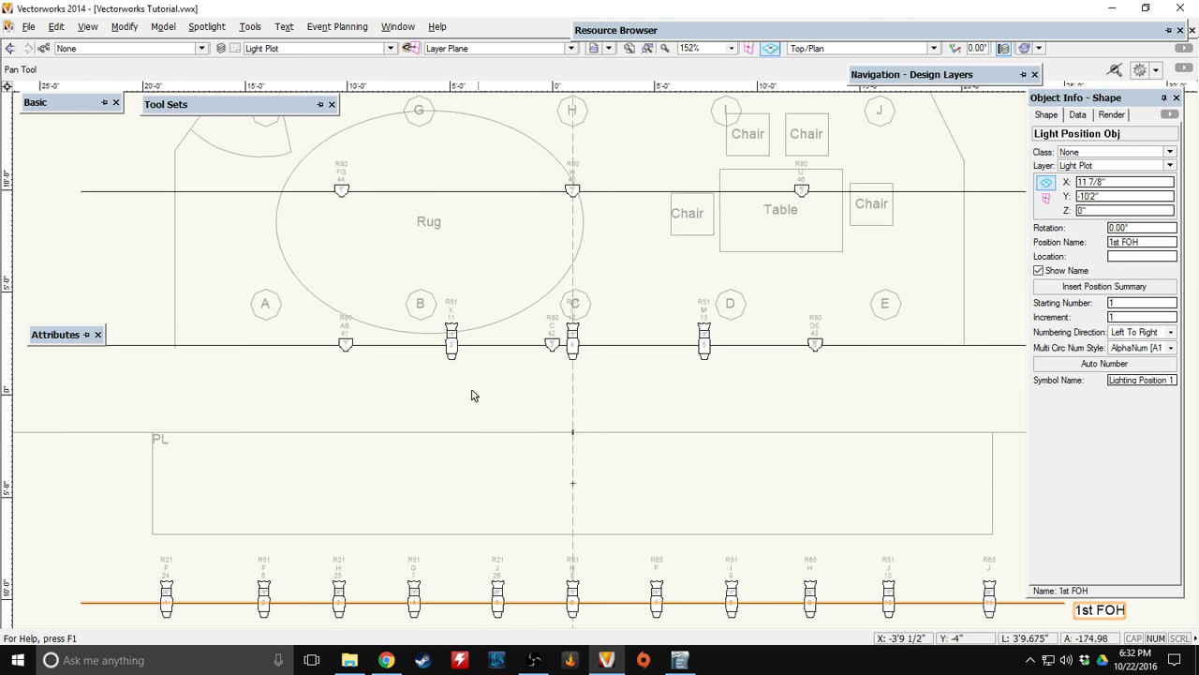
middle_click_drag(513, 189, 394, 350)
middle_click_drag(392, 212, 306, 332)
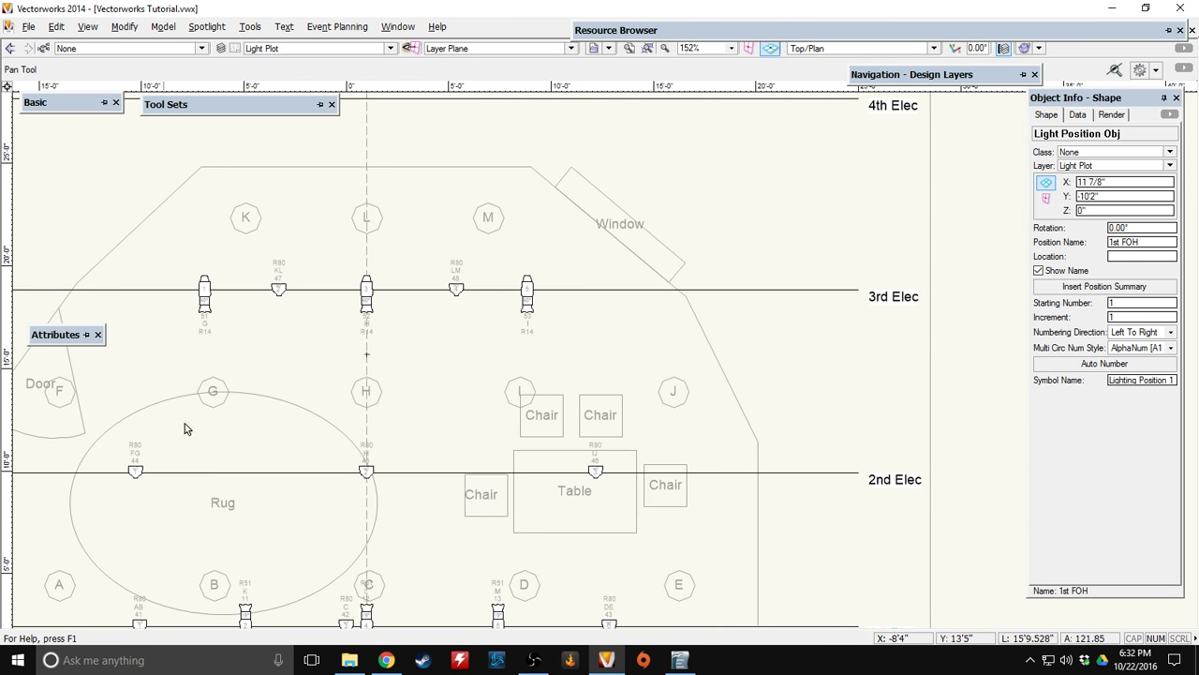
middle_click_drag(476, 544, 504, 386)
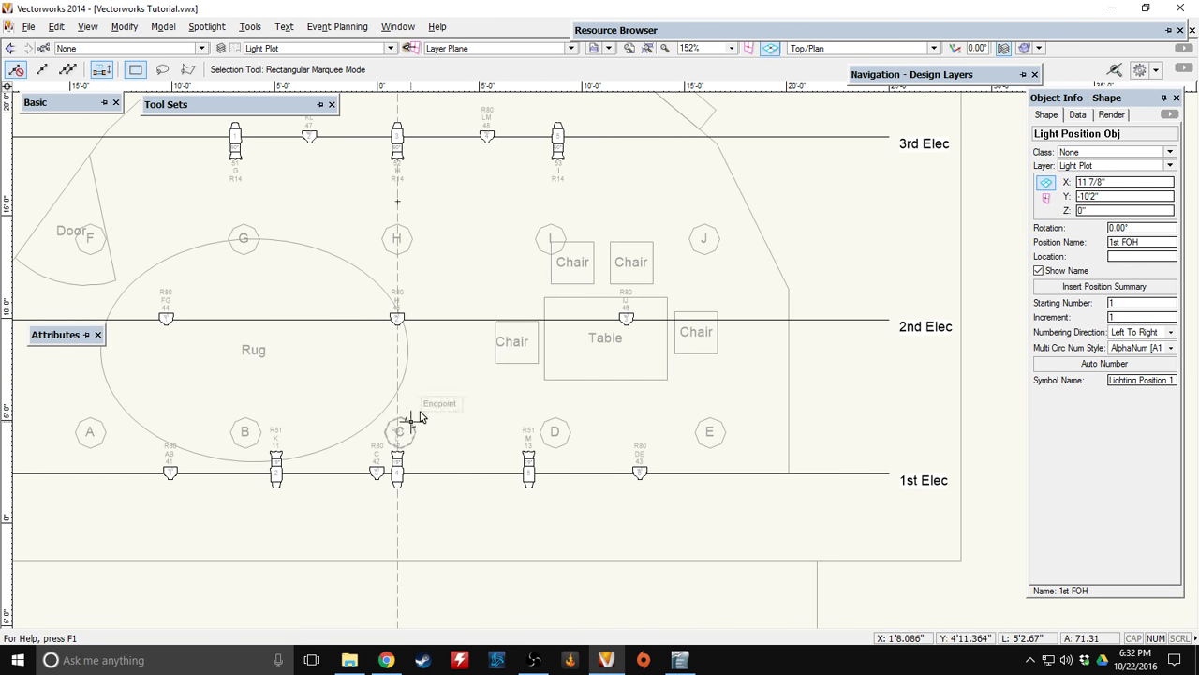
middle_click_drag(163, 396, 240, 343)
left_click(380, 522)
scroll(315, 489, "down", 2)
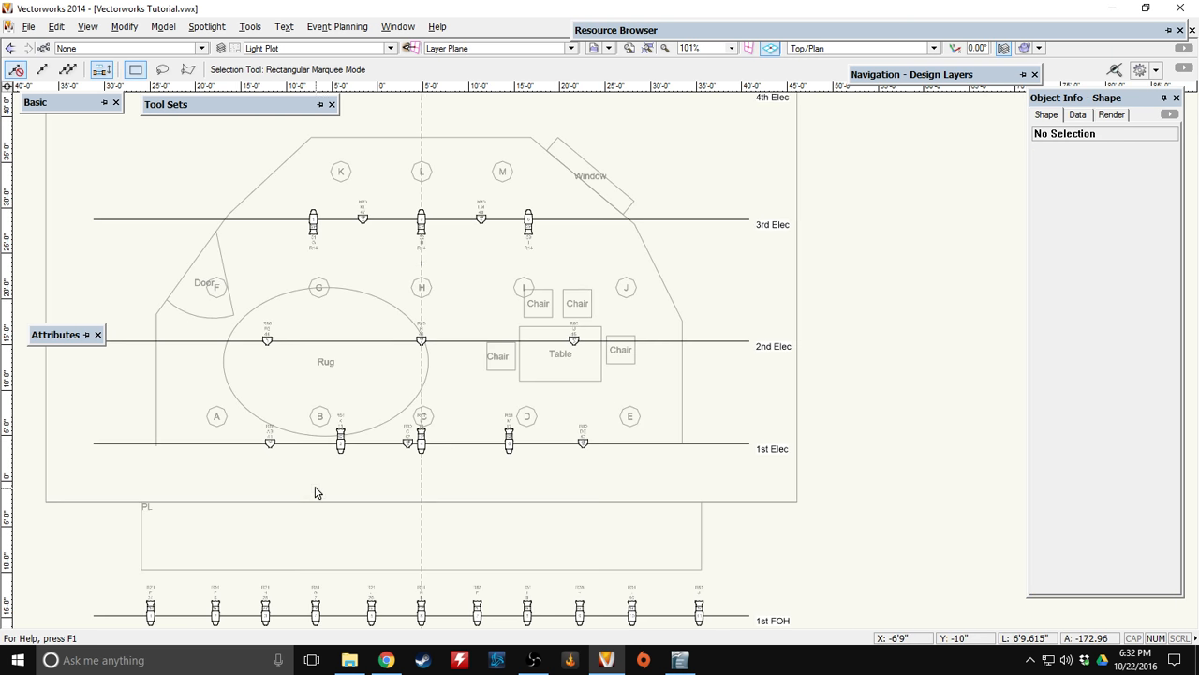
Review the whole plot against the colour key's light directions.
middle_click_drag(336, 521, 330, 354)
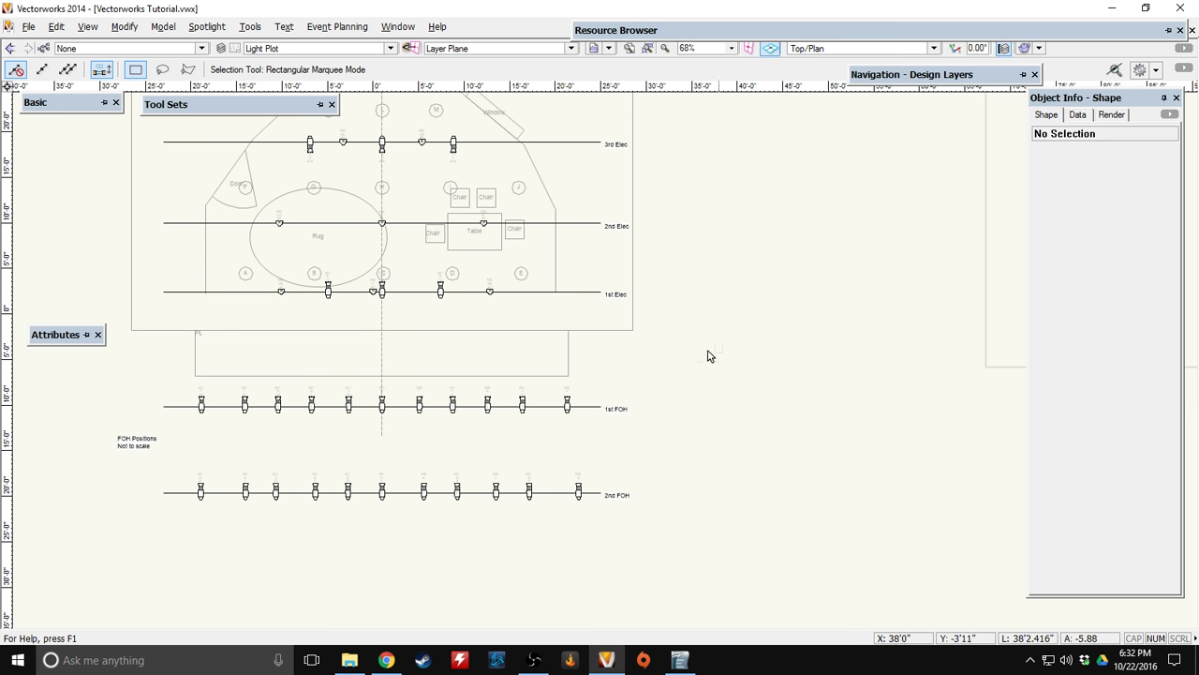
middle_click_drag(708, 356, 798, 428)
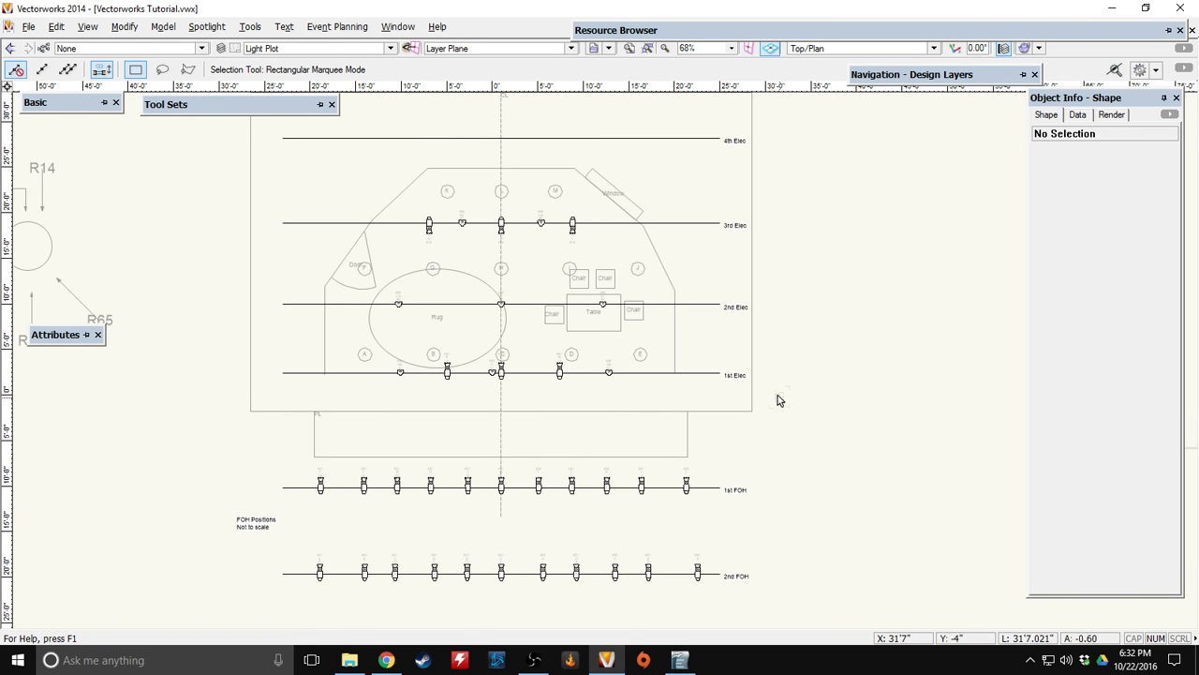
scroll(758, 372, "down", 2)
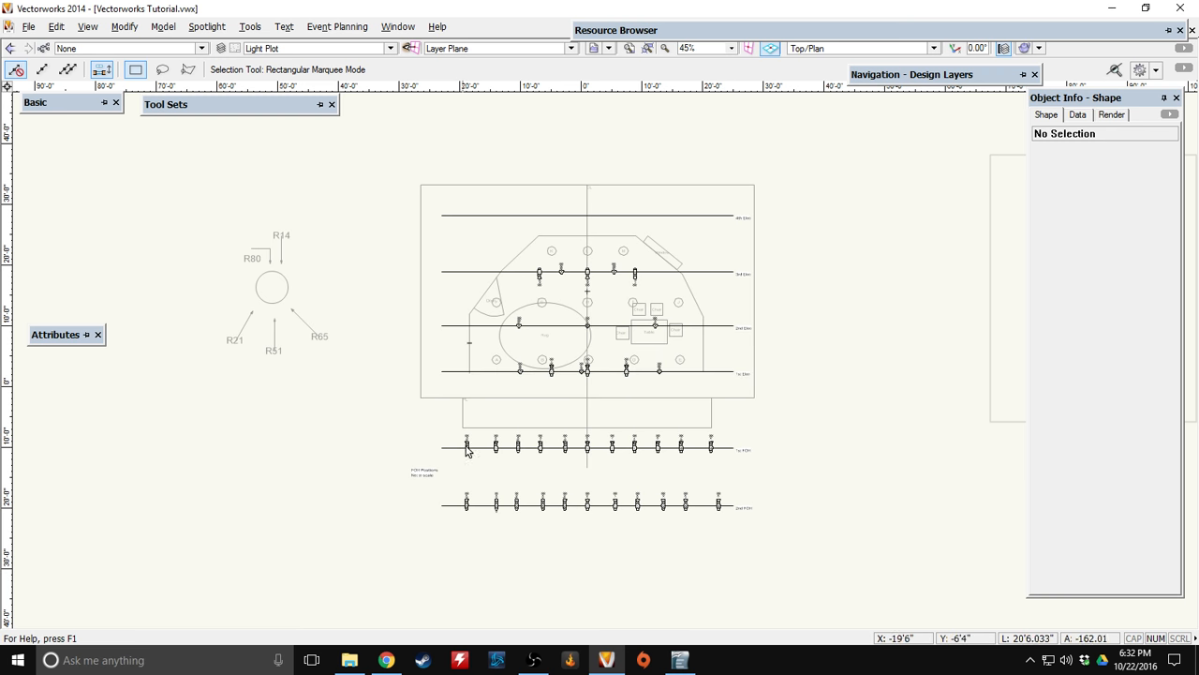
scroll(659, 421, "up", 2)
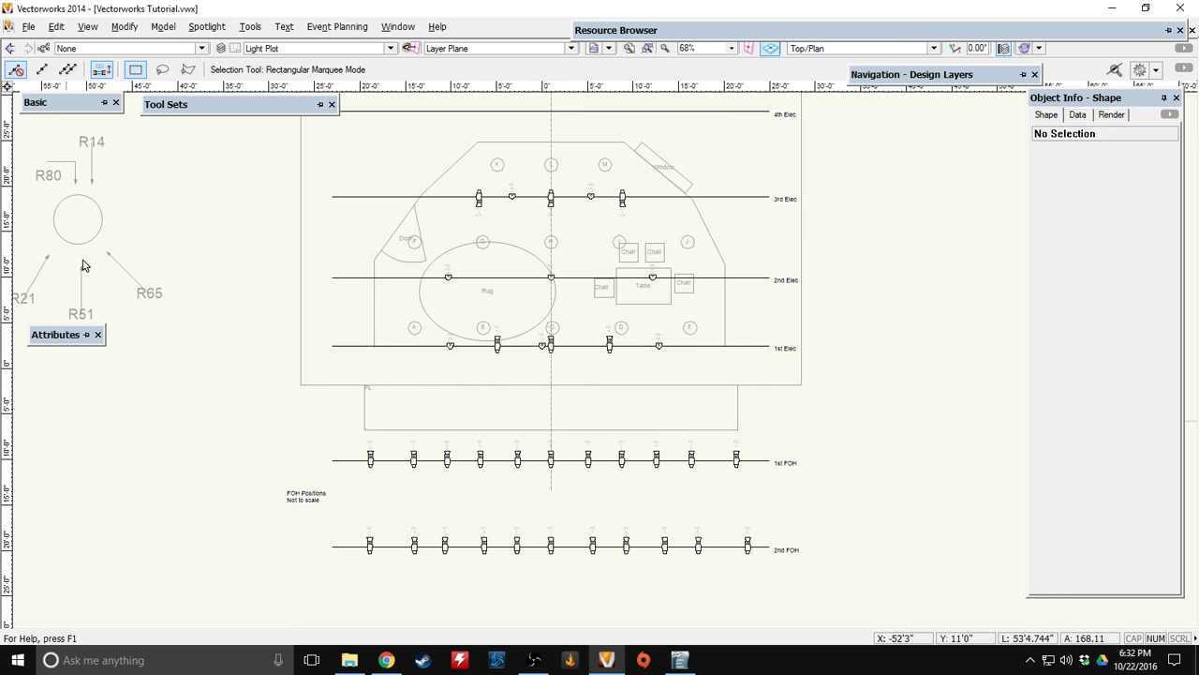
middle_click_drag(192, 259, 257, 275)
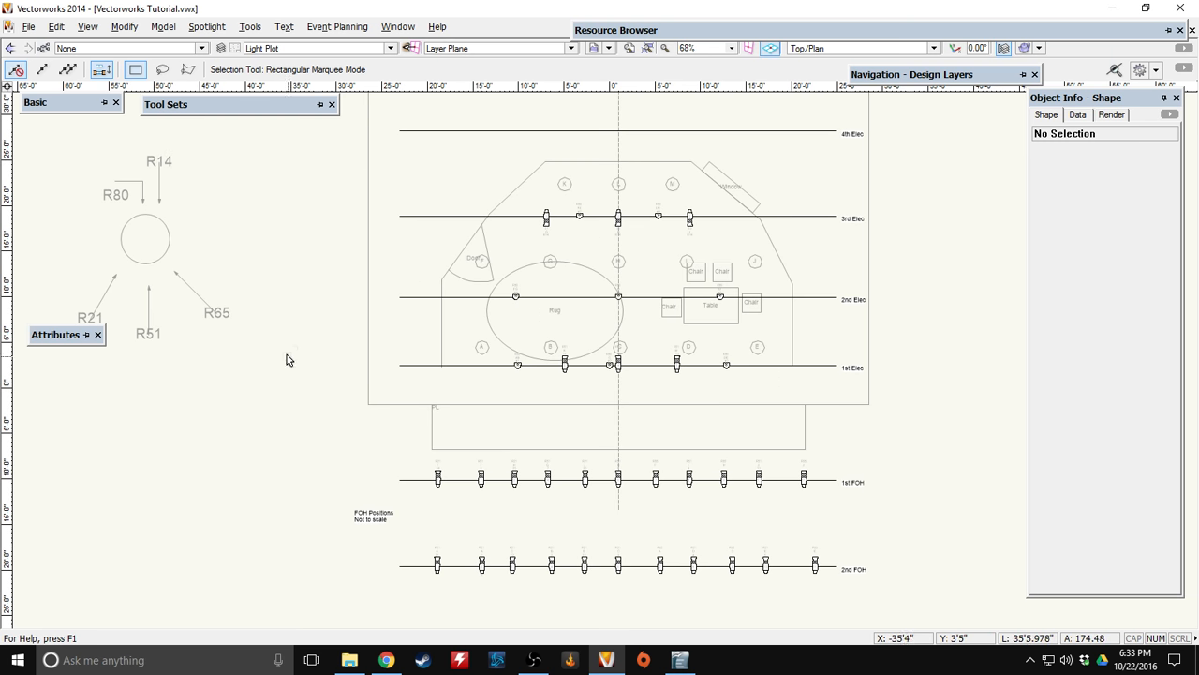
Draw the slanted side and a horizontal base about 1'4" long of a small triangle in the empty area below the colour key.
mouse_move(287, 369)
middle_mouse_down()
mouse_move(348, 366)
mouse_move(403, 309)
mouse_move(500, 300)
middle_mouse_up()
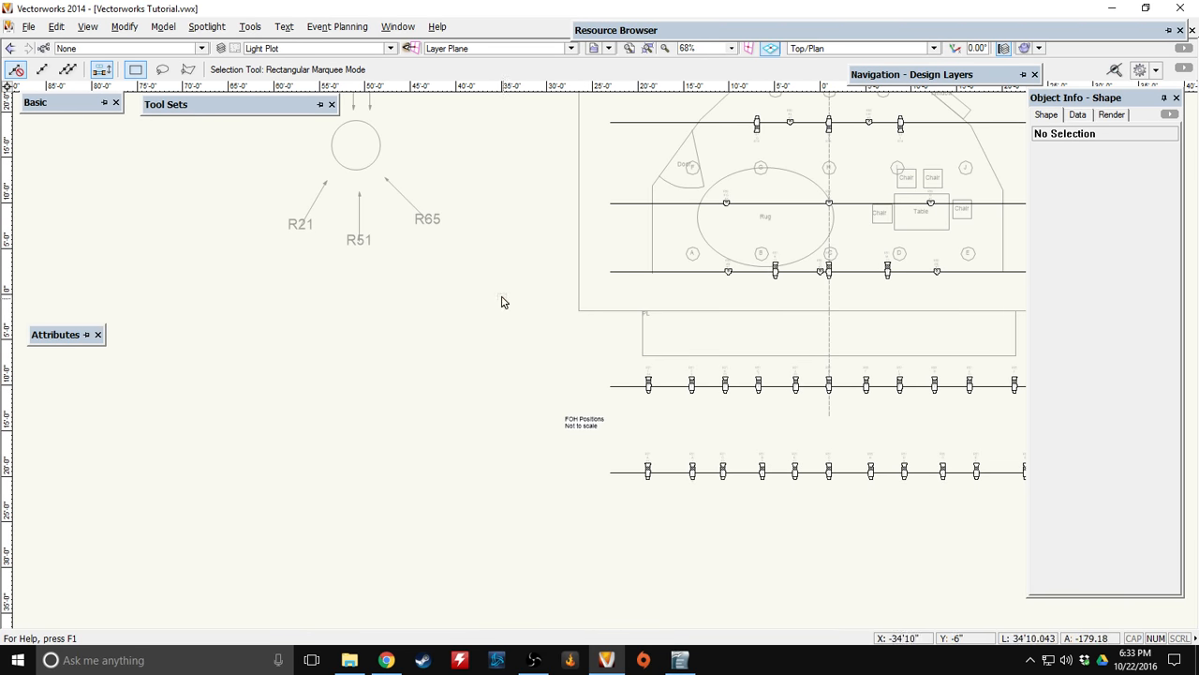
mouse_move(91, 106)
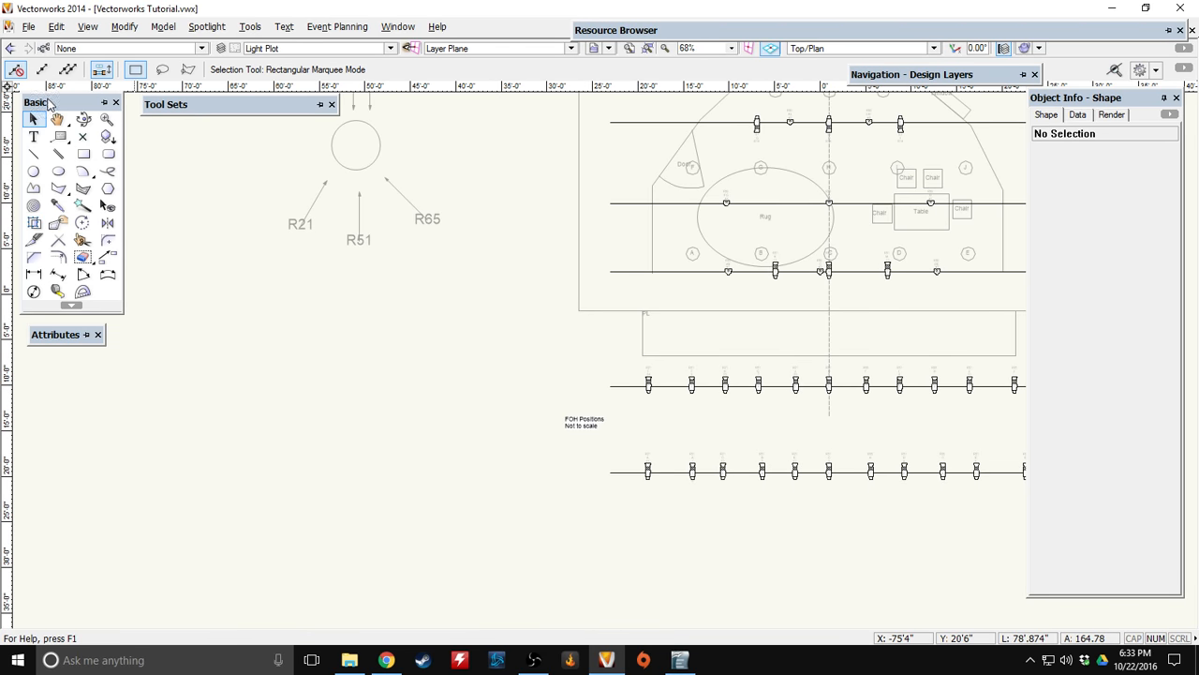
left_click(35, 158)
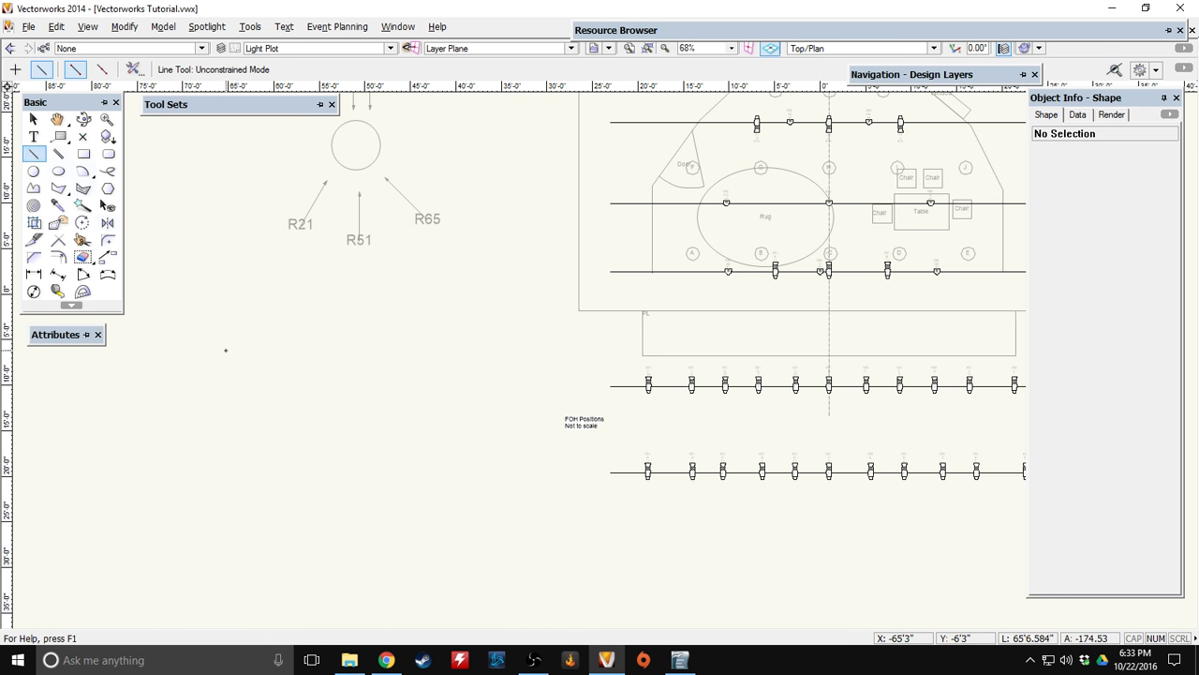
mouse_move(71, 103)
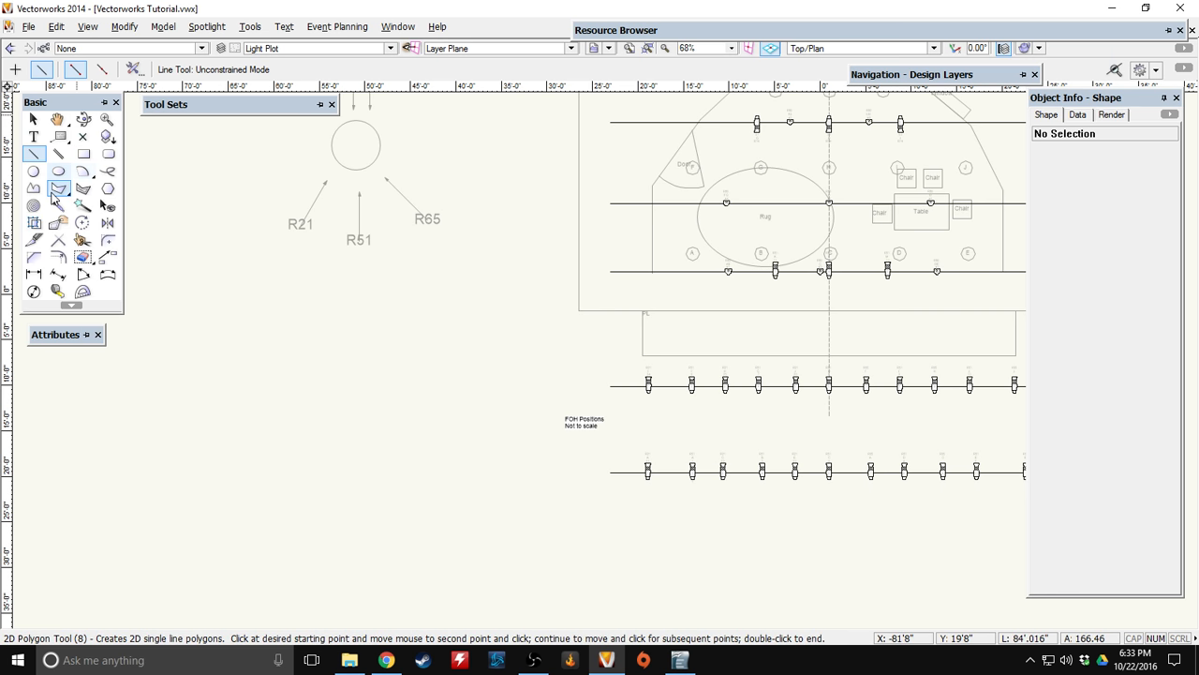
left_click(53, 192)
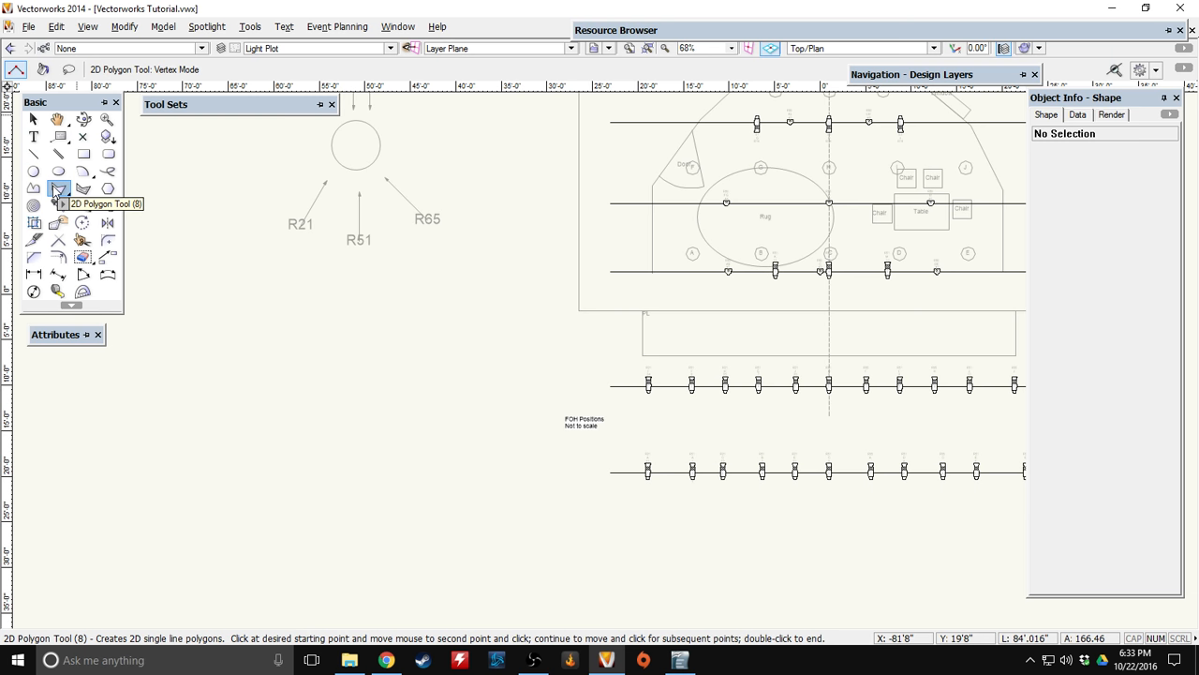
left_click(247, 335)
scroll(237, 342, "up", 2)
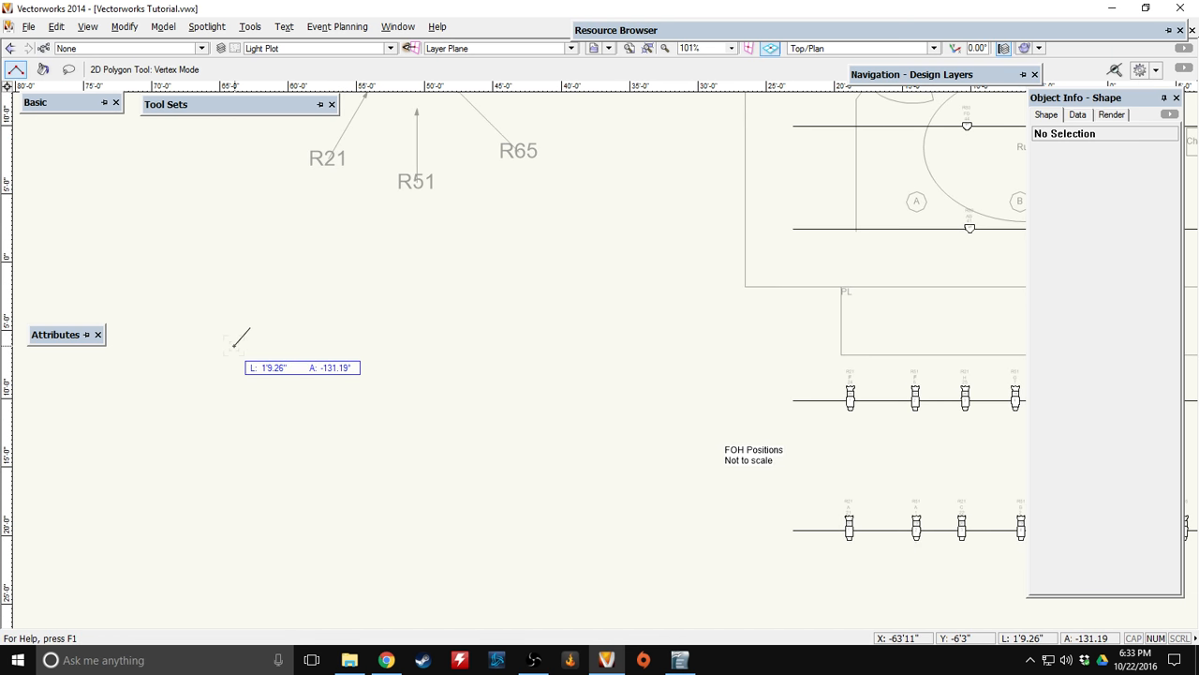
scroll(234, 344, "up", 2)
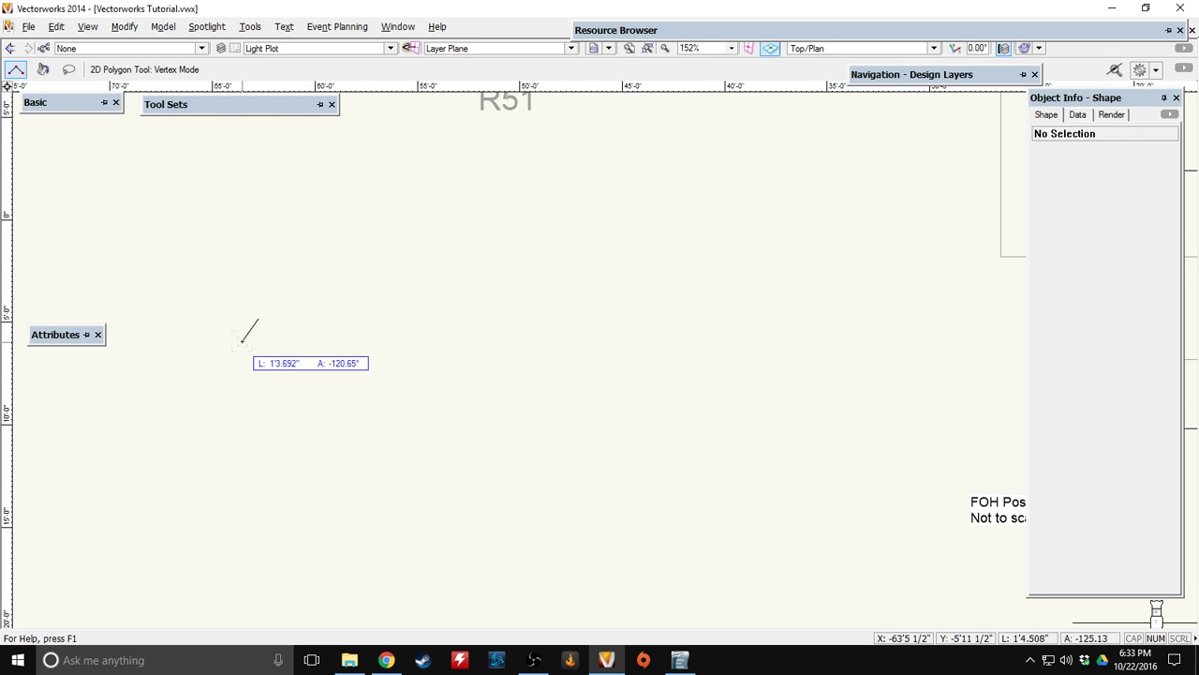
double_click(245, 342)
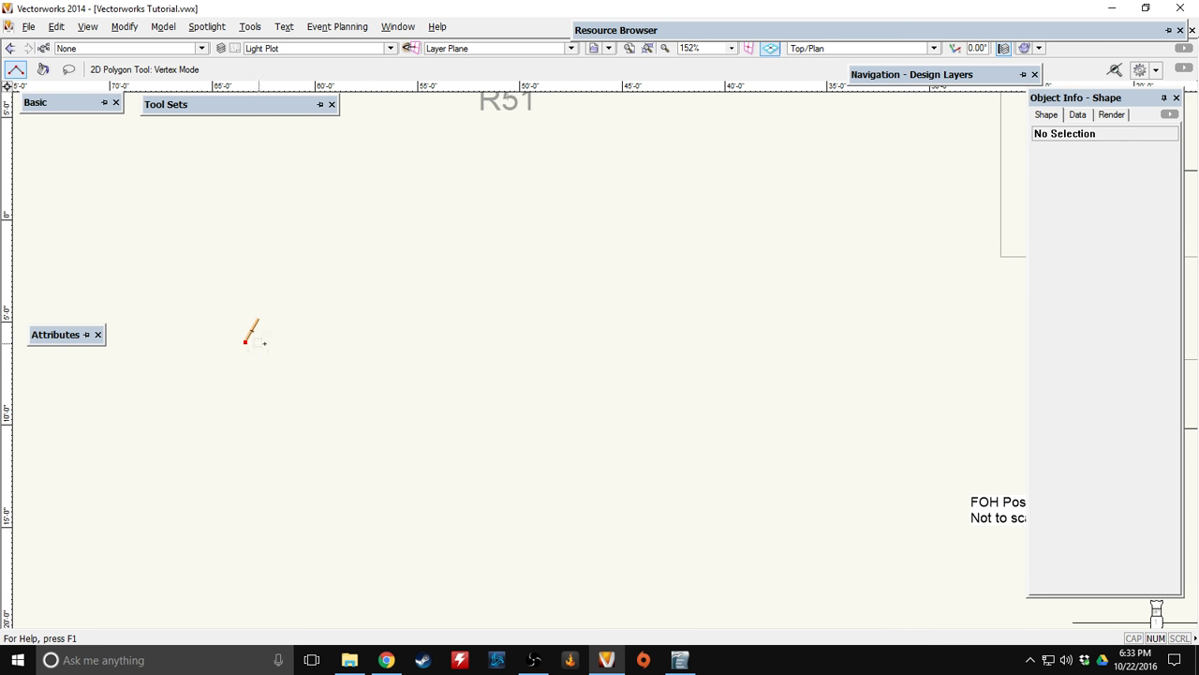
left_click(244, 342)
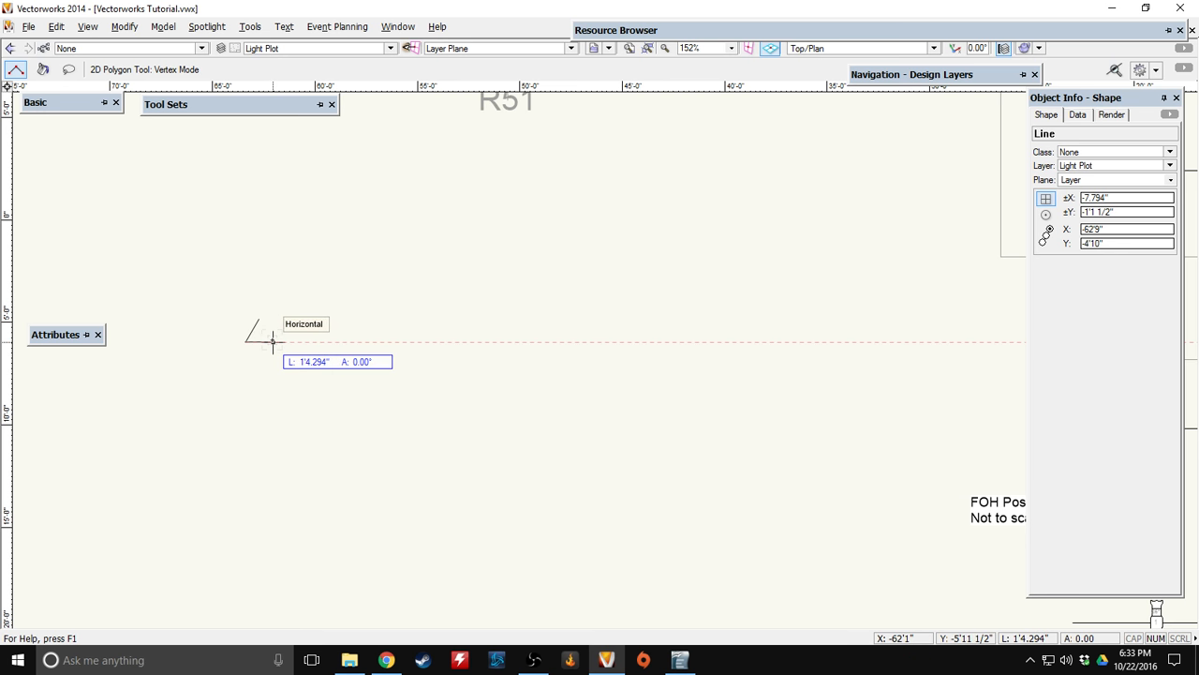
double_click(273, 341)
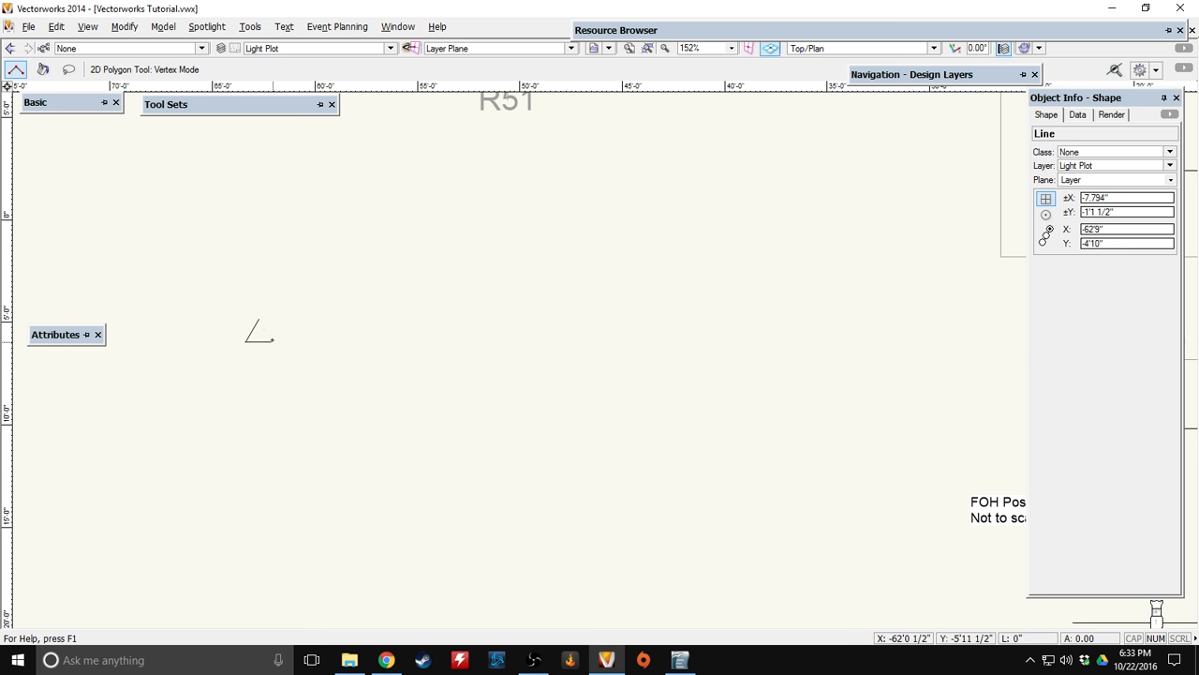
Close the triangle with a line from its apex to the free end of the base.
left_click(259, 319)
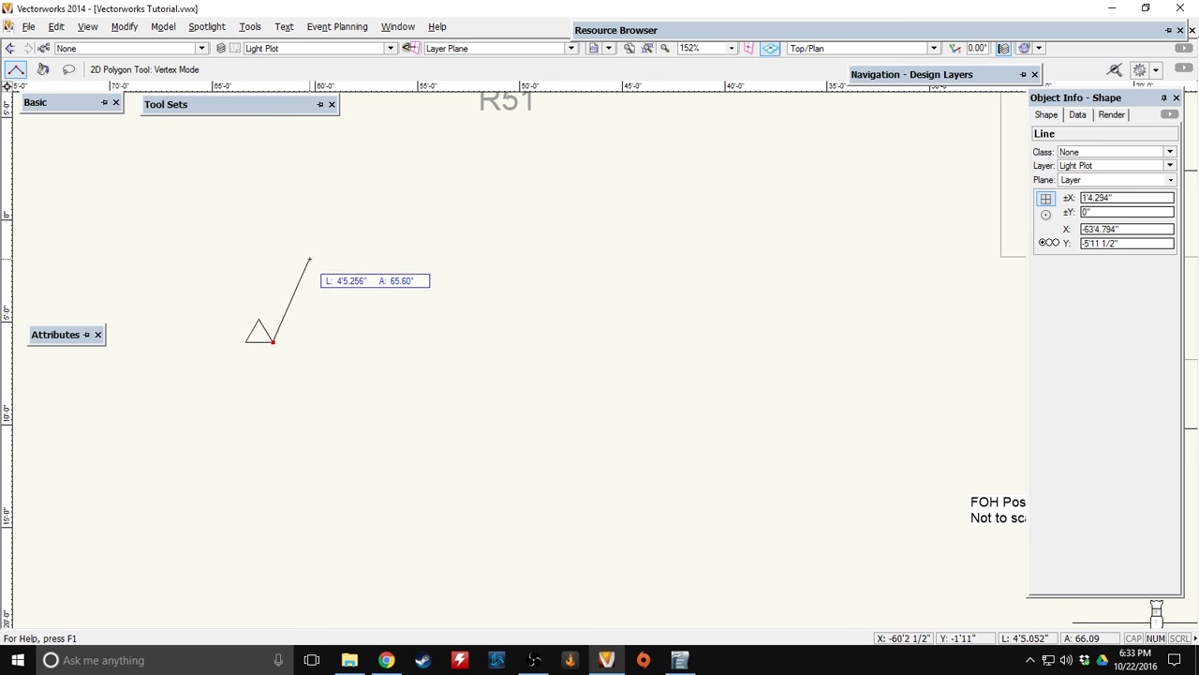
key("Escape")
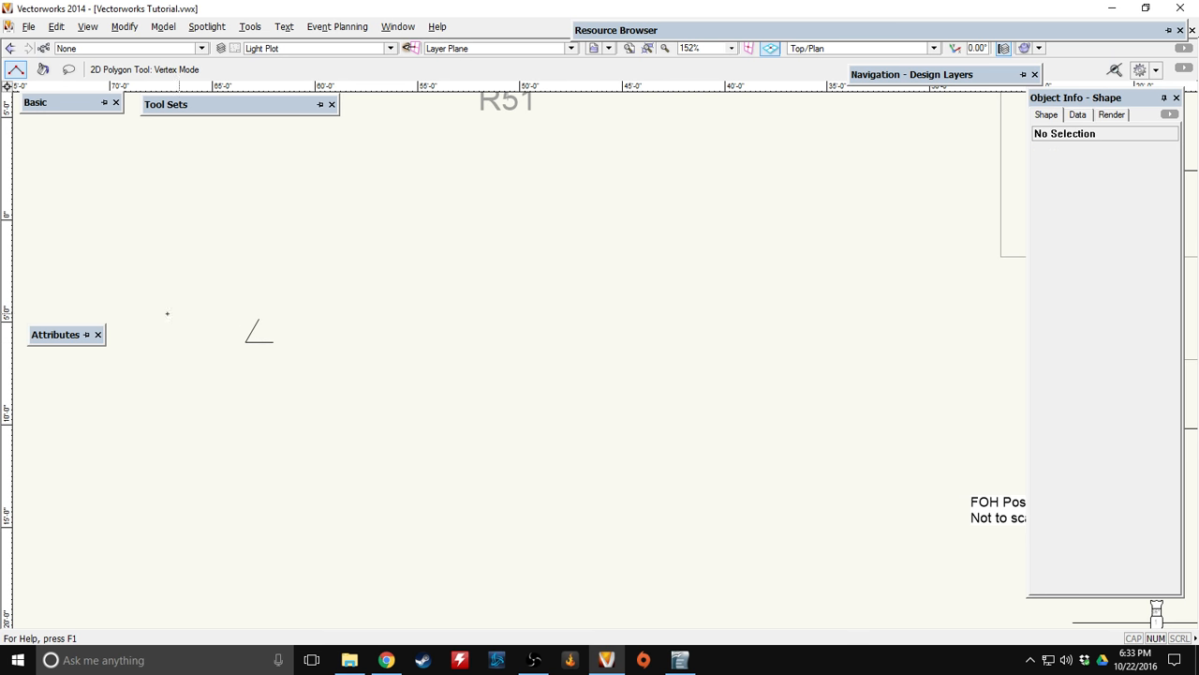
mouse_move(76, 117)
left_click(35, 153)
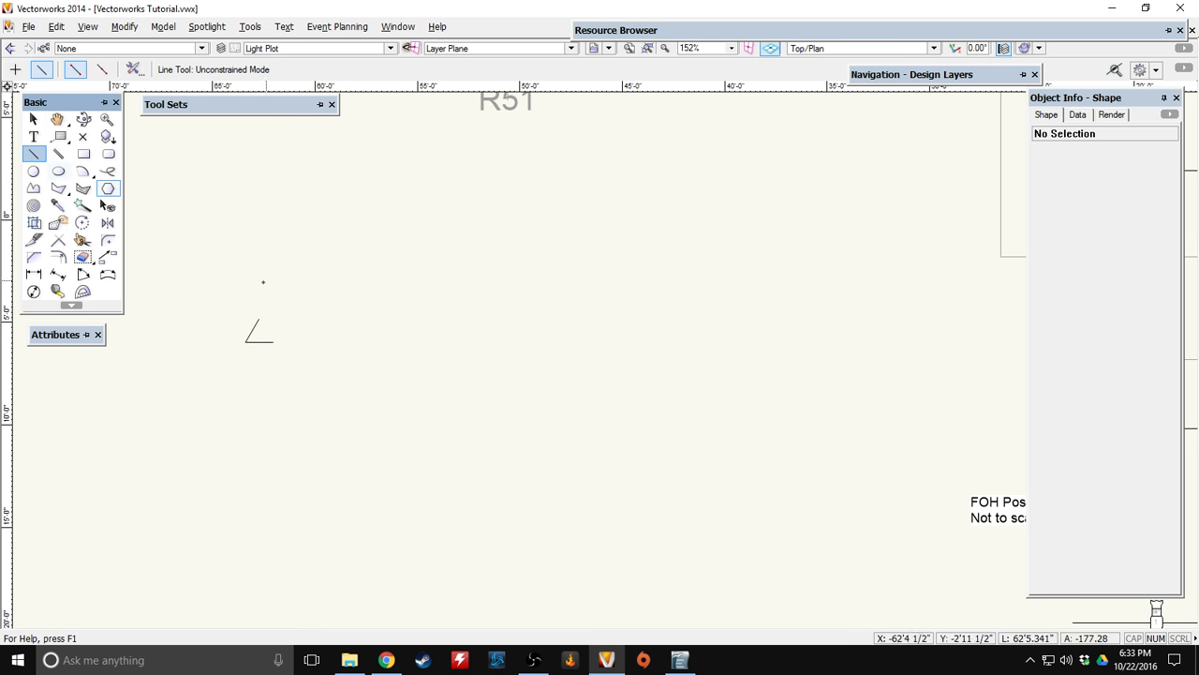
left_click(259, 320)
left_click(273, 342)
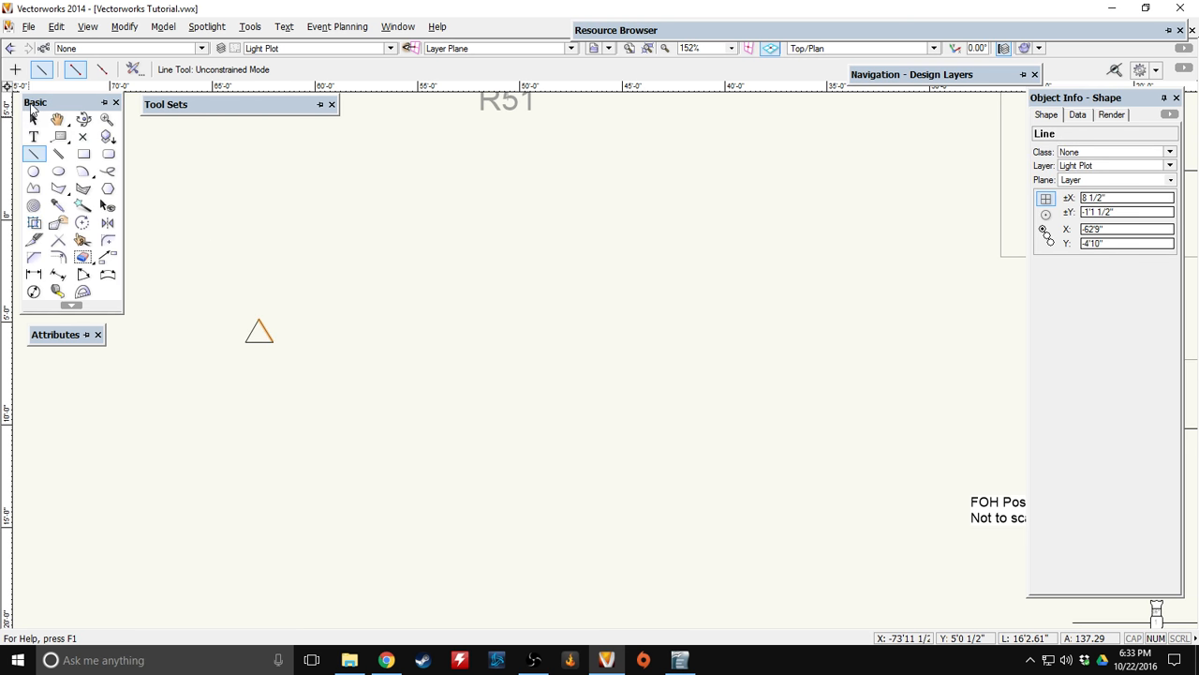
Compose the triangle's three lines into a single closed polygon.
left_click(33, 118)
left_click_drag(208, 301, 293, 365)
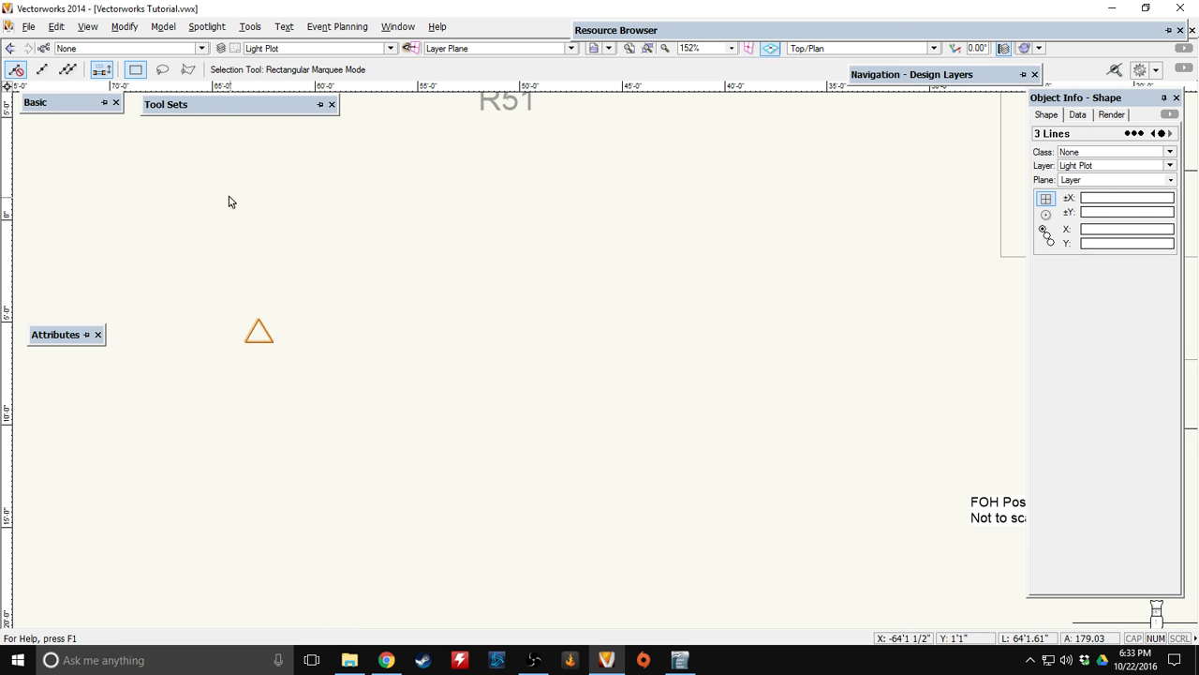
left_click(124, 27)
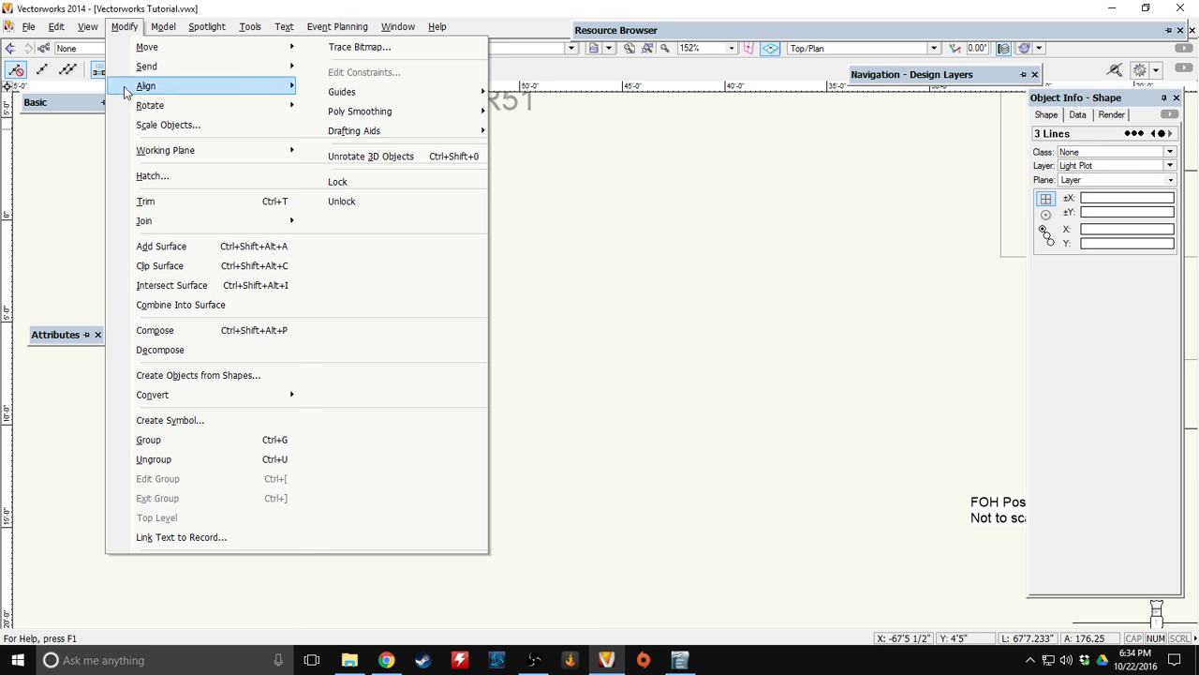
left_click(124, 27)
left_click(124, 27)
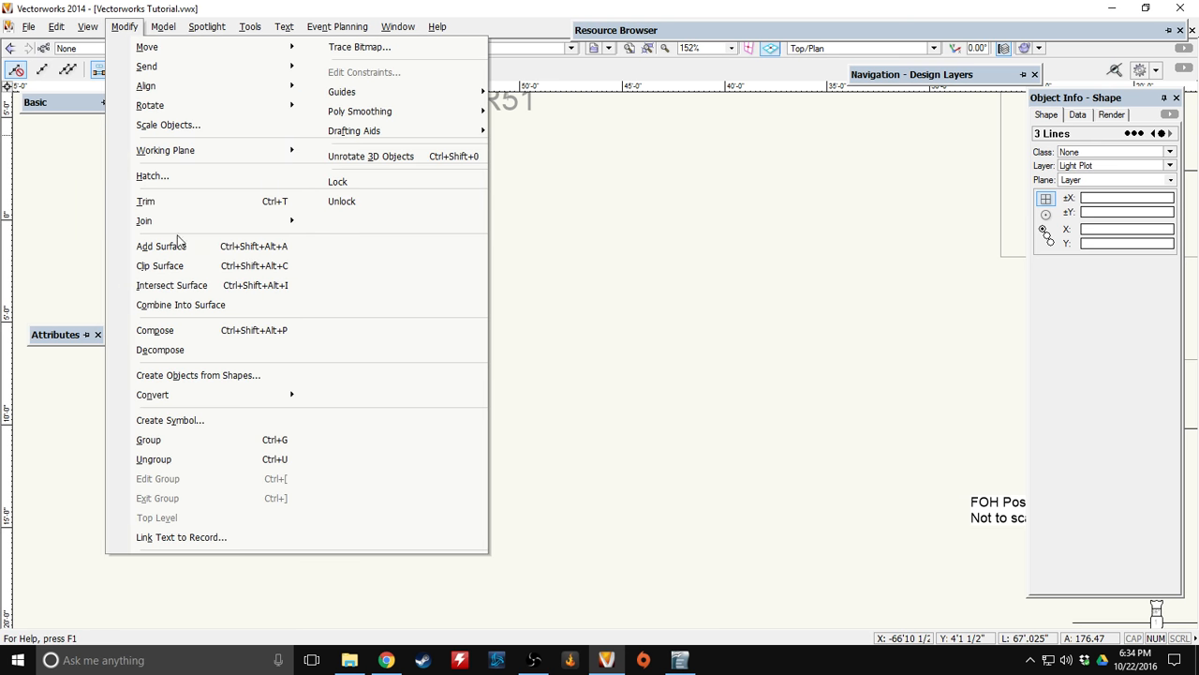
left_click(202, 328)
left_click(201, 326)
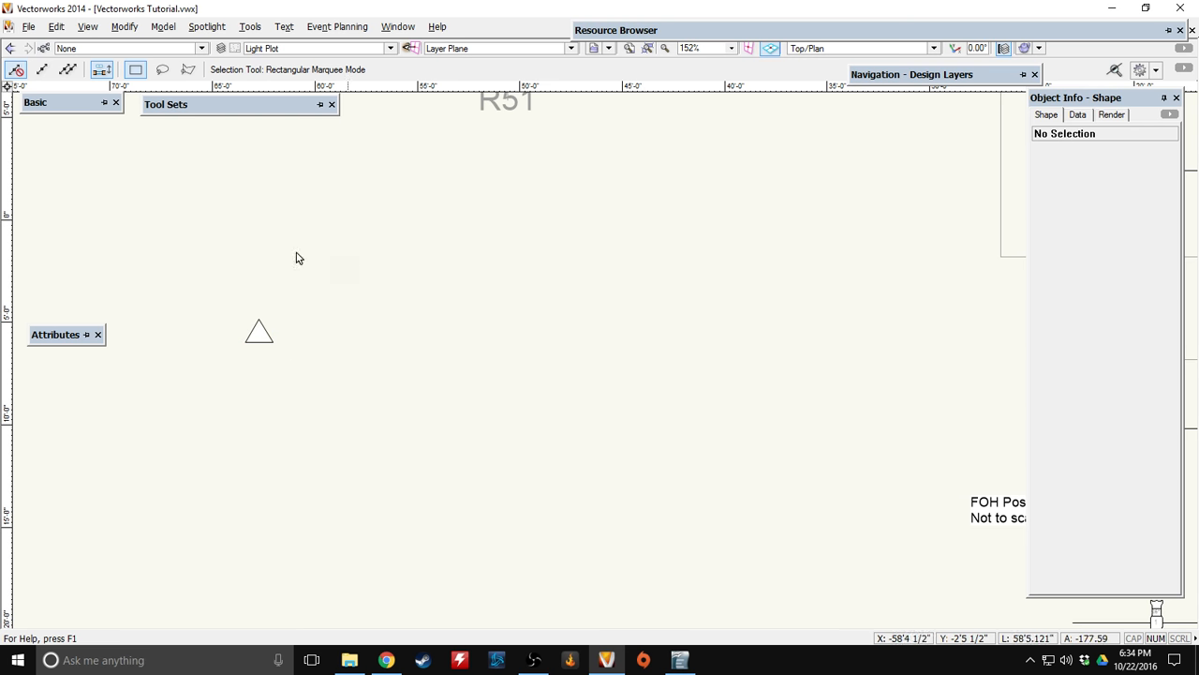
Duplicate the triangle polygon, align the copy exactly over the original, and extrude the copy 2".
left_click(258, 322)
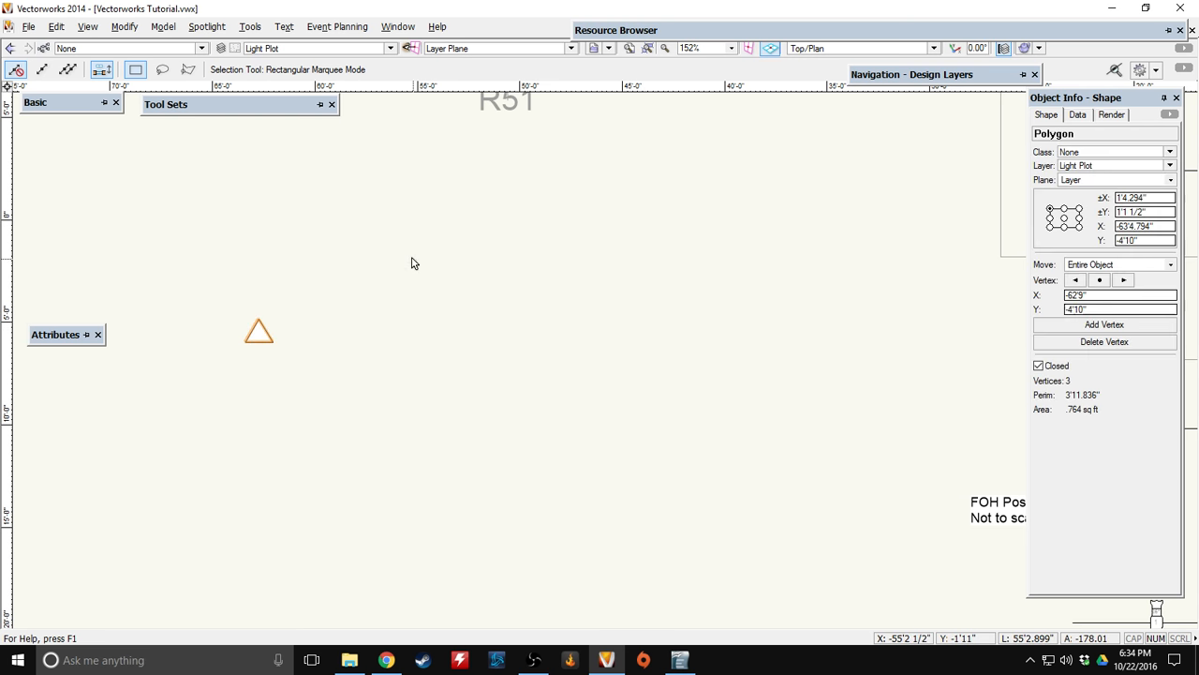
left_click(374, 323)
key("ctrl+v")
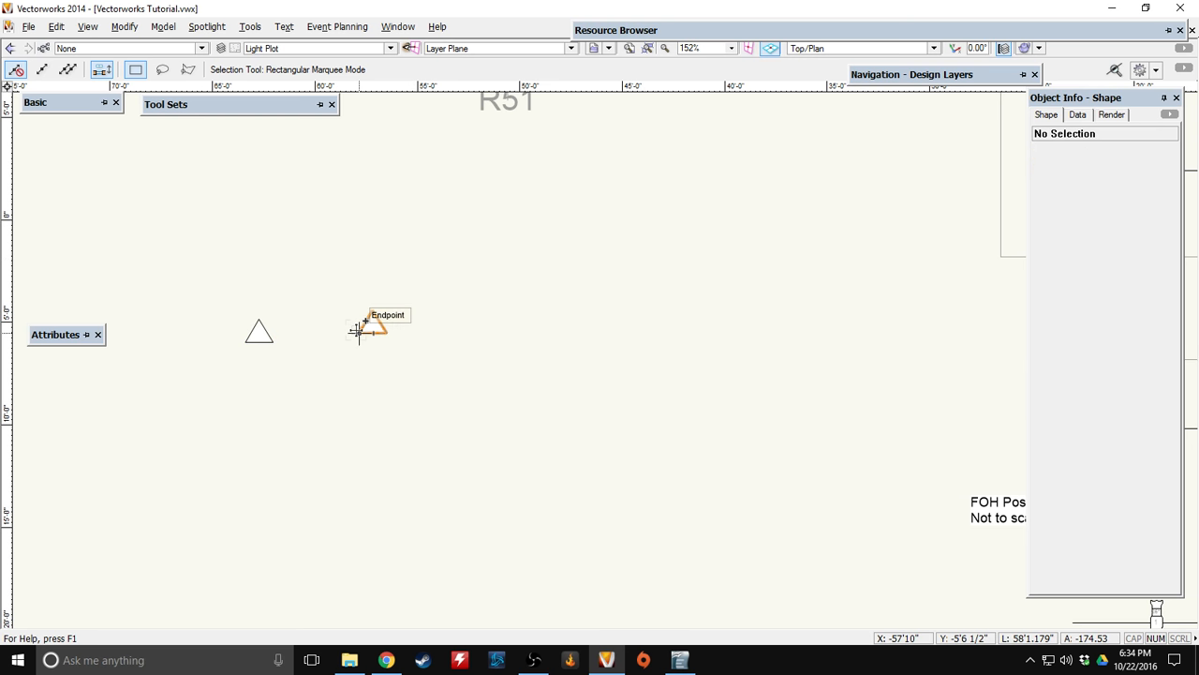
left_click_drag(378, 322, 259, 319)
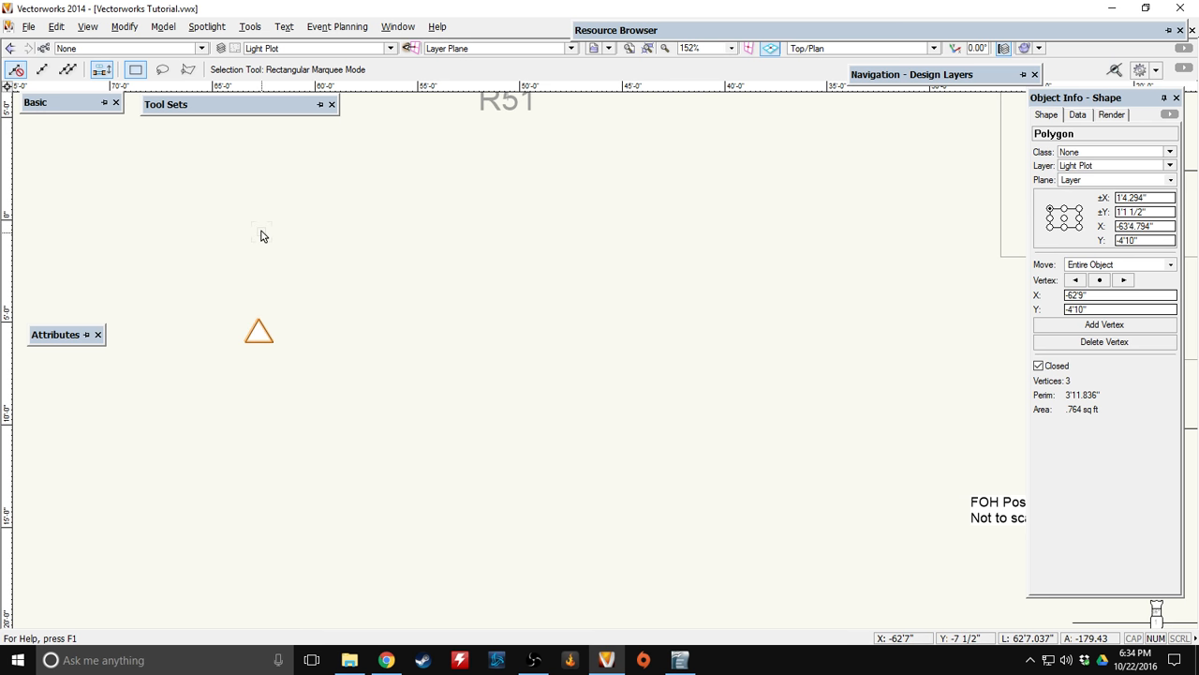
key("ctrl+e")
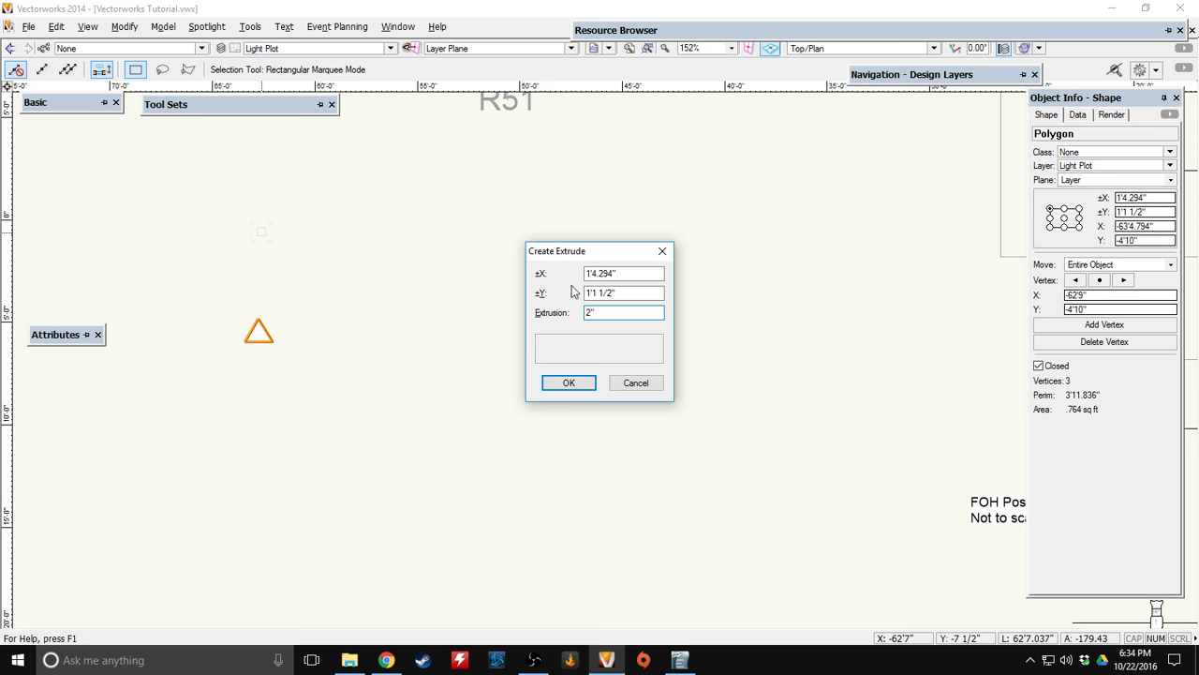
left_click(569, 382)
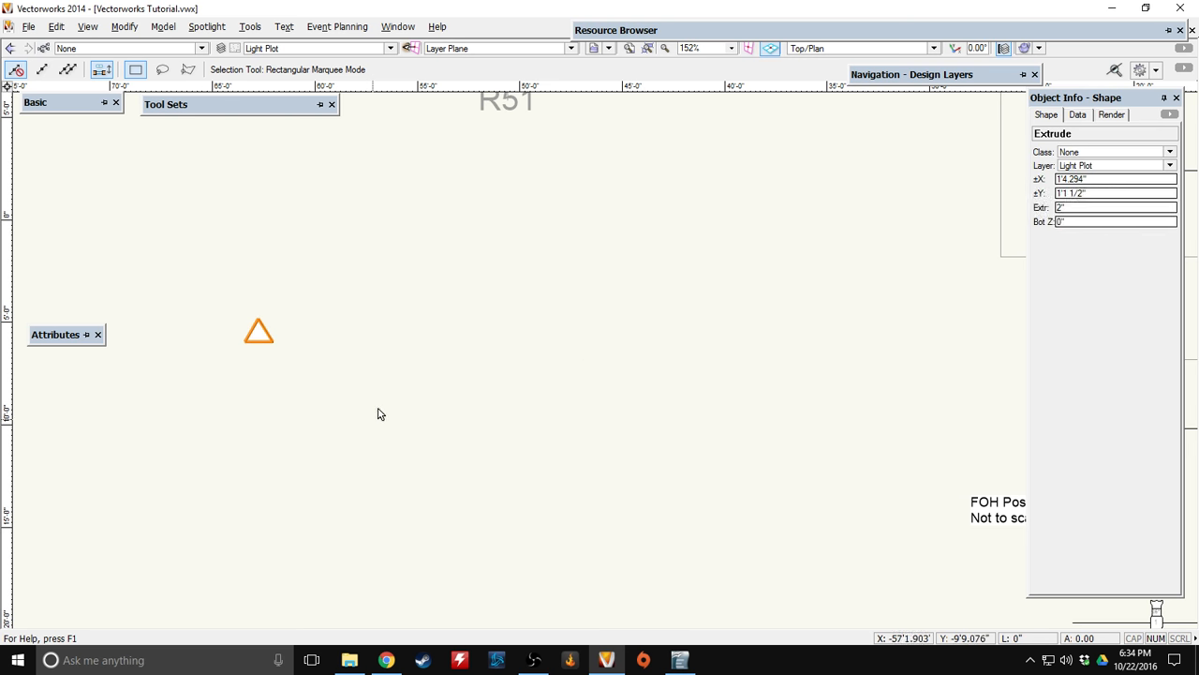
Create a symbol named Practicals from the polygon and the extrude, stored at the top level of Vectorworks Tutorial.vwx.
left_click(125, 26)
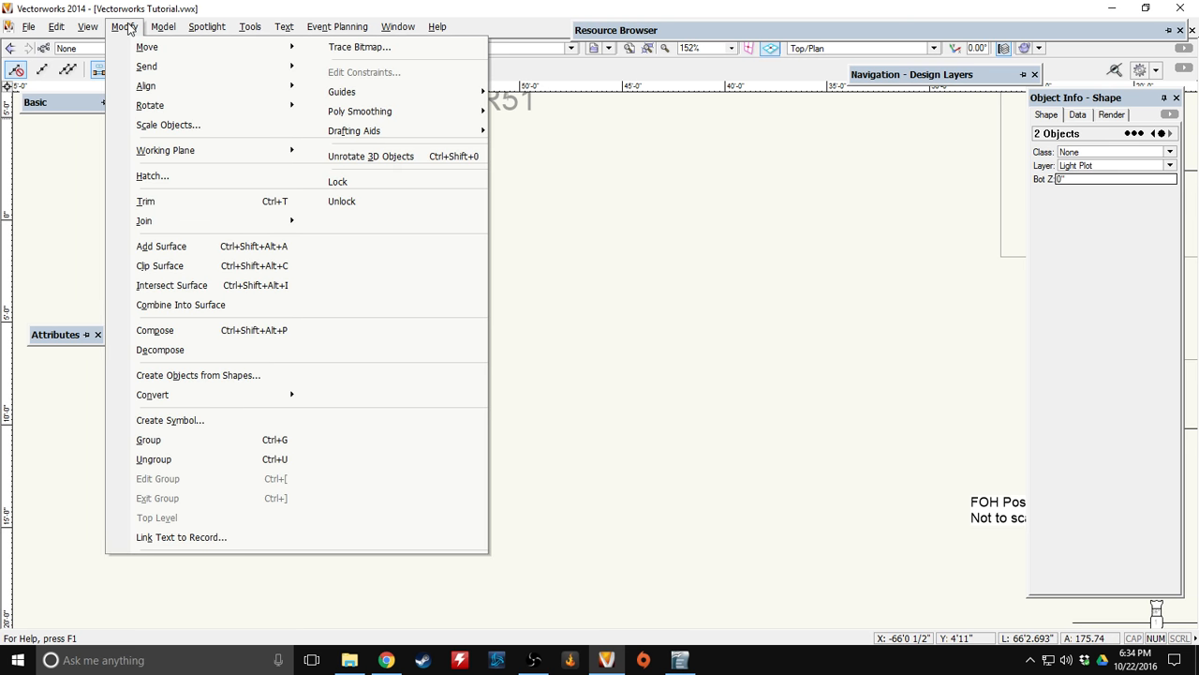
left_click(174, 420)
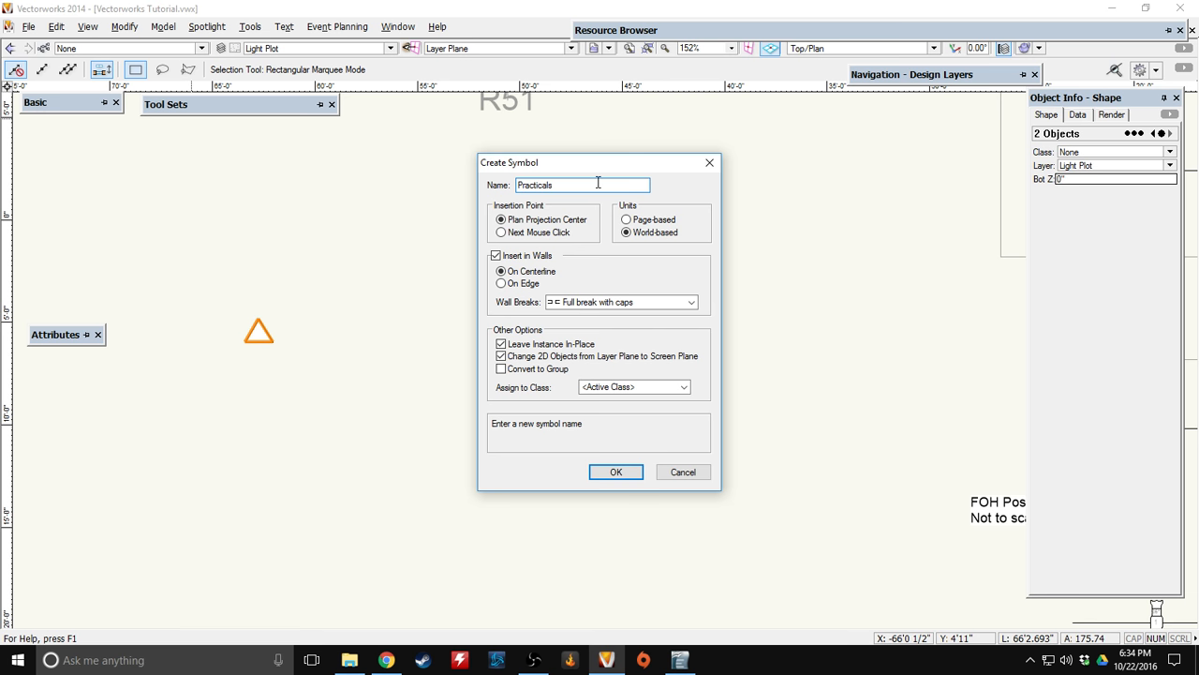
left_click(618, 471)
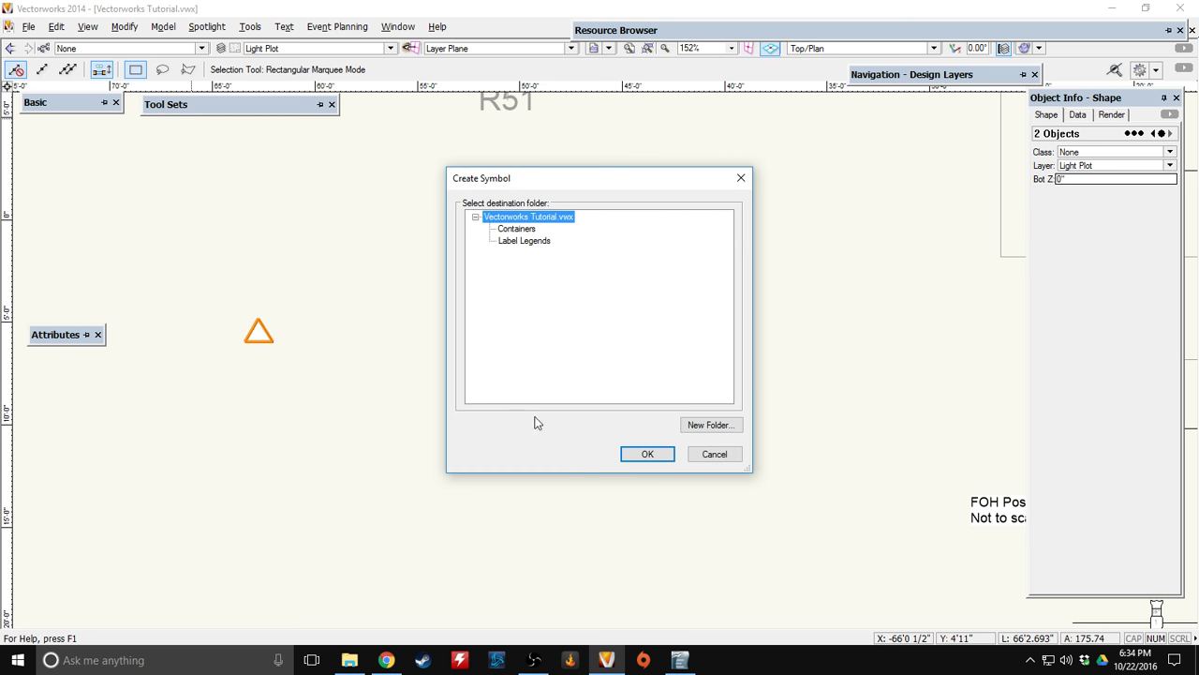
left_click(646, 454)
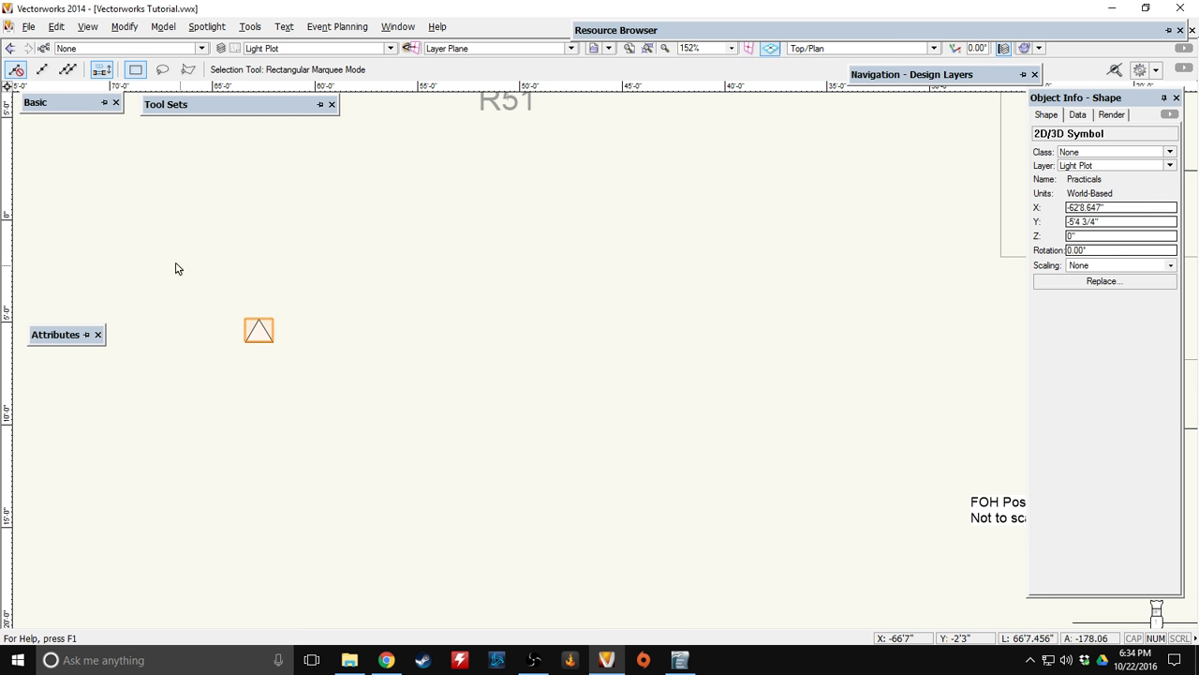
left_click(341, 388)
Insert the Practicals symbol from the Vectorworks Tutorial file's resources at the centre of the table, at about X 11'2", Y 9'0".
mouse_move(825, 28)
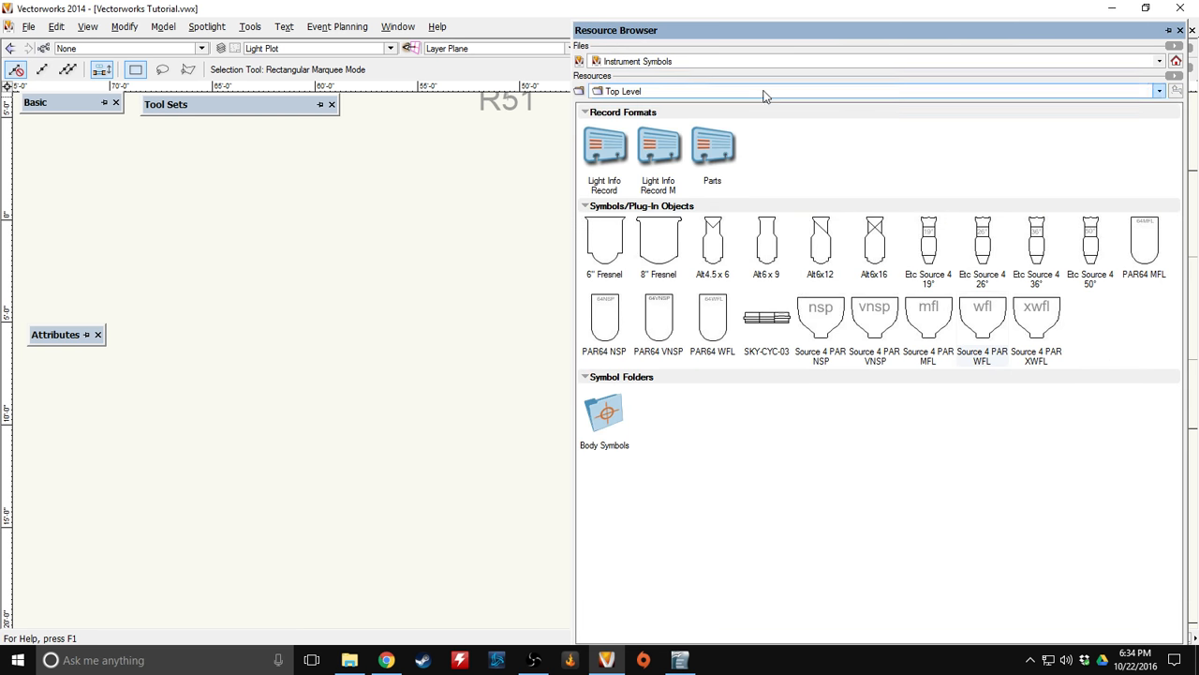
left_click(647, 60)
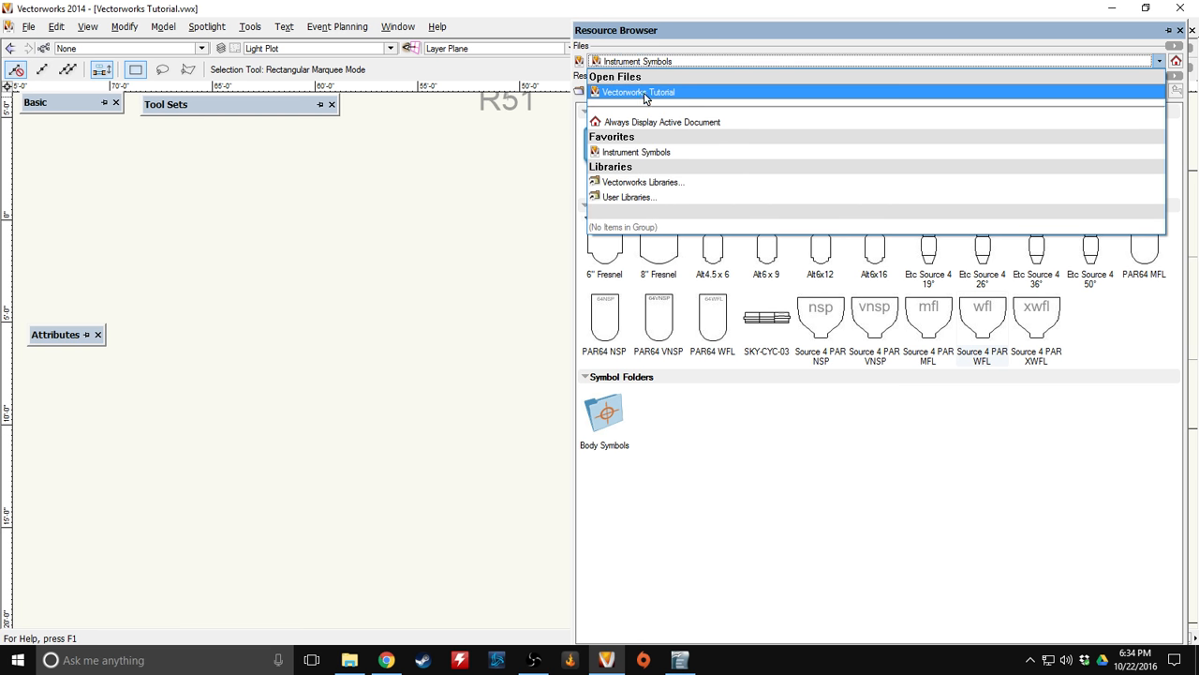
left_click(643, 94)
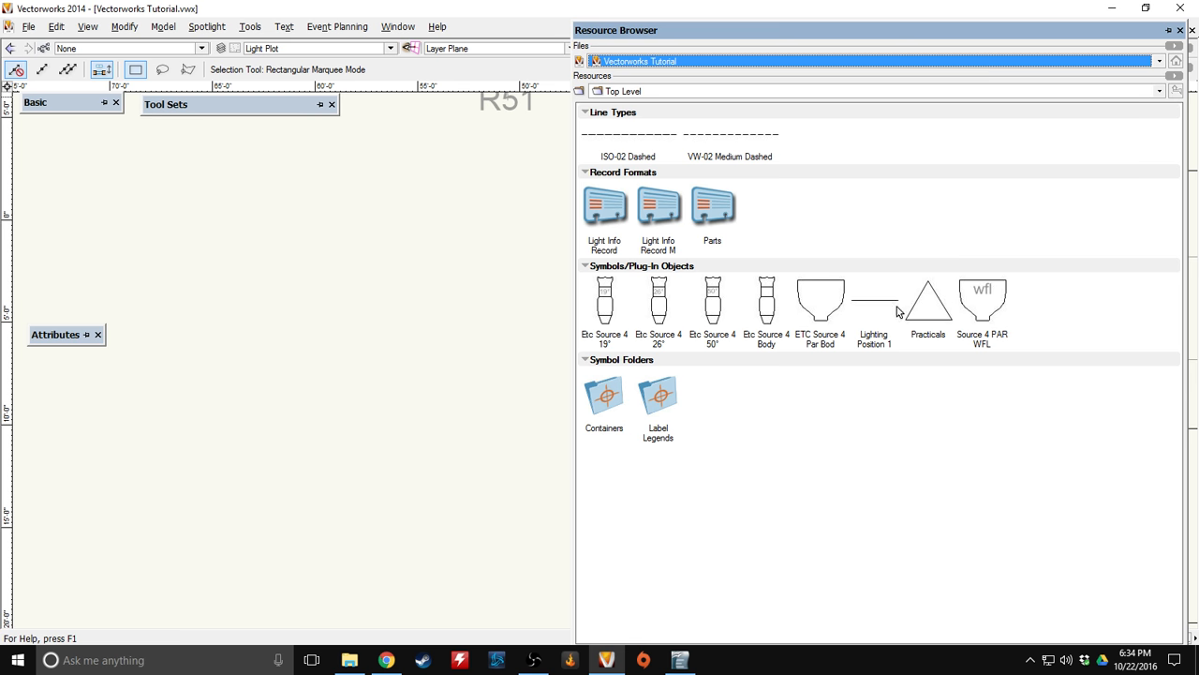
double_click(926, 307)
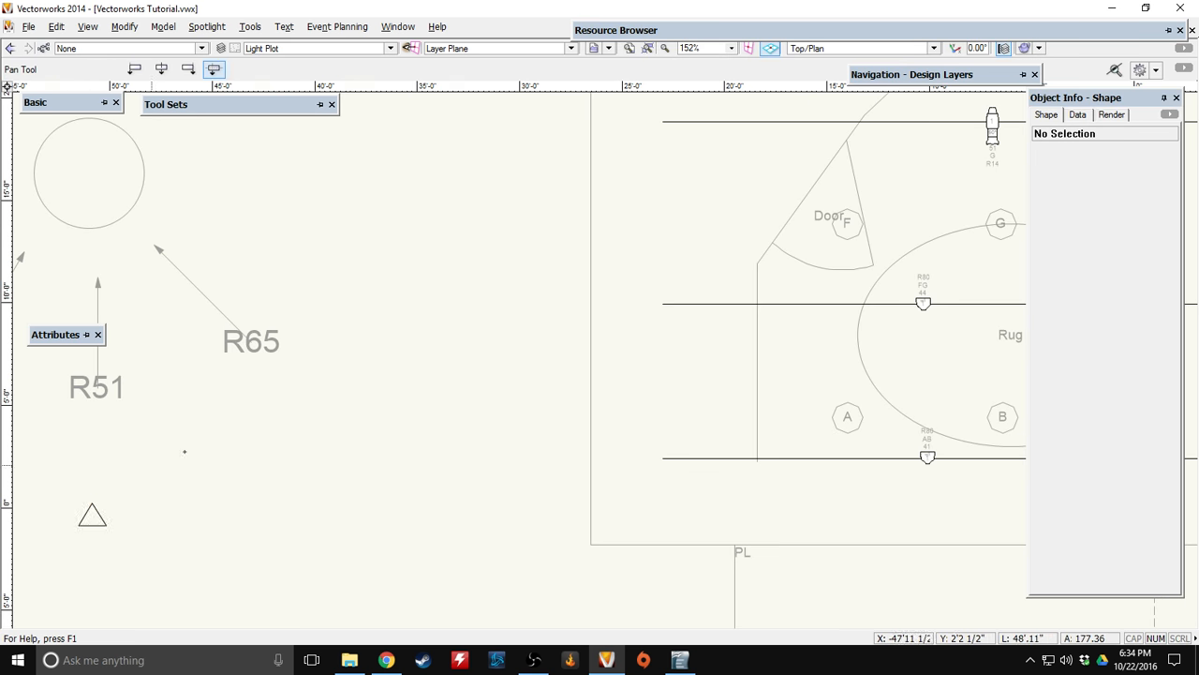
middle_click_drag(868, 295, 259, 265)
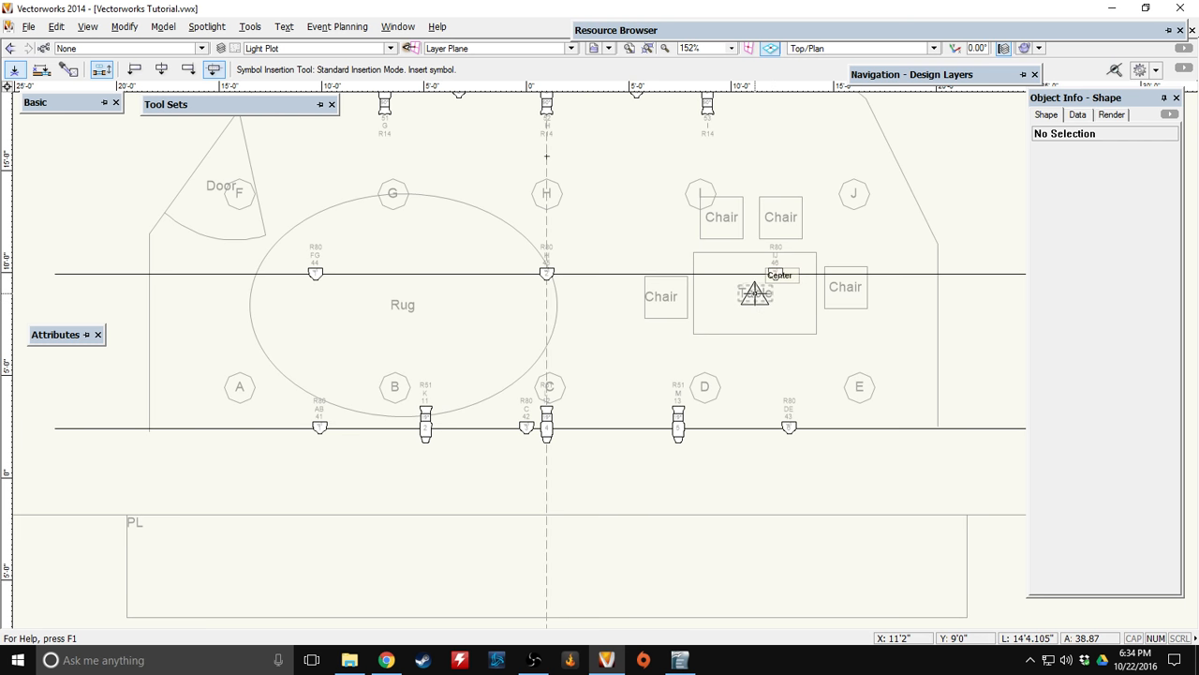
left_click(754, 293)
middle_click_drag(734, 365, 631, 425)
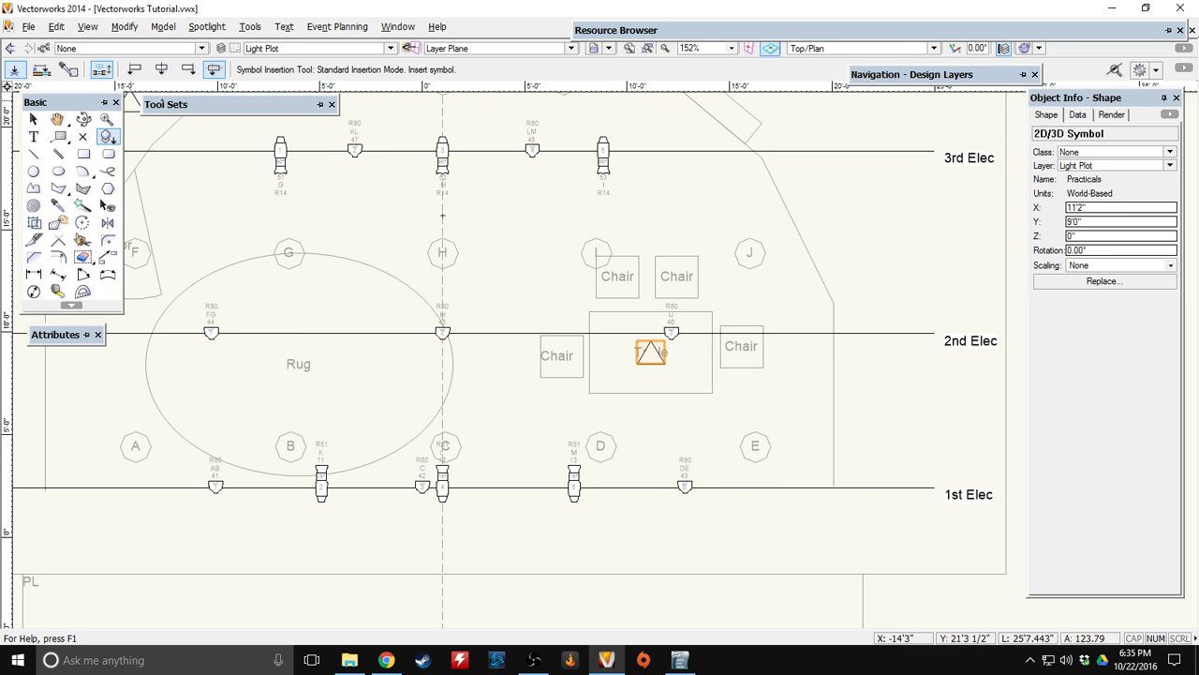
mouse_move(180, 109)
mouse_move(62, 103)
left_click(33, 119)
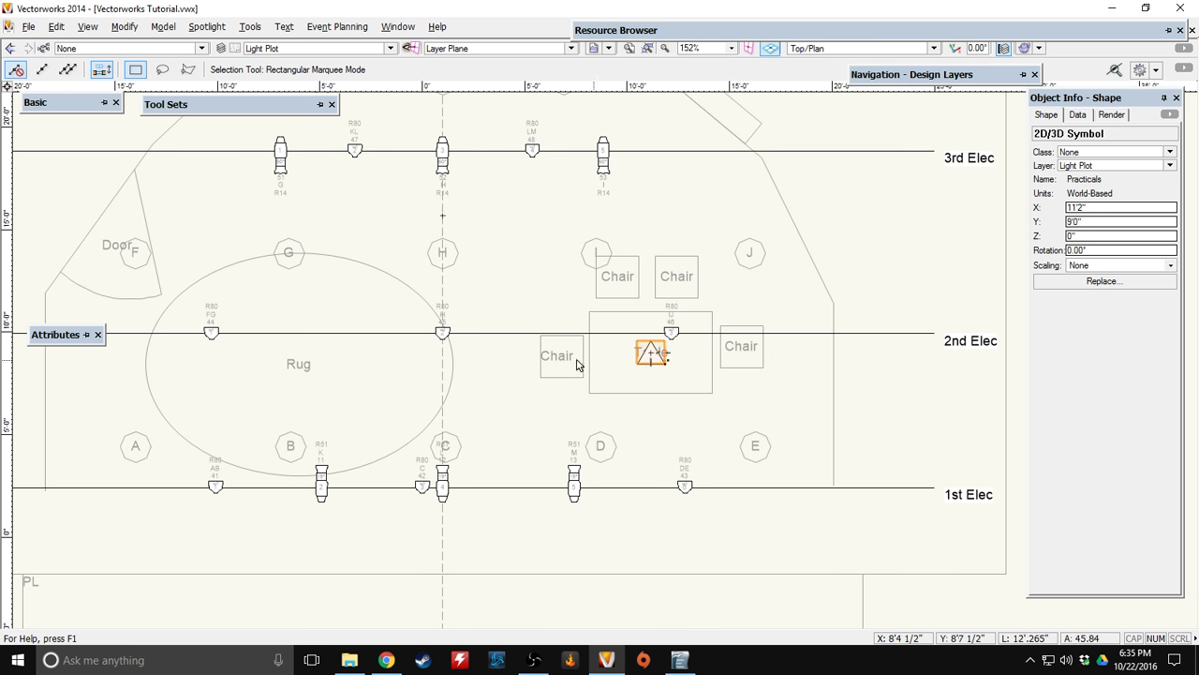
Convert the Practicals symbol on the table to a lighting instrument.
left_click(519, 391)
left_click(644, 354)
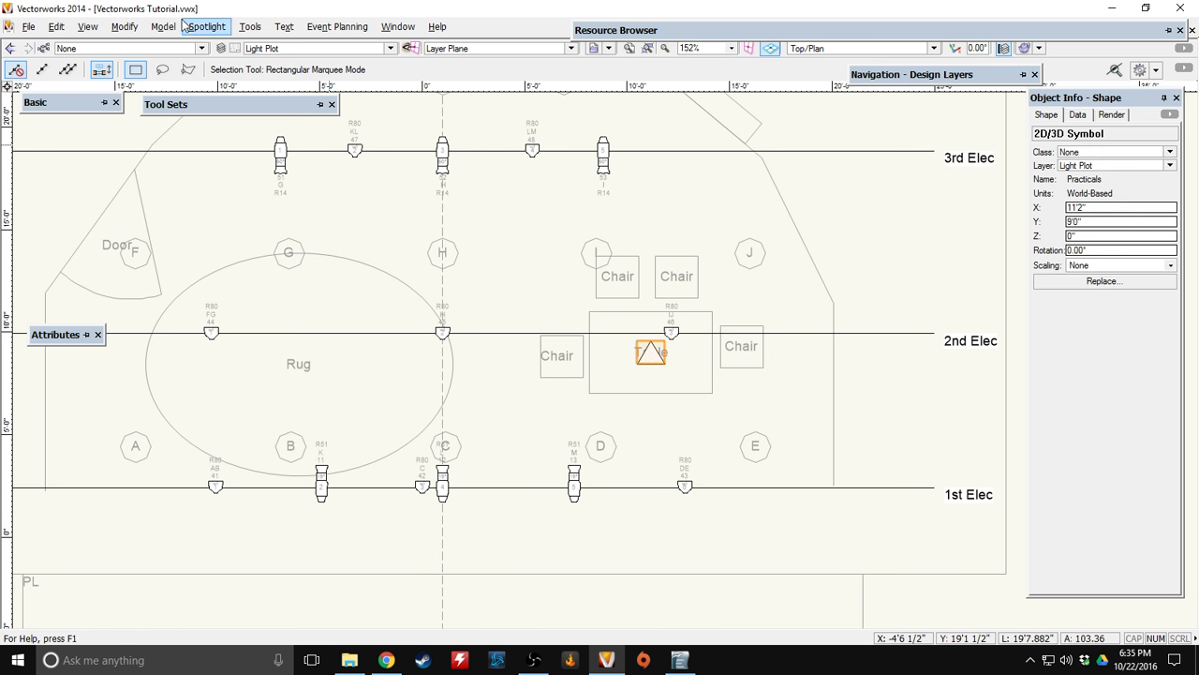
left_click(207, 26)
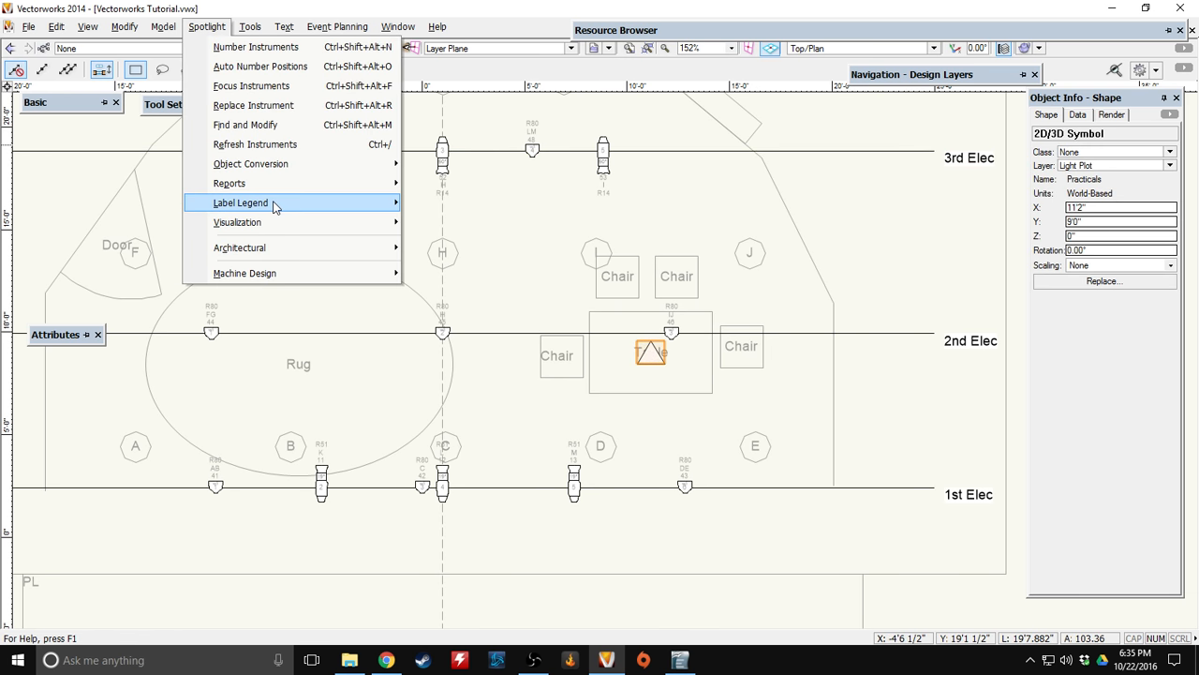
mouse_move(268, 165)
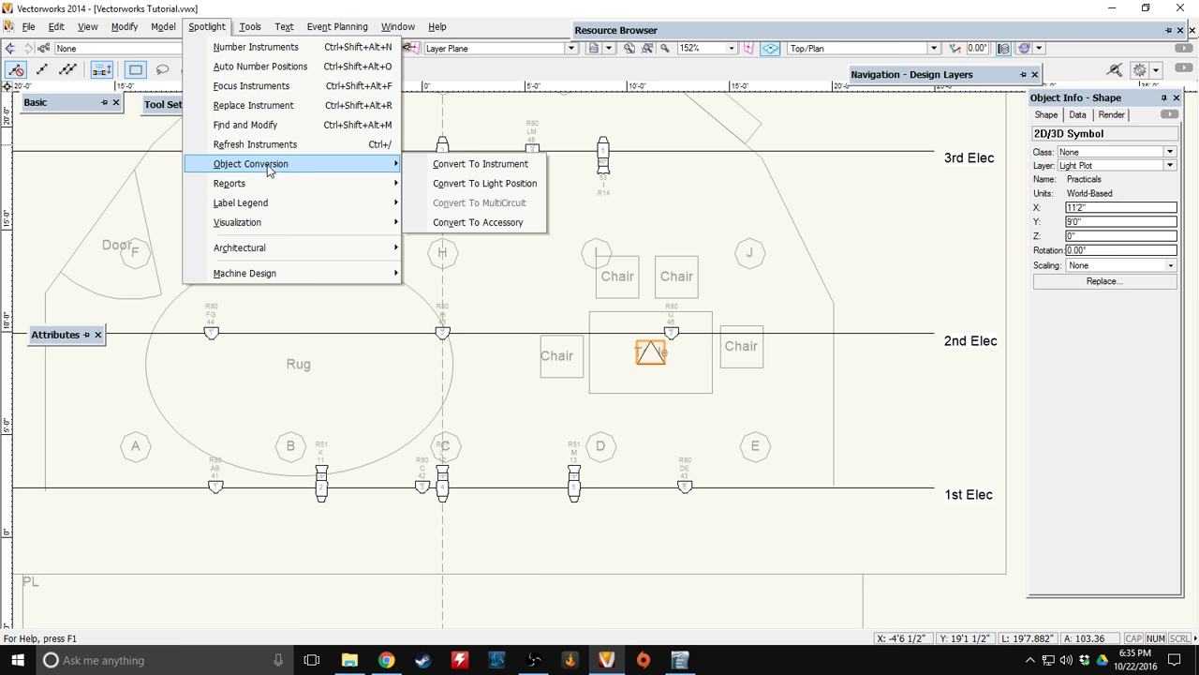
left_click(482, 164)
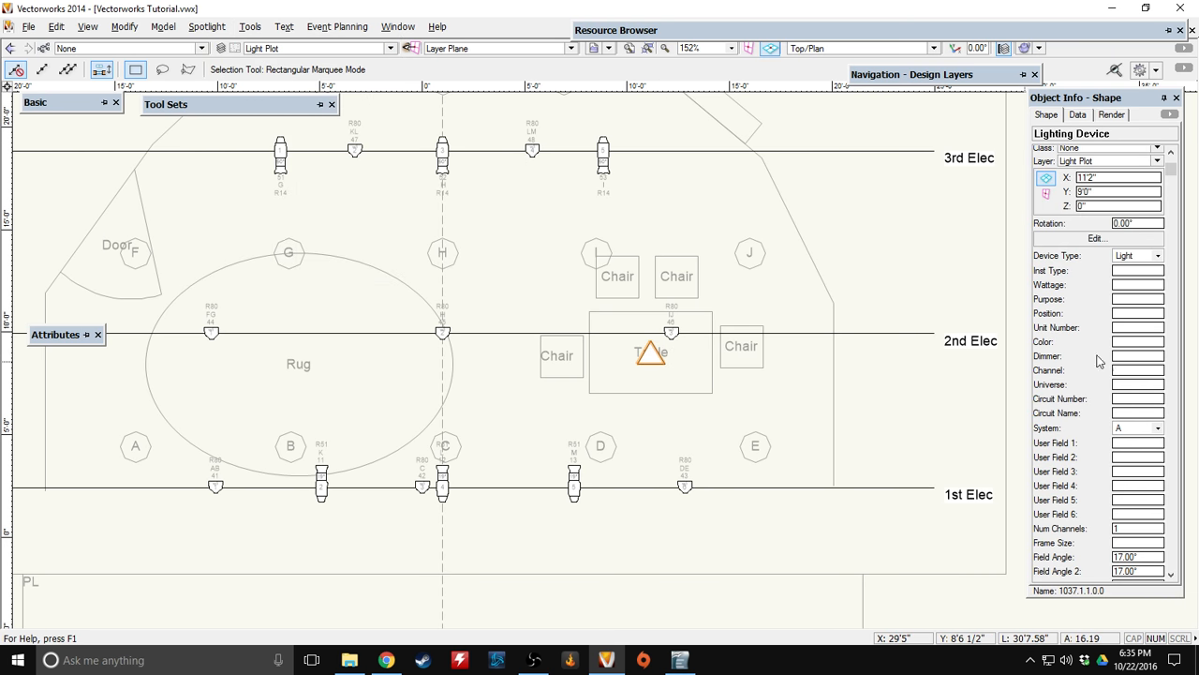
Fill in the table practical's data: type Lamp, wattage 100w, purpose and position Table, unit 1, color N/C, channel 61, focus Table.
left_click(1132, 270)
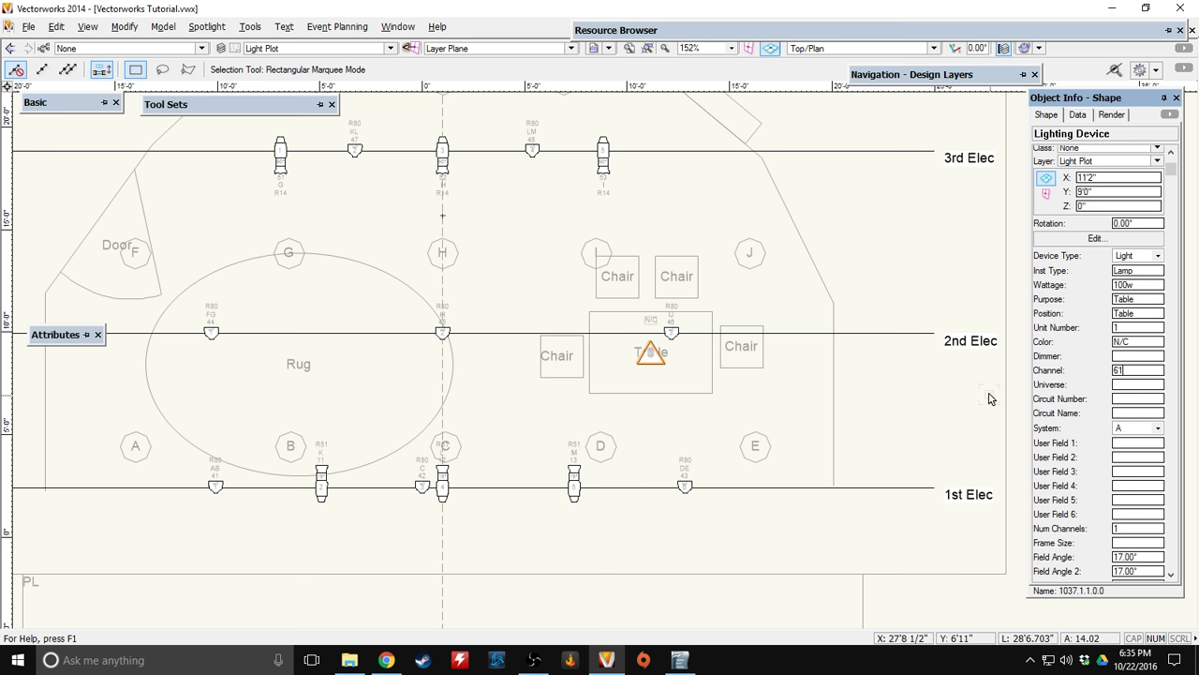
scroll(1064, 429, "down", 8)
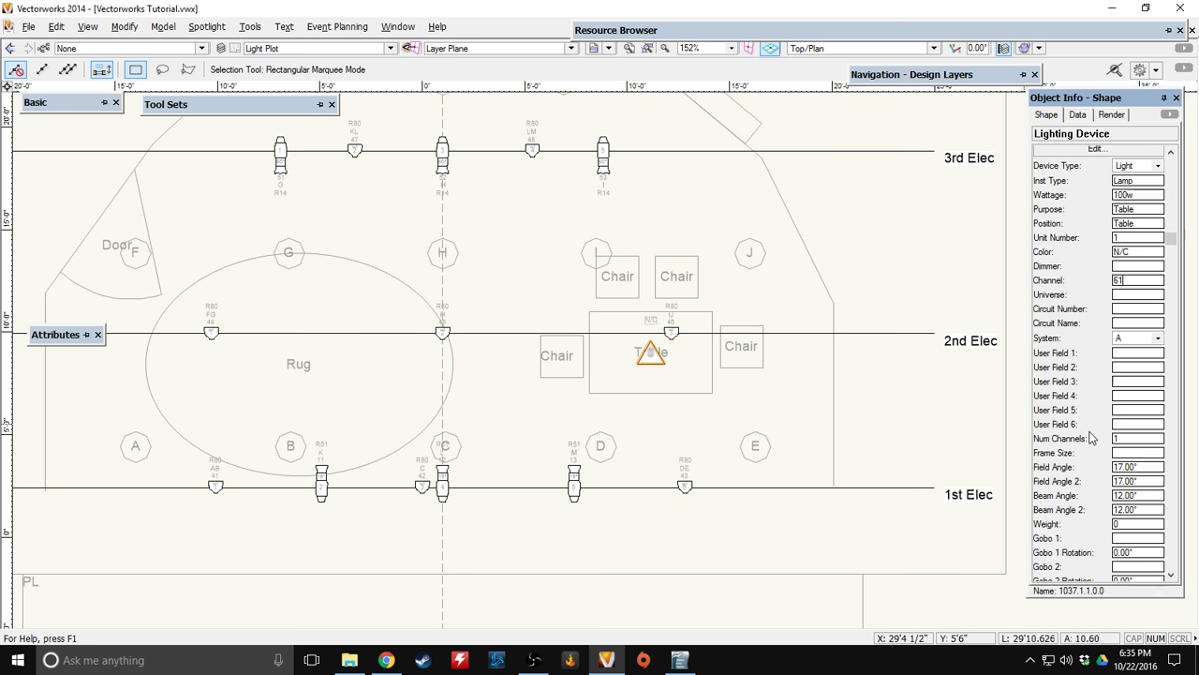
scroll(1068, 441, "down", 3)
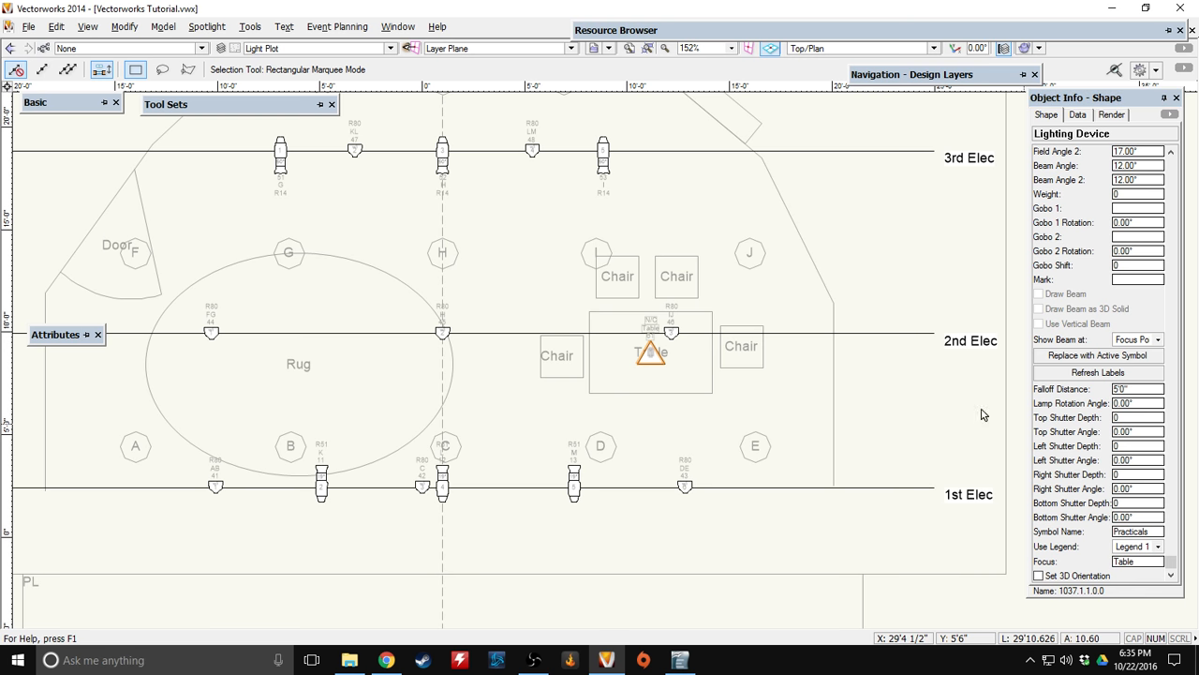
scroll(669, 379, "up", 3)
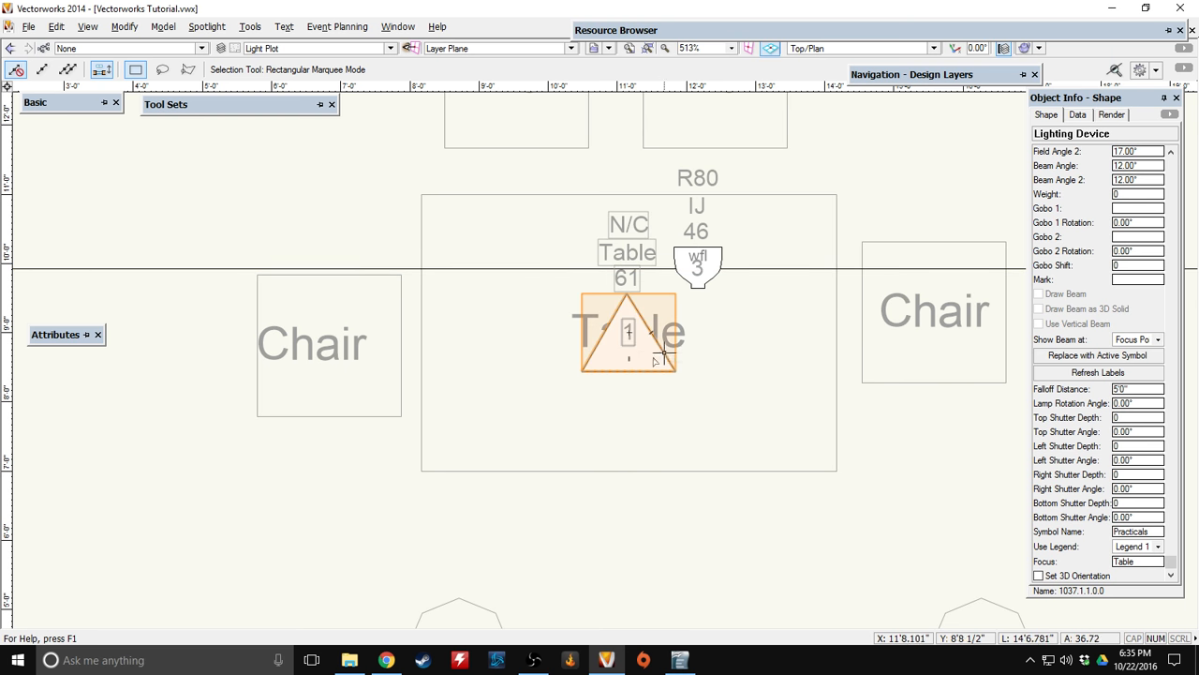
left_click(472, 427)
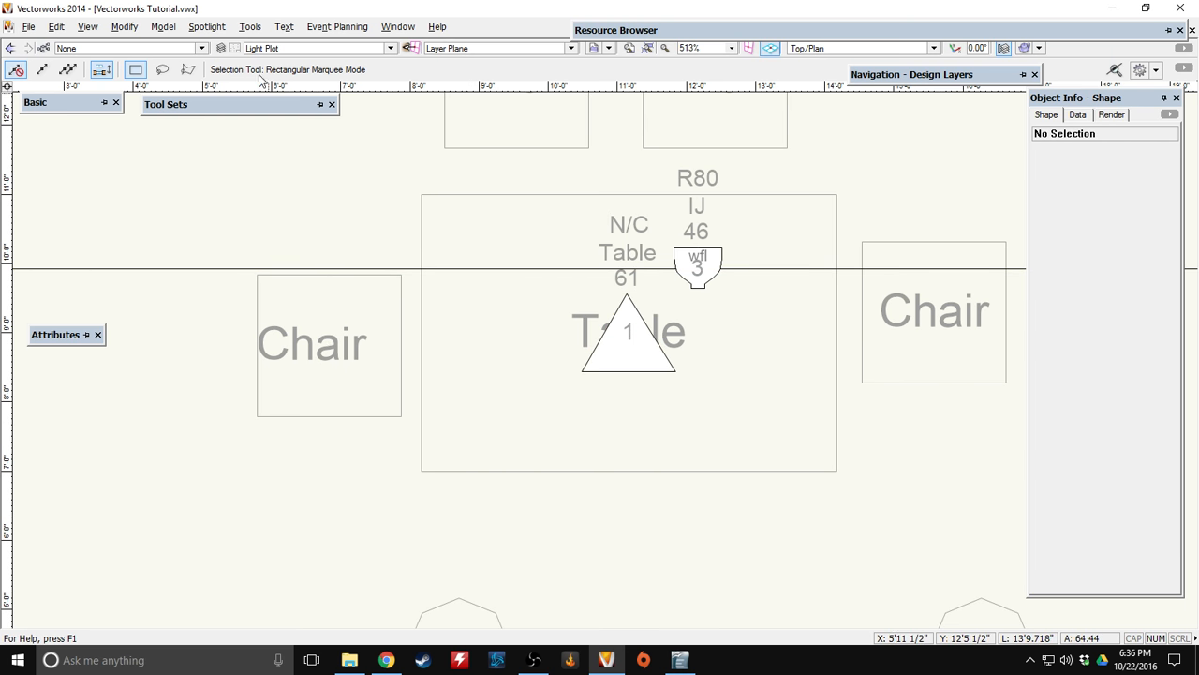
Open the Label Legend Manager and close it with Legend 1 kept active to refresh the instrument labels.
left_click(206, 26)
mouse_move(276, 203)
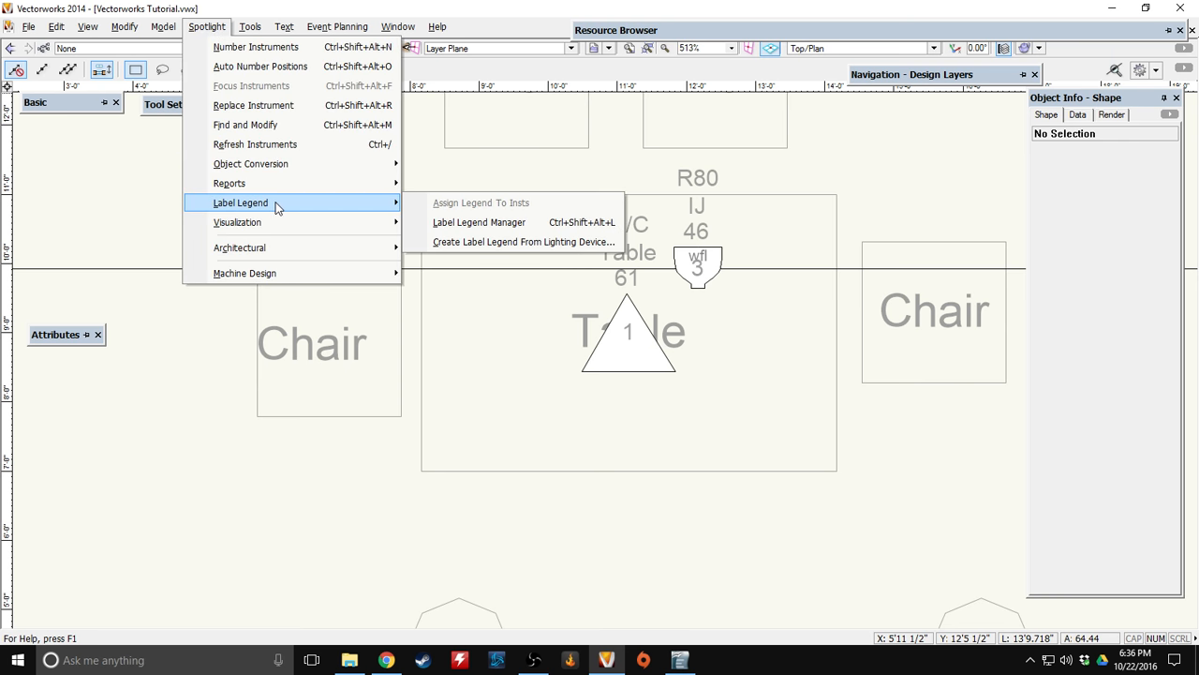
left_click(481, 221)
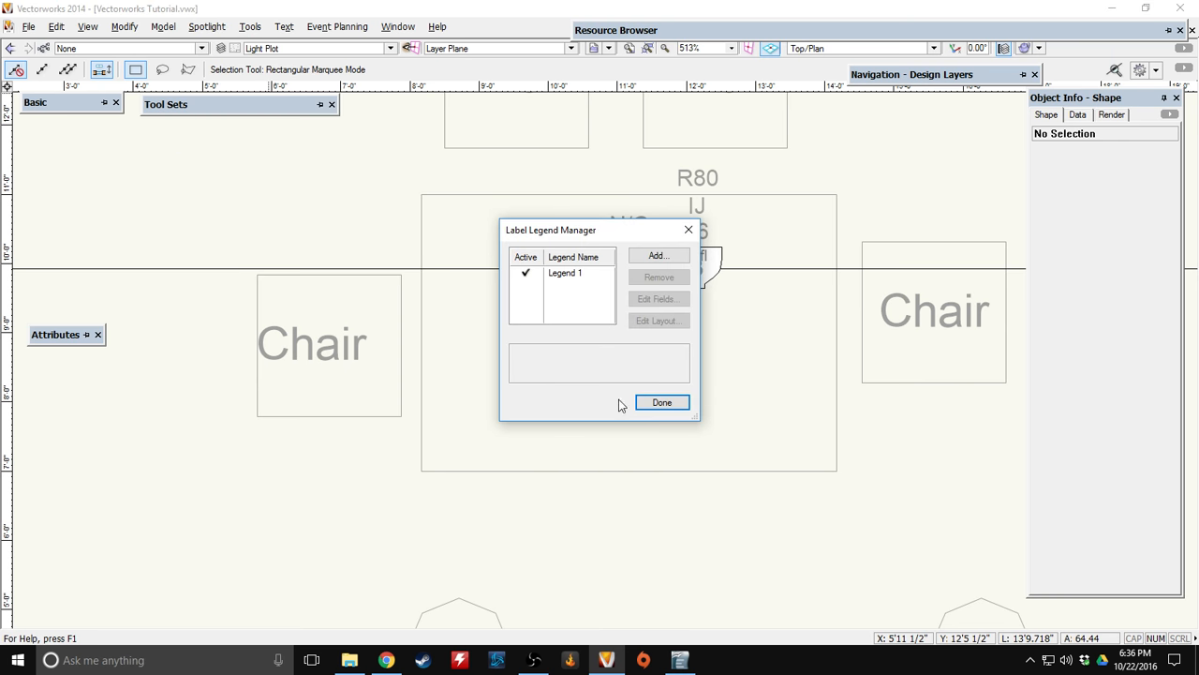
left_click(662, 403)
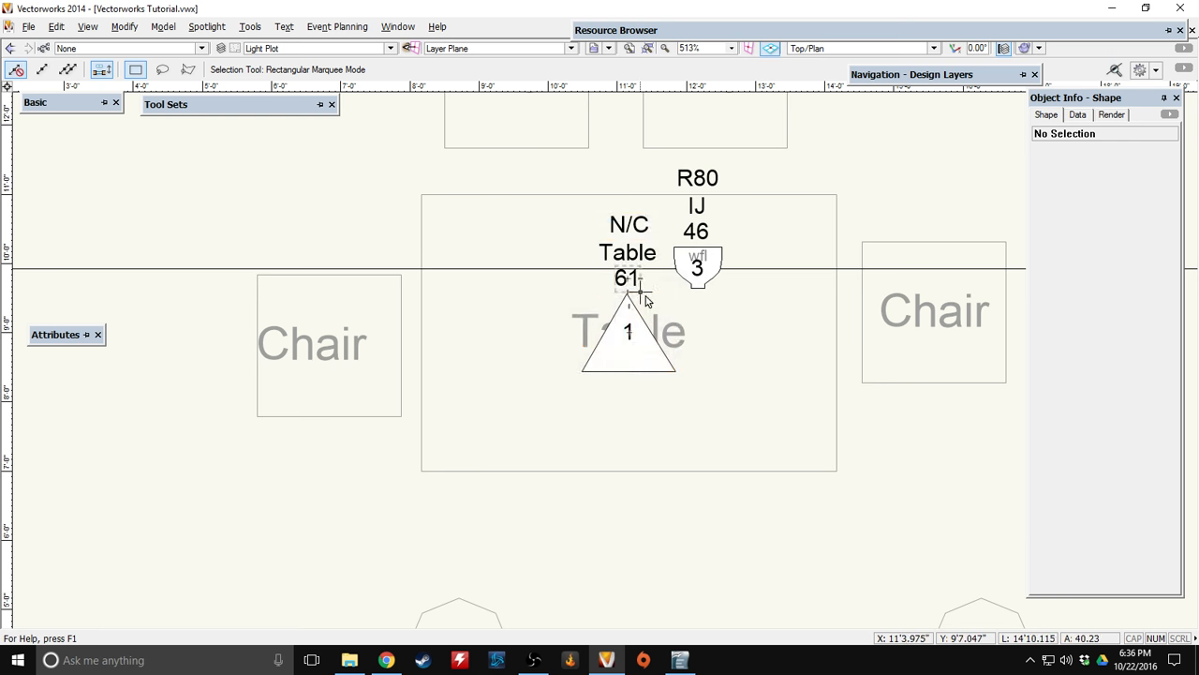
Examine the whole light plot, from the practical on the table and the electrics to the FOH positions.
scroll(397, 306, "down", 6)
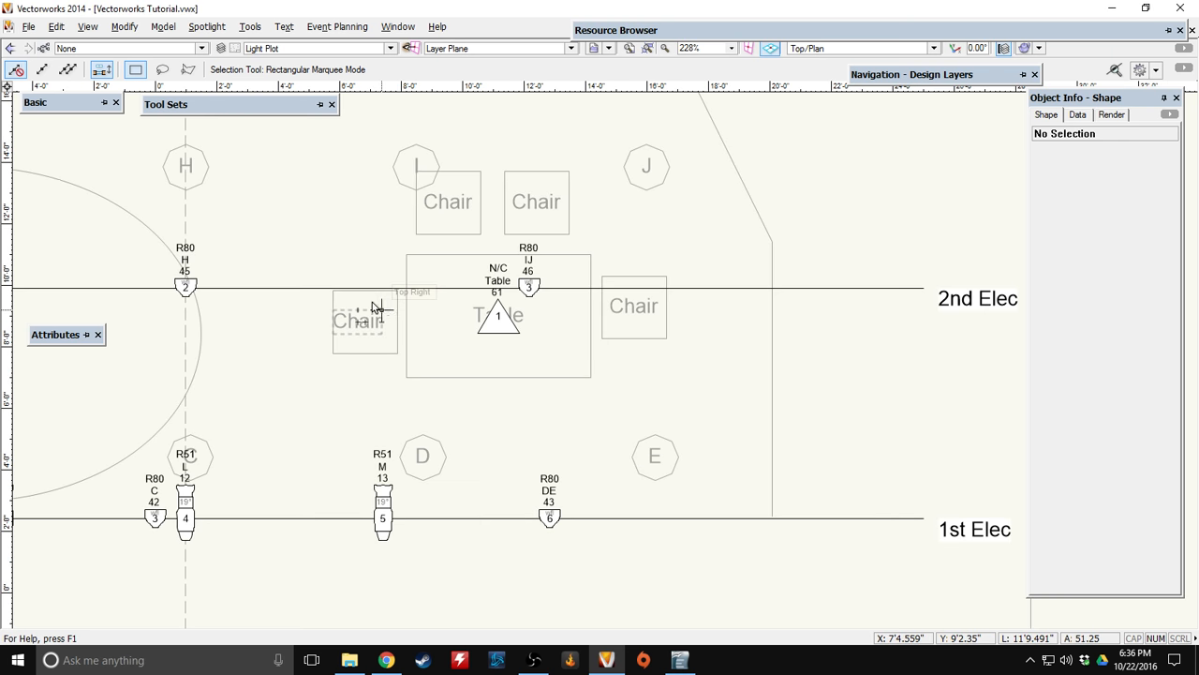
scroll(388, 323, "up", 3)
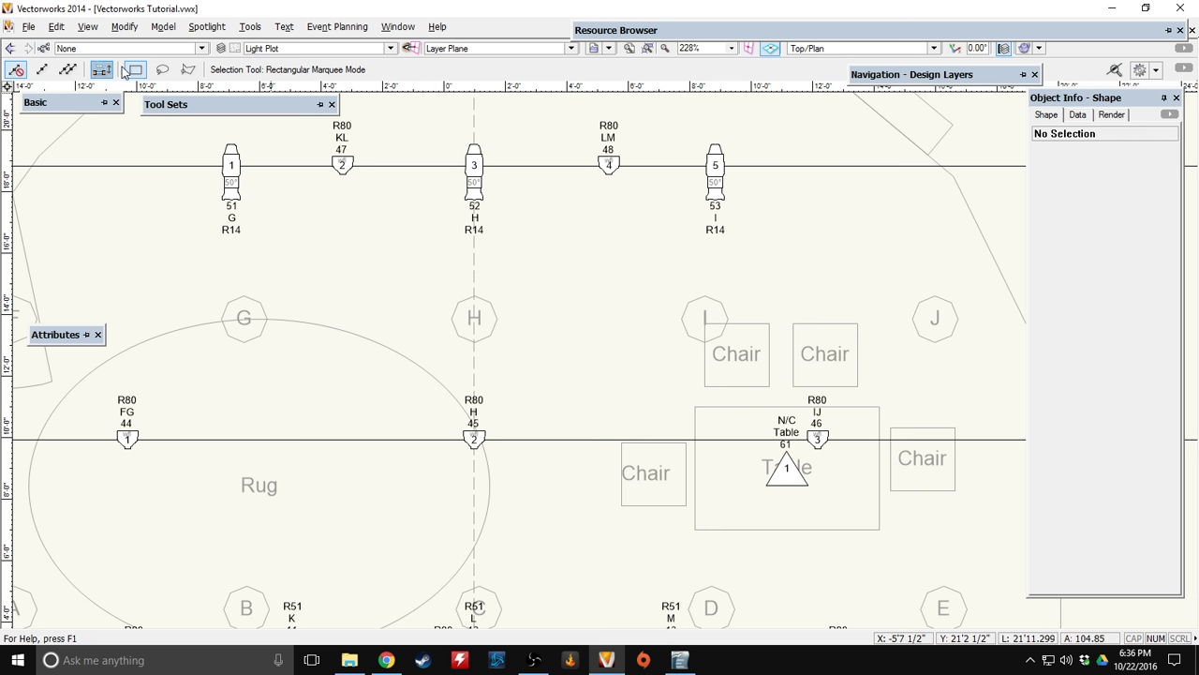
mouse_move(75, 105)
left_click(35, 120)
scroll(360, 267, "down", 3)
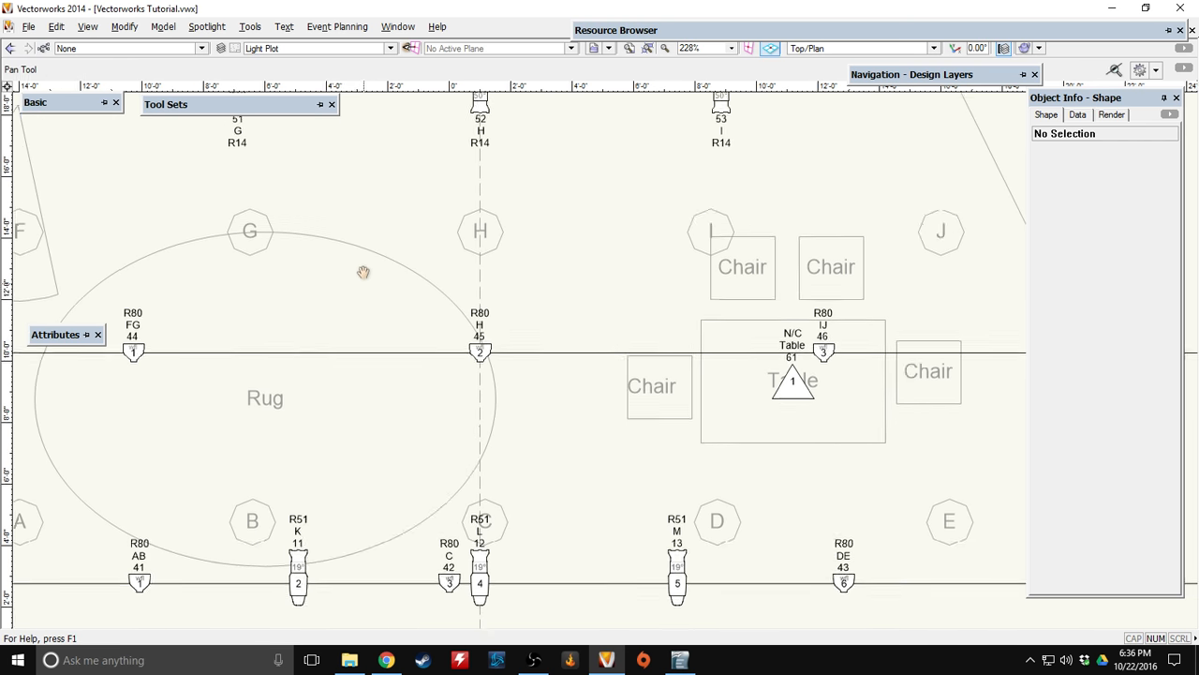
middle_click_drag(356, 325, 388, 259)
scroll(388, 258, "down", 2)
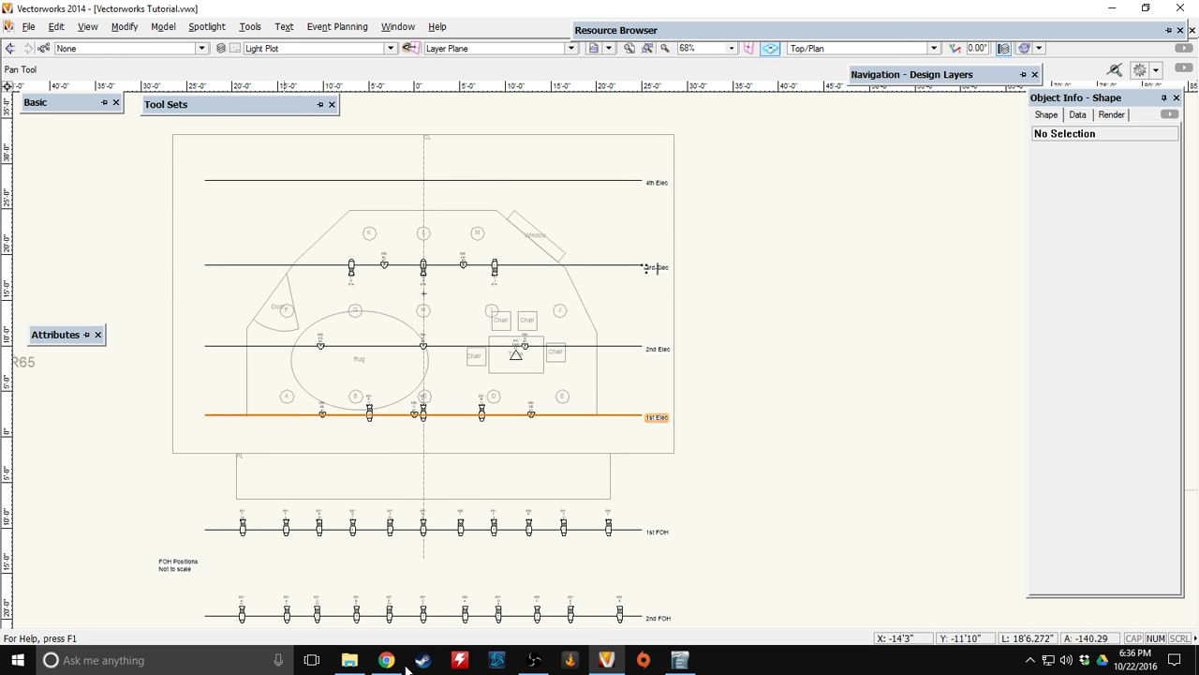
middle_click_drag(391, 378, 389, 326)
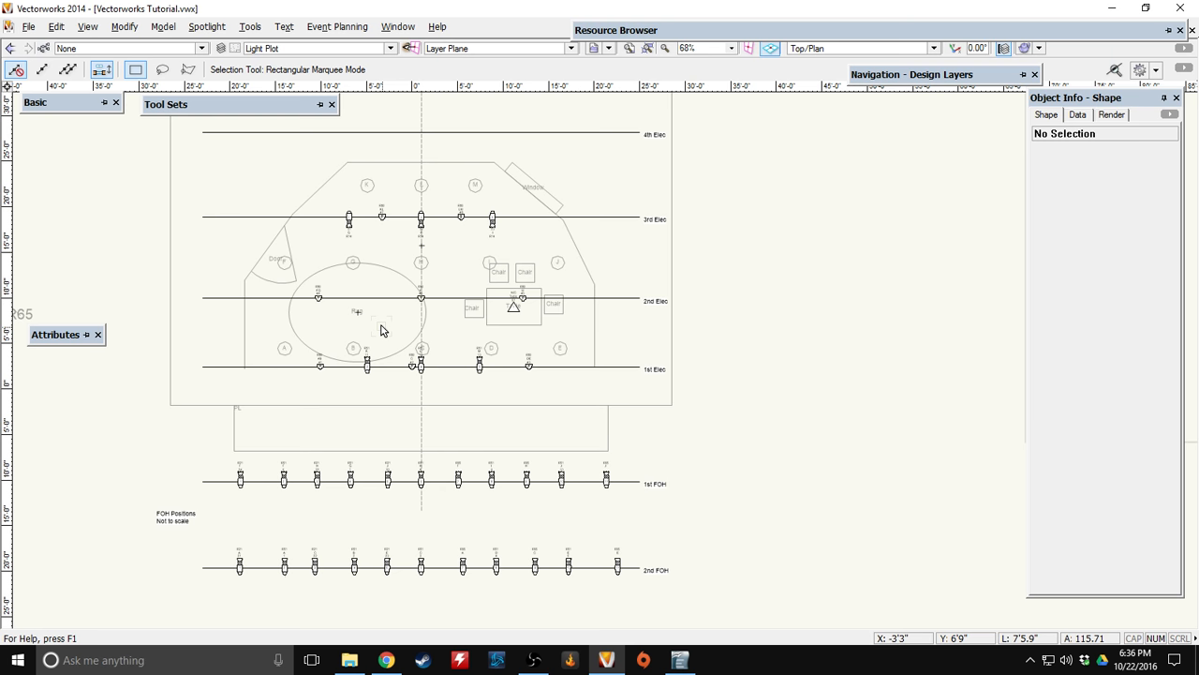
scroll(377, 262, "down", 2)
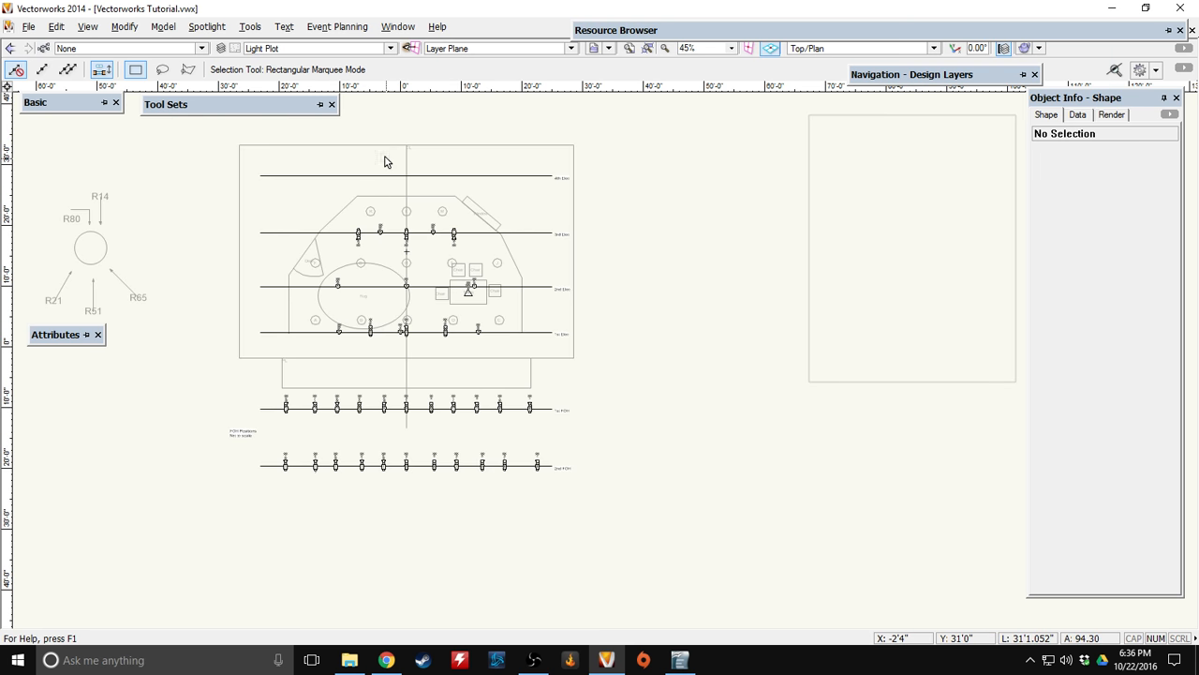
Draw a border rectangle about 70'4" wide and 74'4" high around the entire light plot, including both FOH positions.
mouse_move(61, 111)
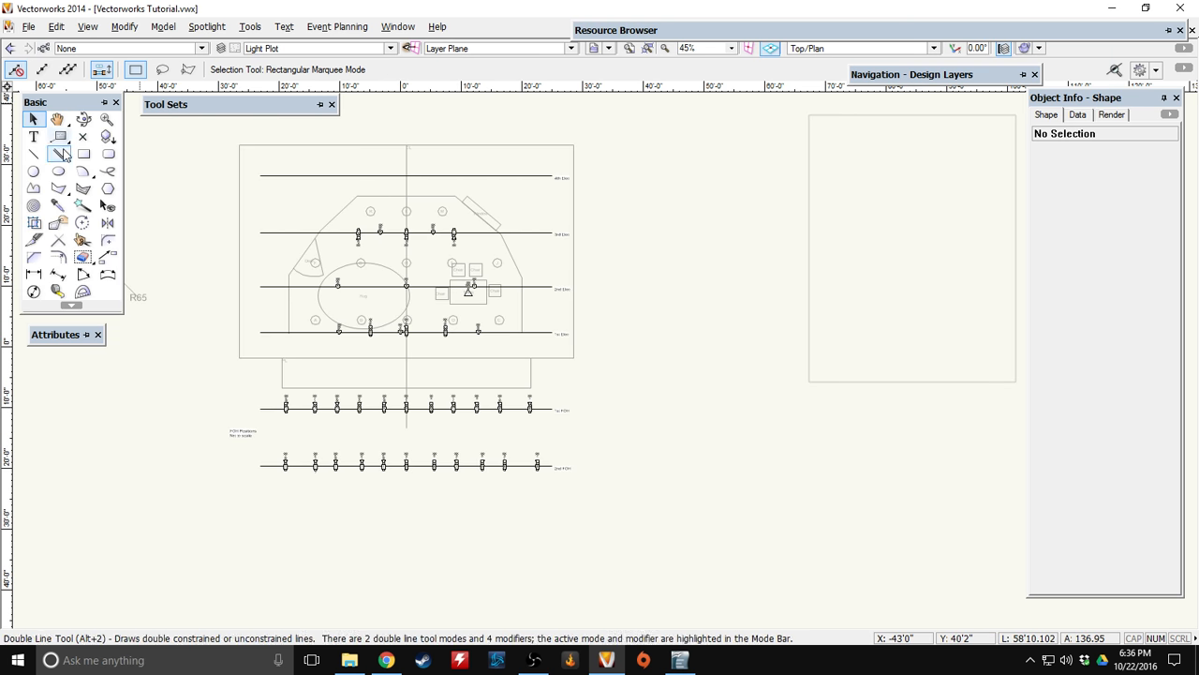
left_click(83, 154)
middle_click_drag(238, 139, 226, 193)
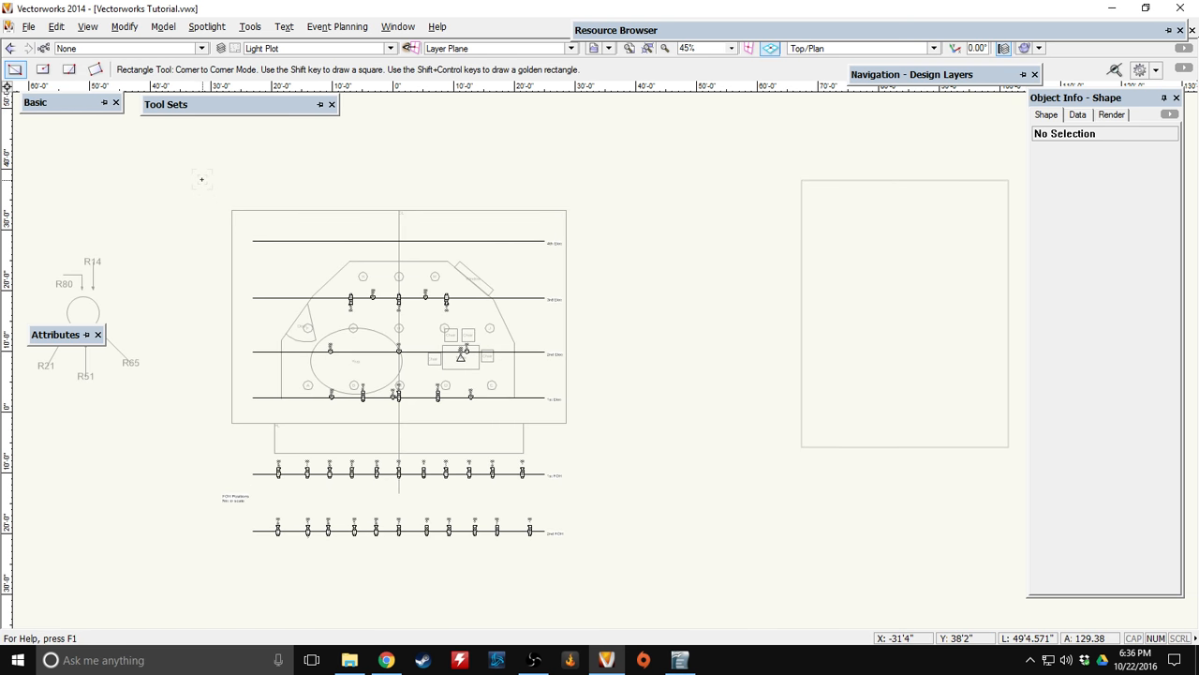
left_click(196, 177)
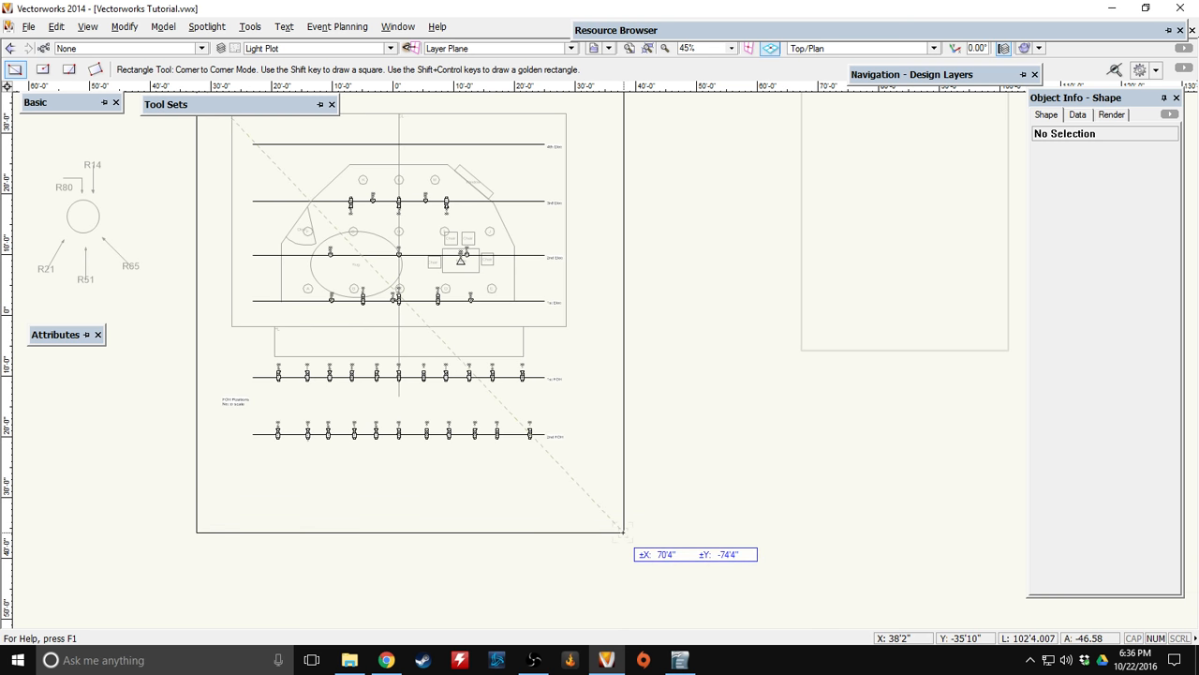
left_click(623, 531)
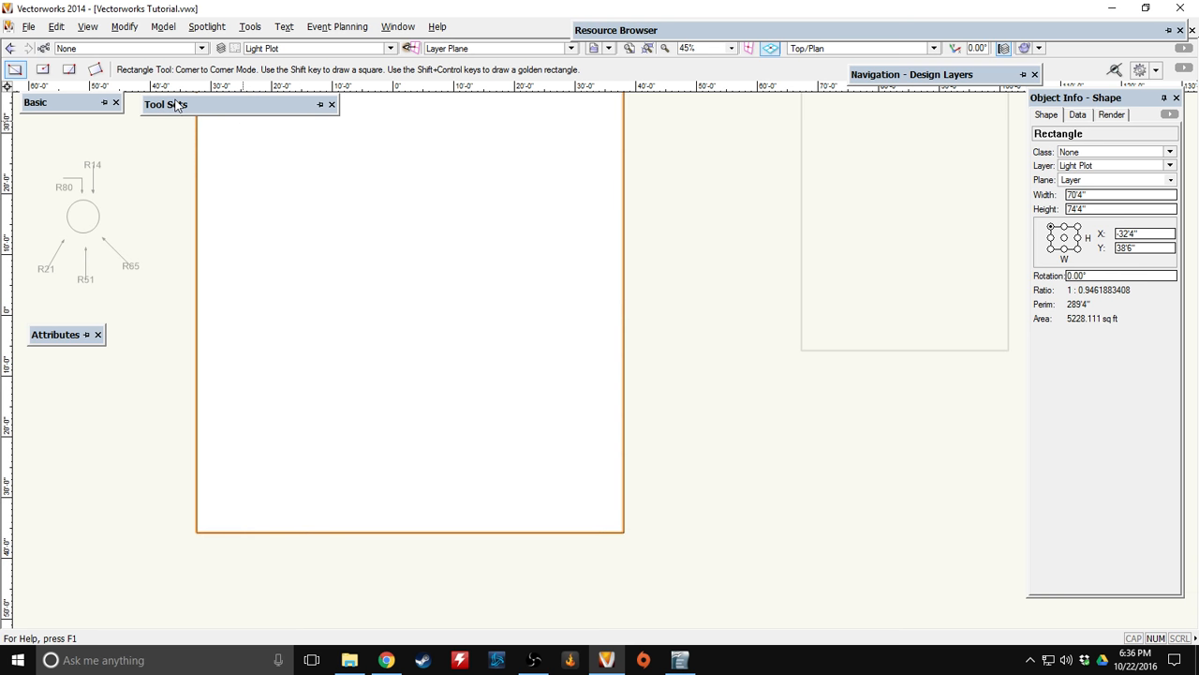
Set the border rectangle's fill to None and deselect it.
mouse_move(174, 105)
left_click(34, 118)
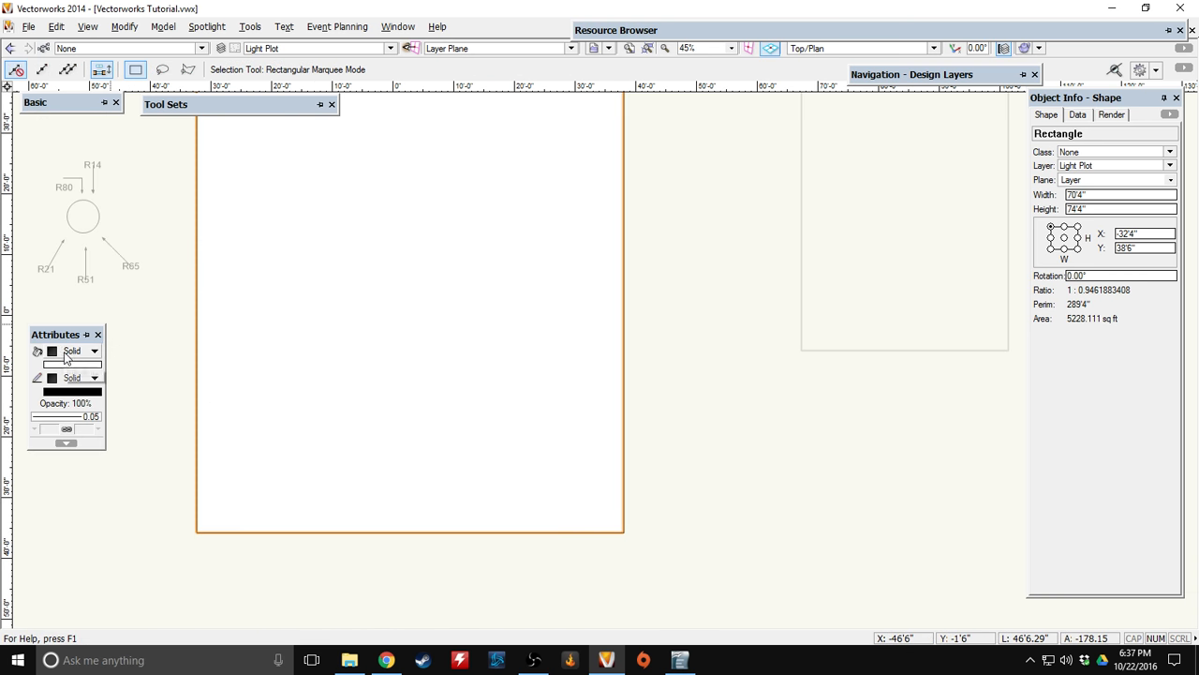
left_click(67, 354)
left_click(87, 365)
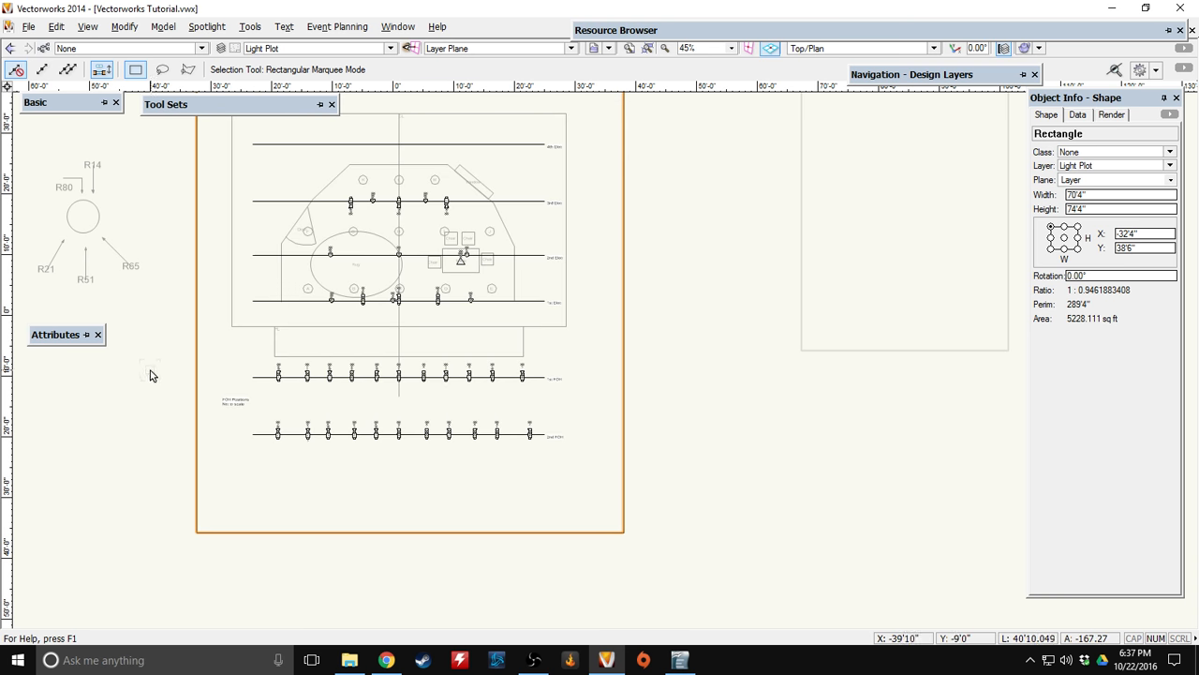
scroll(153, 377, "up", 1)
left_click(150, 431)
Draw a rectangle about 26'10" by 11'11" inside the border's lower-left corner and set its fill to None.
middle_click_drag(138, 413, 133, 370)
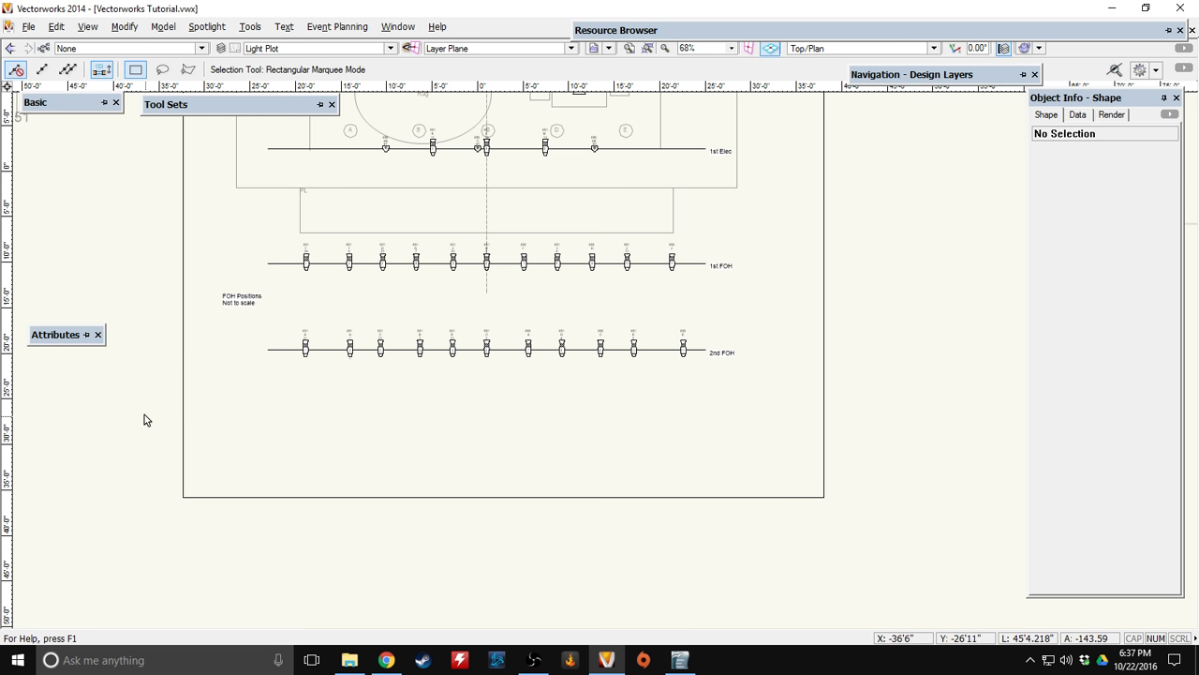
left_click(183, 367)
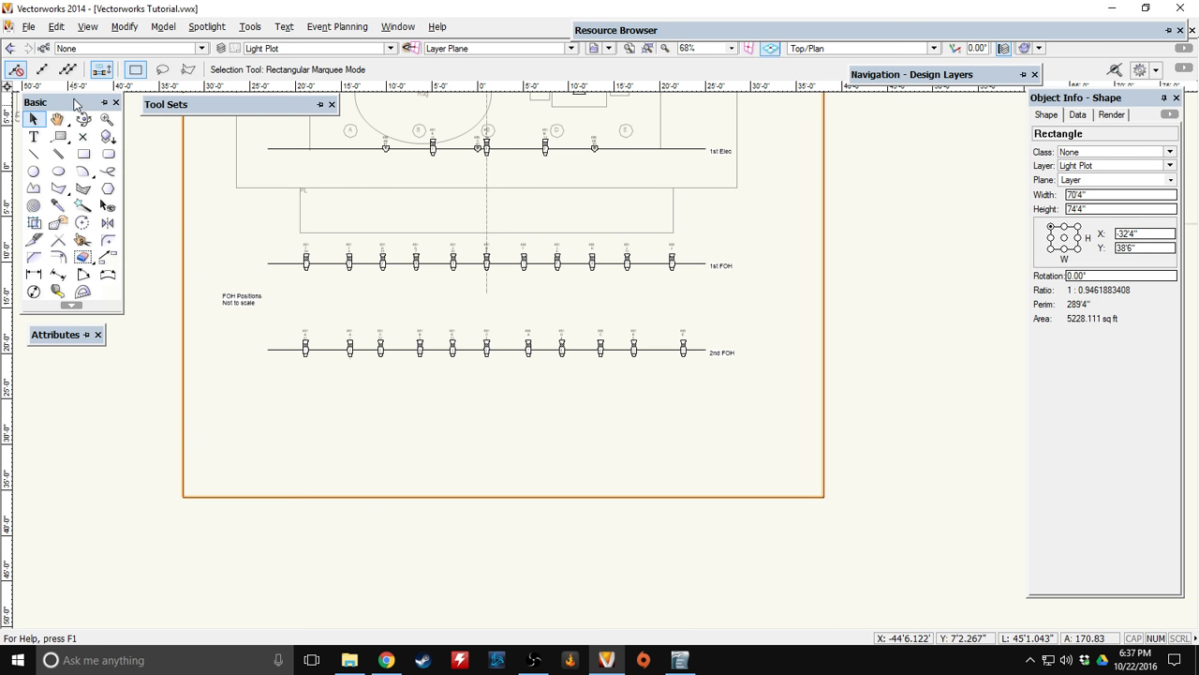
mouse_move(71, 104)
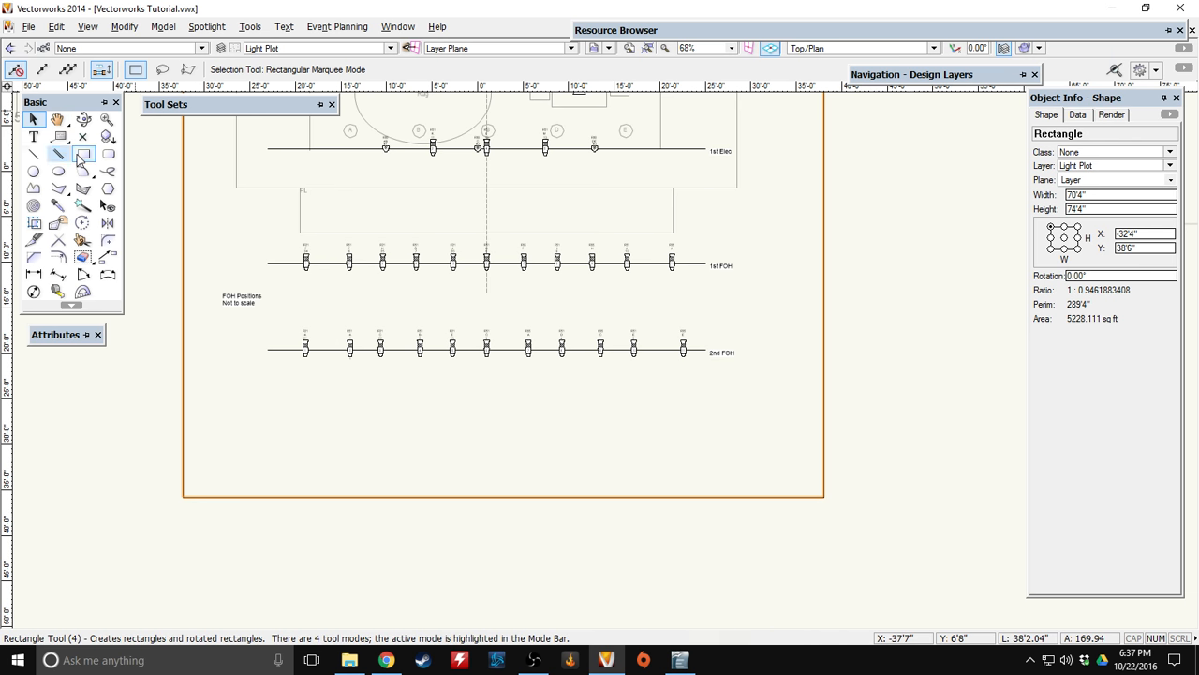
left_click(84, 153)
left_click(183, 496)
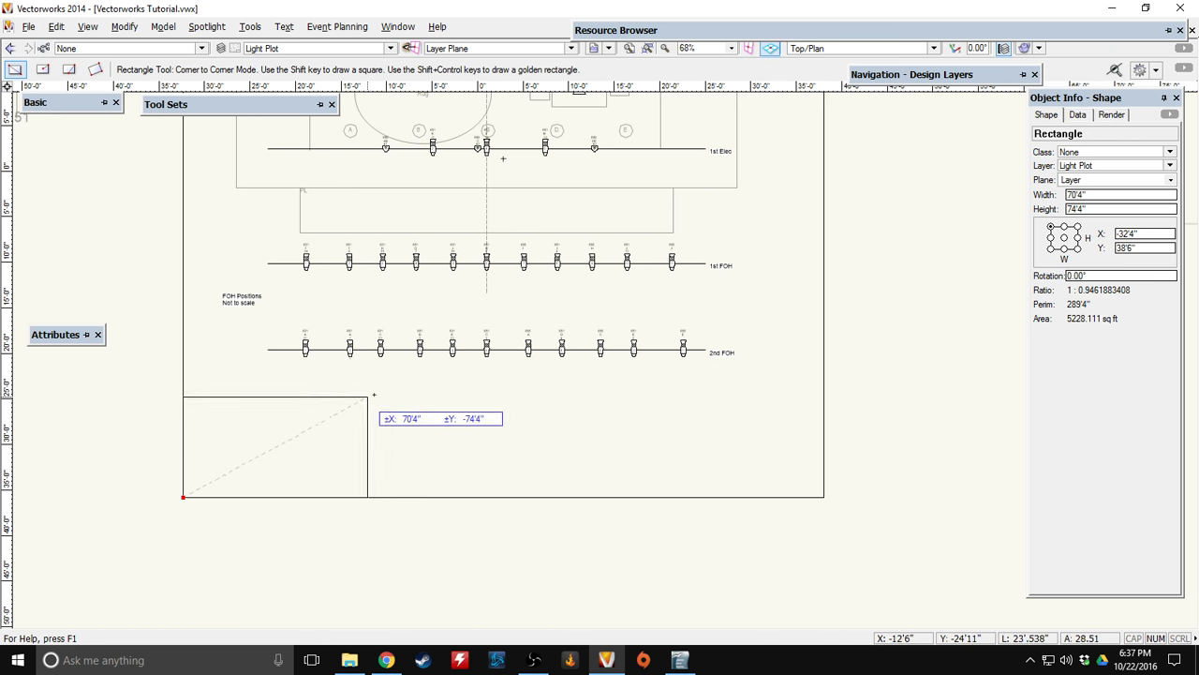
left_click(428, 388)
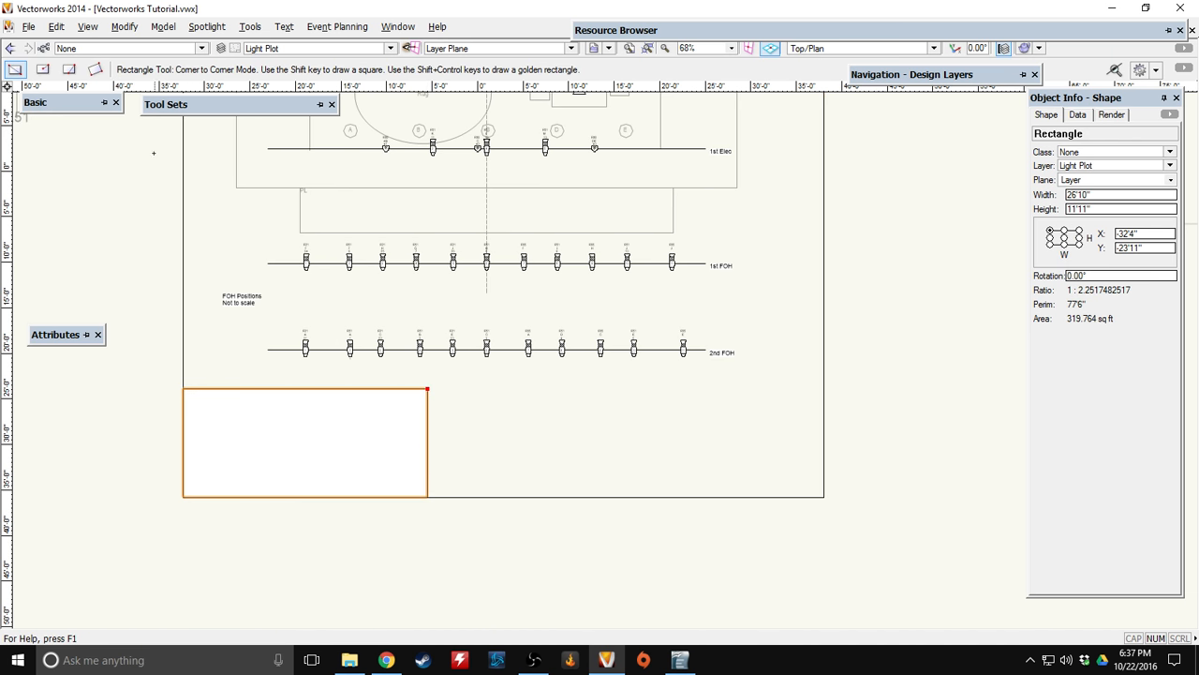
left_click(72, 351)
left_click(89, 364)
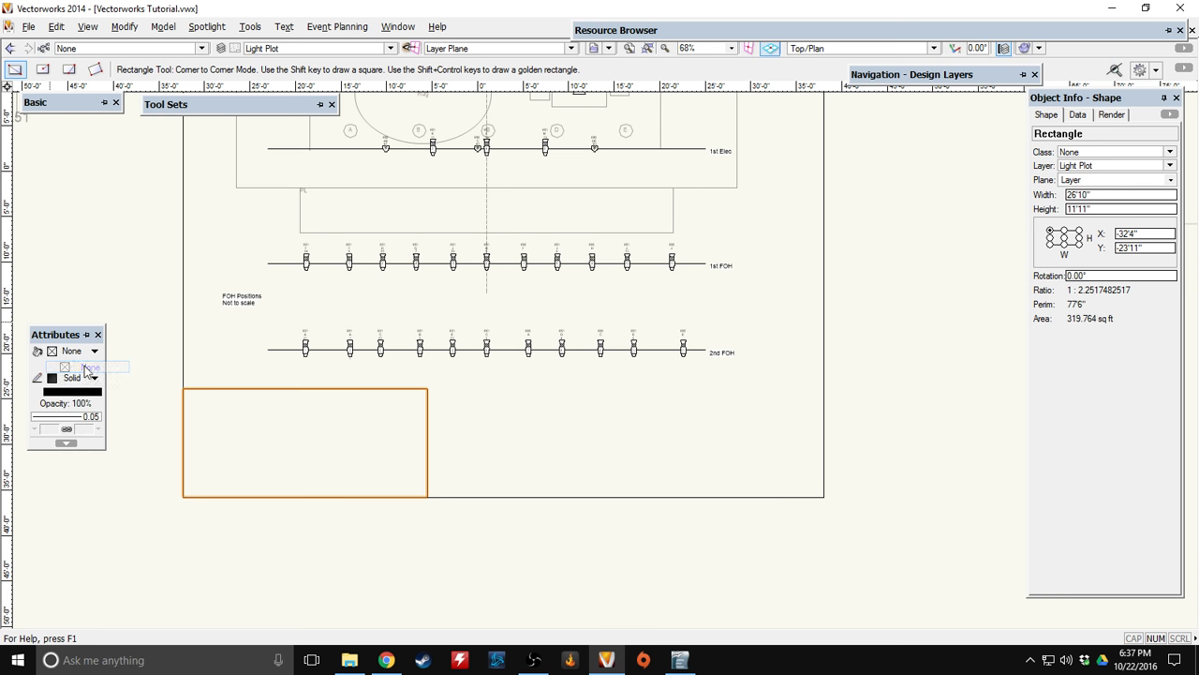
Add the text "Lighting Legend" just above the small rectangle, at about X -25'6", Y -21'0".
mouse_move(197, 108)
mouse_move(52, 105)
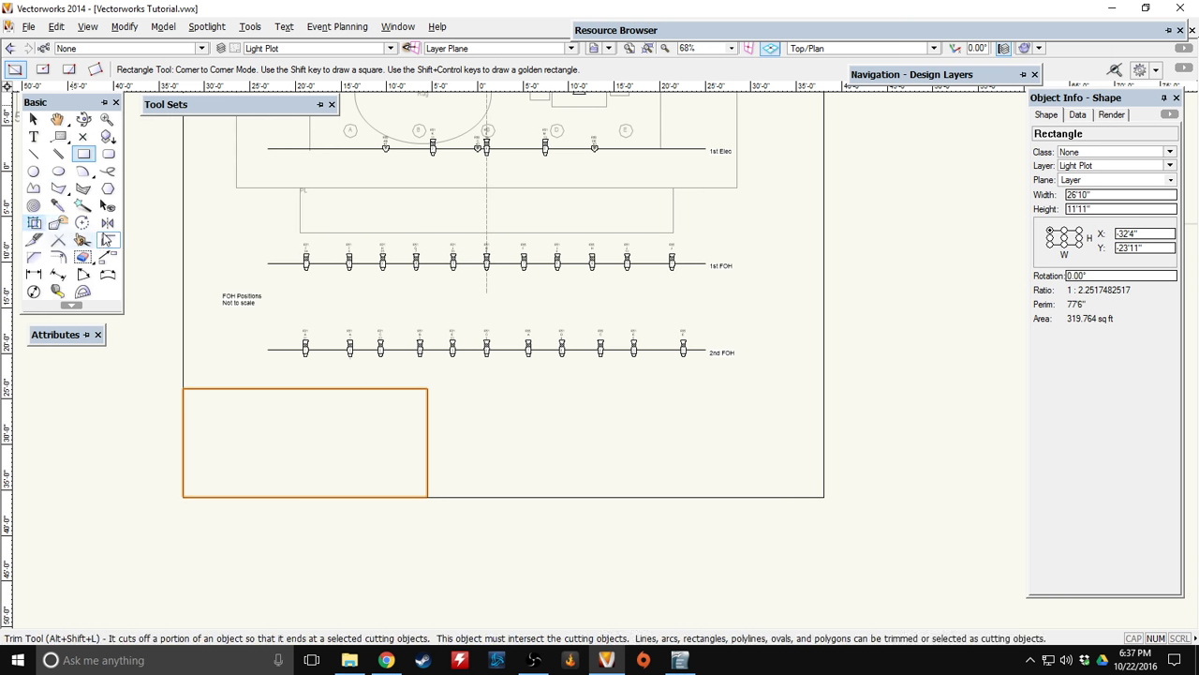
left_click(33, 137)
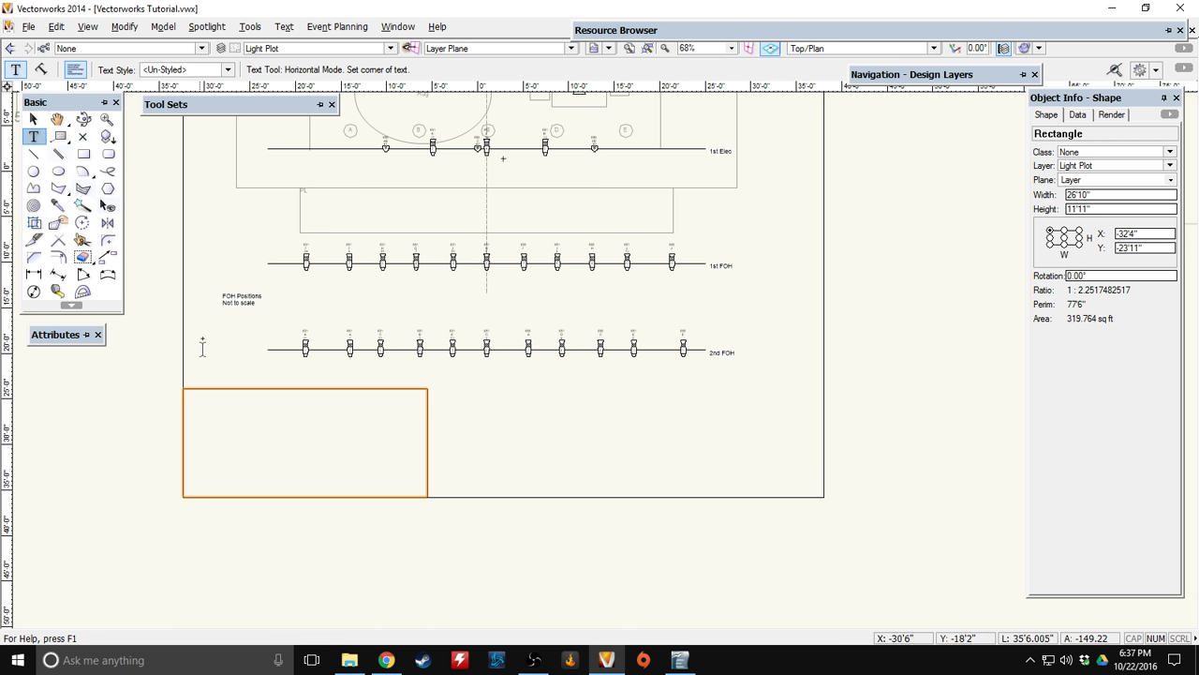
left_click(245, 366)
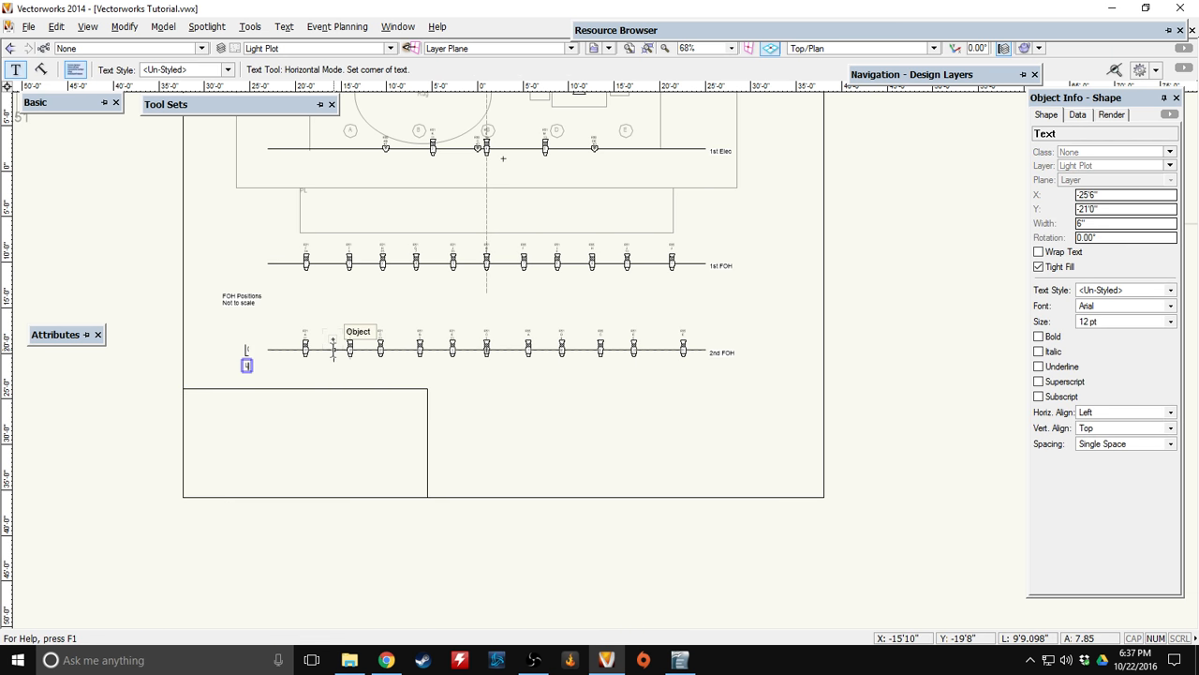
type("Lighting Lege")
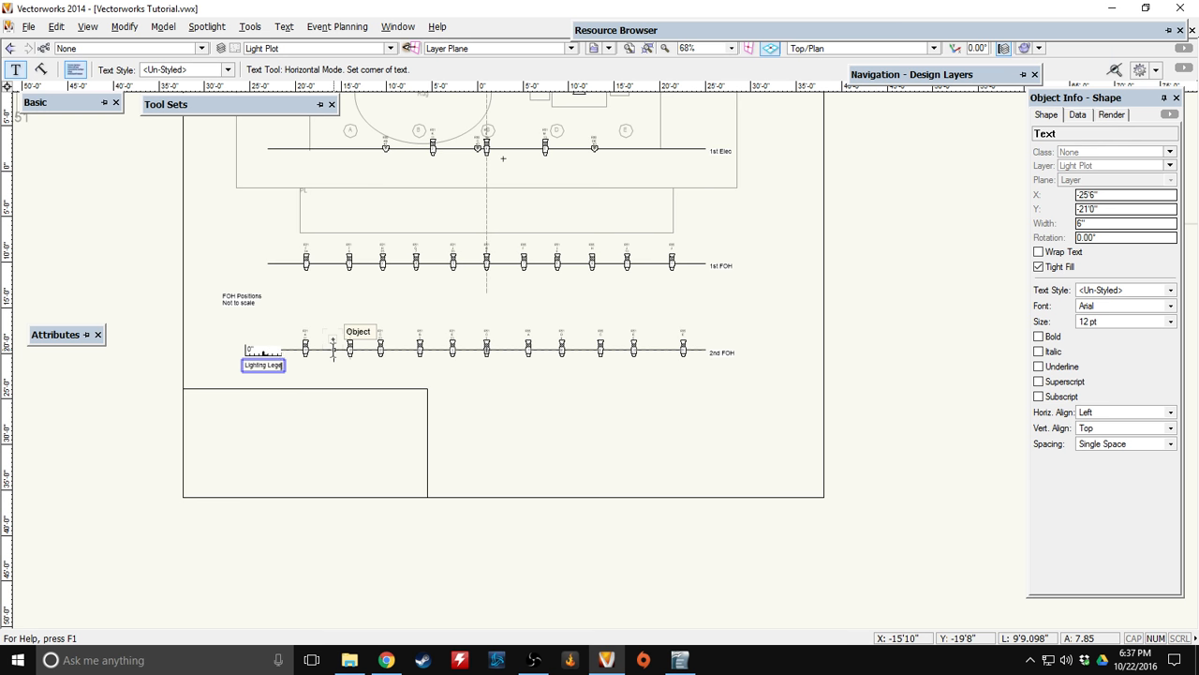
type("nd")
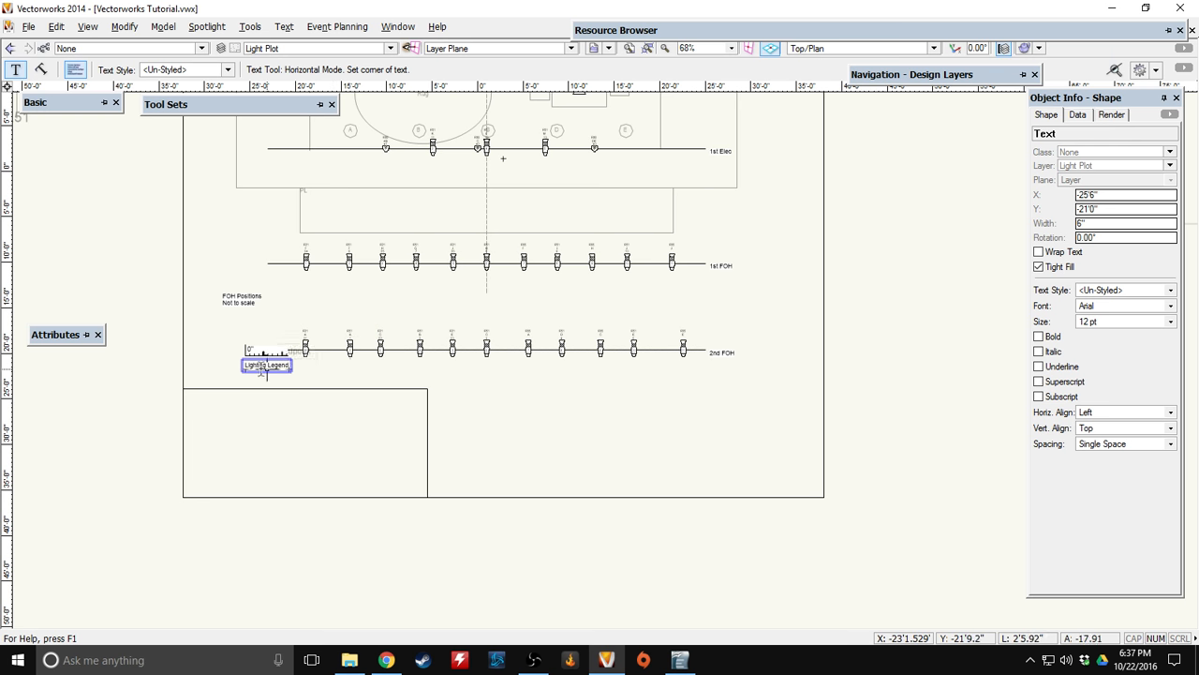
Move the "Lighting Legend" text closer to the legend box and set its fill to None.
left_click(33, 118)
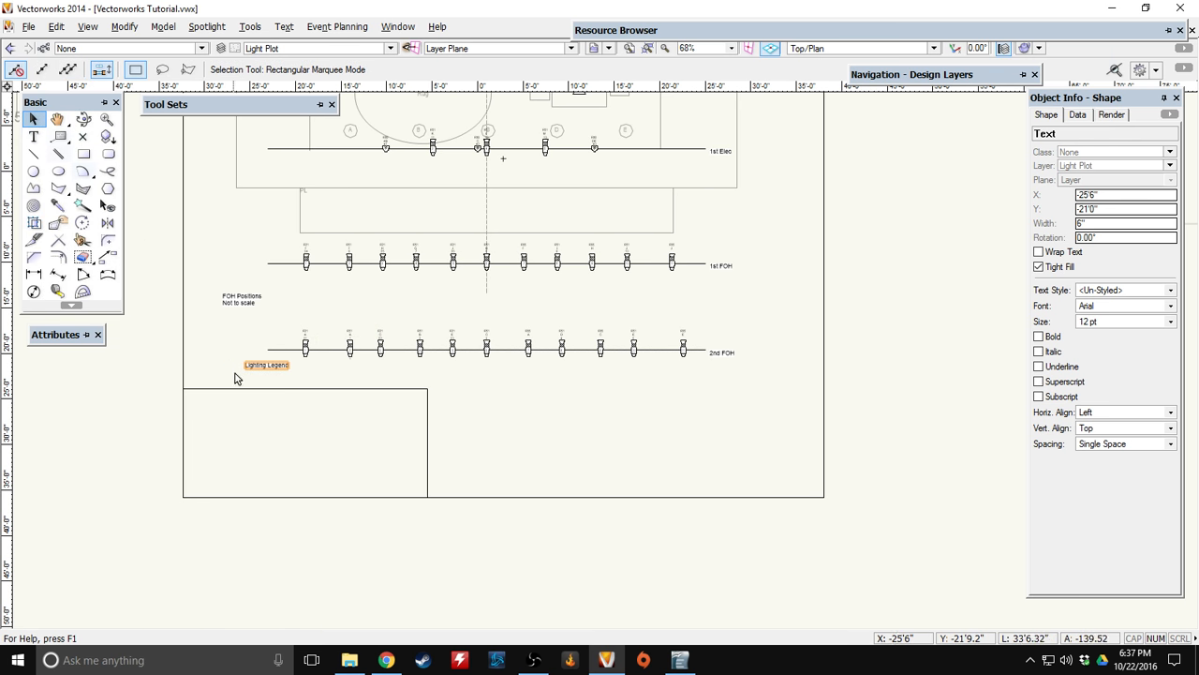
mouse_move(267, 365)
left_mouse_down()
mouse_move(281, 422)
mouse_move(276, 370)
left_mouse_up()
scroll(281, 390, "up", 3)
left_click(75, 351)
left_click(66, 368)
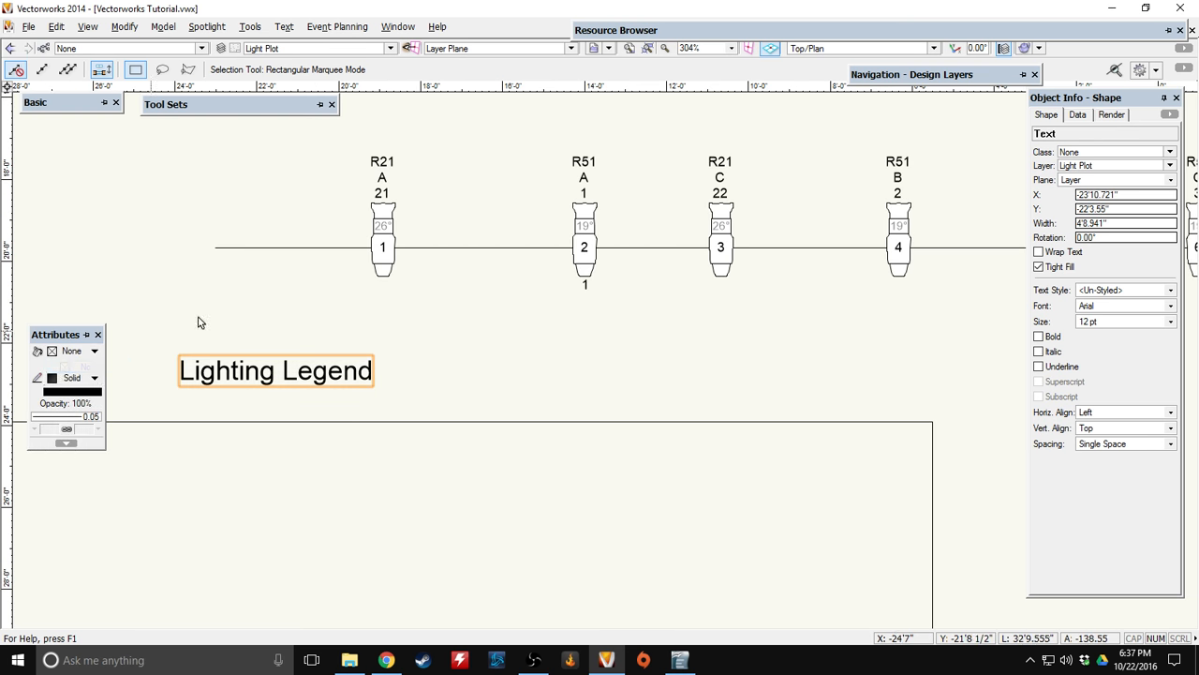
Move the "Lighting Legend" text down until it sits just above the legend box's upper edge, at about Y -22'9".
left_click_drag(276, 371, 278, 386)
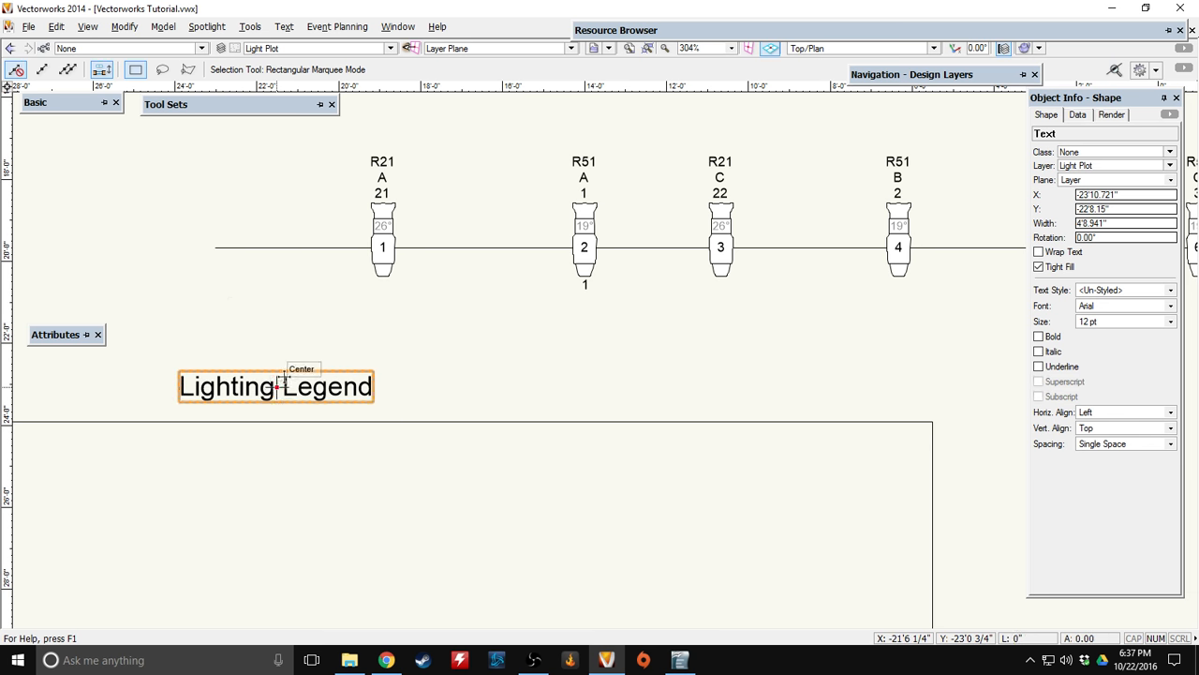
key("shift+Down")
key("shift+Down")
key("shift+Down")
key("shift+Down")
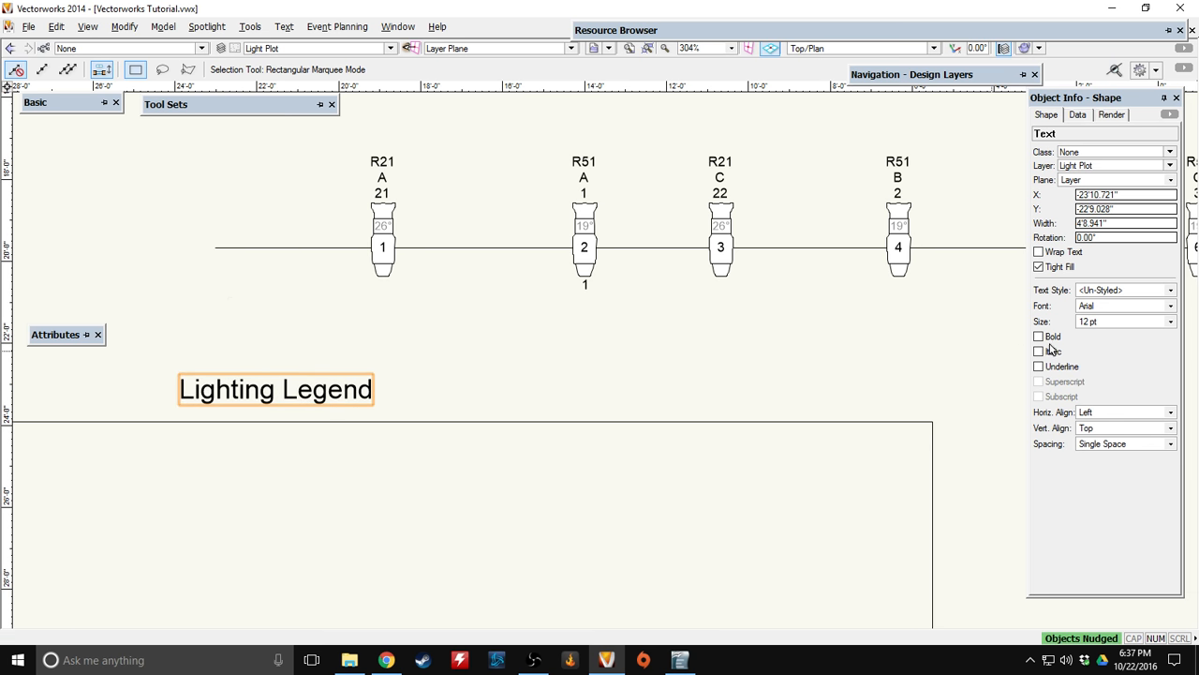
Try the "Lighting Legend" text at sizes 24 pt and 11 pt.
left_click(1124, 322)
left_click(1108, 530)
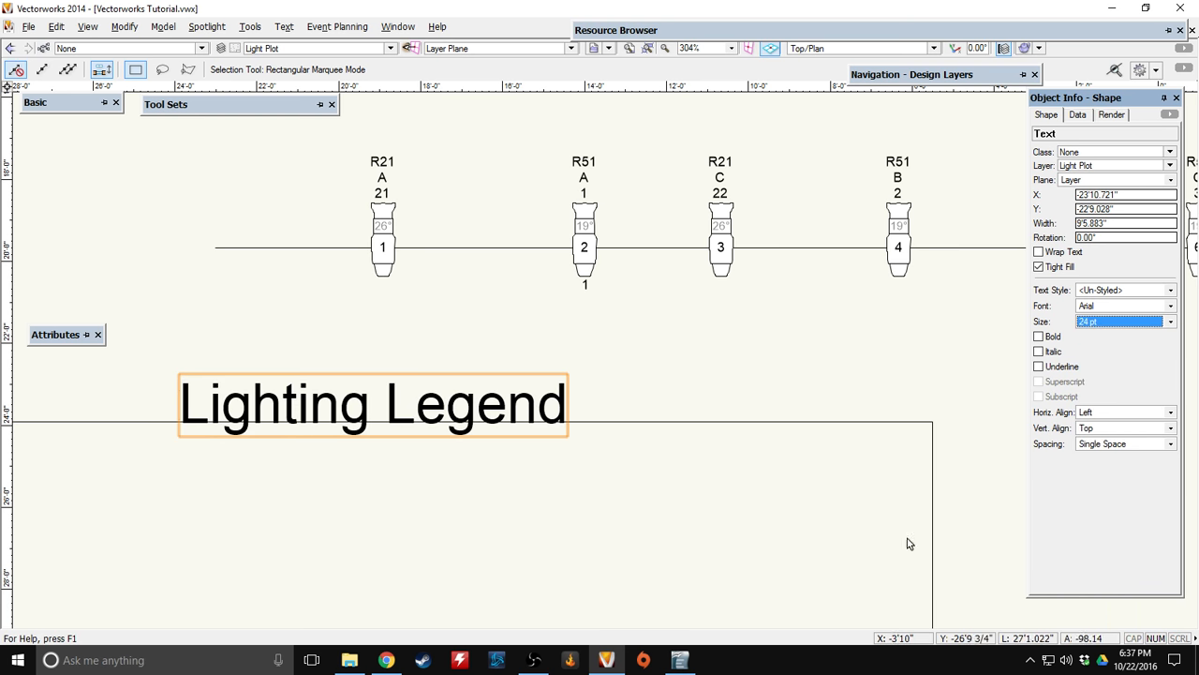
scroll(402, 500, "down", 4)
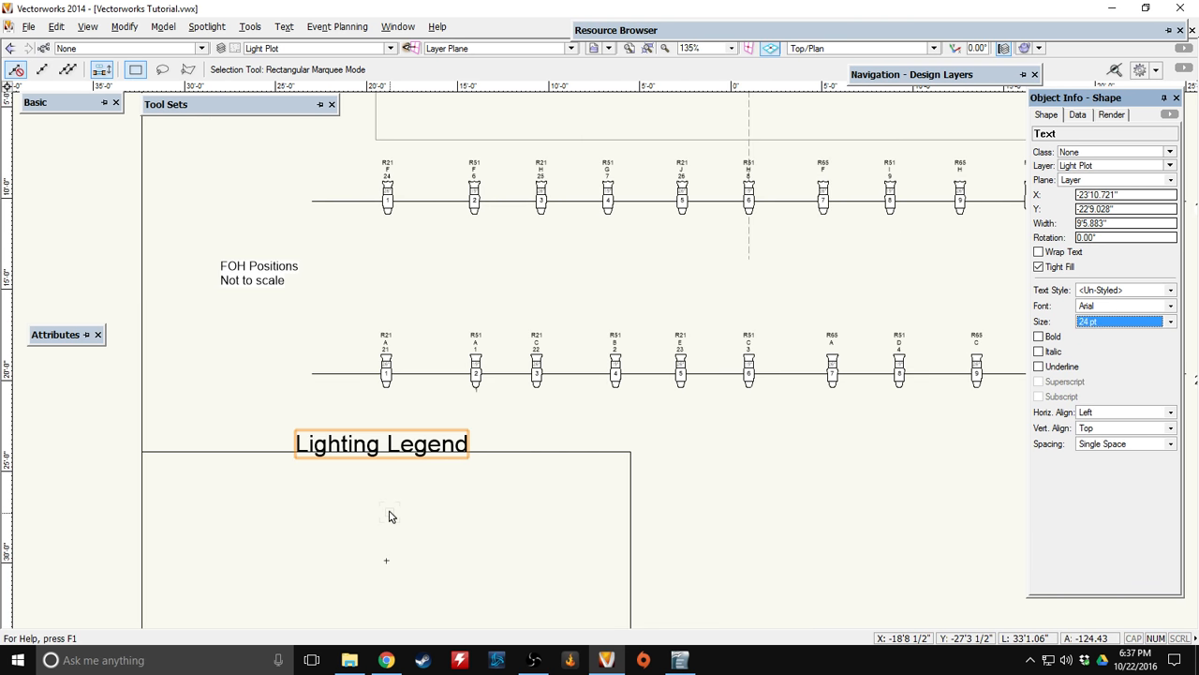
left_click(234, 397)
left_click(341, 429)
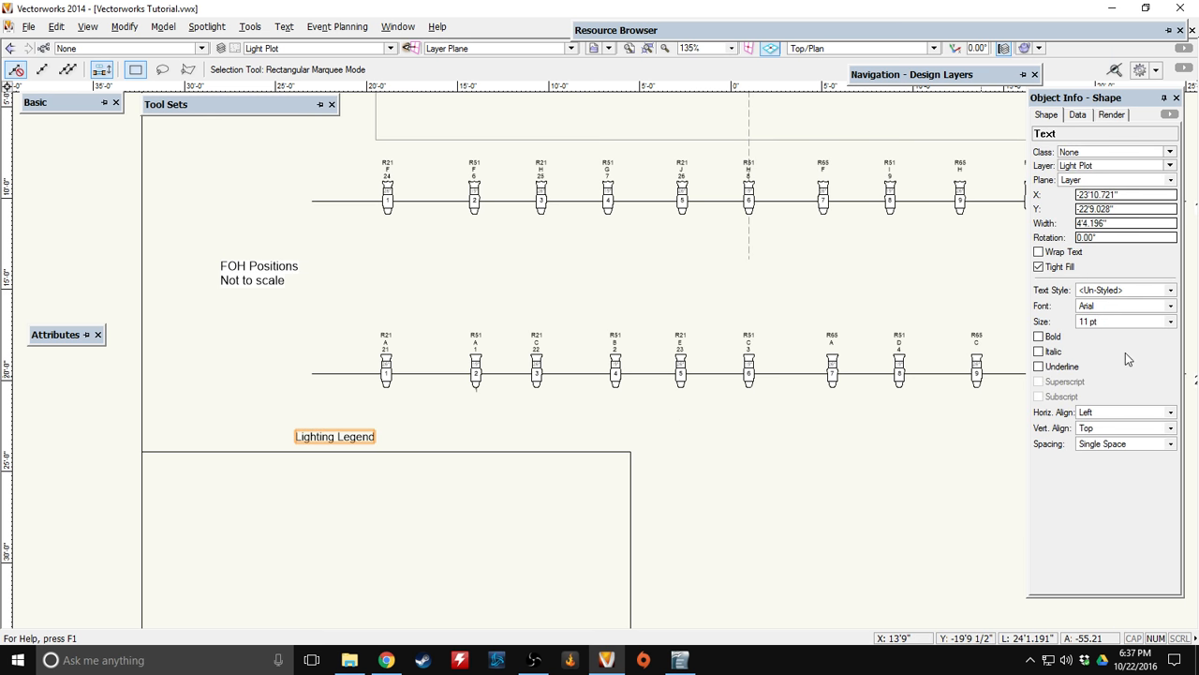
Set the "Lighting Legend" text size to 20 pt, nudge it up clear of the box edge and deselect it.
left_click(1139, 323)
left_click(1115, 518)
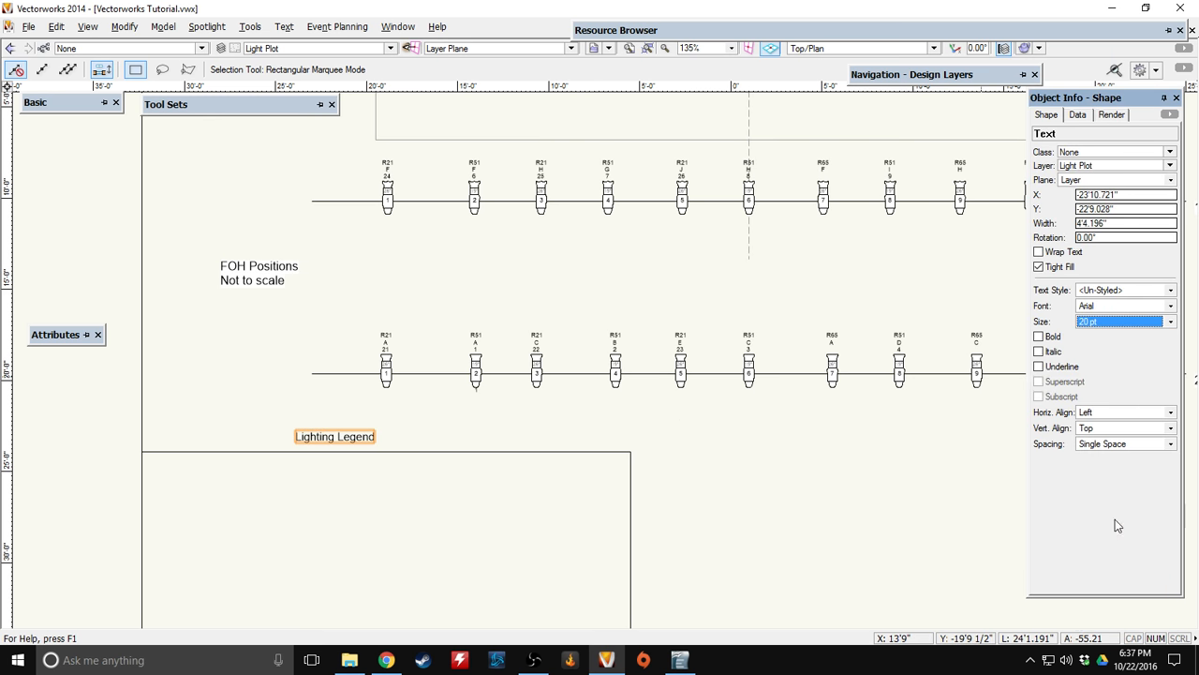
left_click(487, 445)
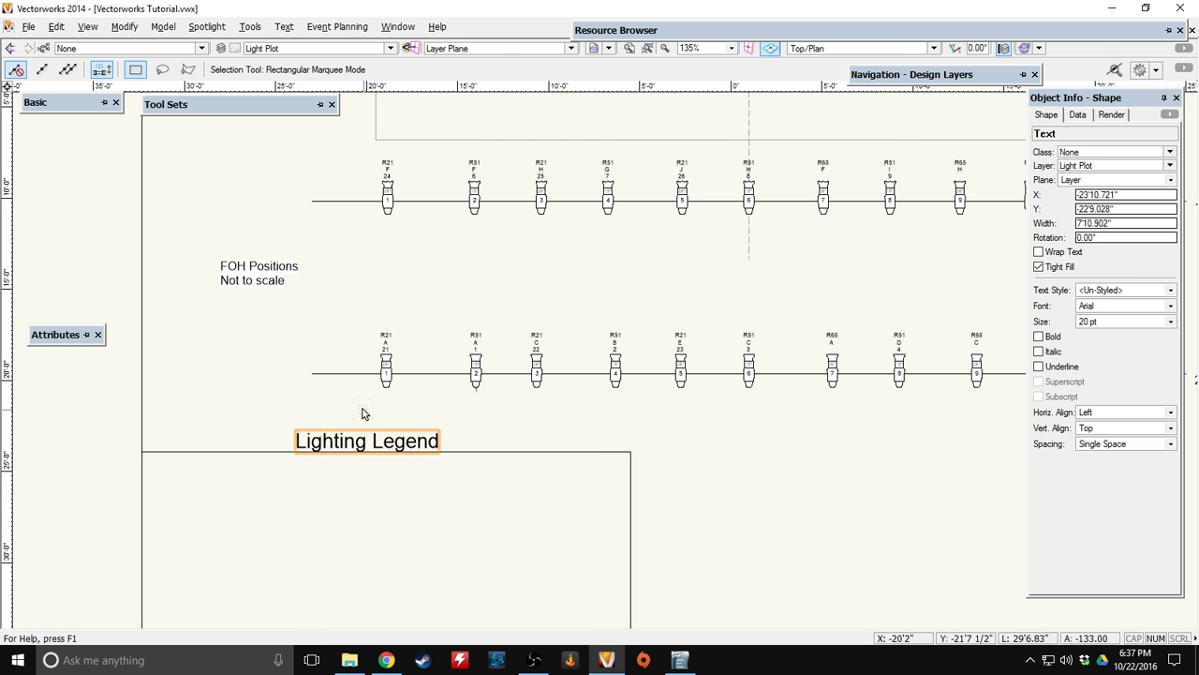
key("Up")
key("Up")
left_click(225, 414)
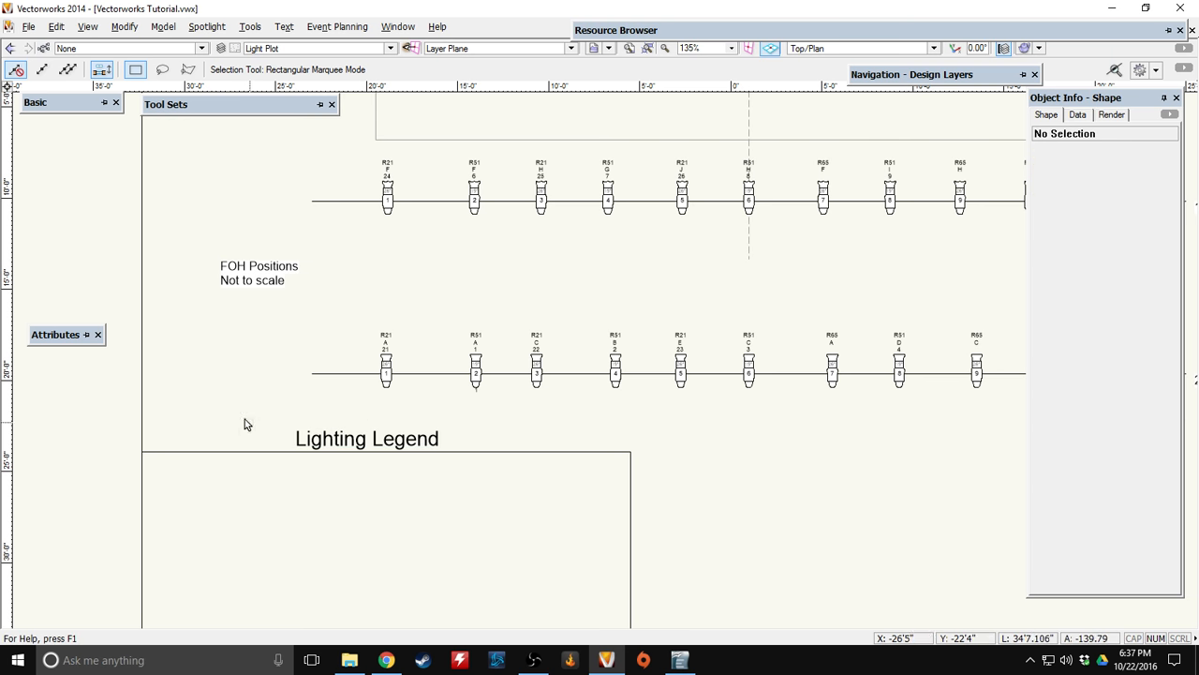
Insert an Etc Source 4 19° instrument from the Vectorworks Tutorial file's resources near the legend box's upper-left corner, at about X -30'6", Y -25'8".
middle_click_drag(244, 419, 219, 282)
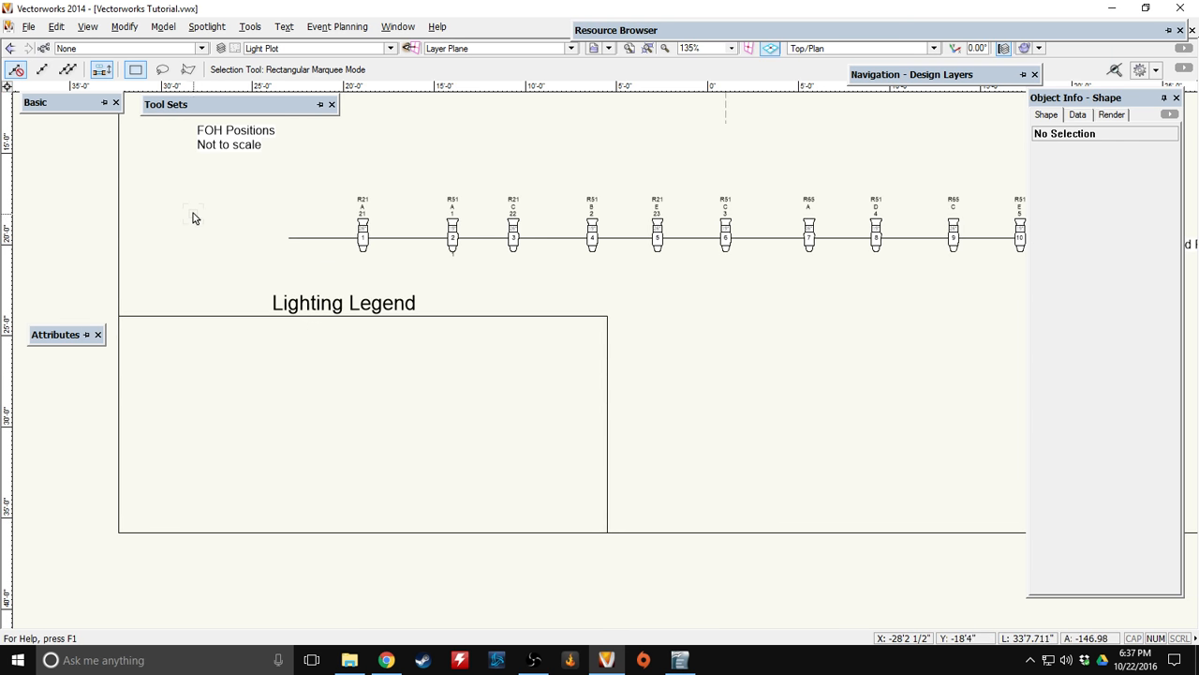
middle_click_drag(174, 187, 246, 257)
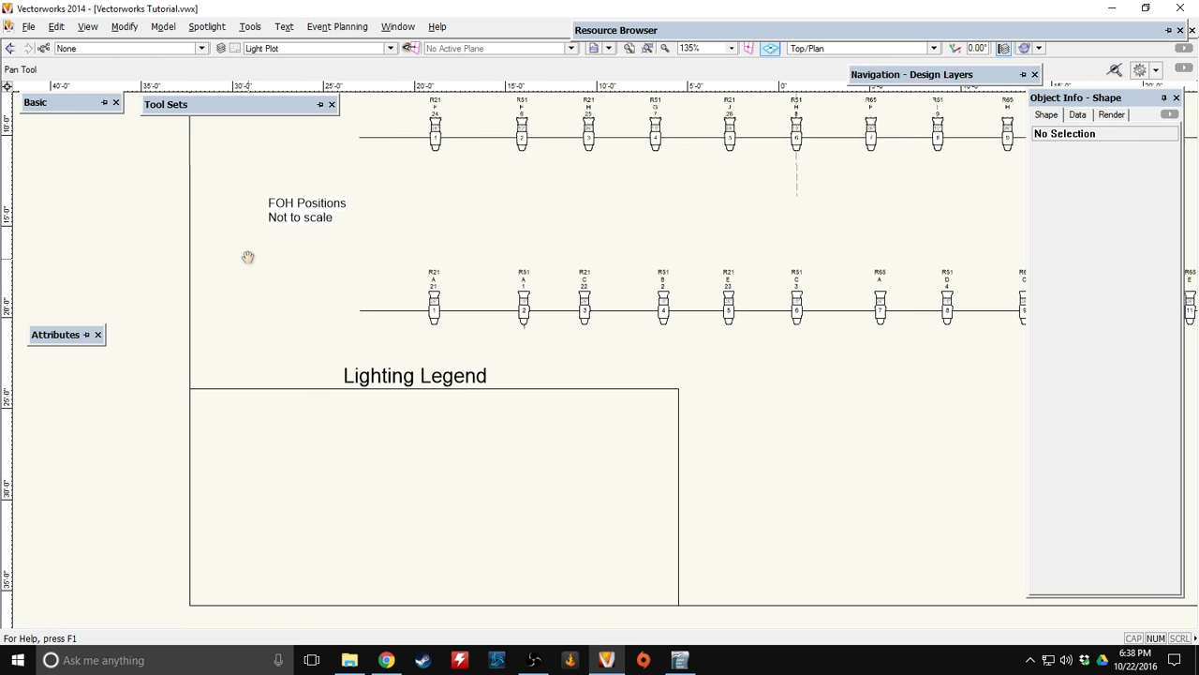
mouse_move(764, 25)
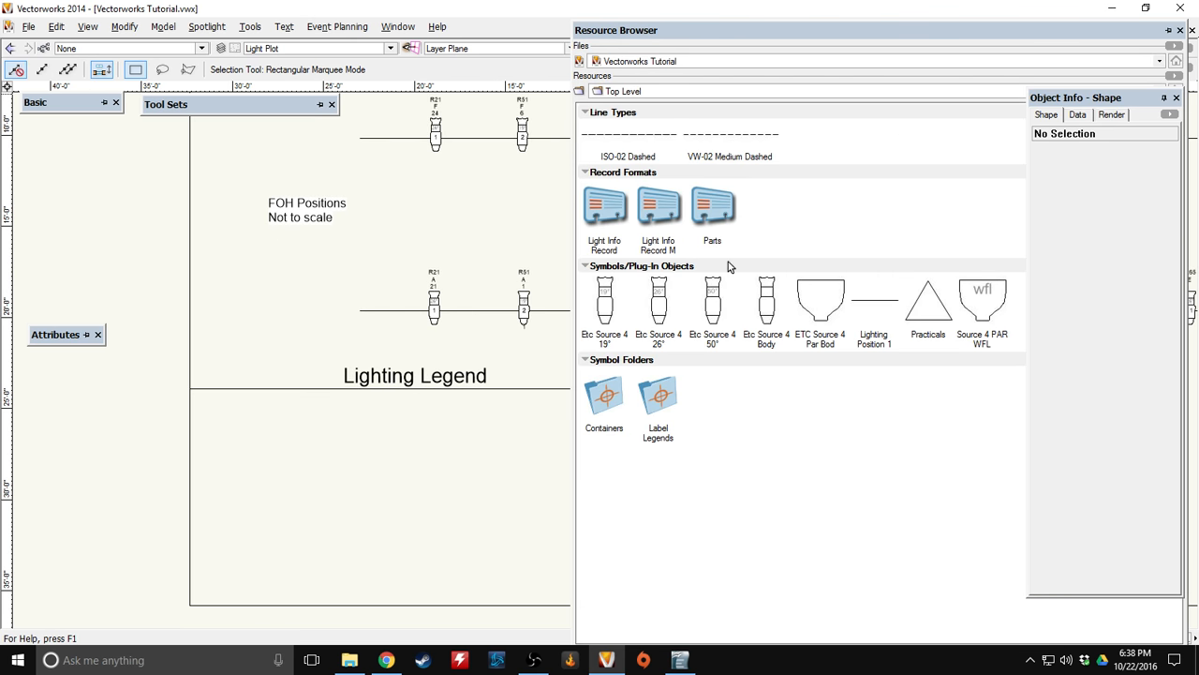
left_click(690, 63)
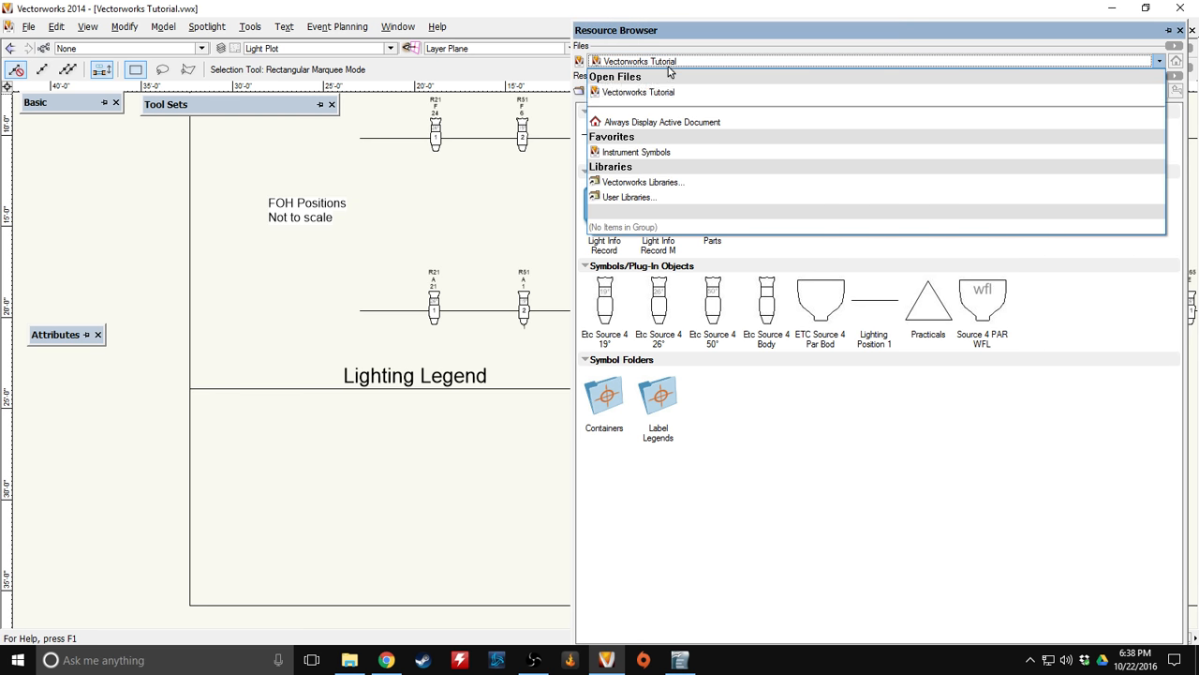
left_click(695, 60)
left_click(704, 61)
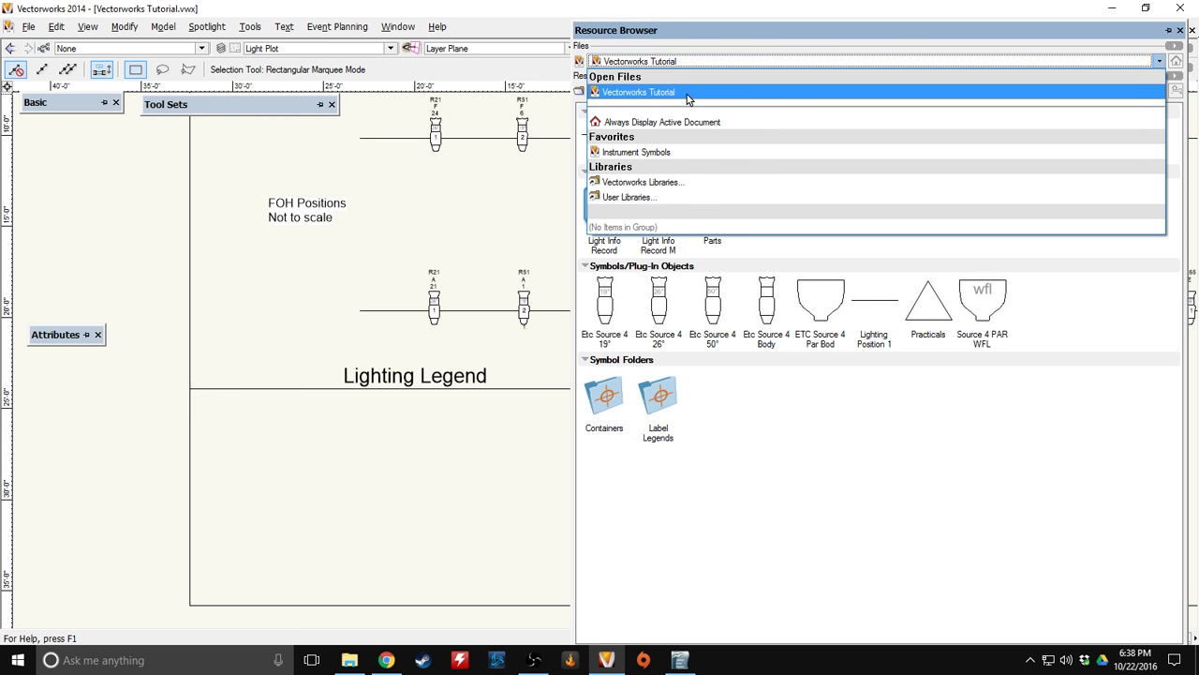
left_click(689, 94)
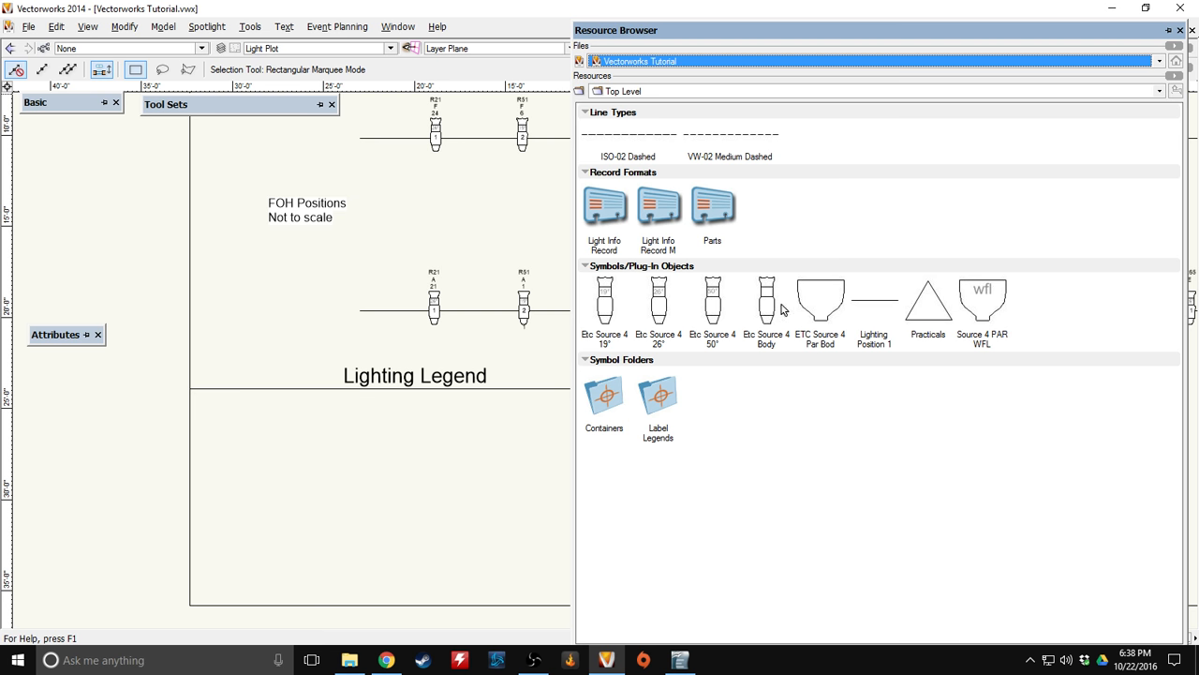
double_click(604, 298)
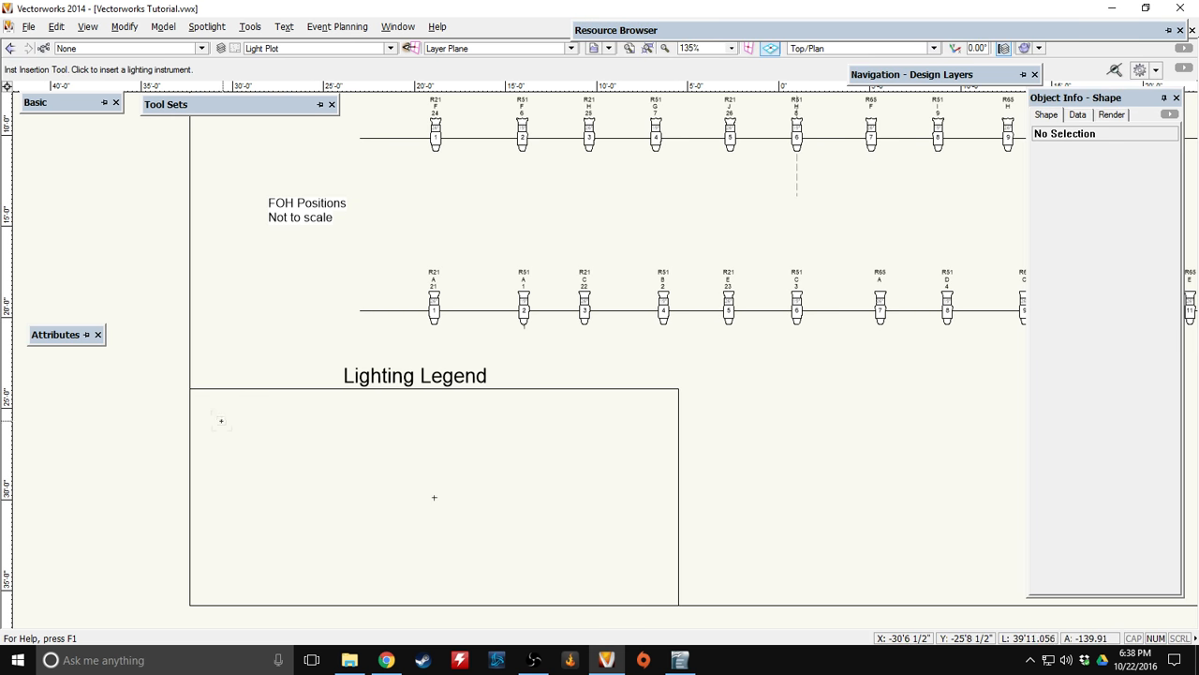
left_click(221, 421)
Insert an Etc Source 4 26° and an Etc Source 4 50° instrument in a column below the 19° one.
mouse_move(893, 84)
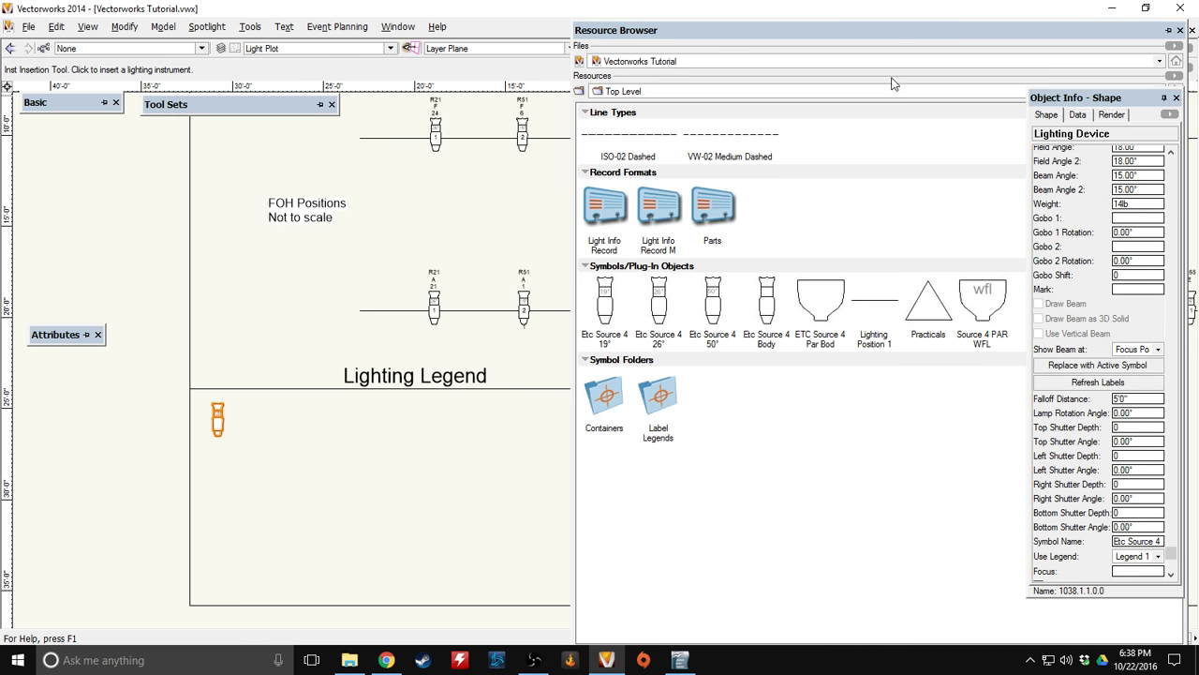
left_click(663, 294)
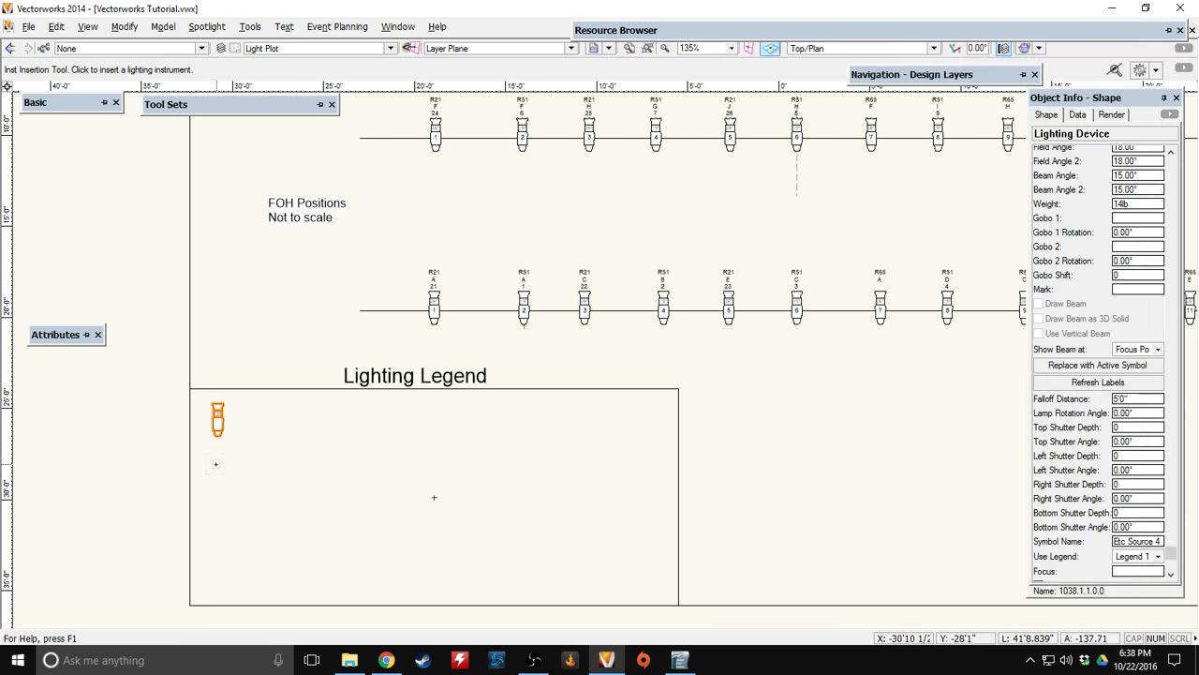
left_click(218, 463)
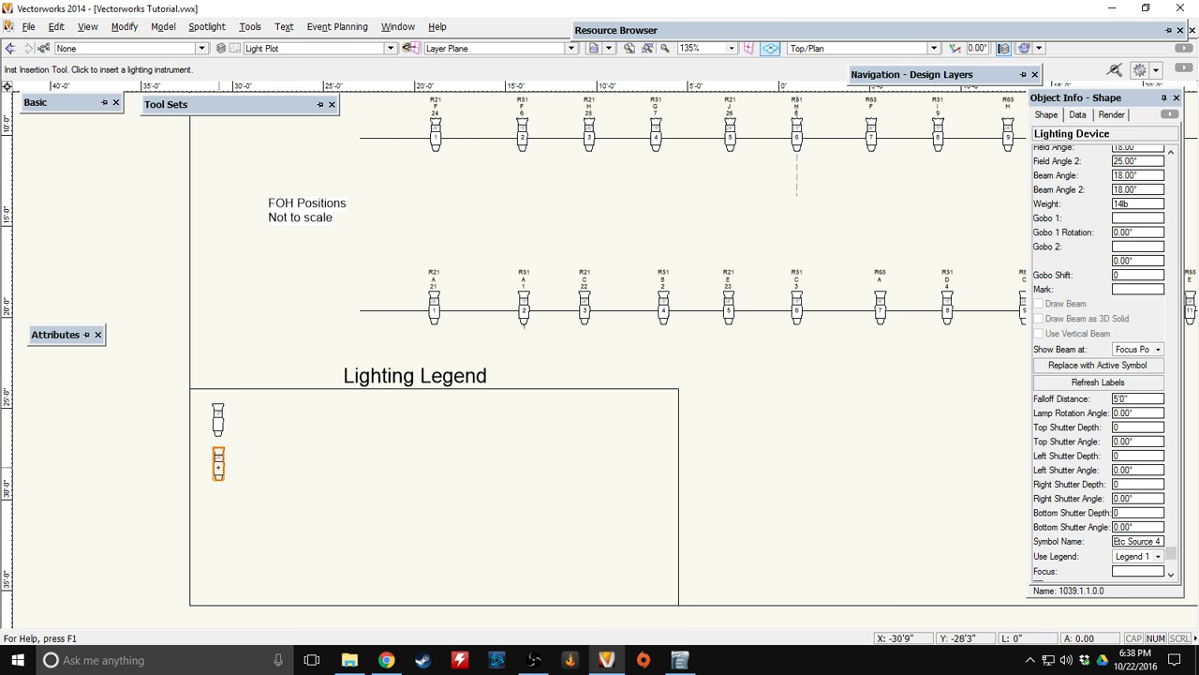
mouse_move(777, 29)
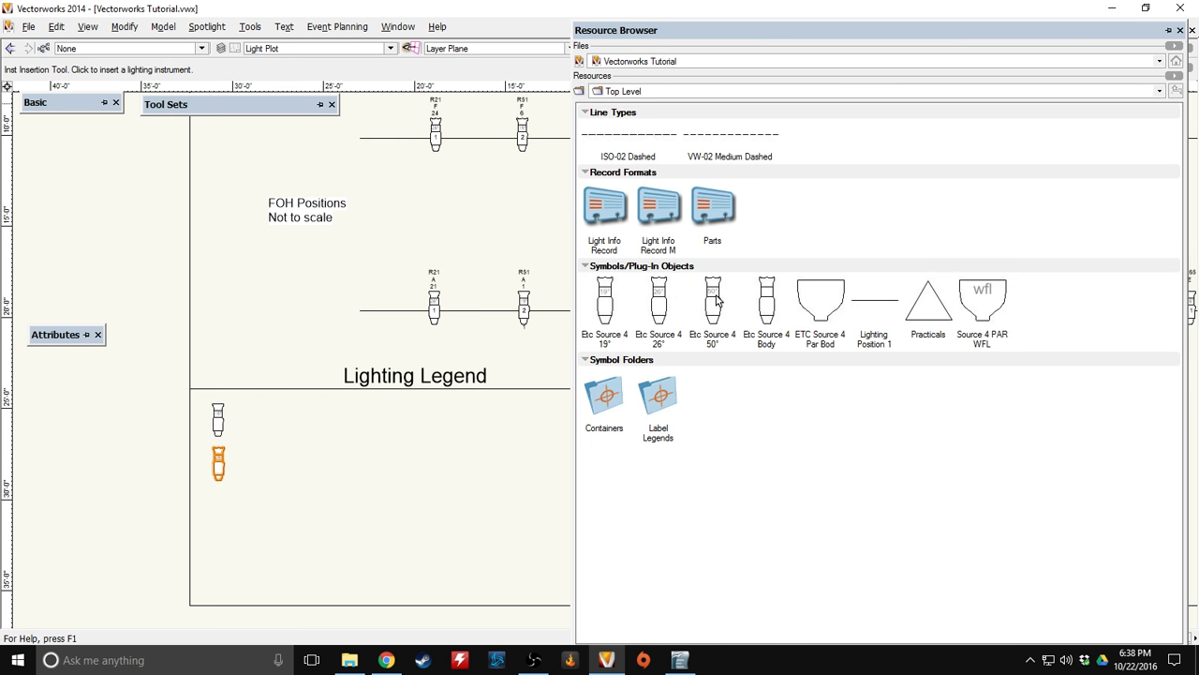
double_click(715, 300)
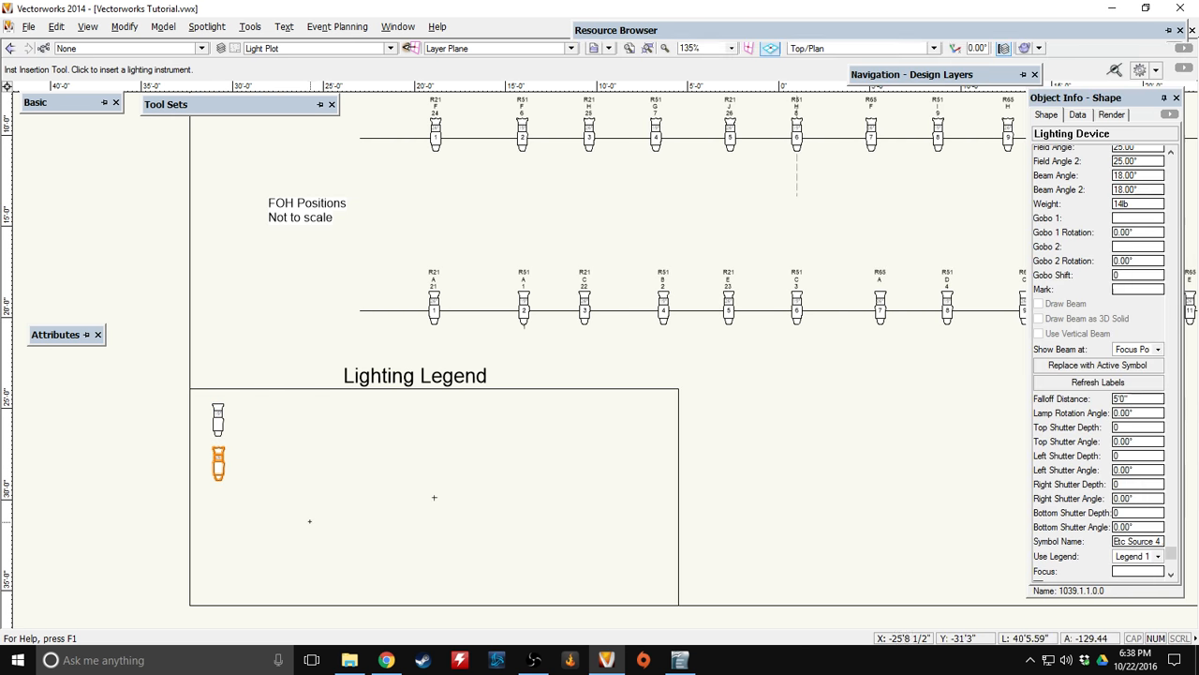
left_click(217, 512)
Insert a Source 4 PAR WFL and a Practicals instrument at the lower end of the legend's symbol column.
mouse_move(858, 75)
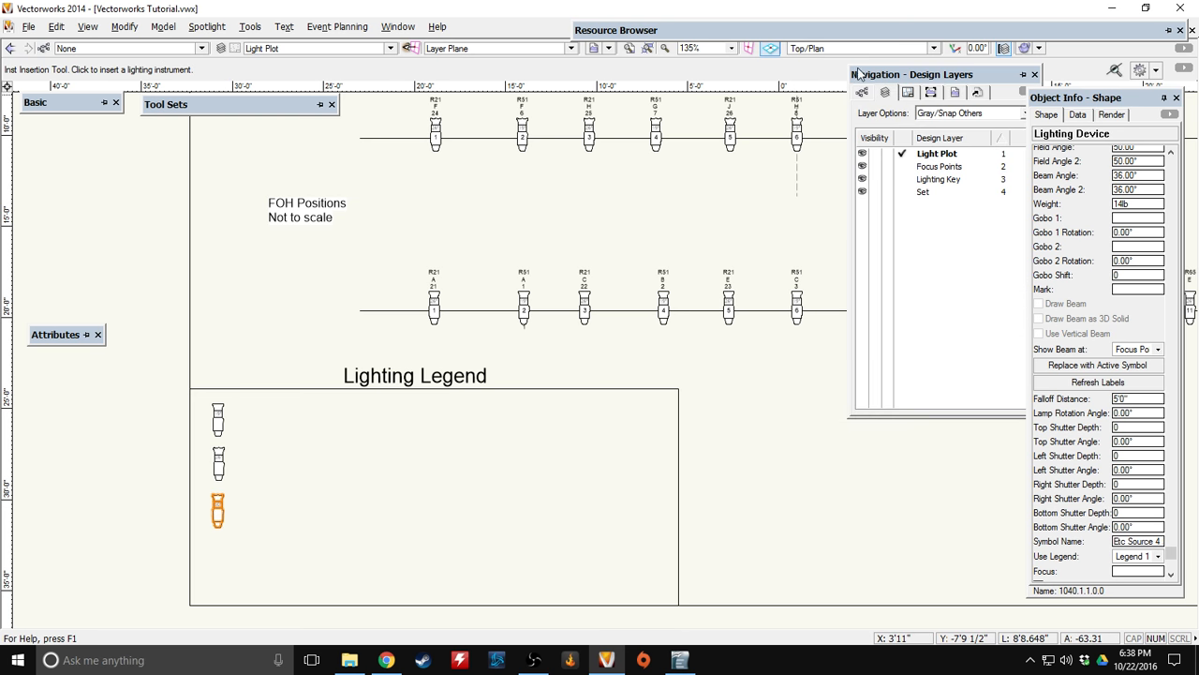
mouse_move(741, 29)
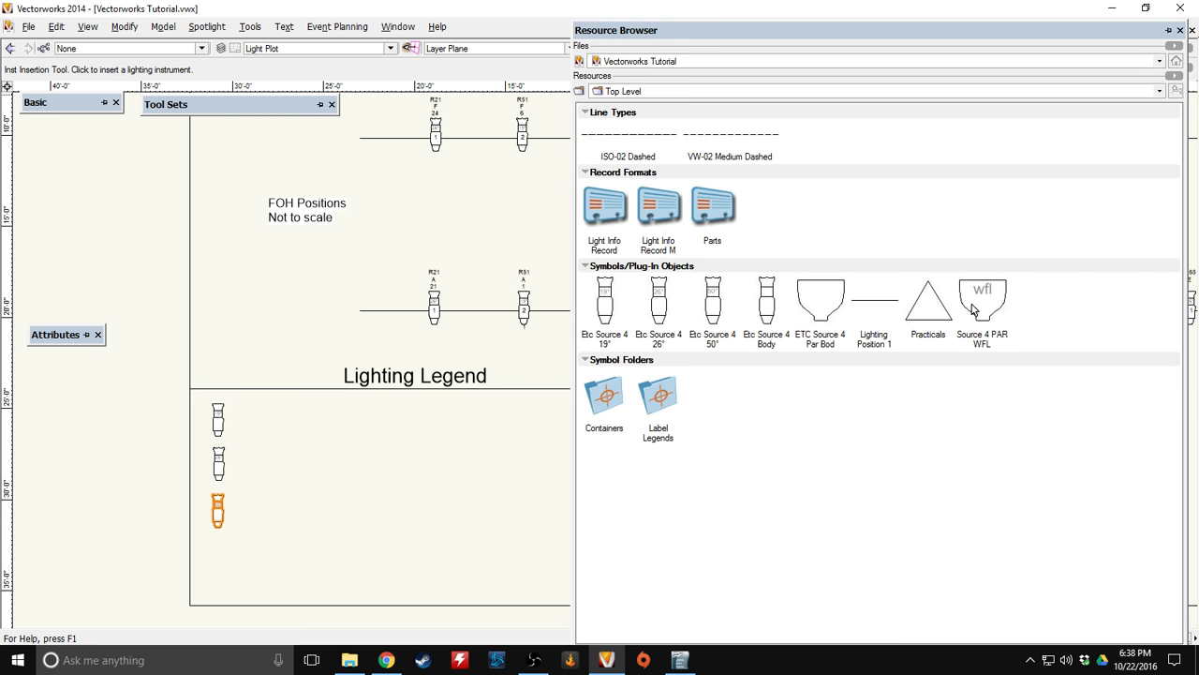
double_click(996, 297)
left_click(217, 552)
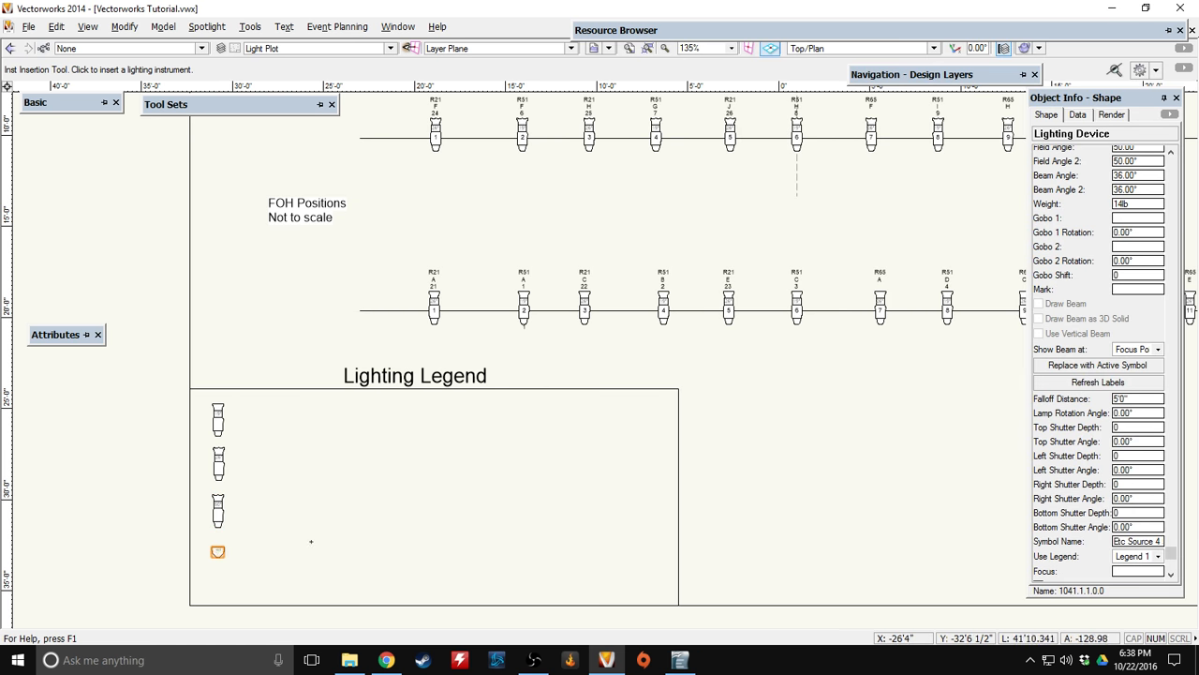
mouse_move(900, 39)
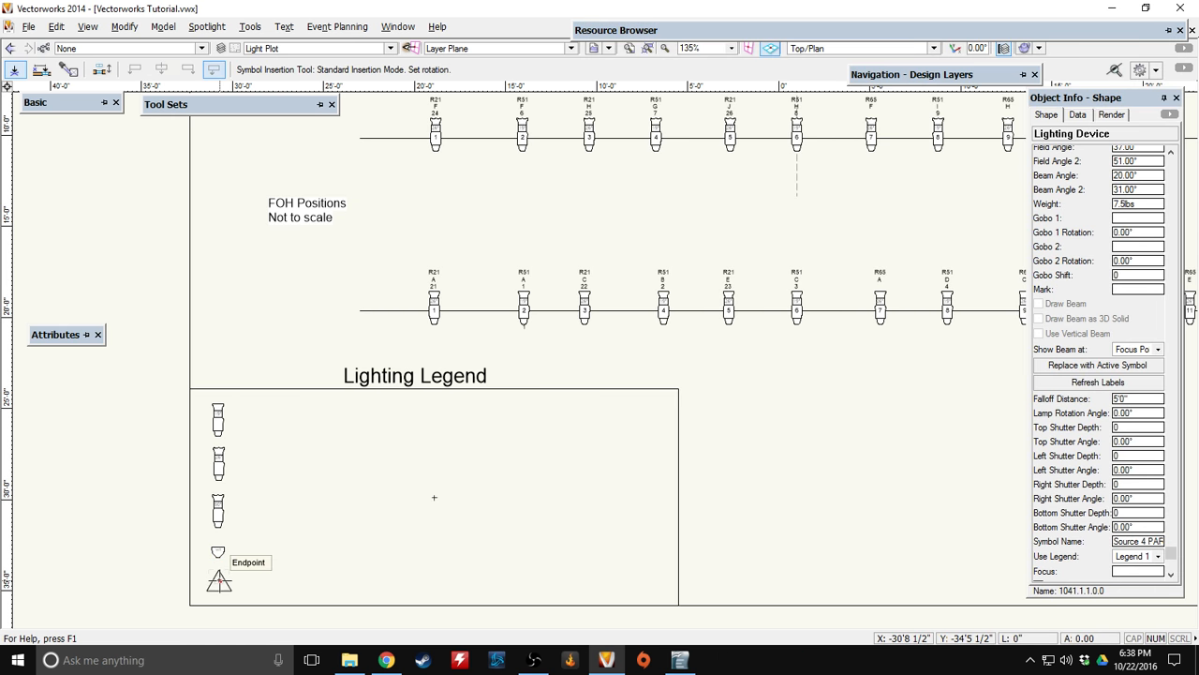
left_click(219, 581)
Align the five legend instruments by their left sides, distribute them vertically by their tops, and deselect them.
mouse_move(56, 103)
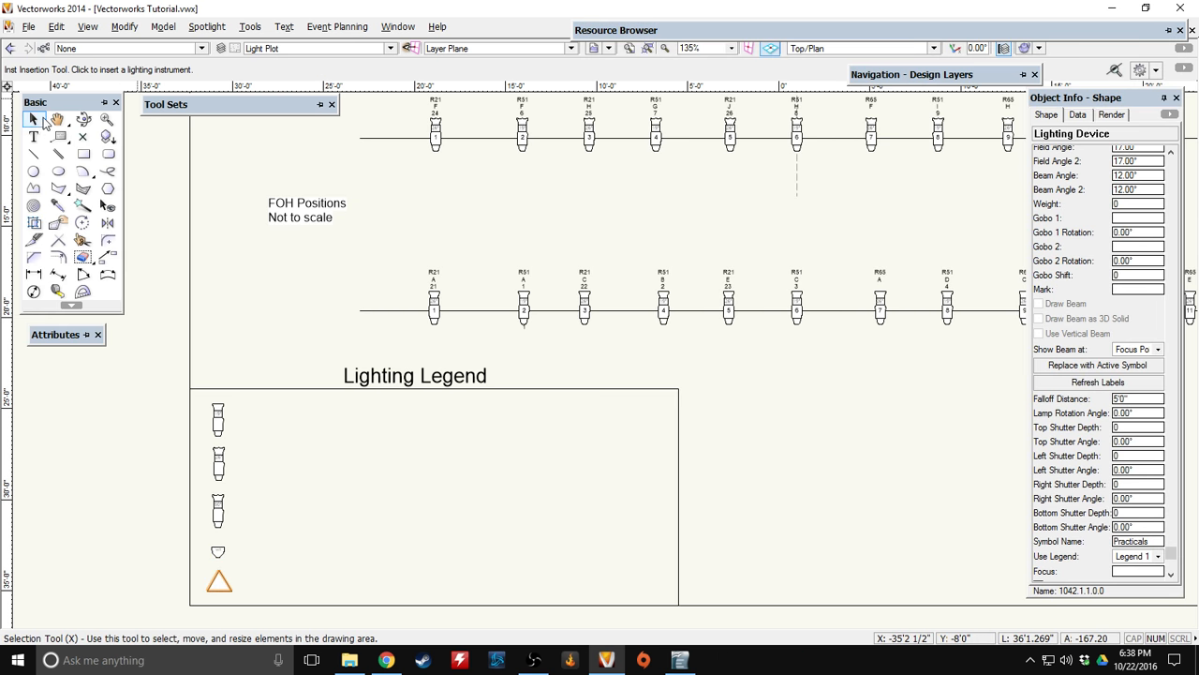
left_click(33, 119)
left_click_drag(159, 382, 284, 611)
left_click(124, 26)
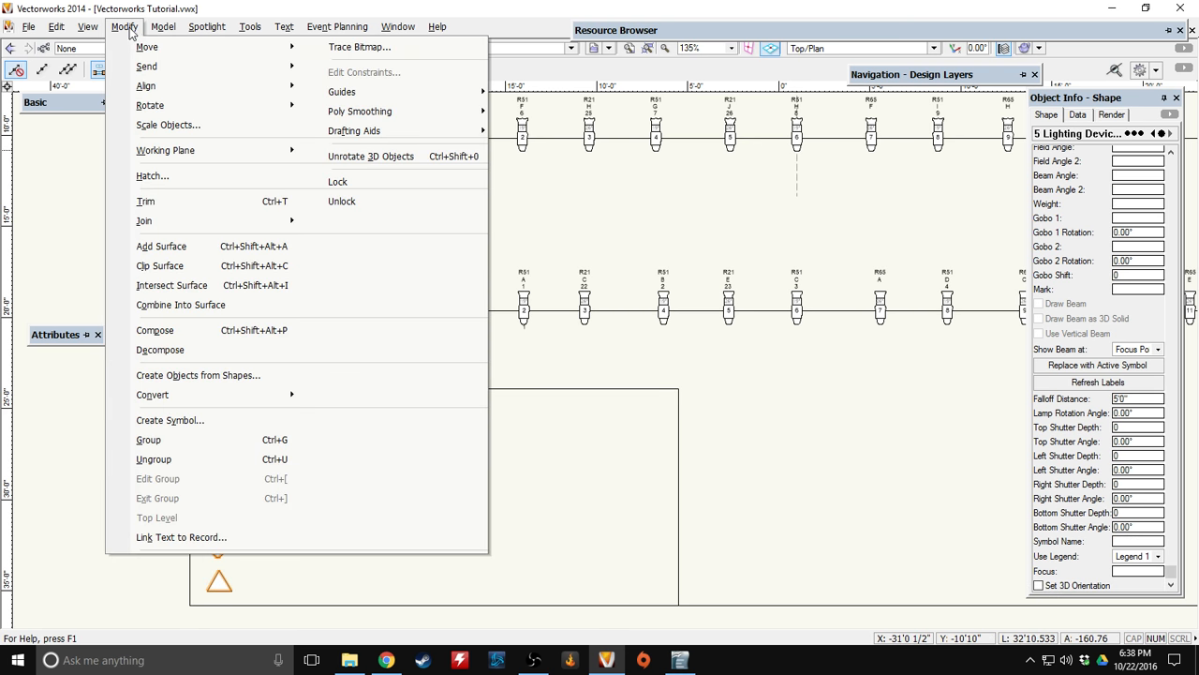
mouse_move(206, 91)
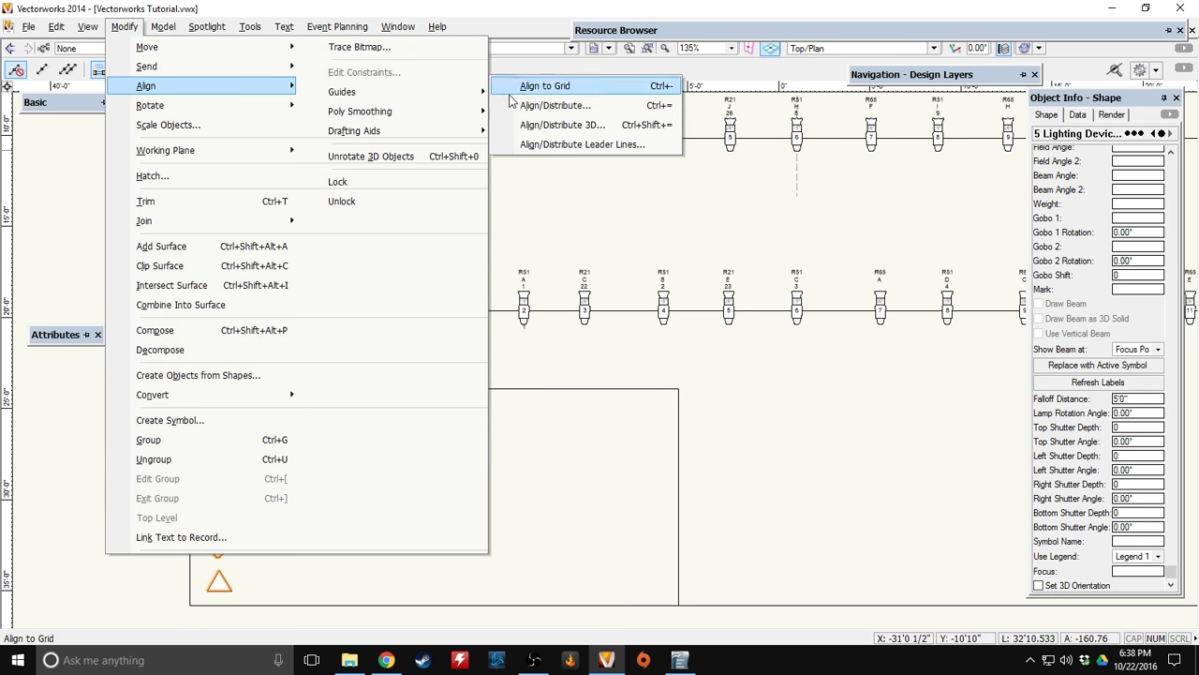
left_click(532, 106)
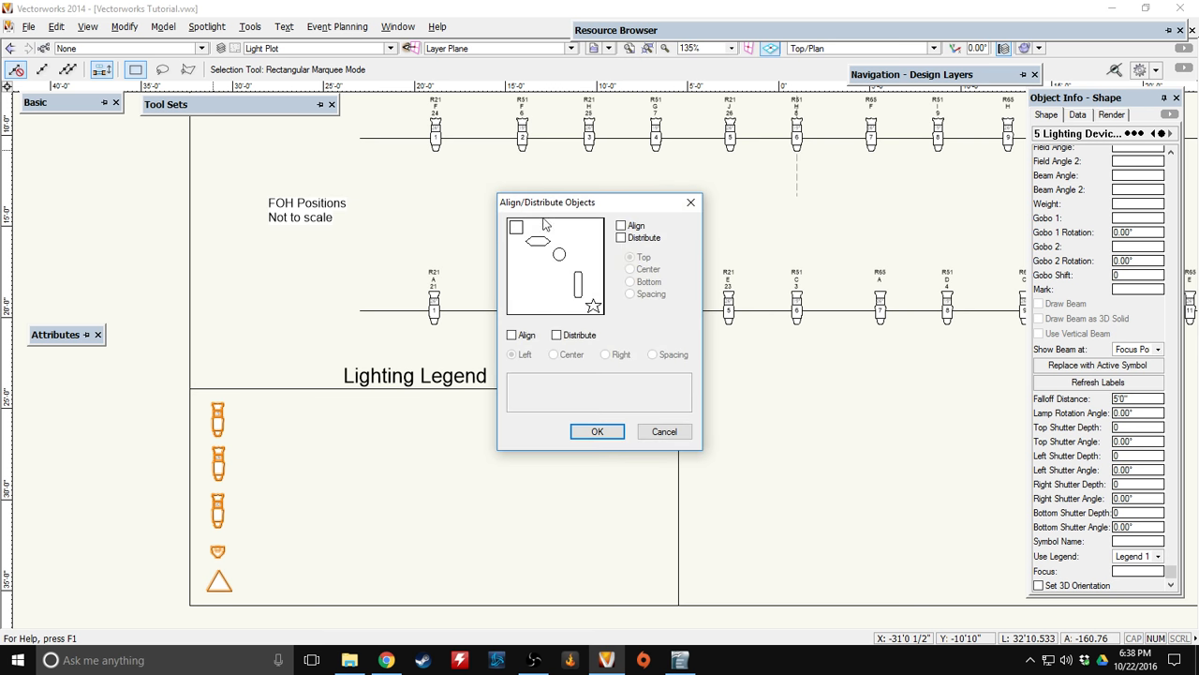
left_click(621, 226)
left_click(622, 226)
left_click(622, 238)
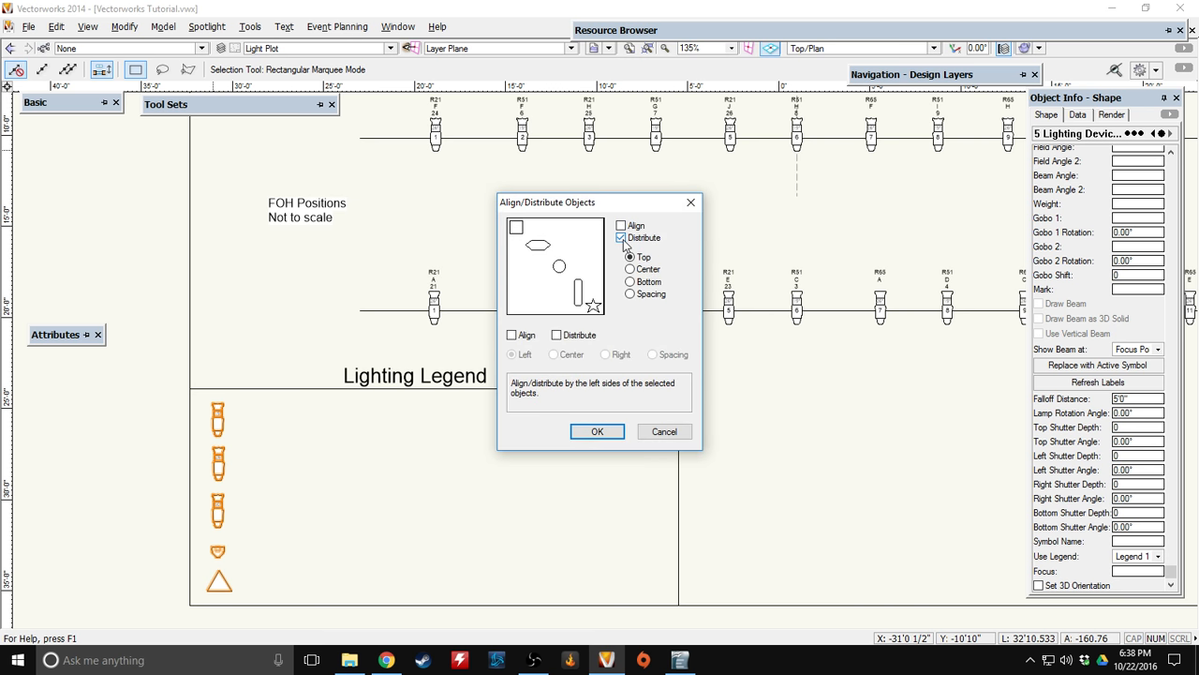
left_click(511, 335)
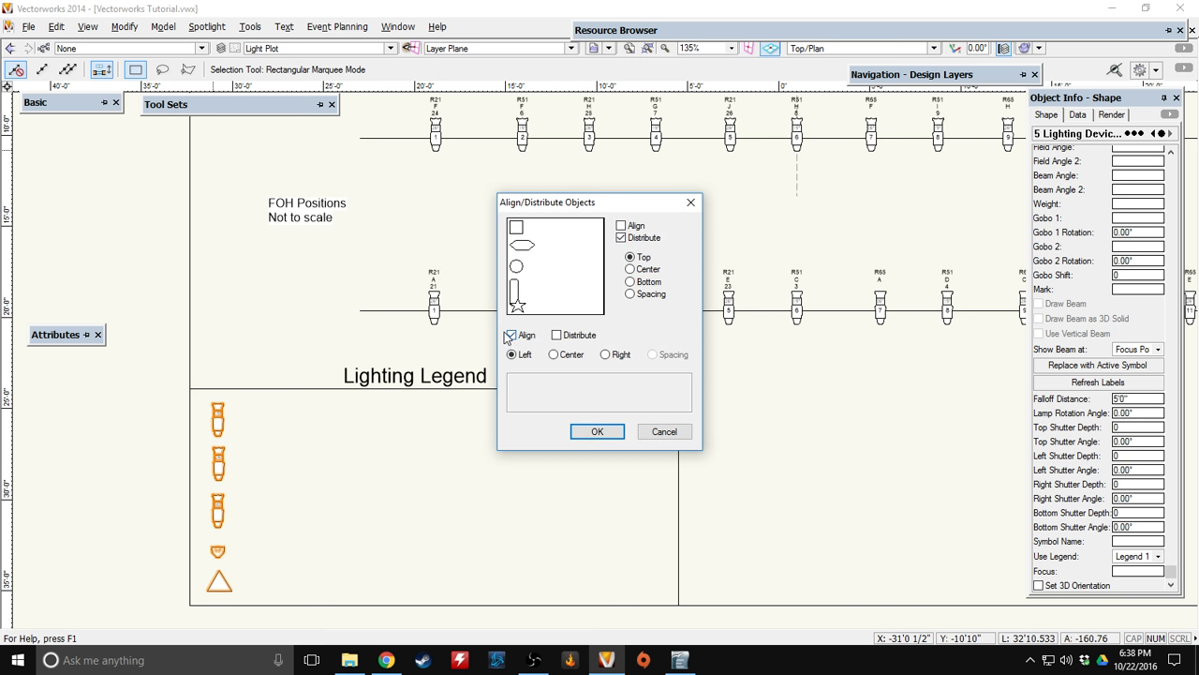
left_click(592, 431)
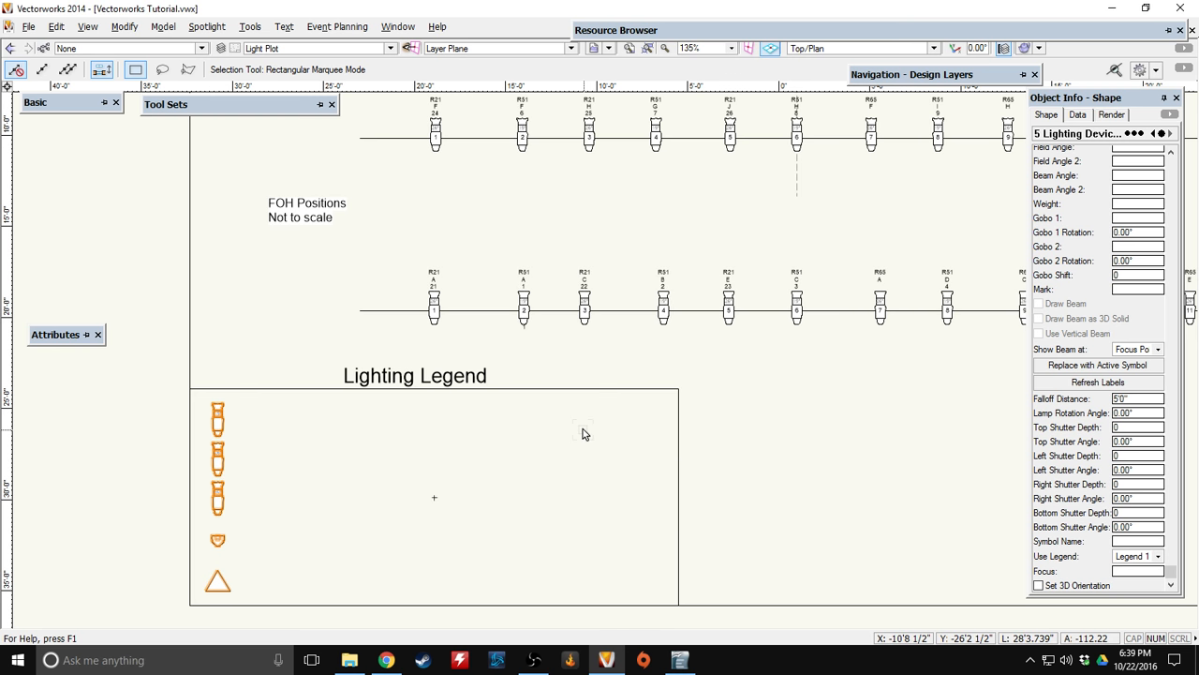
left_click(289, 476)
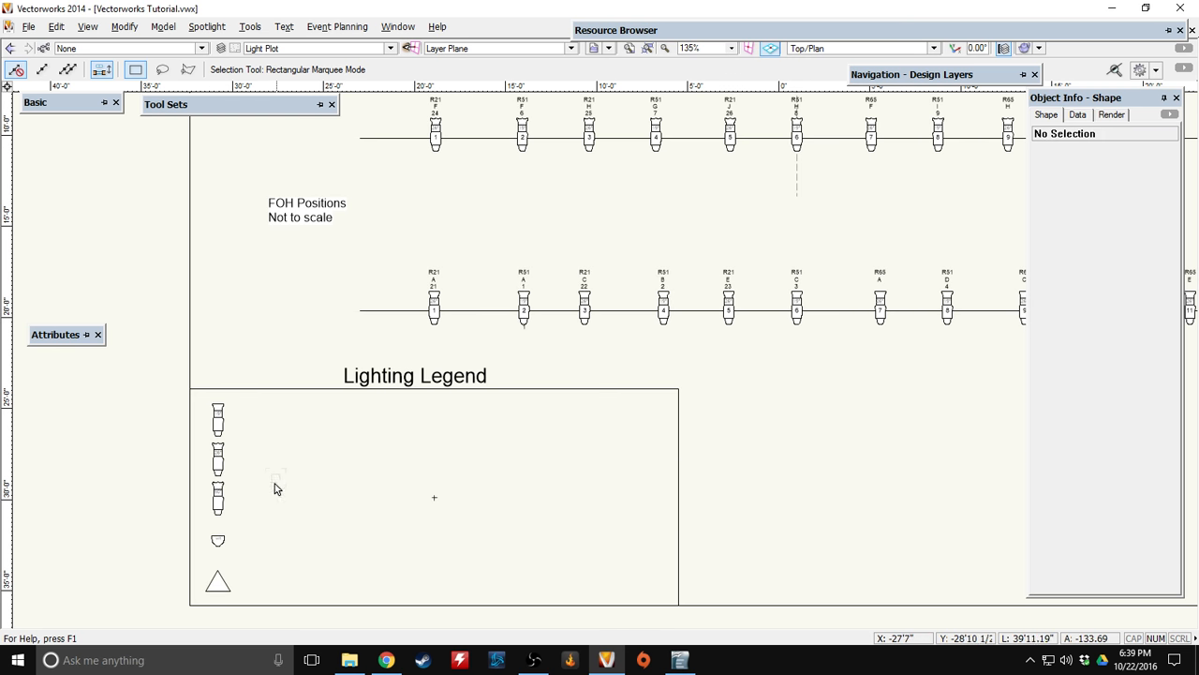
mouse_move(49, 105)
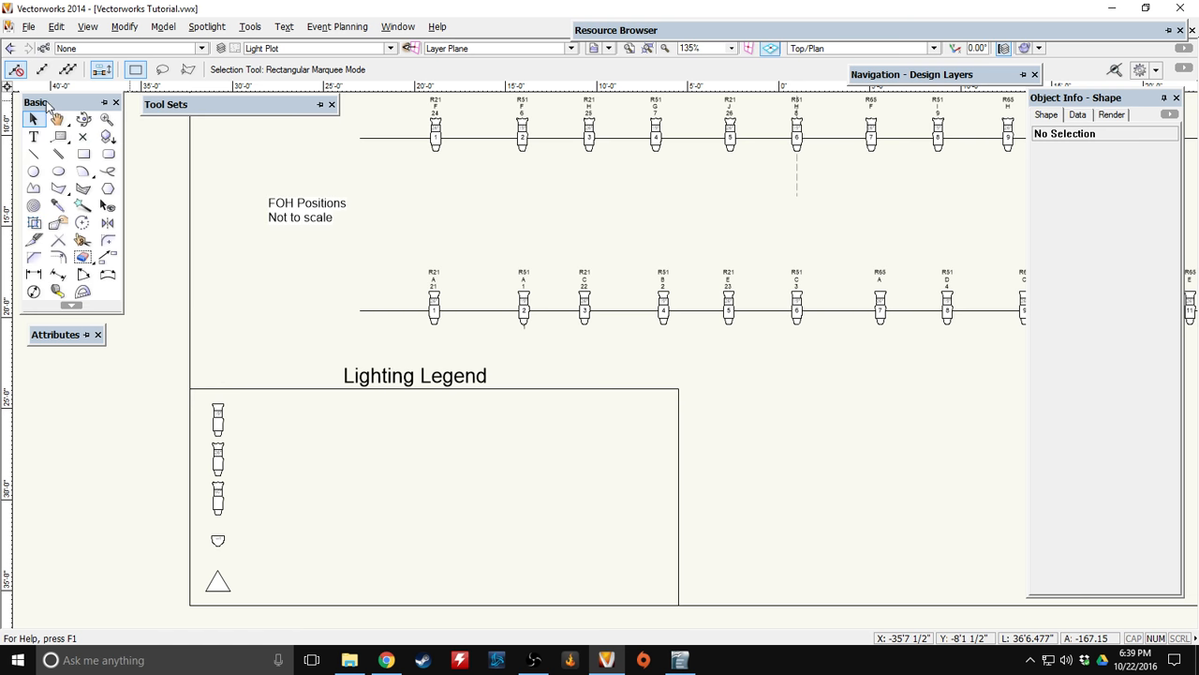
Add the text label "ETC Source 4 19 degree" beside the 19° instrument in the legend box.
left_click(34, 136)
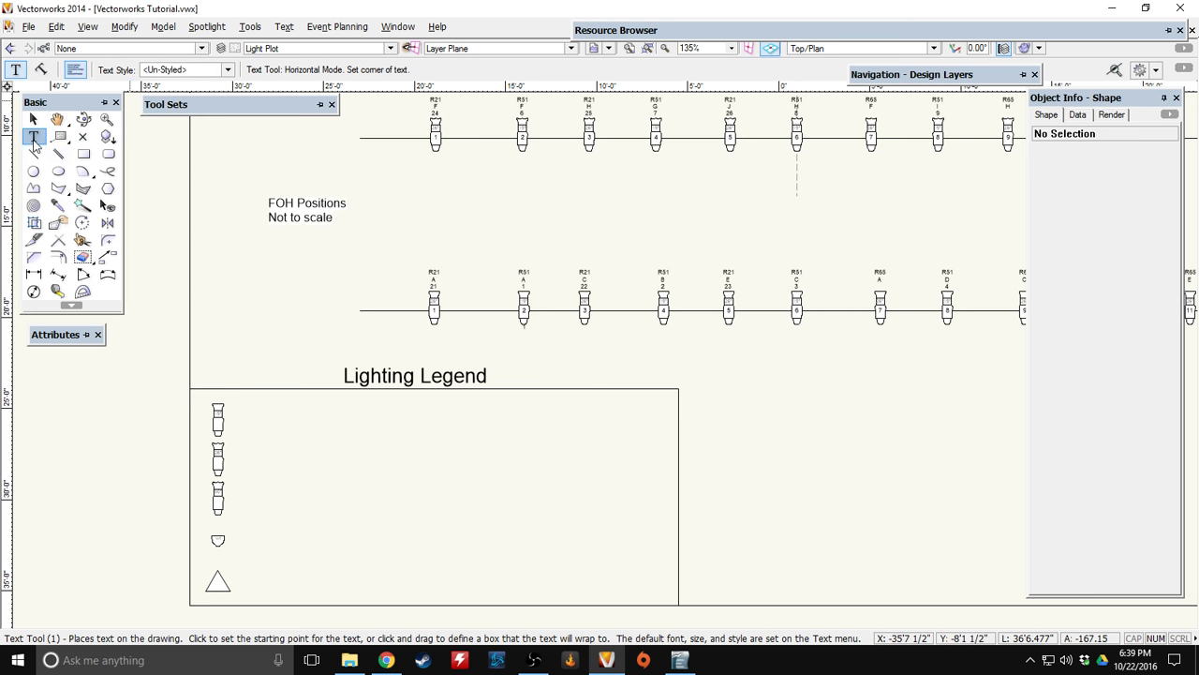
left_click(234, 413)
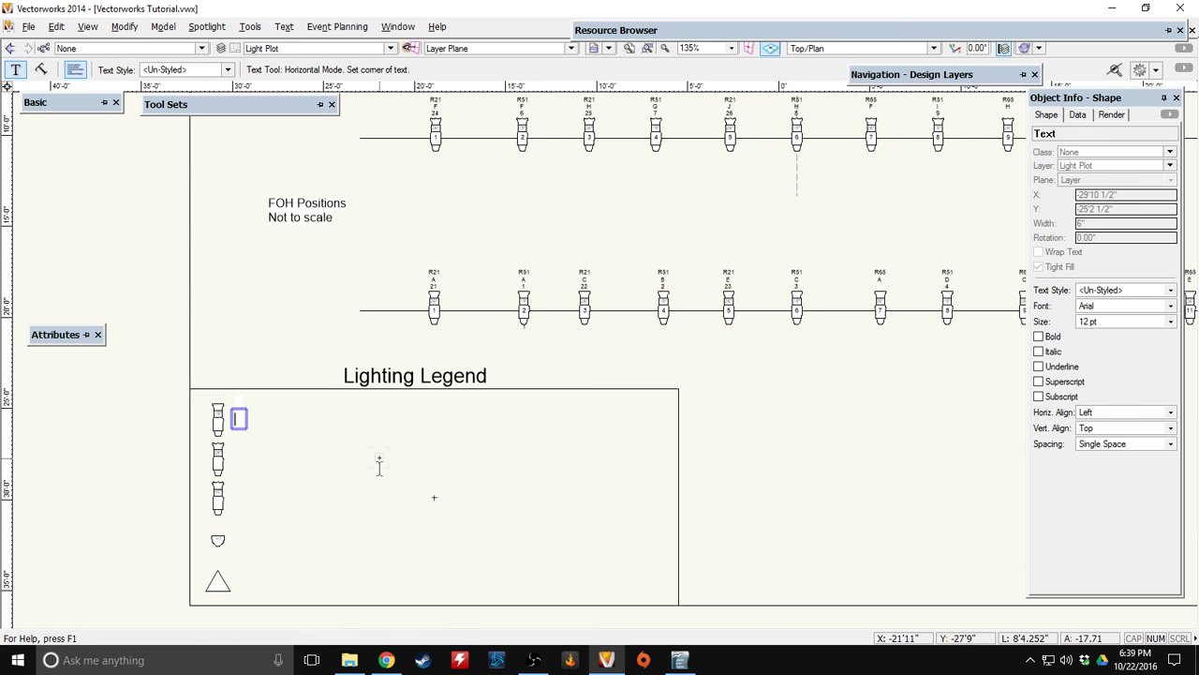
type("ETC Source 4 19°")
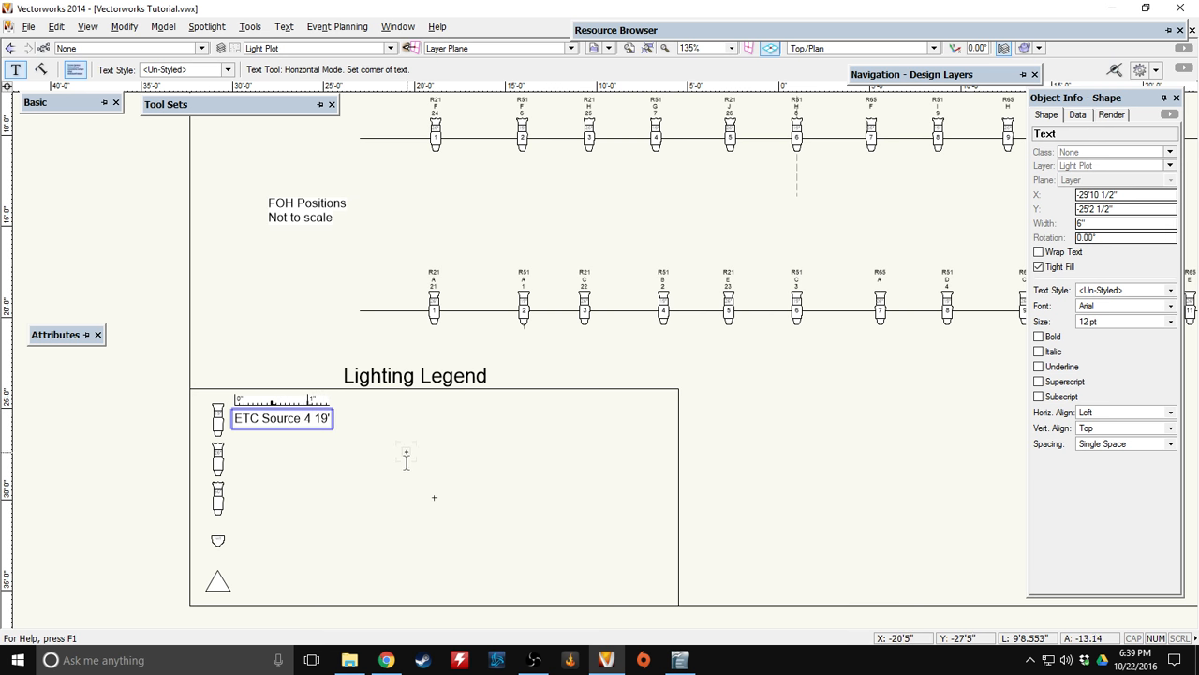
scroll(261, 384, "up", 3)
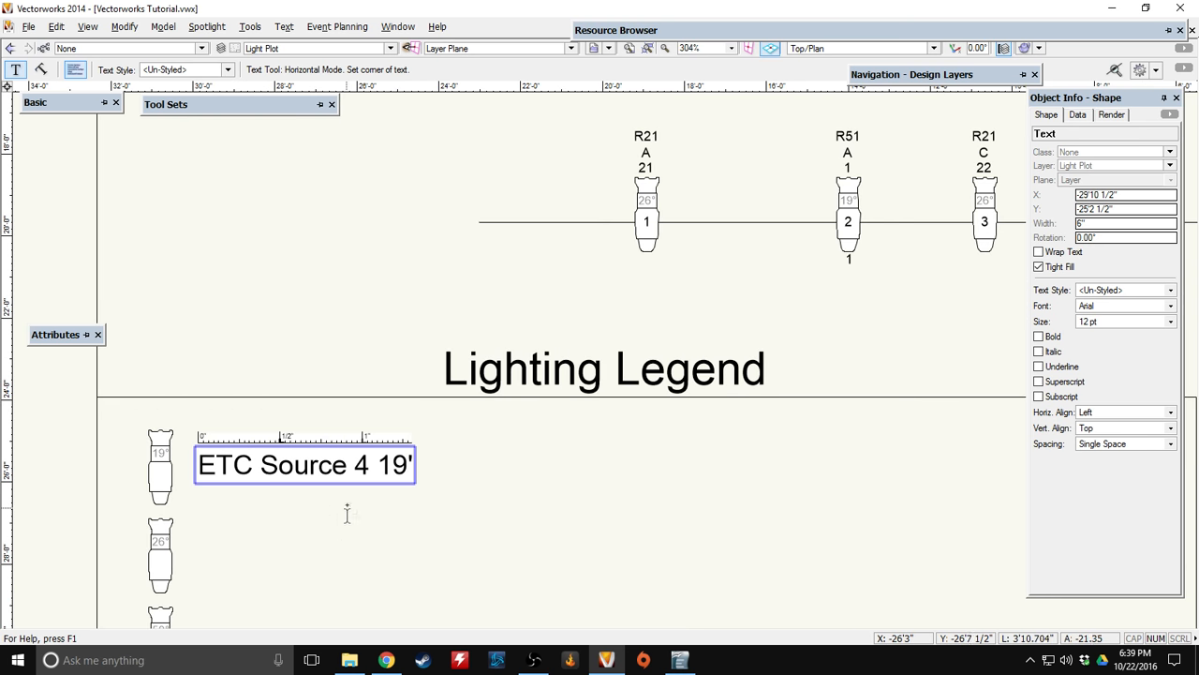
scroll(347, 511, "down", 1)
scroll(345, 504, "up", 1)
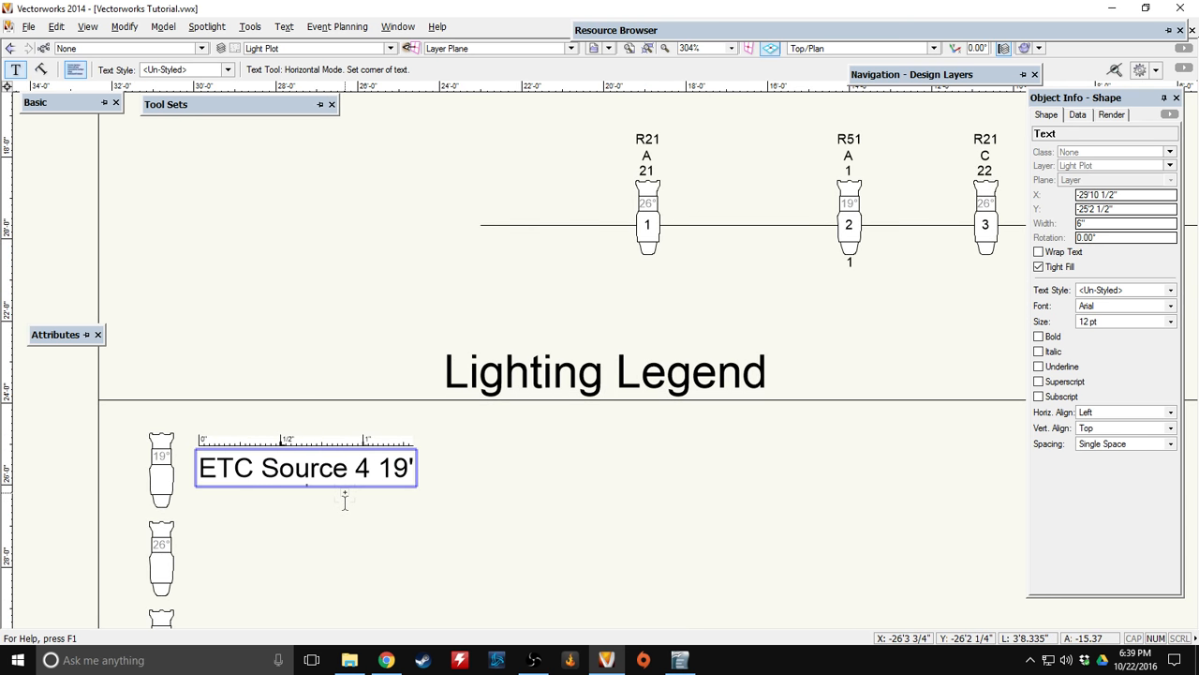
type("degree")
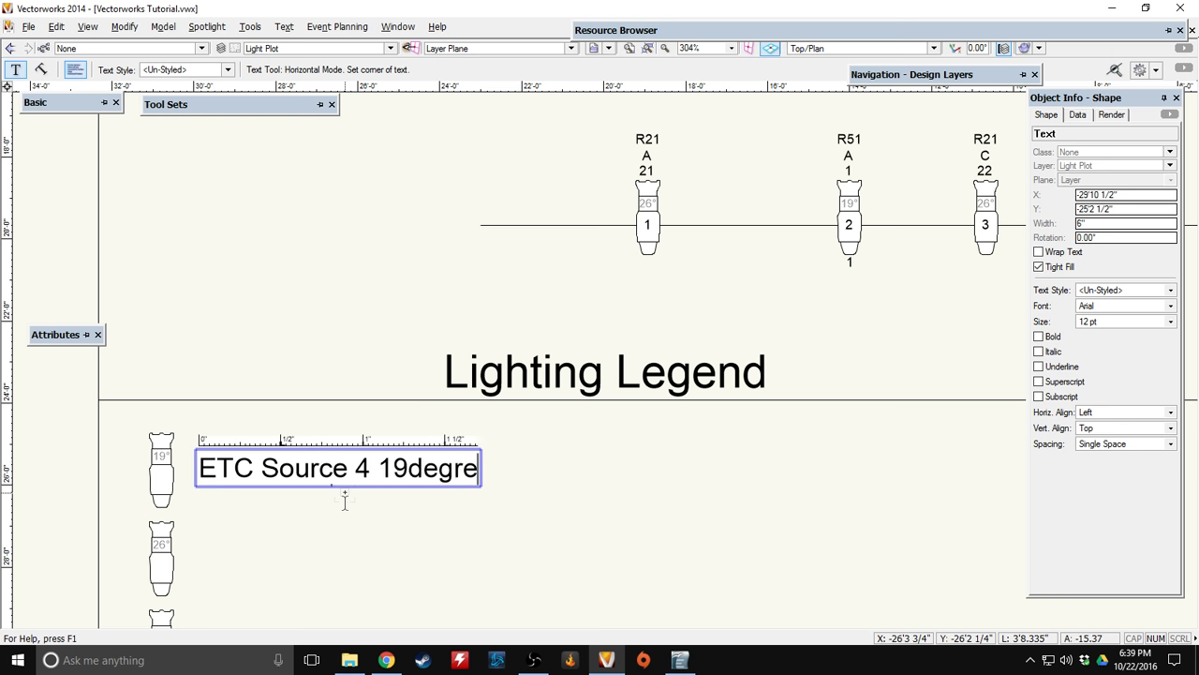
left_click(409, 466)
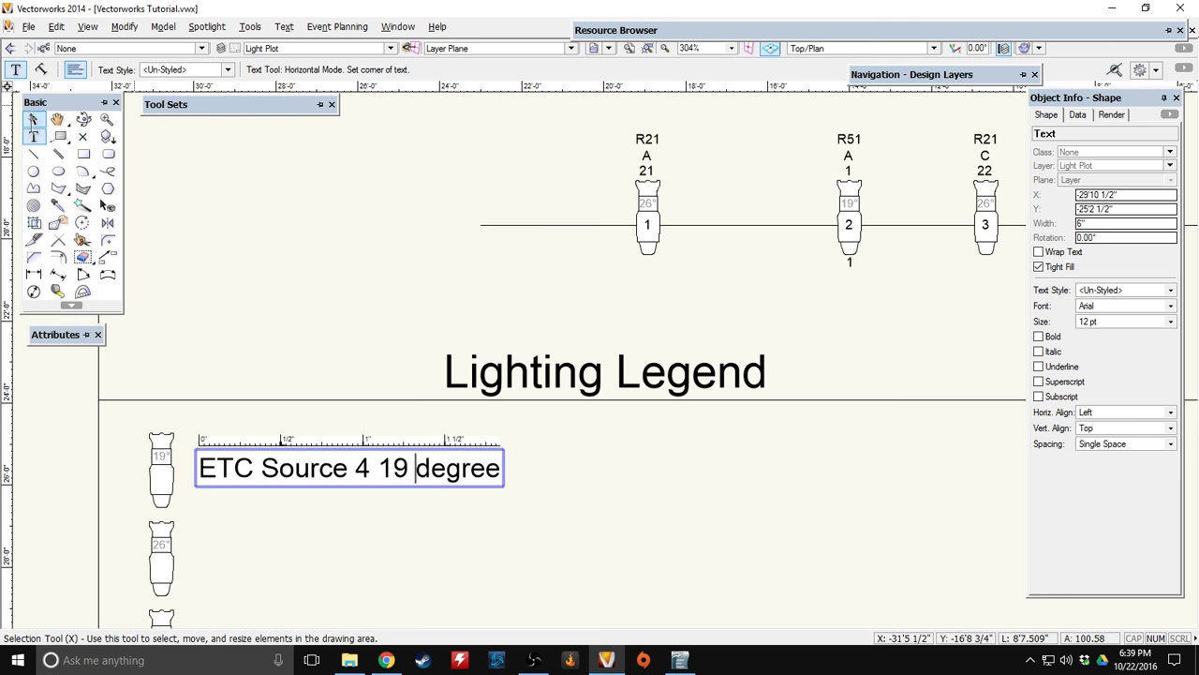
Duplicate the 19 degree label beside the 26° instrument and nudge the copy left into line with the original.
left_click(35, 120)
left_click(314, 473)
key("ctrl+c")
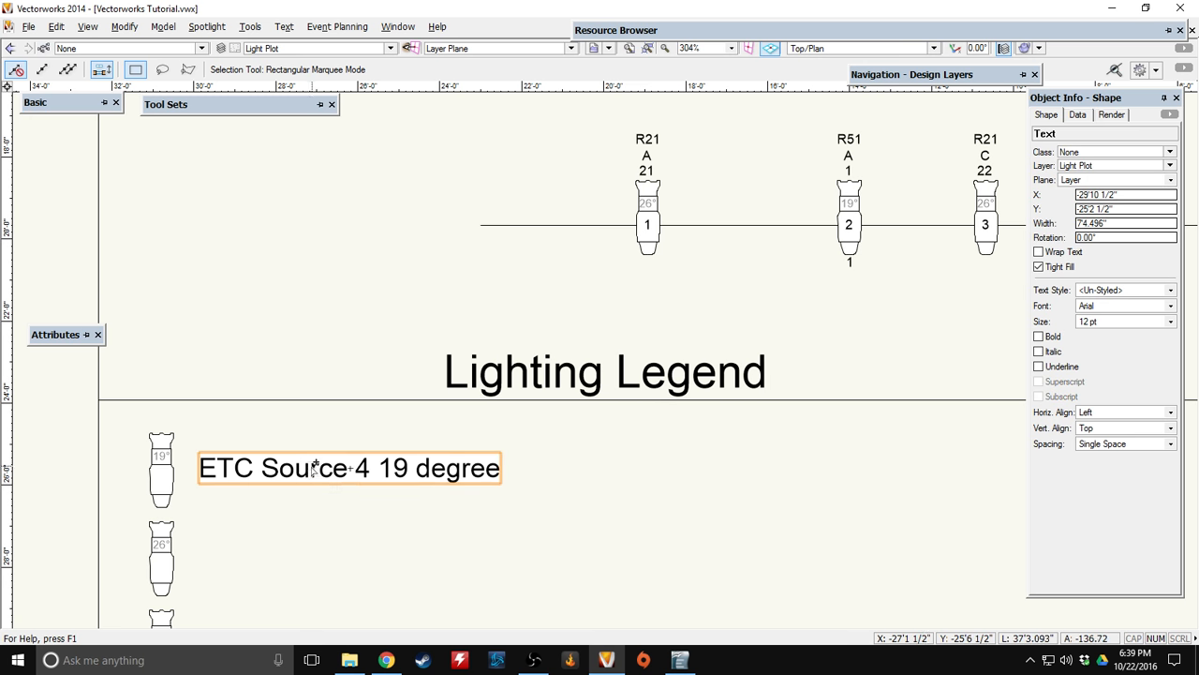
key("ctrl+v")
mouse_move(313, 471)
left_mouse_down()
mouse_move(342, 527)
mouse_move(341, 561)
mouse_move(360, 560)
left_mouse_up()
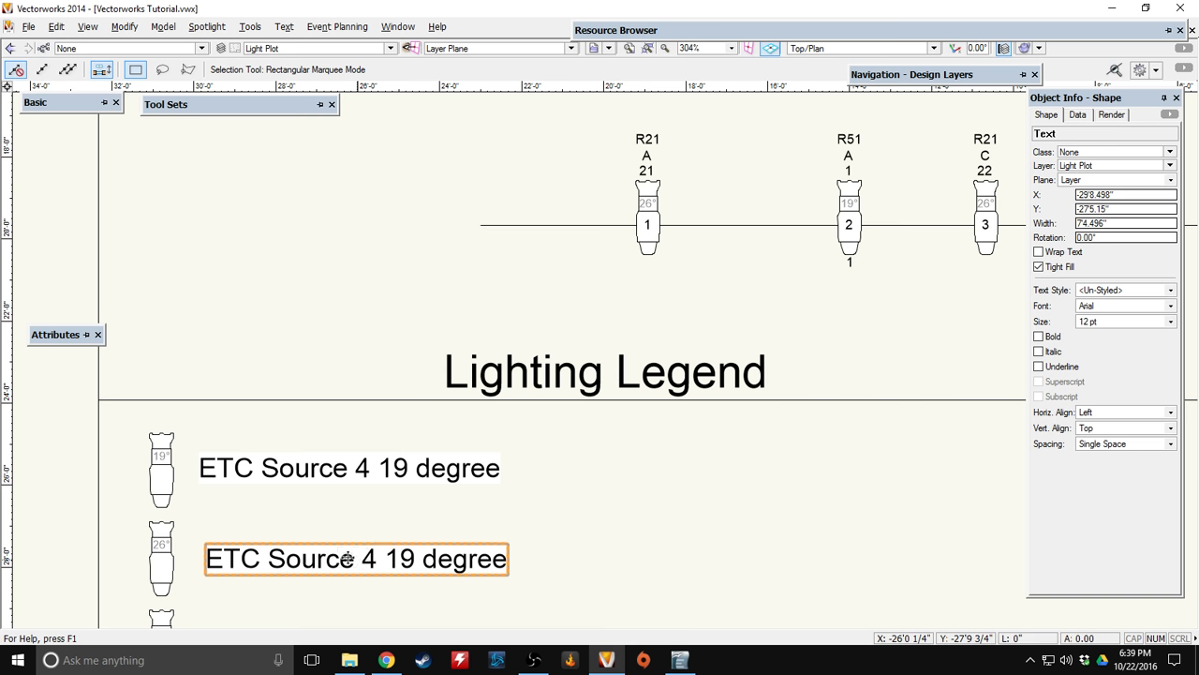
scroll(351, 553, "down", 2)
scroll(352, 553, "up", 2)
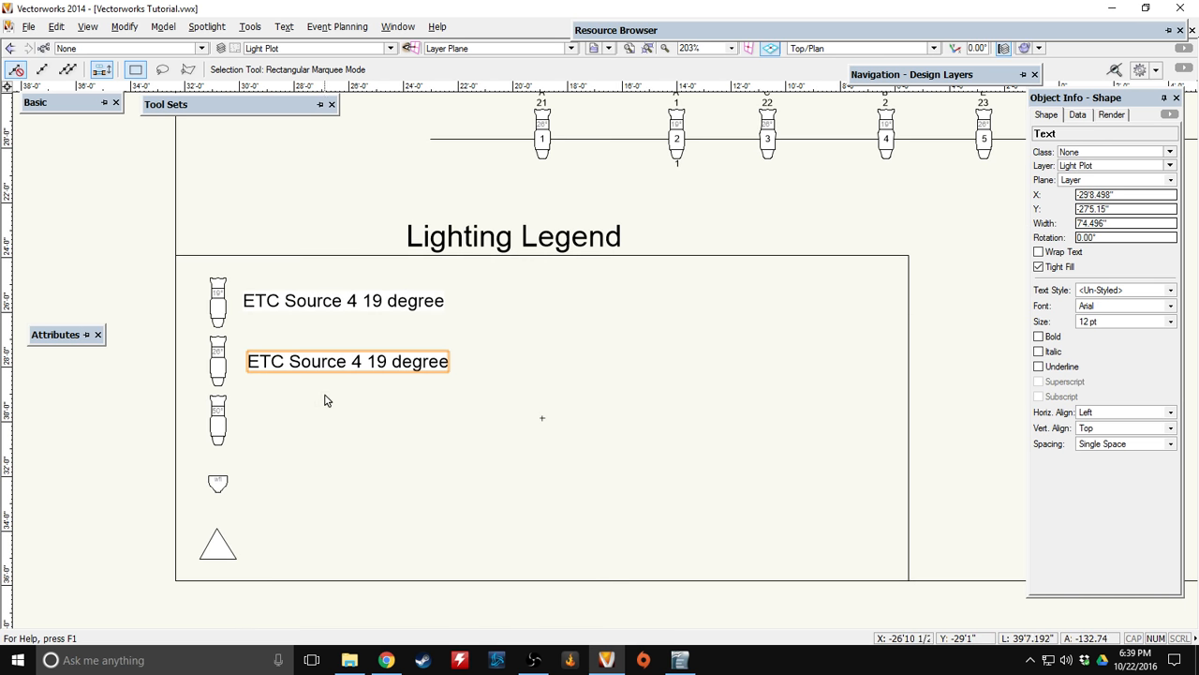
key("Left")
key("Left")
key("Left")
key("Left")
key("Left")
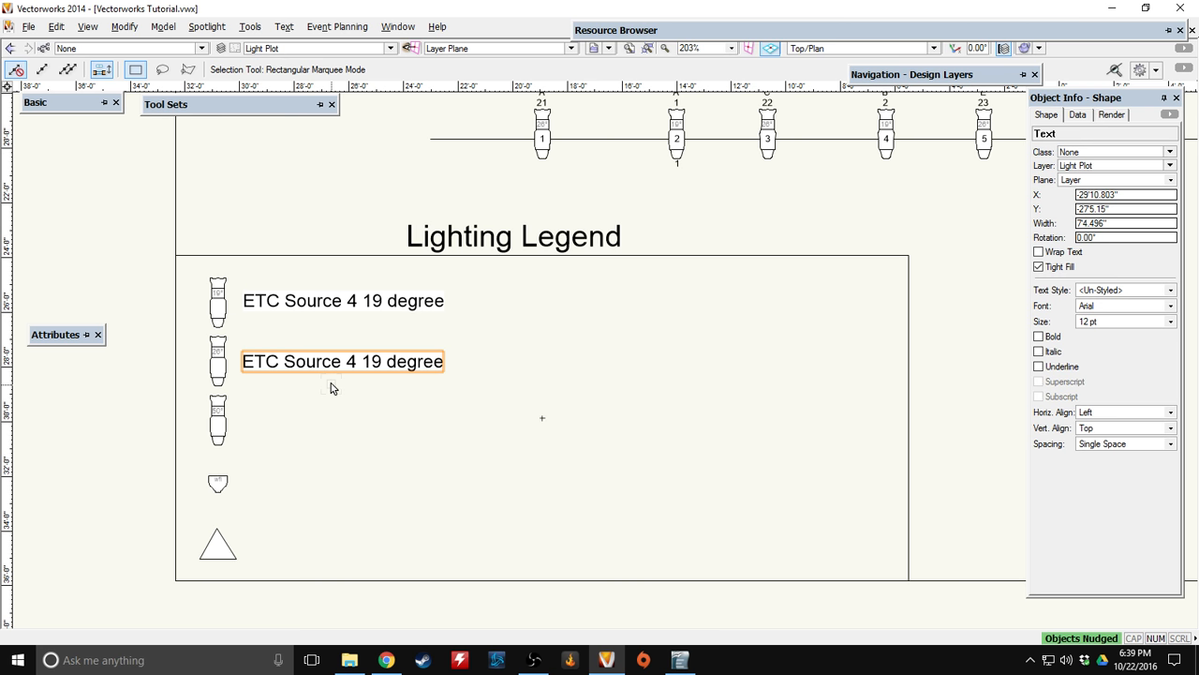
Place two more copies of the label beside the 50° and PAR instruments, in line with the labels above.
left_click(313, 420)
key("ctrl+v")
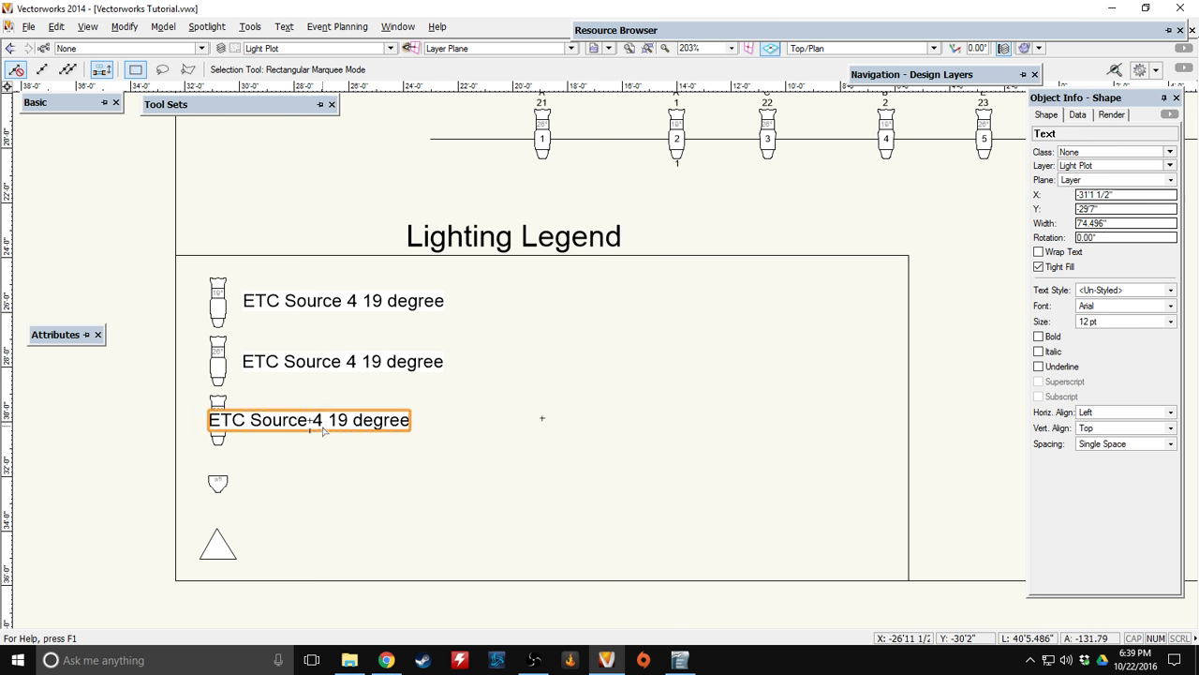
left_click_drag(304, 420, 347, 446)
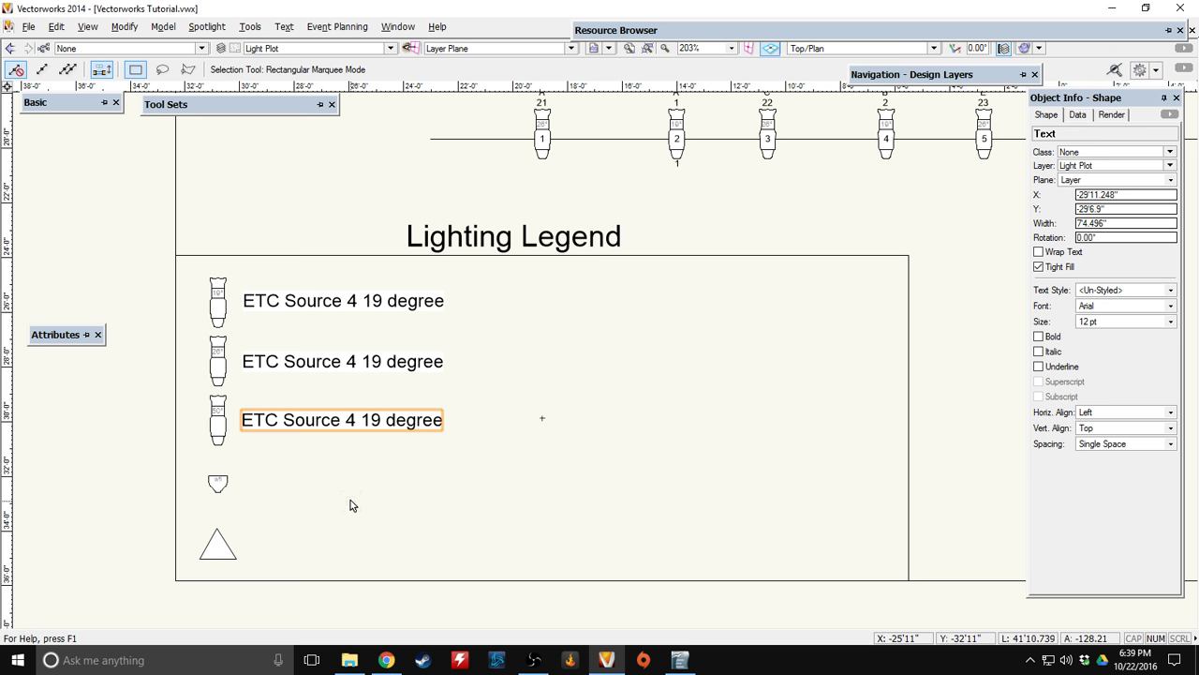
left_click_drag(342, 420, 342, 482)
Change the label beside the 26° instrument to "ETC Source 4 26 degree".
double_click(330, 363)
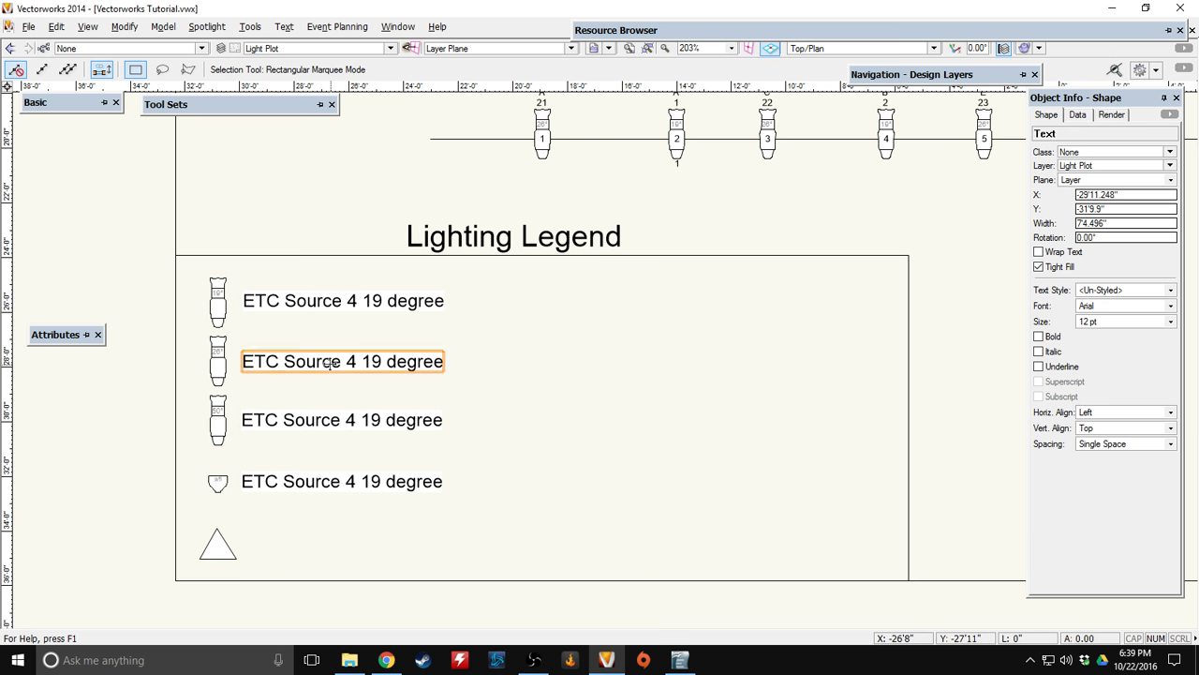
left_click(383, 363)
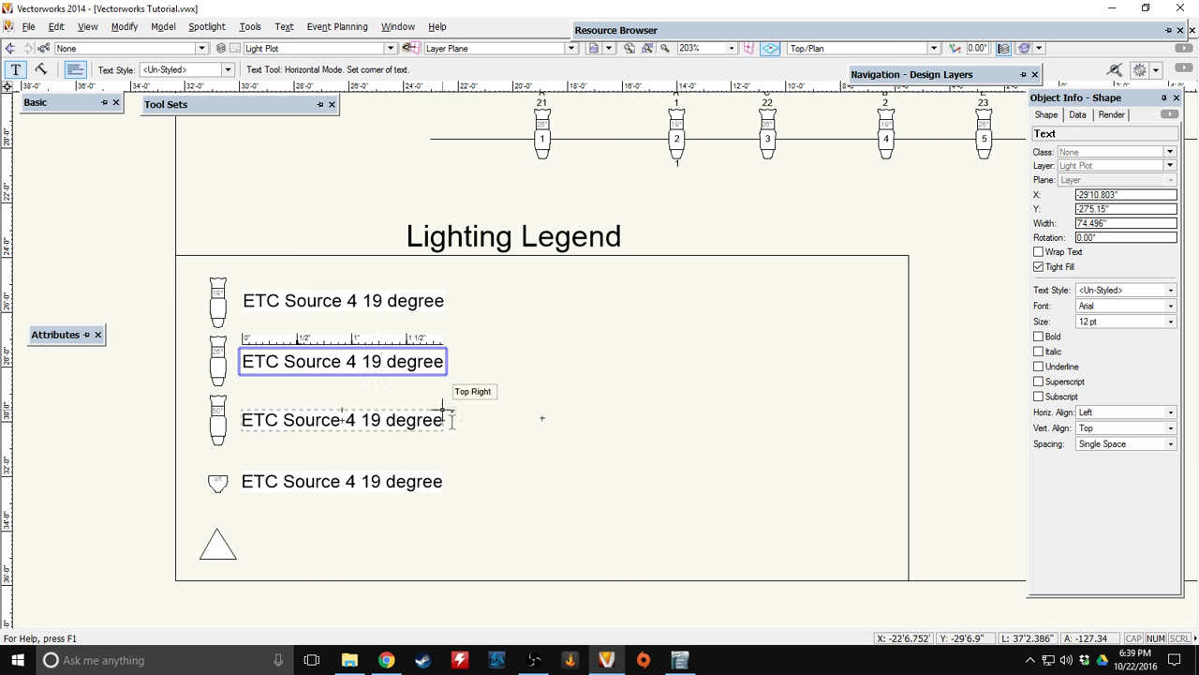
key("BackSpace")
key("BackSpace")
type("26")
Change the label beside the 50° instrument to "ETC Source 4 50 degree".
double_click(399, 419)
key("Left")
key("Left")
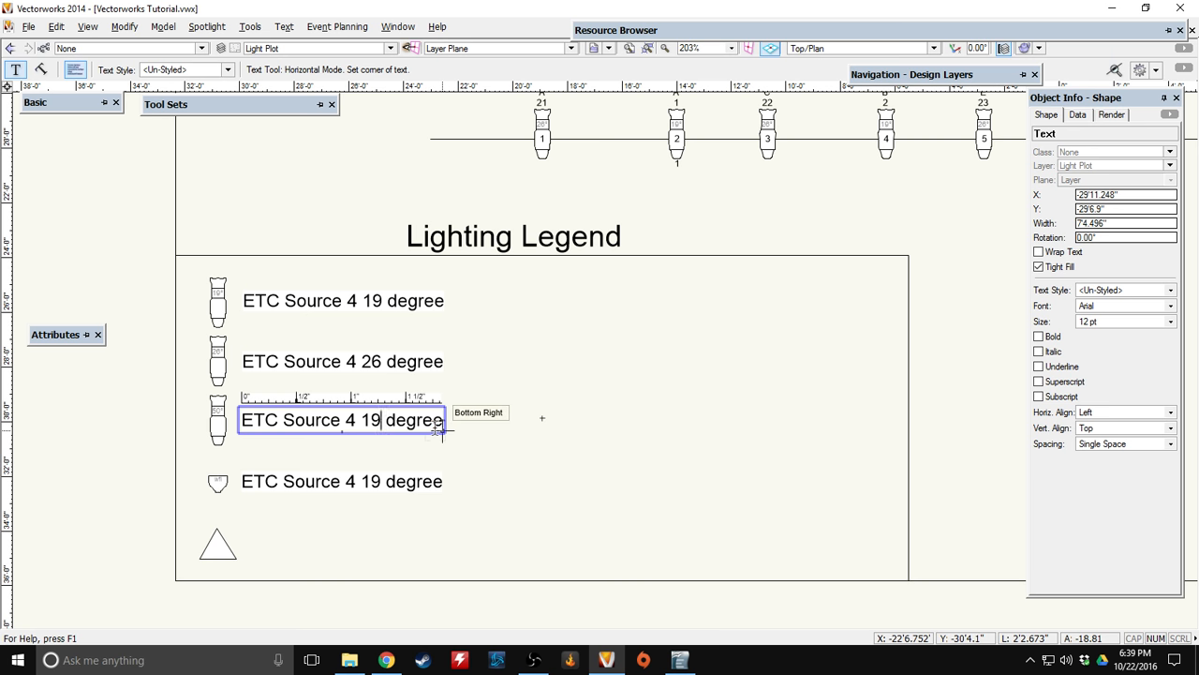
key("Delete")
key("BackSpace")
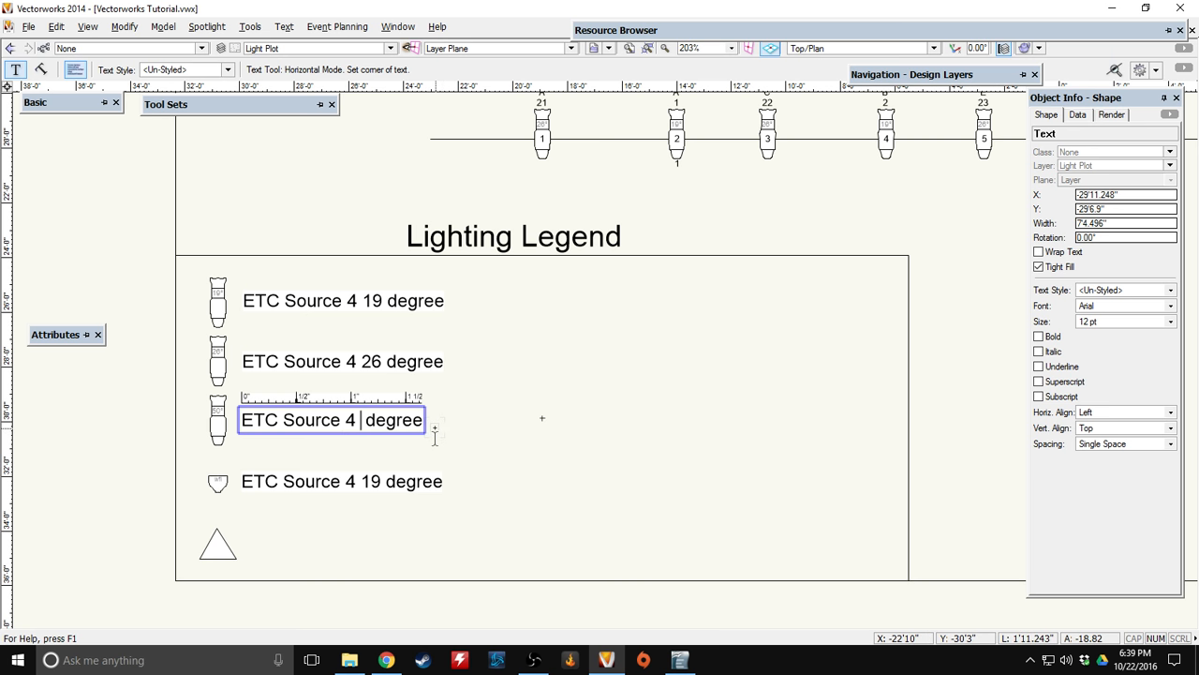
type("50")
Change the label beside the PAR instrument to "ETC Source 4 PAR WFL".
left_click(376, 480)
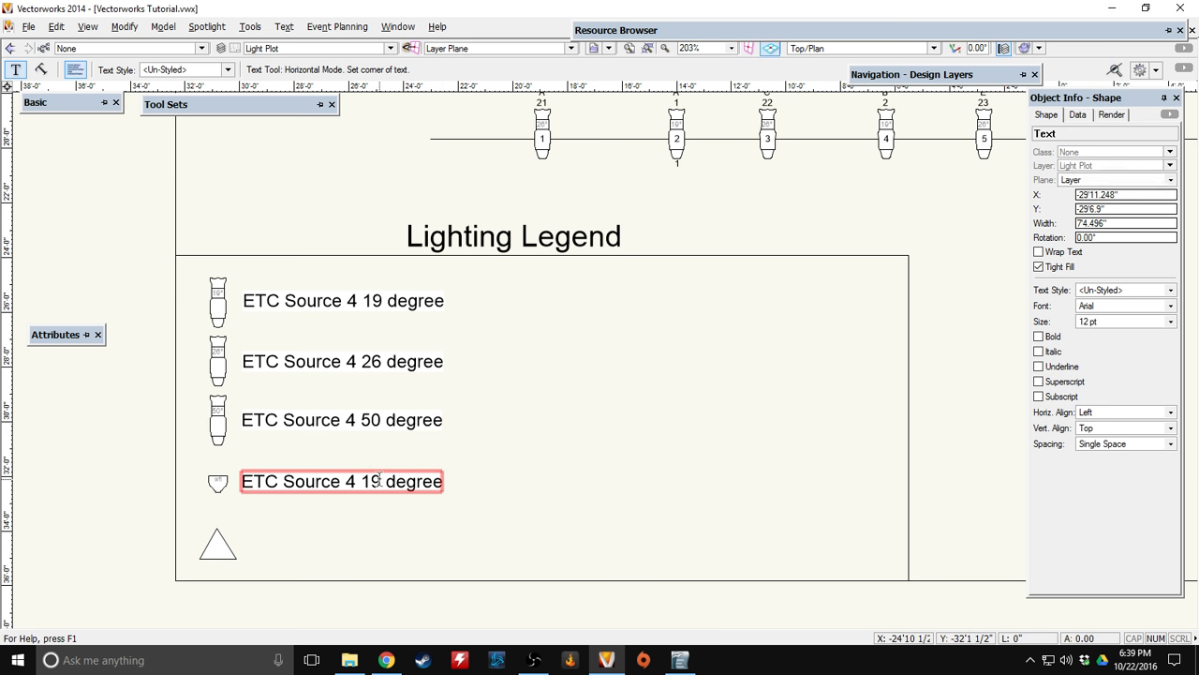
left_click_drag(361, 481, 469, 468)
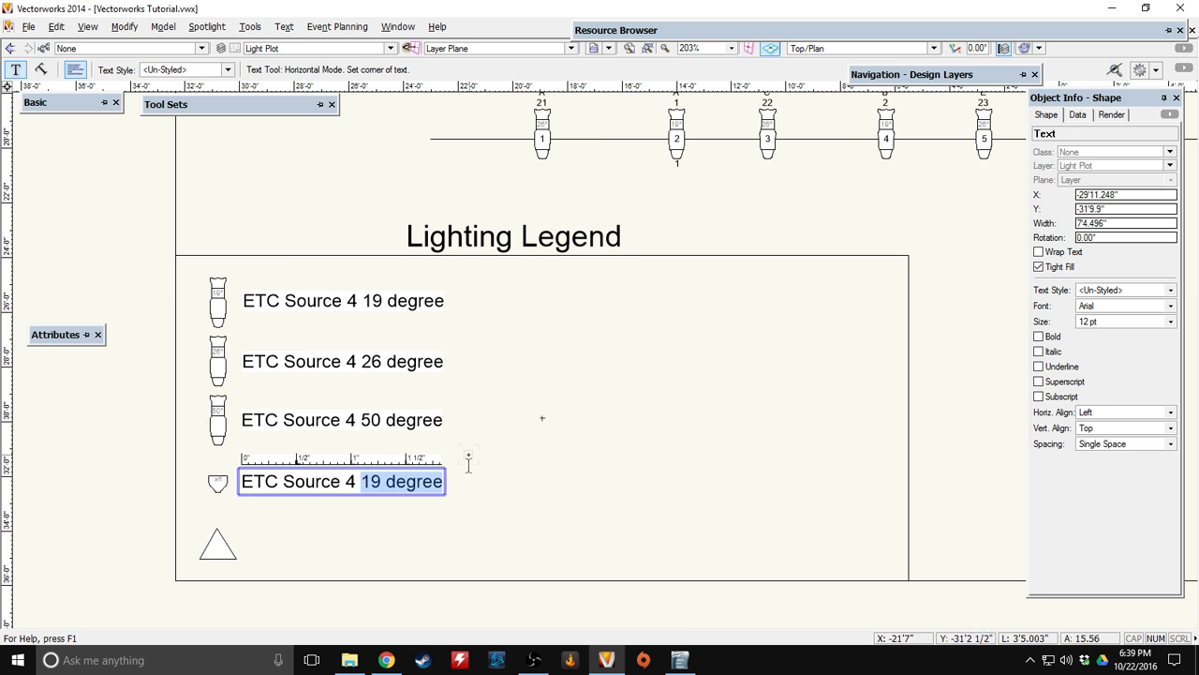
type("PAR")
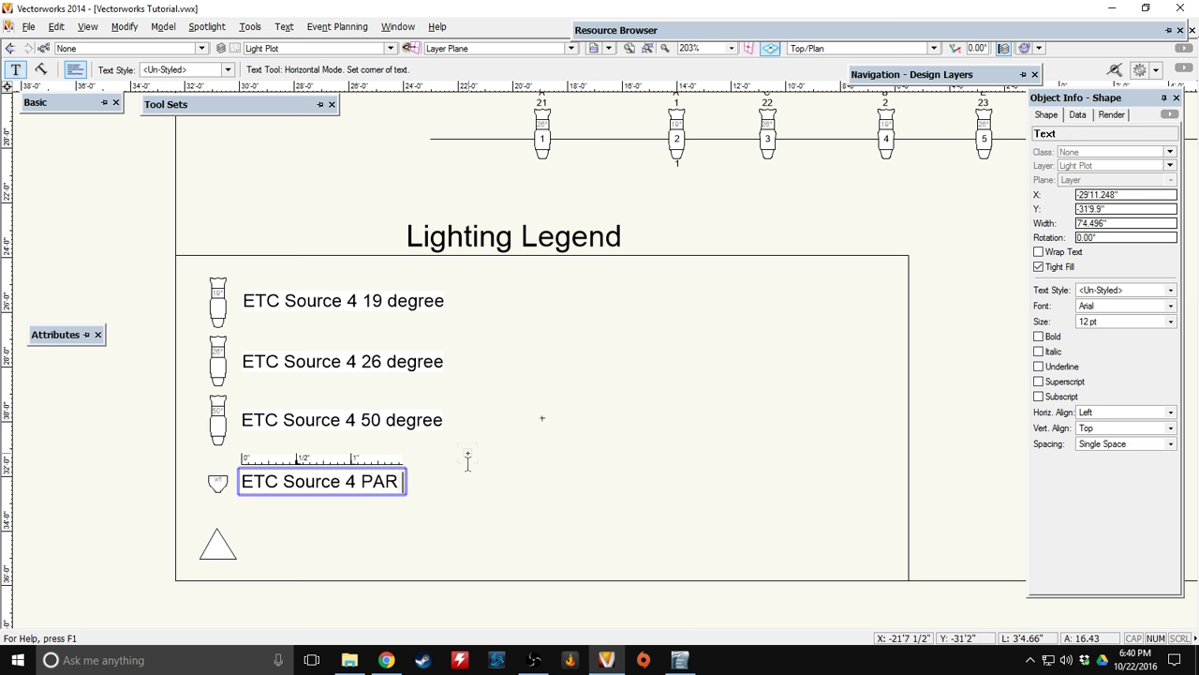
type(" WFL")
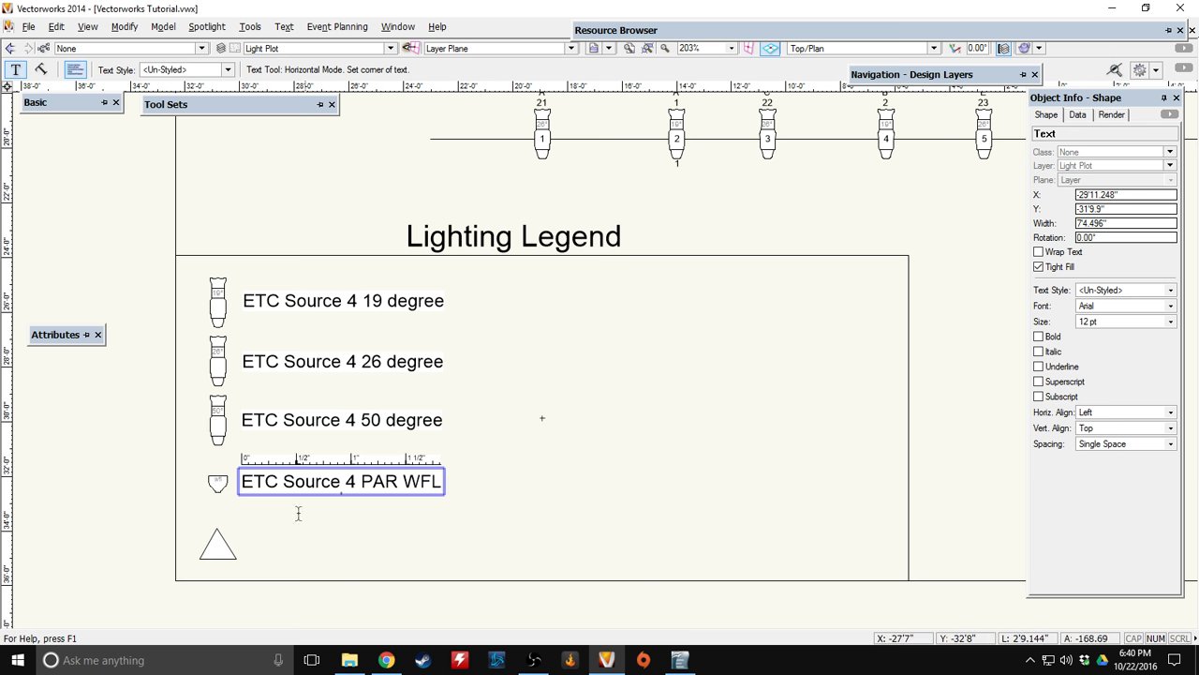
Add the text label "Specials/Practicals" beside the triangle symbol at the legend's lower end and deselect it.
left_click(249, 538)
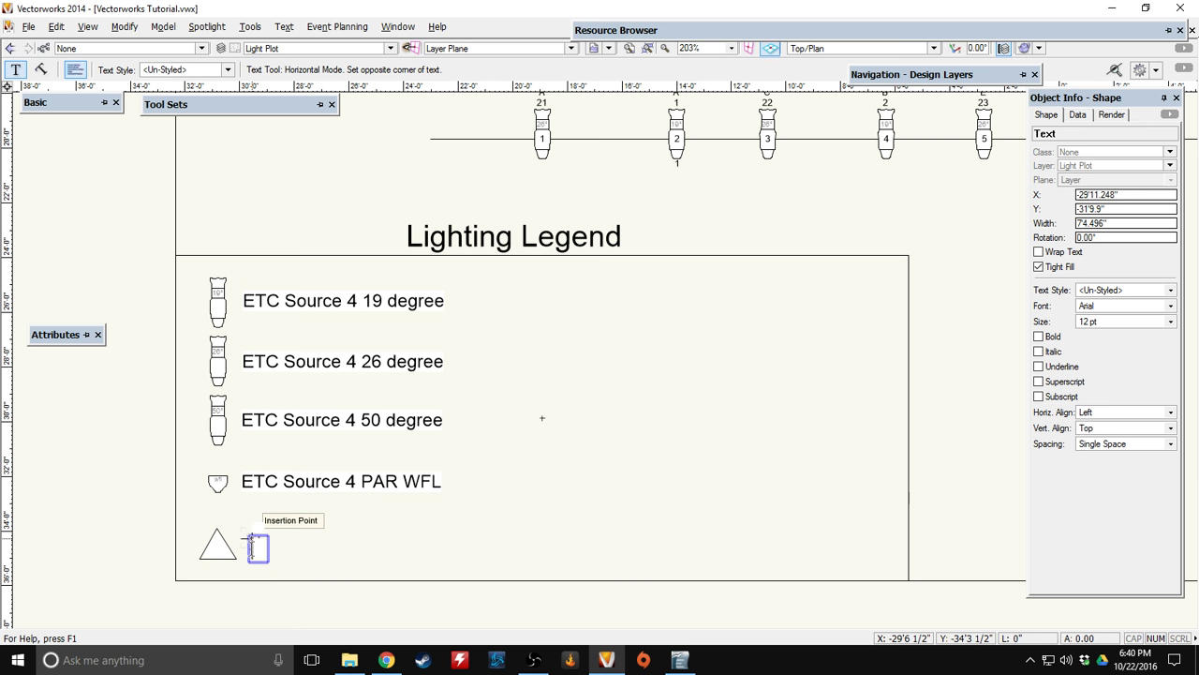
type("S")
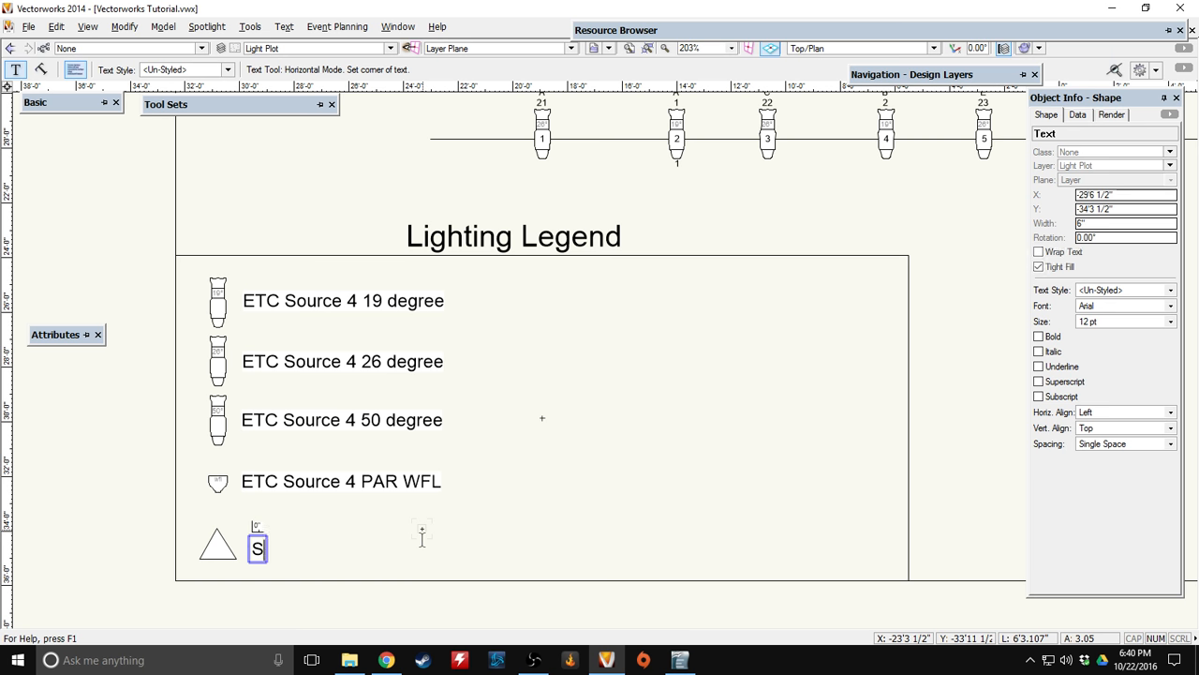
type("pecials/")
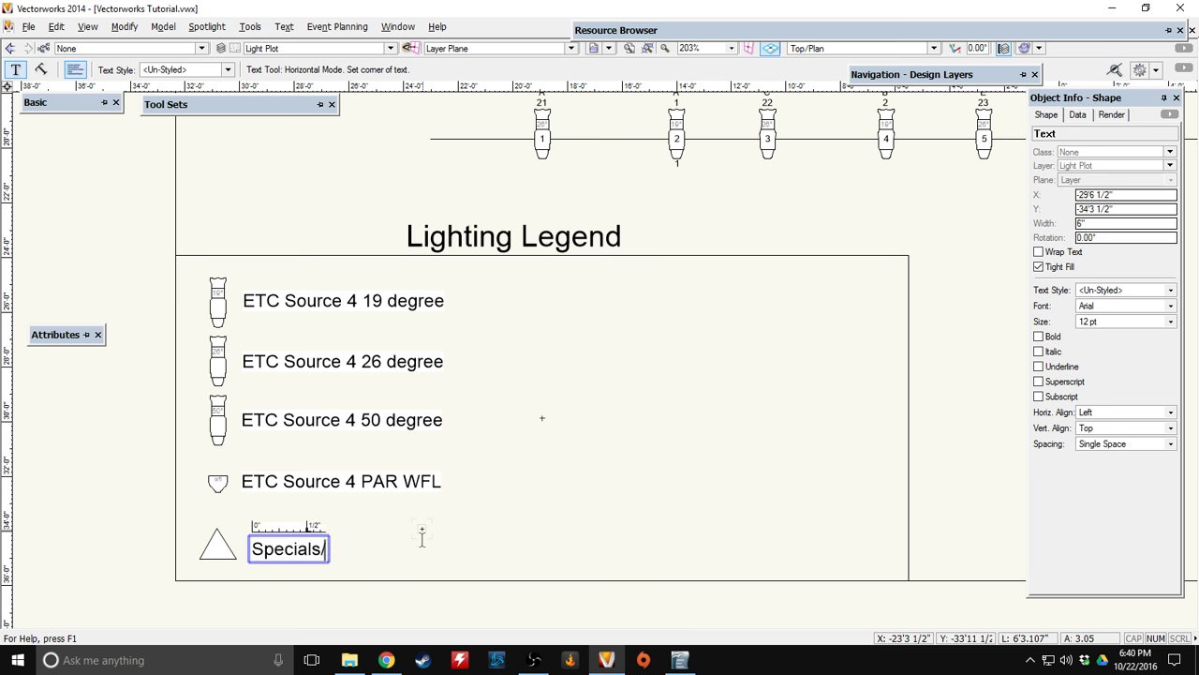
type("Practi")
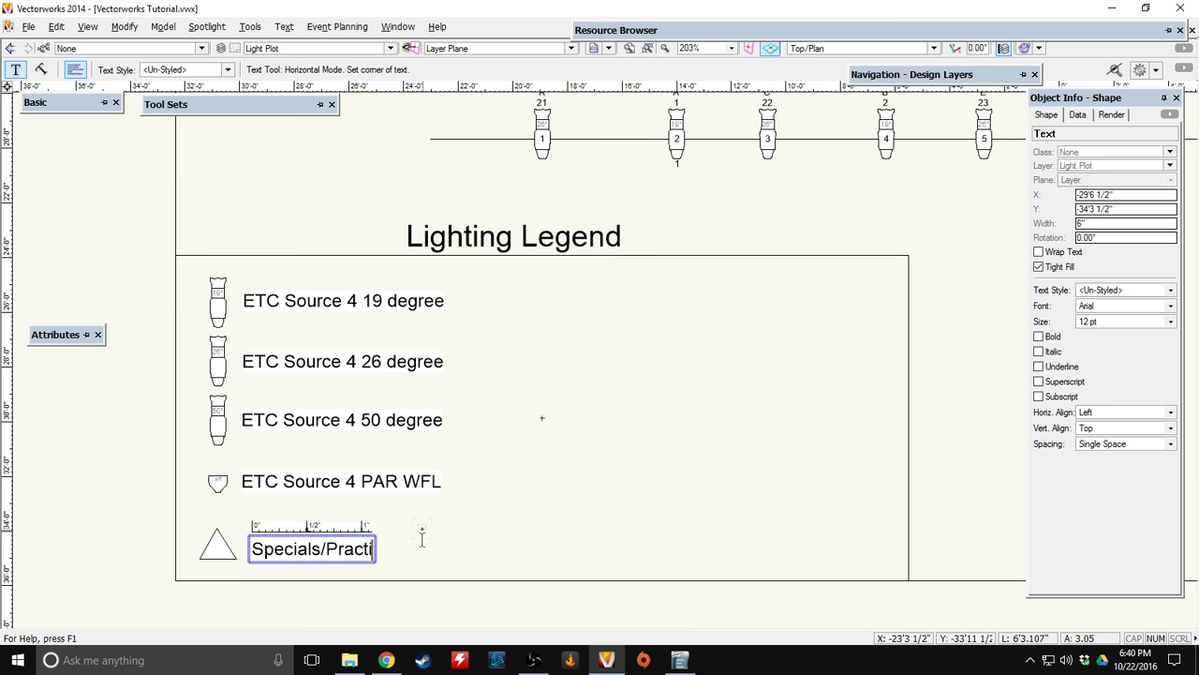
type("cal")
key("BackSpace")
key("BackSpace")
type("cals")
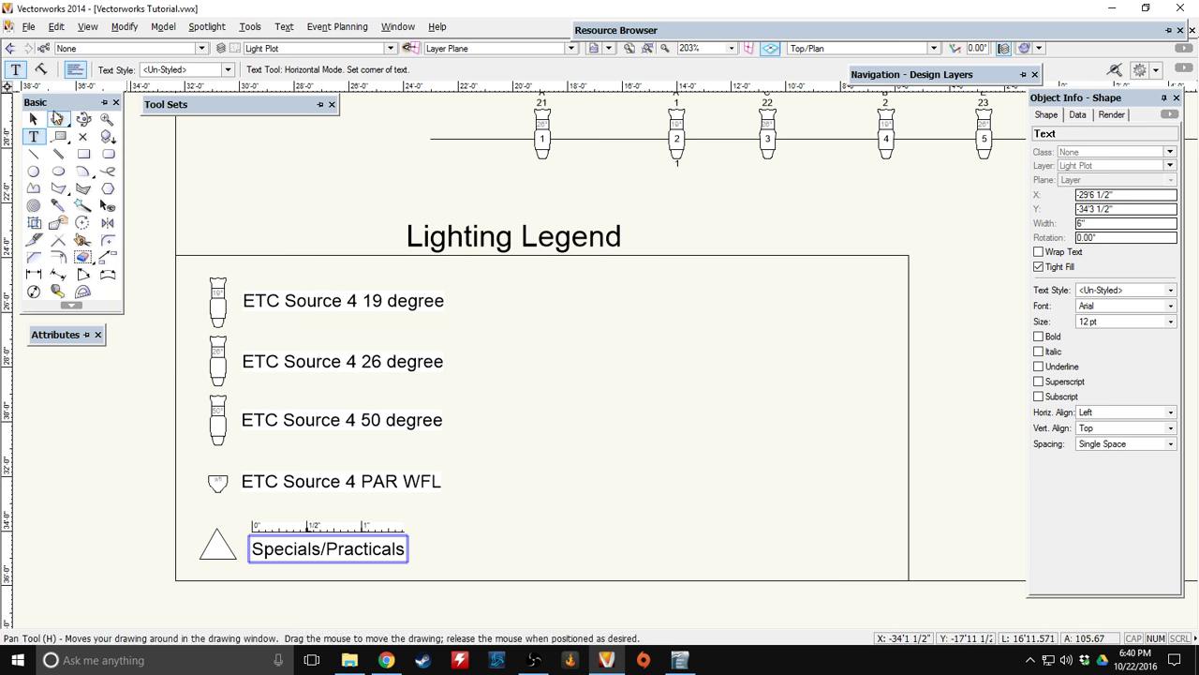
left_click(34, 120)
left_click(525, 350)
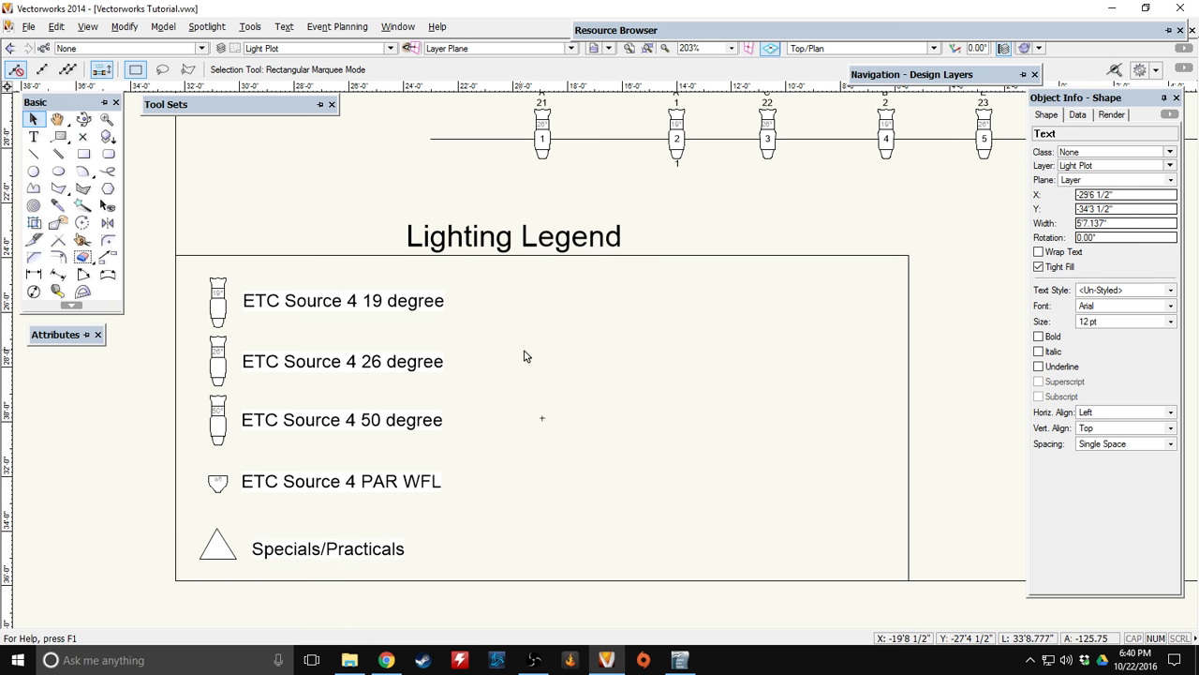
Insert an Etc Source 4 Body instrument from the file's resources in the empty right half of the legend box.
middle_click_drag(607, 391, 526, 394)
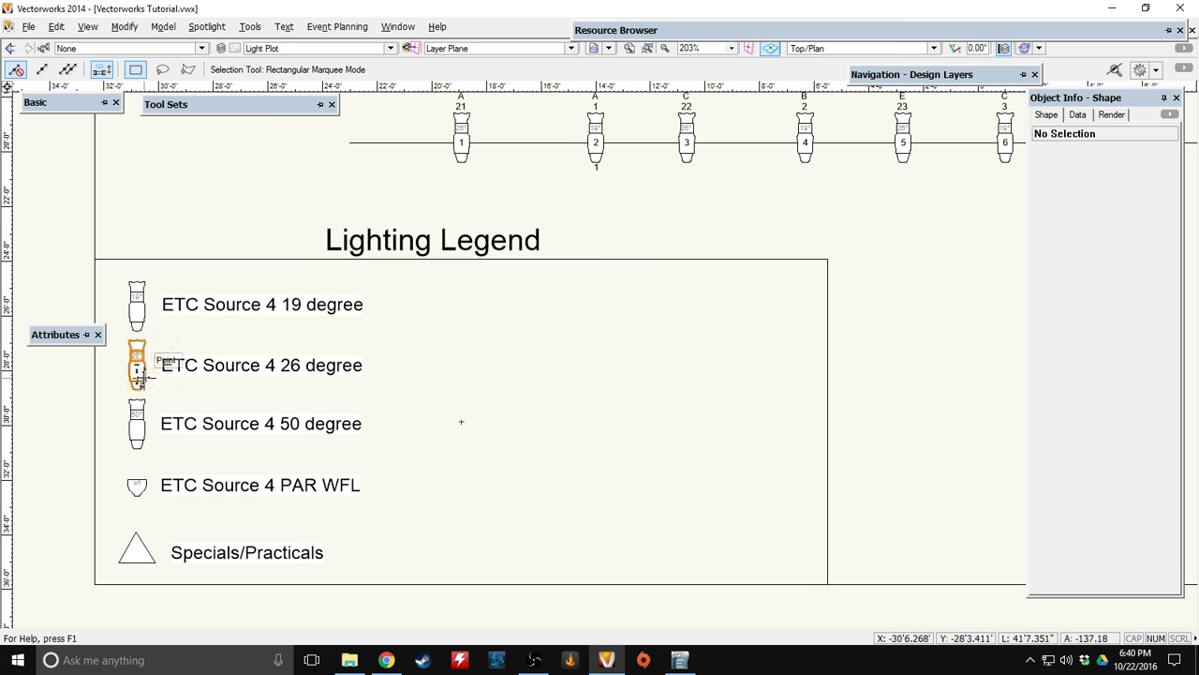
mouse_move(110, 355)
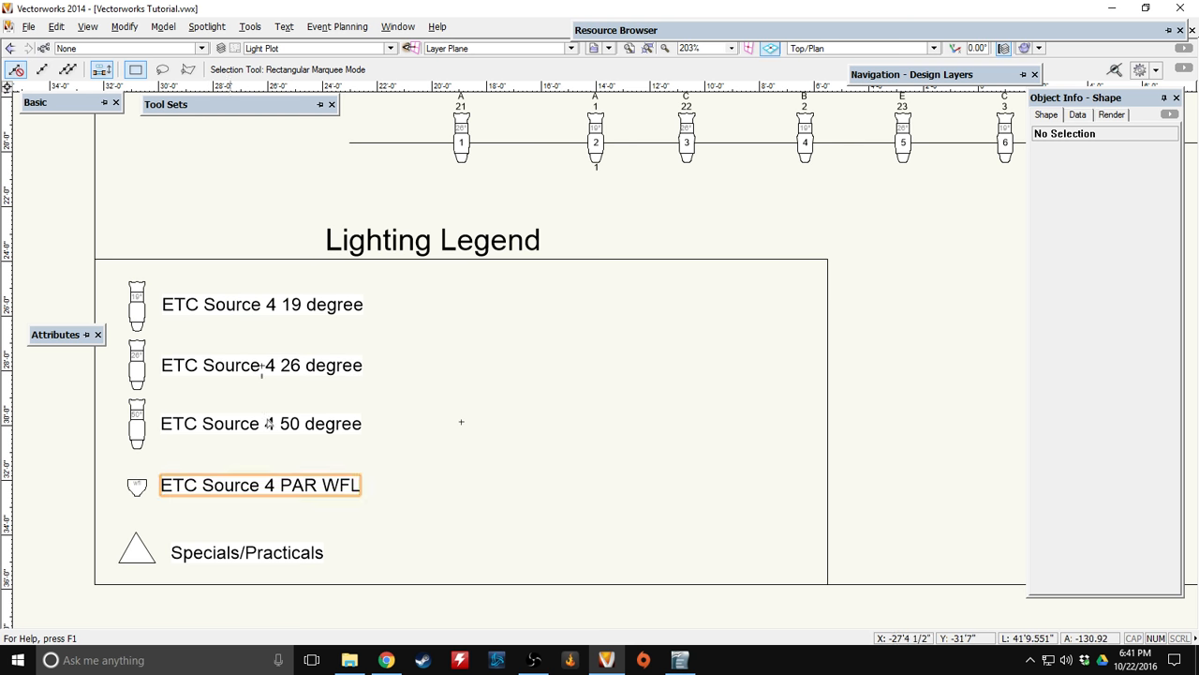
mouse_move(834, 39)
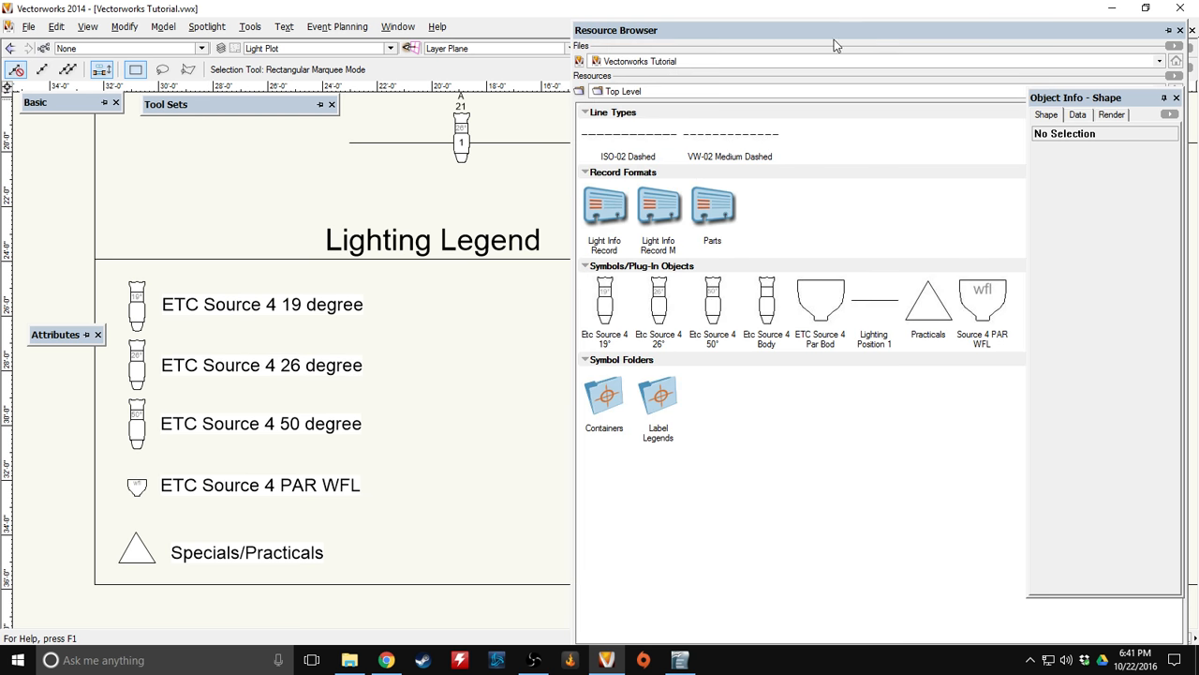
double_click(766, 305)
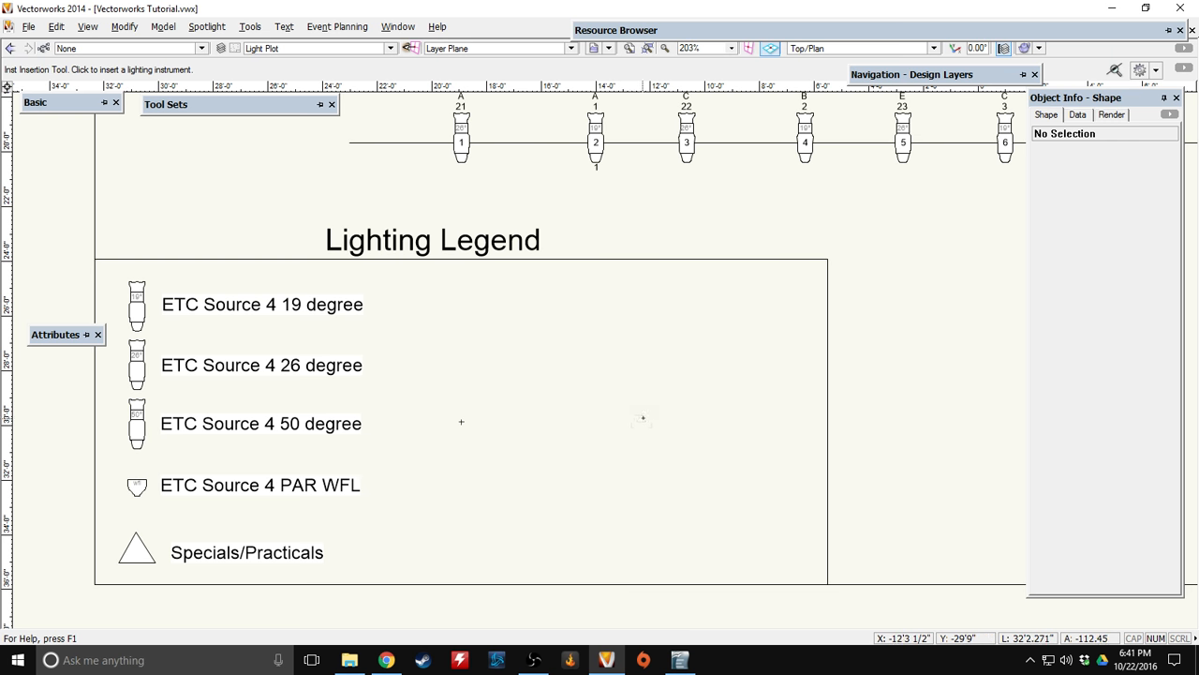
left_click(665, 421)
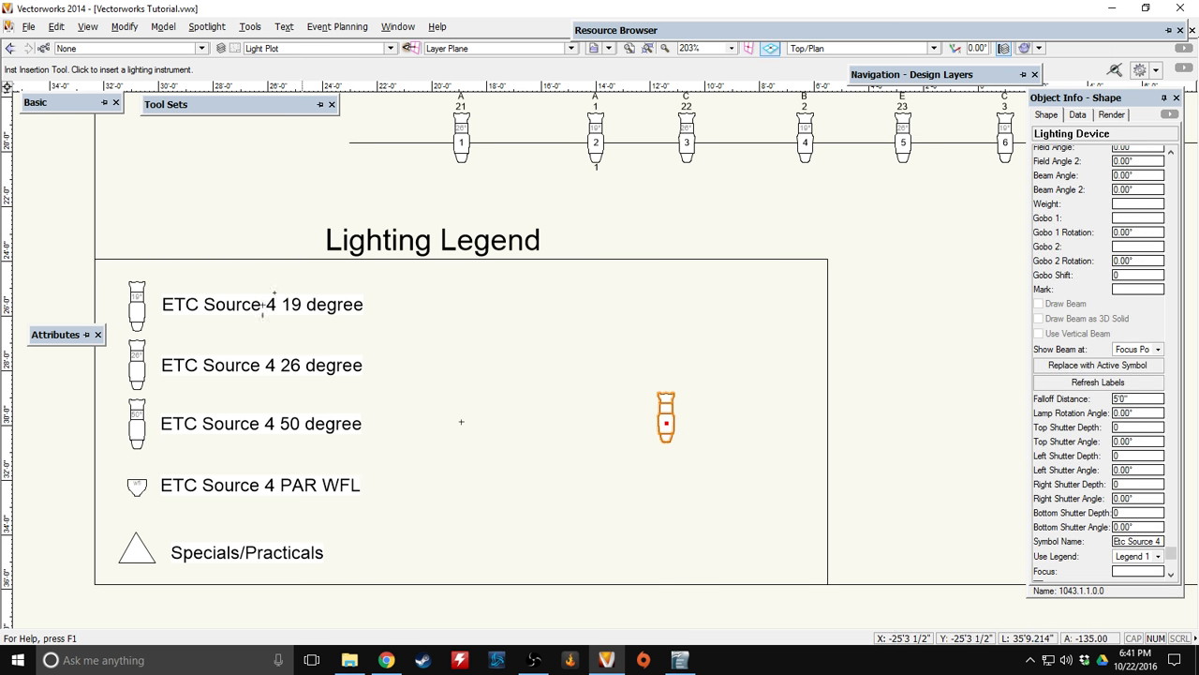
Add the text label "Unit Number" over the body of the sample instrument in the legend box.
left_click(33, 119)
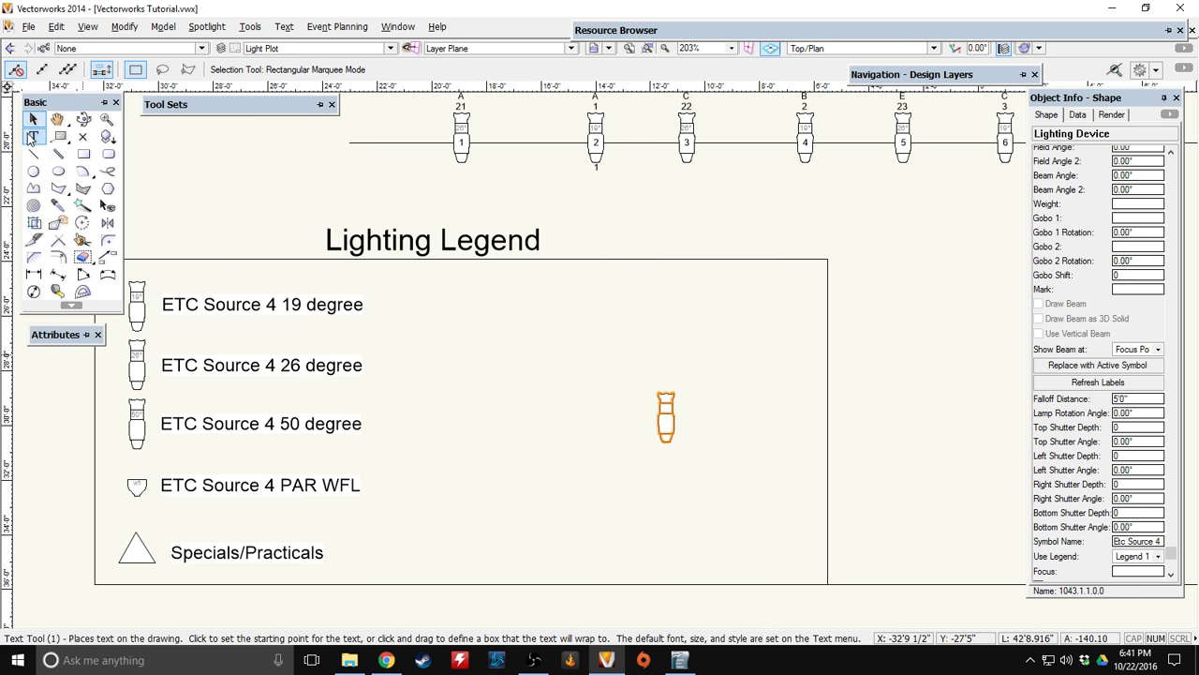
left_click(33, 136)
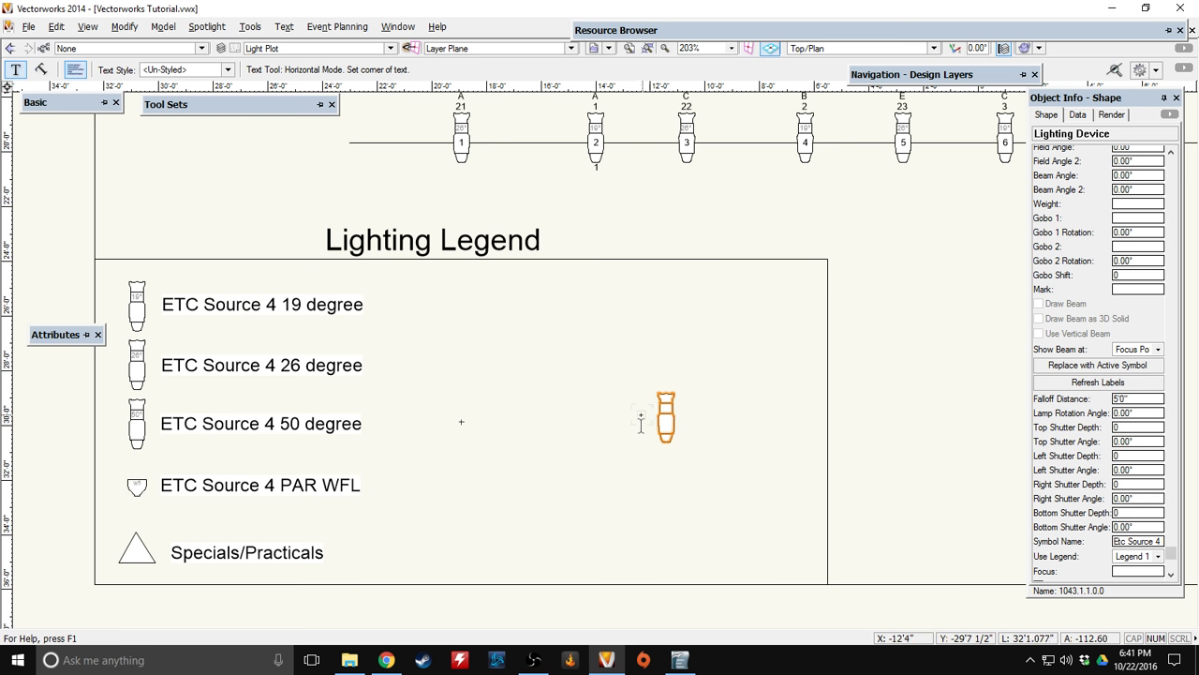
left_click(638, 418)
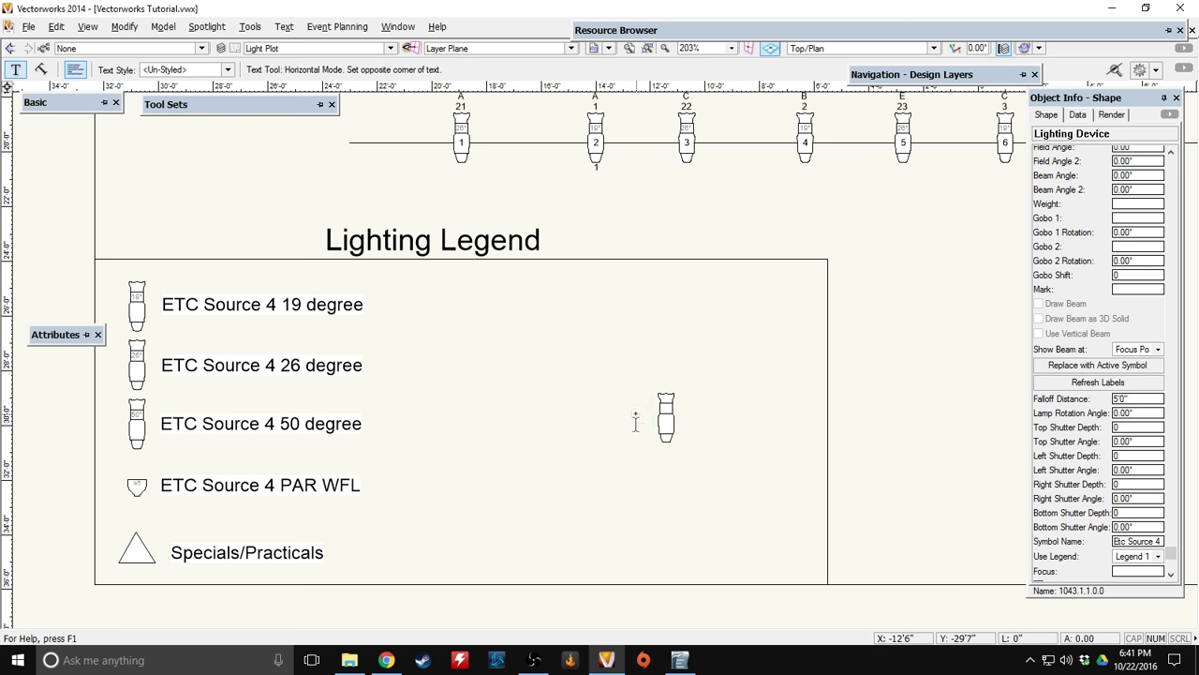
type("U")
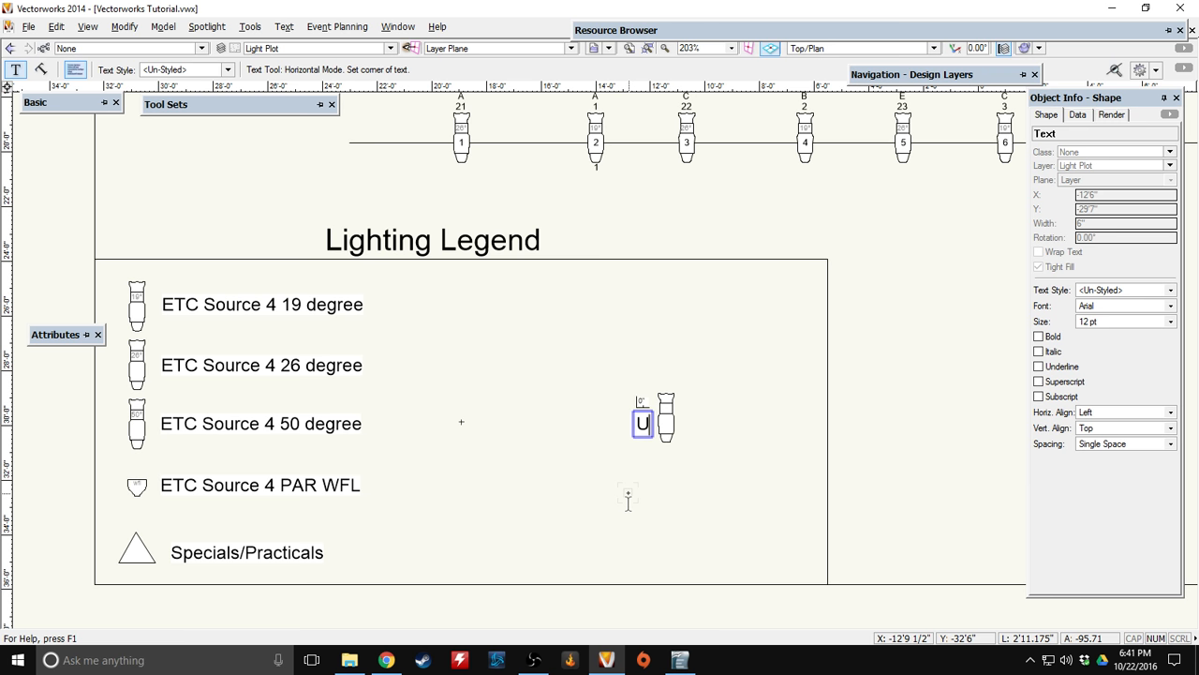
type("nit Number")
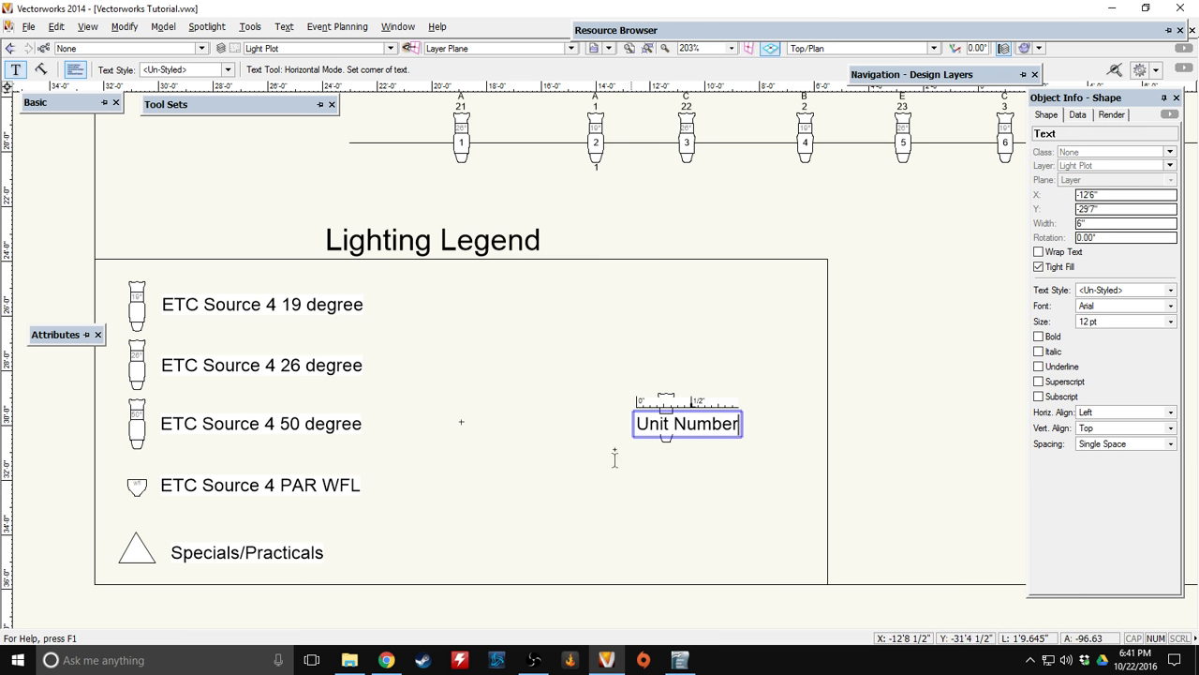
Add the text labels "Channel", "Focus" and "Color" above the sample instrument and "Dimmer" below it.
left_click(643, 373)
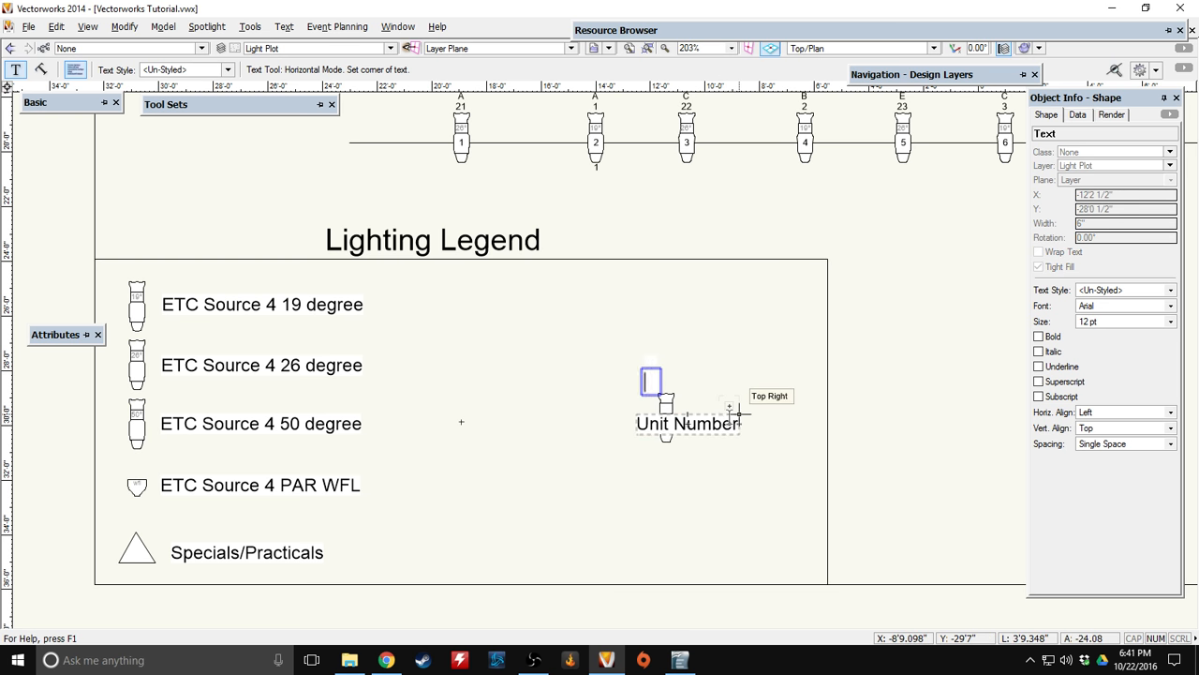
type("Channel")
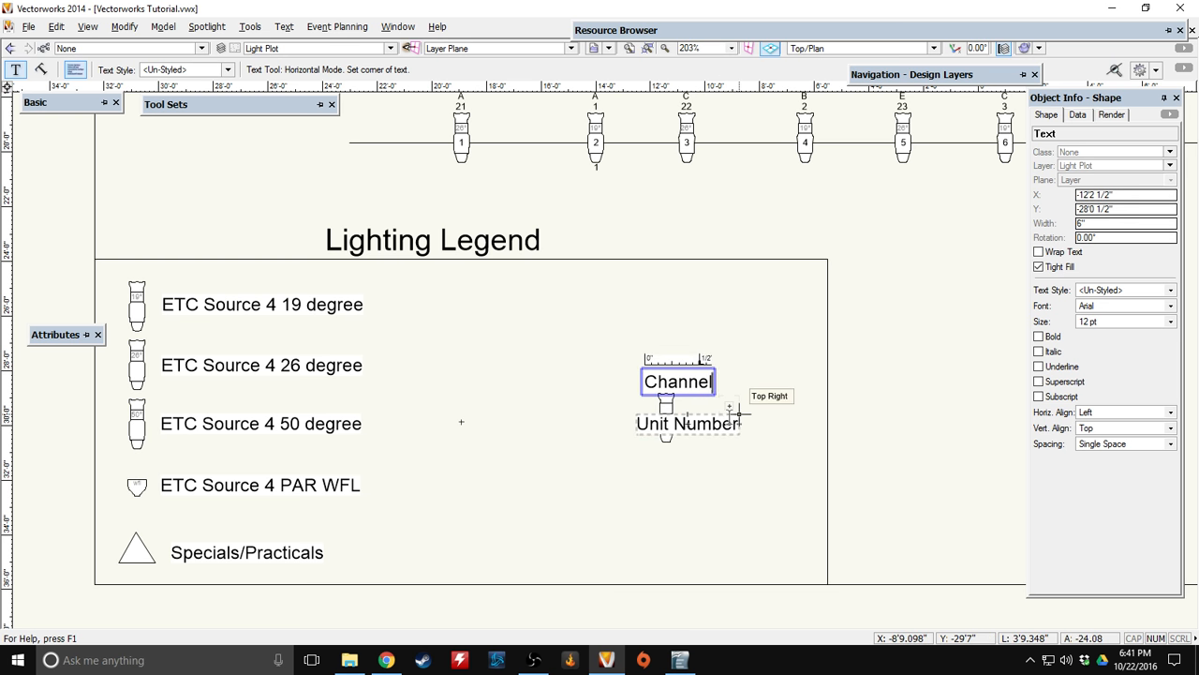
left_click(634, 342)
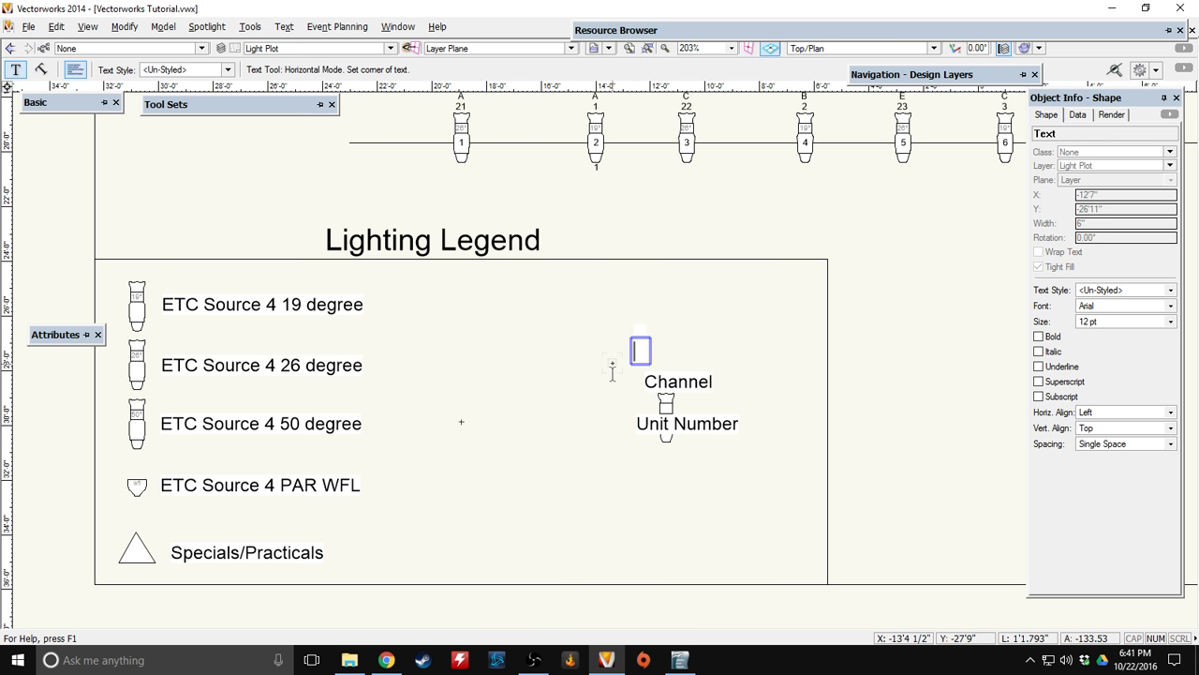
type("Focus")
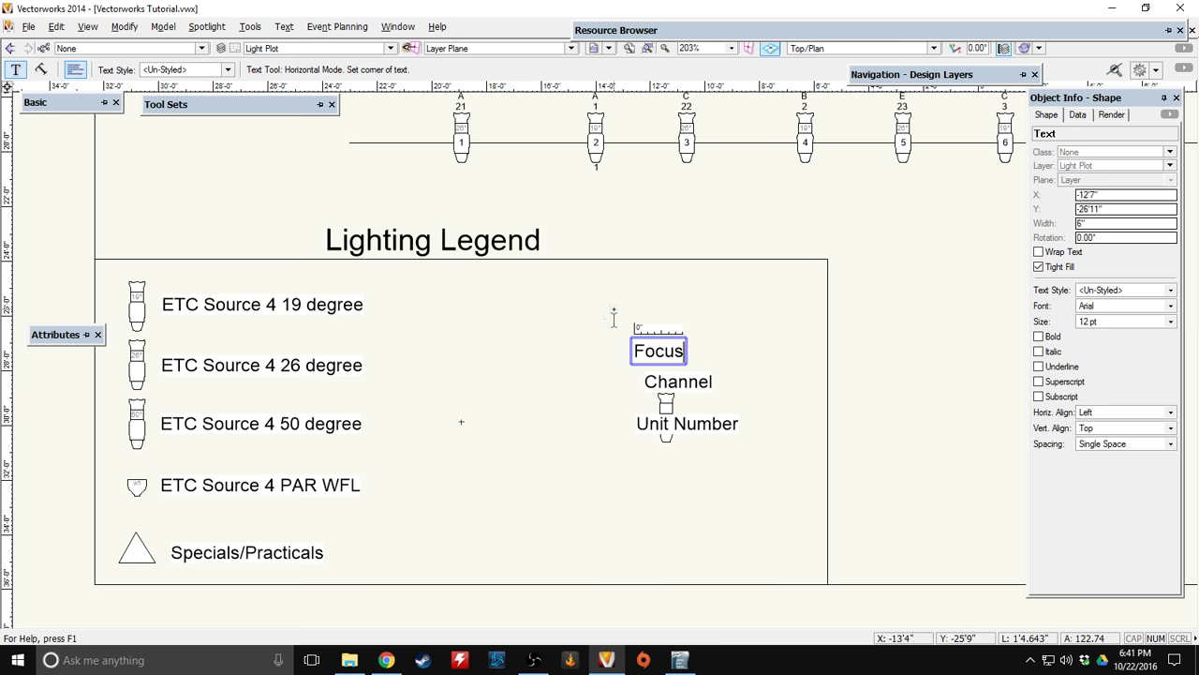
left_click(617, 307)
type("Color")
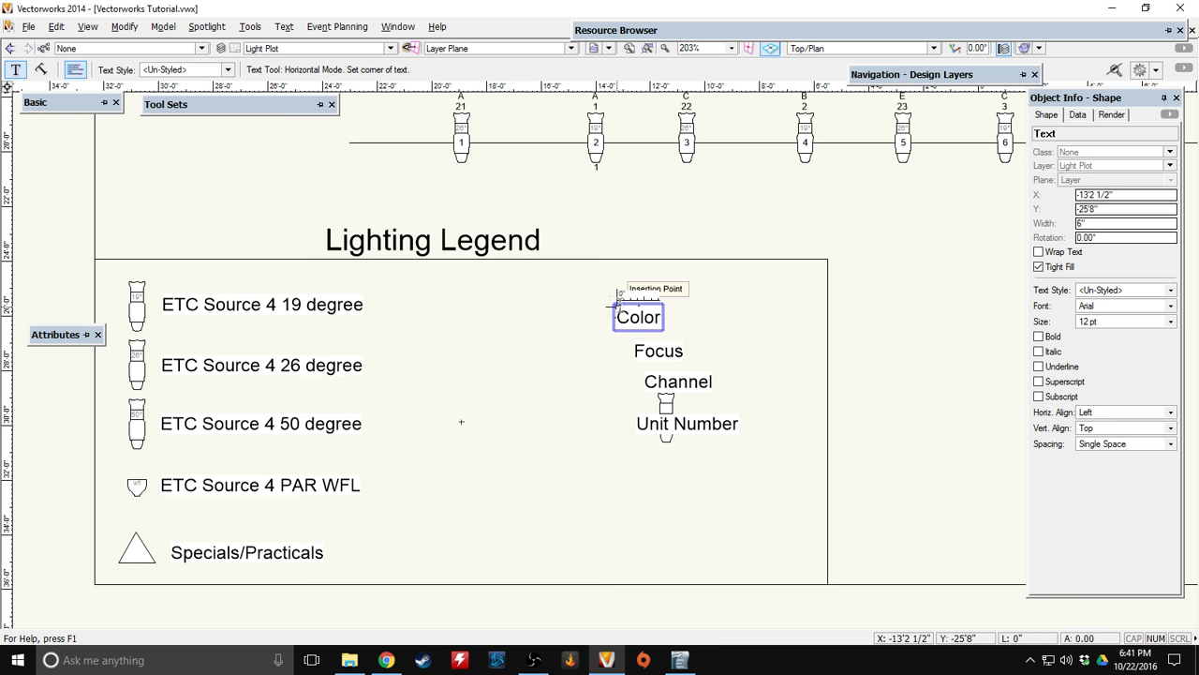
left_click(636, 451)
type("Dimmer")
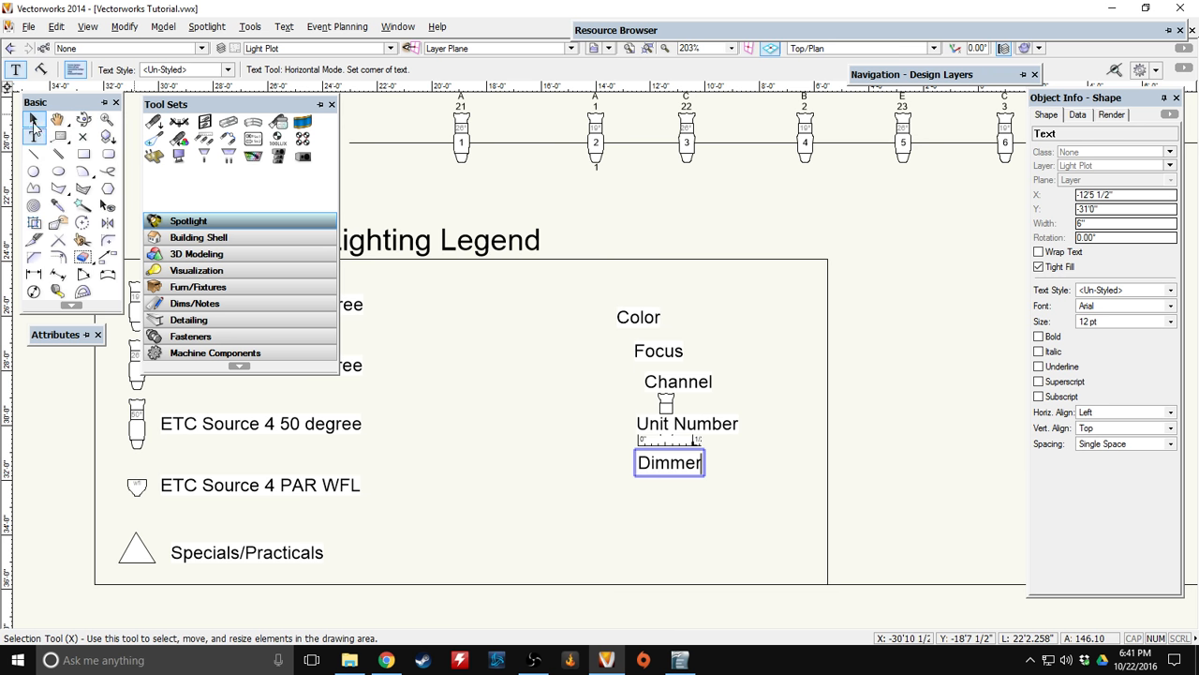
Set the text size of the sample instrument's five labels to 10 pt and deselect them.
left_click(35, 128)
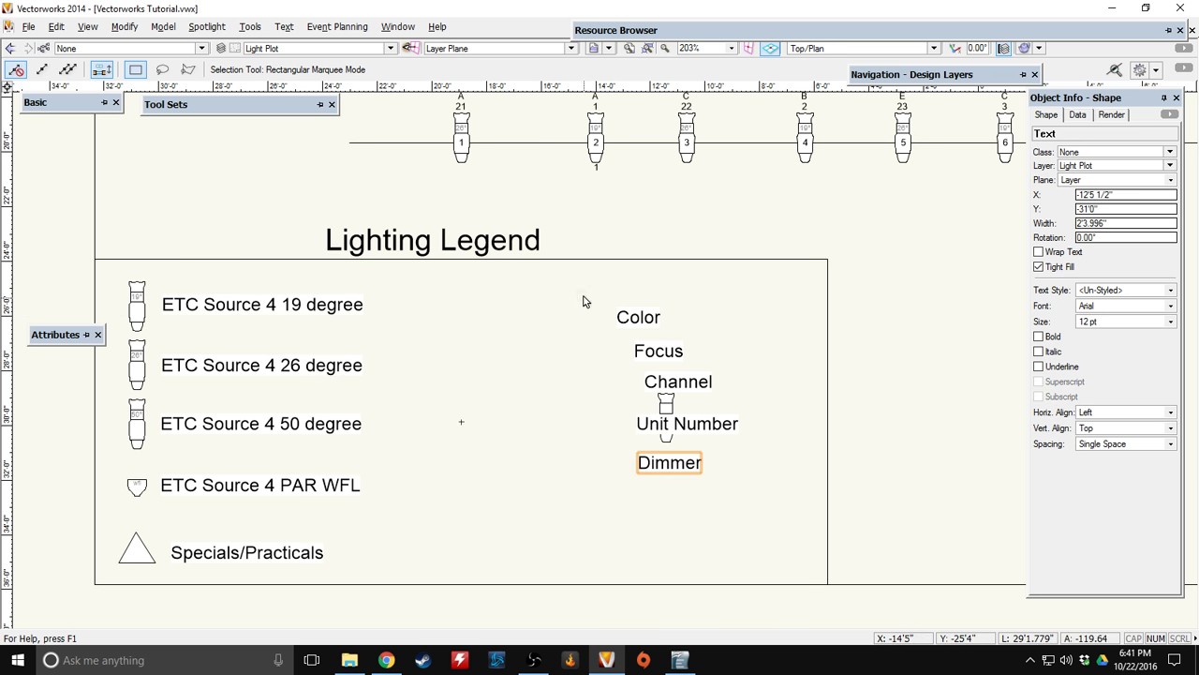
left_click_drag(589, 299, 770, 495)
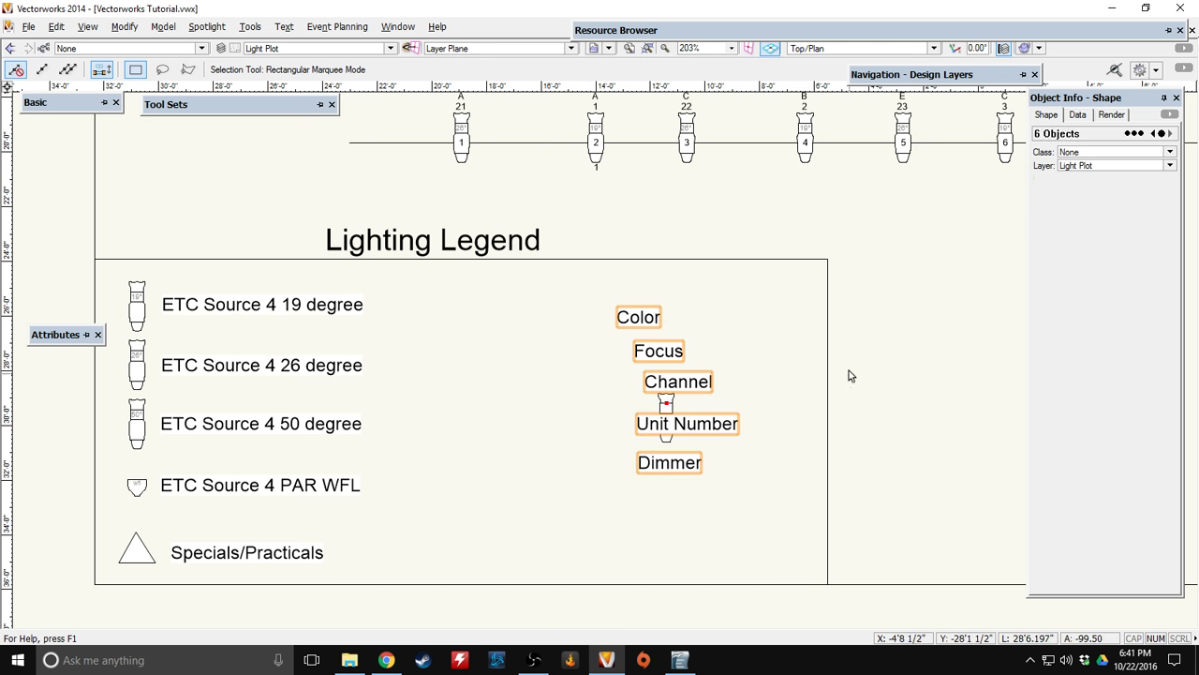
left_click(1103, 323)
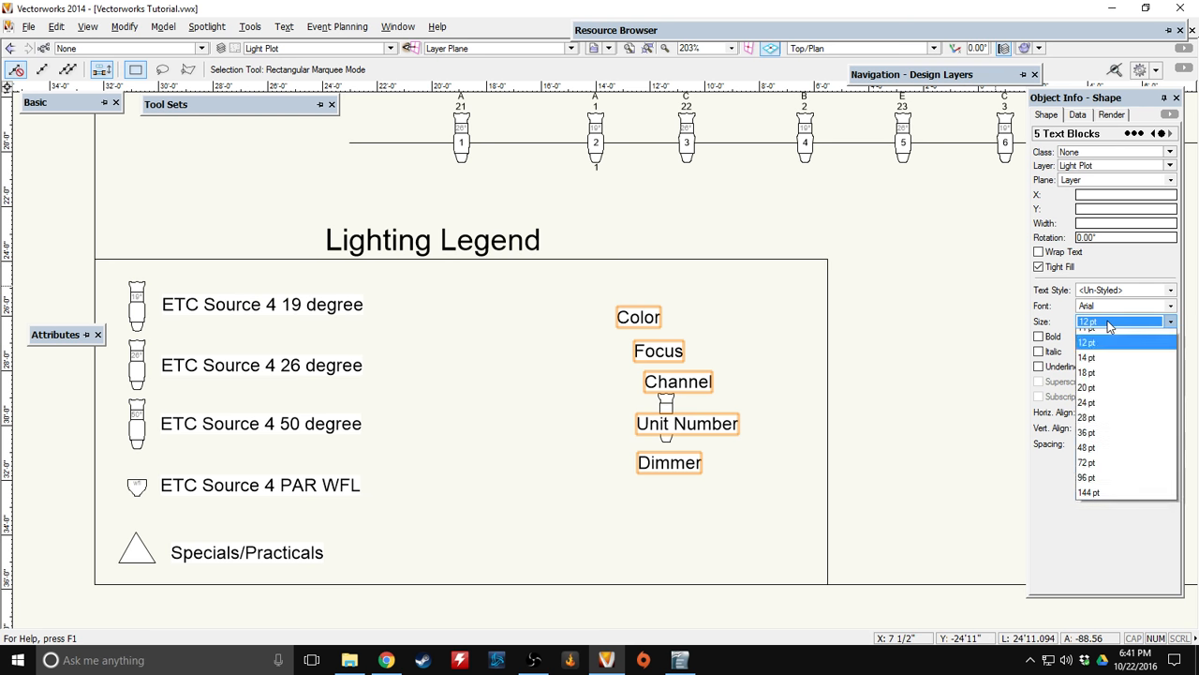
left_click(1103, 444)
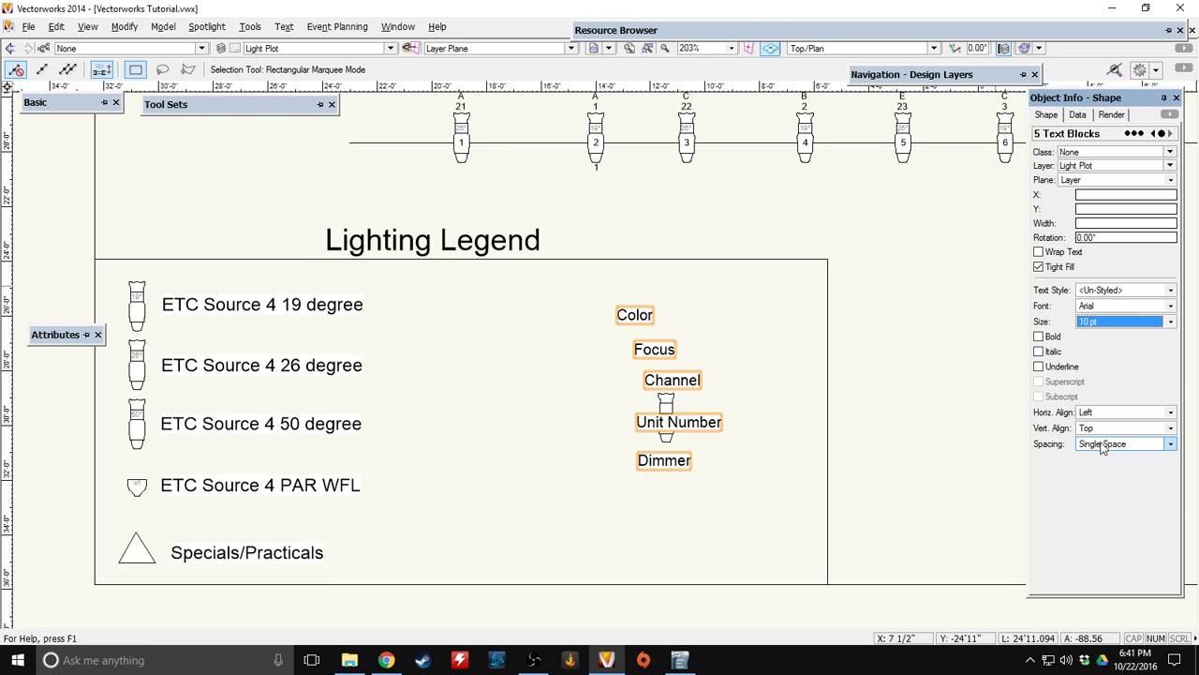
left_click(754, 352)
Centre the "Unit Number" label on the sample instrument's body and place "Channel" centred just above the instrument, clear of its outline.
scroll(681, 422, "up", 3)
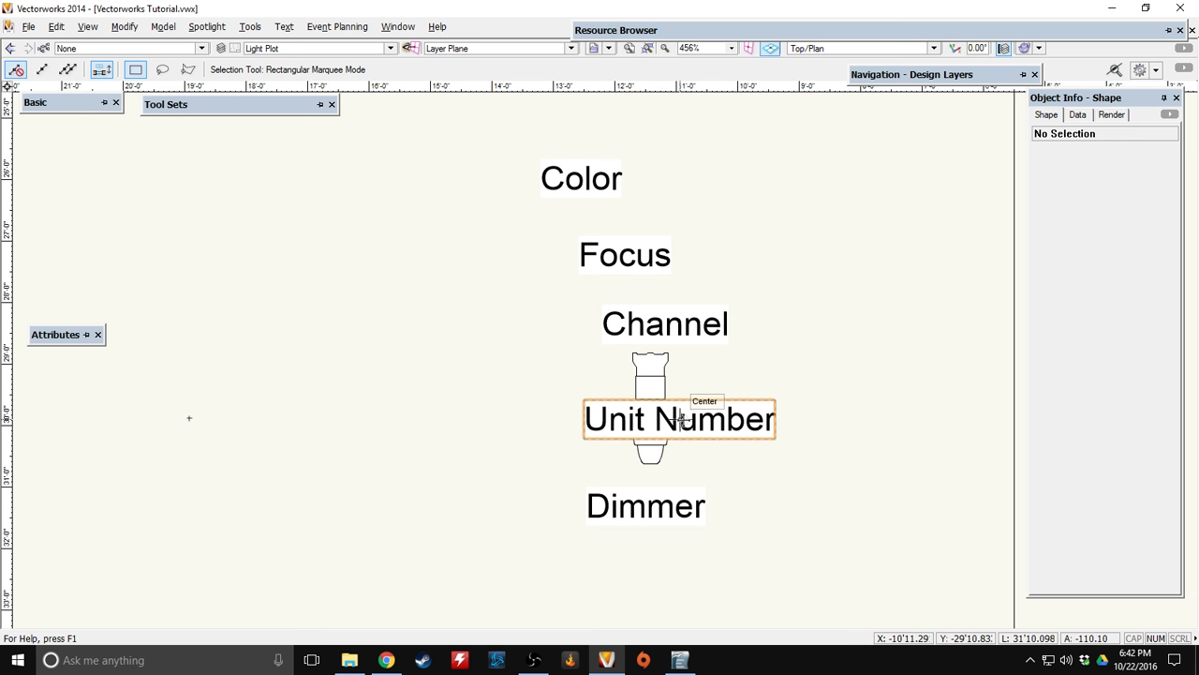
left_click_drag(681, 421, 652, 411)
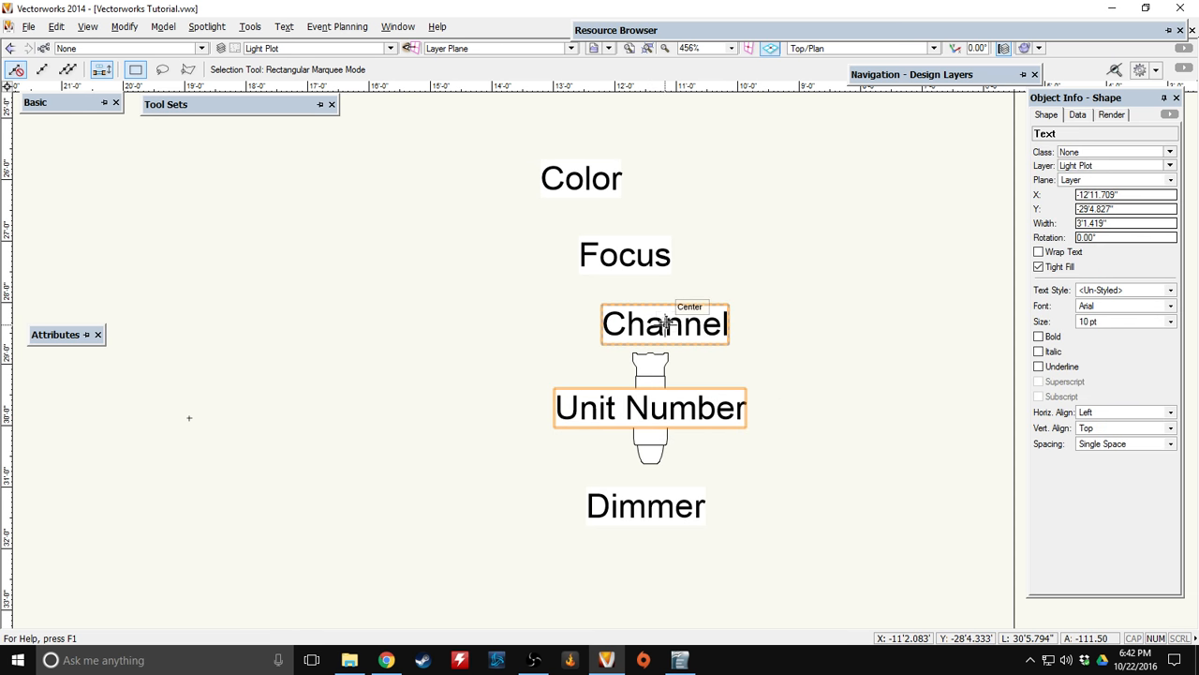
left_click_drag(665, 324, 649, 342)
key("shift+Up")
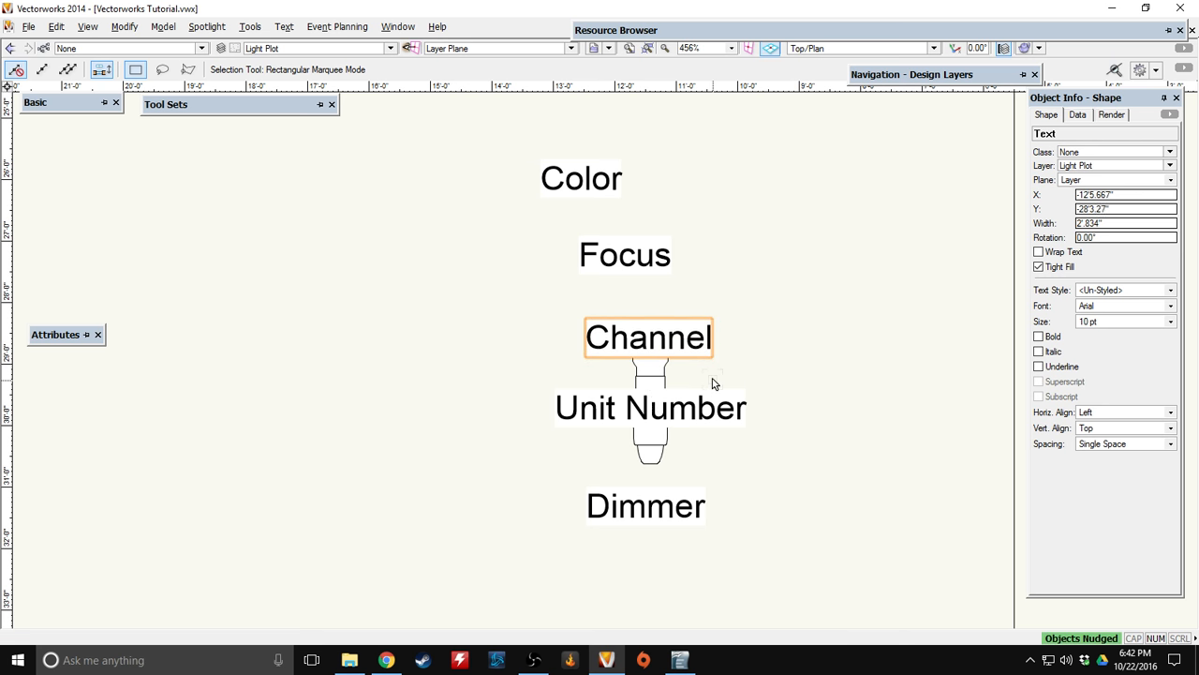
key("shift+Up")
key("shift+Up")
key("shift+Up")
key("shift+Up")
key("shift+Up")
key("shift+Up")
key("shift+Up")
key("shift+Up")
key("shift+Up")
key("shift+Up")
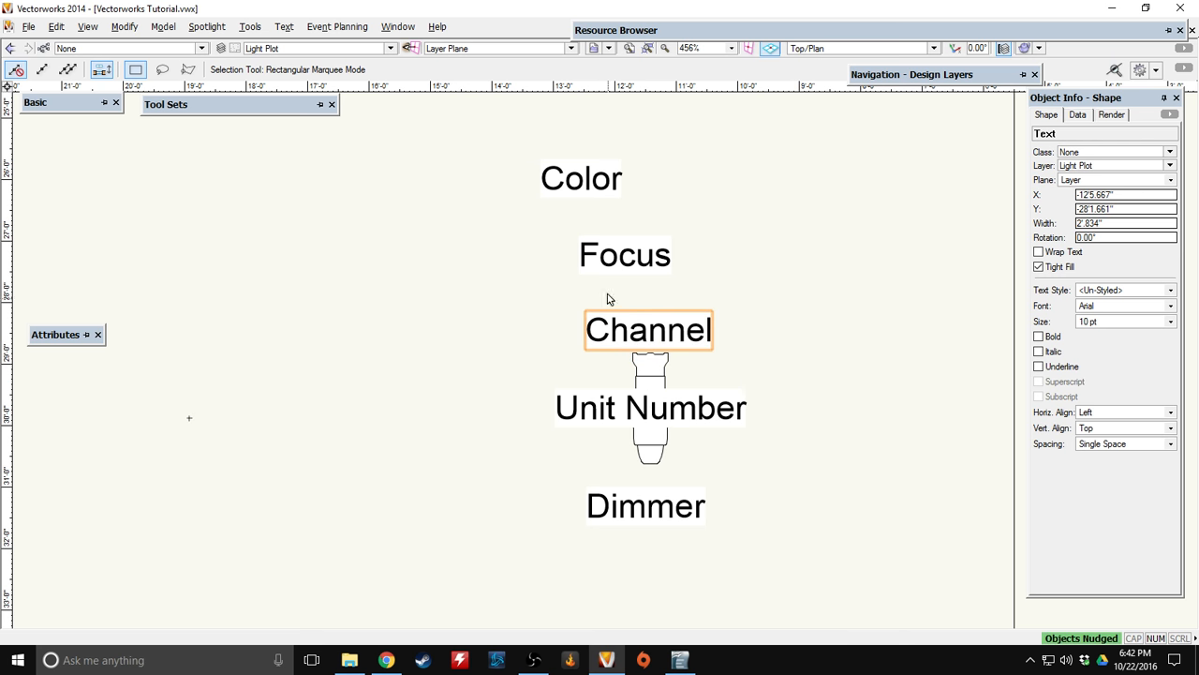
Stack the "Focus" and "Color" labels directly above "Channel" and move "Dimmer" up to the sample instrument's lower end.
left_click_drag(623, 255, 648, 291)
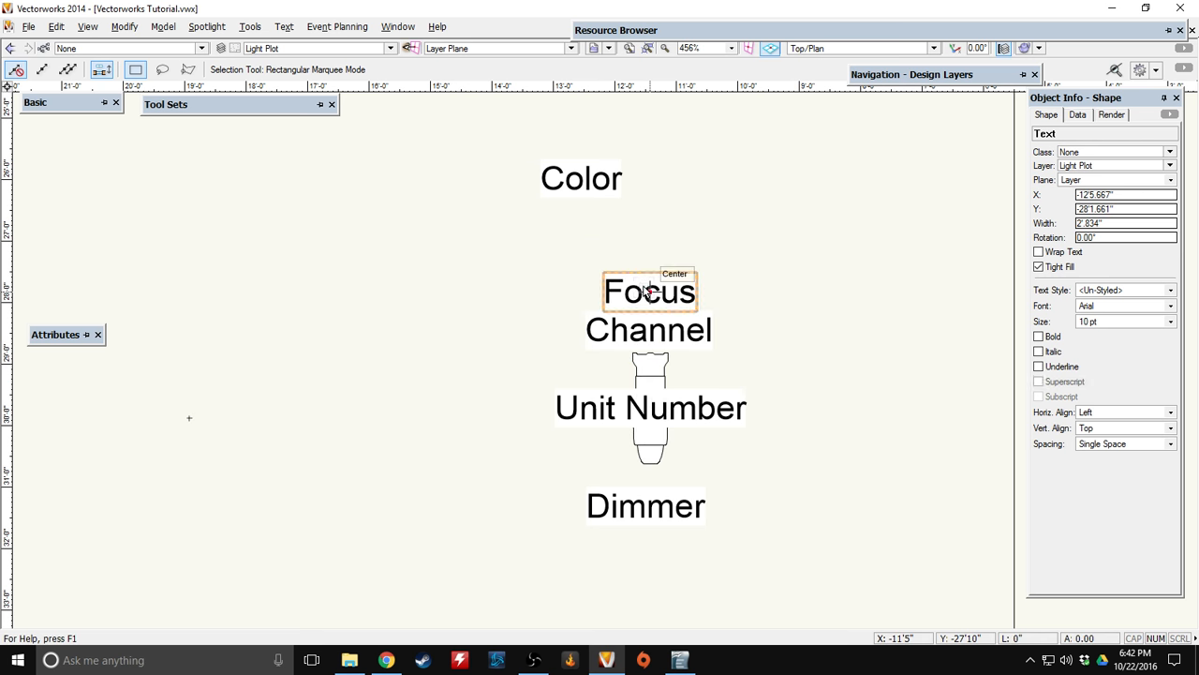
left_click_drag(582, 184, 645, 255)
left_click_drag(643, 506, 651, 476)
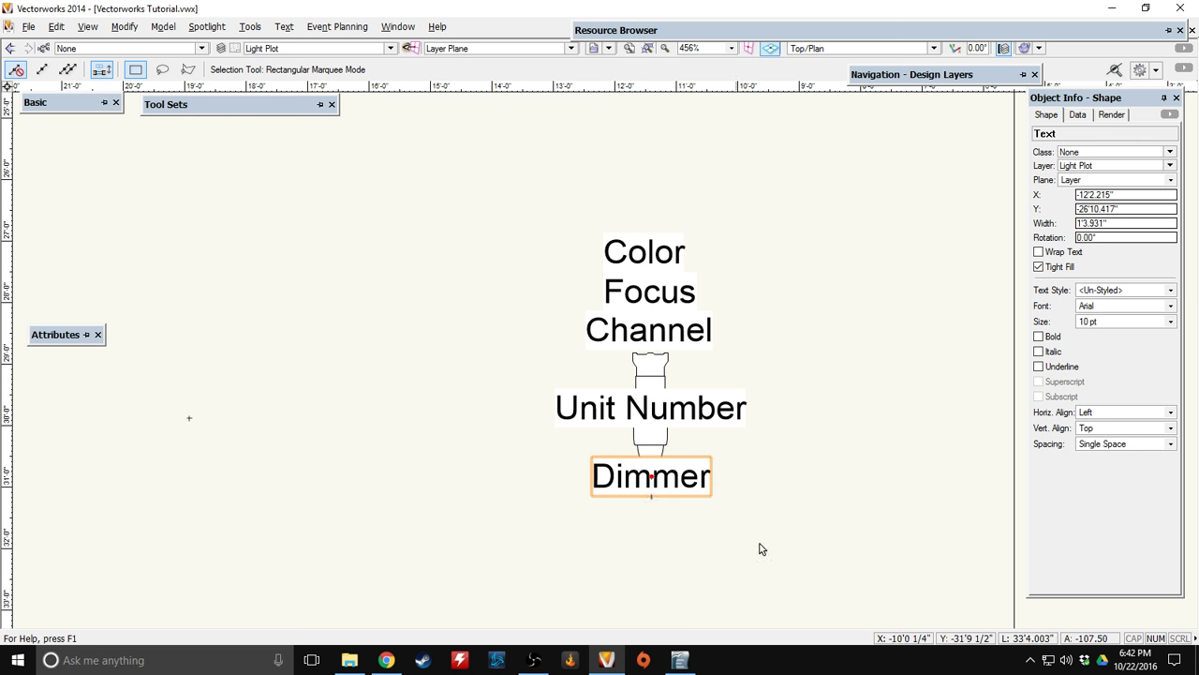
Remove the background fill from the sample instrument's five text labels and deselect them.
left_click(651, 408, "shift")
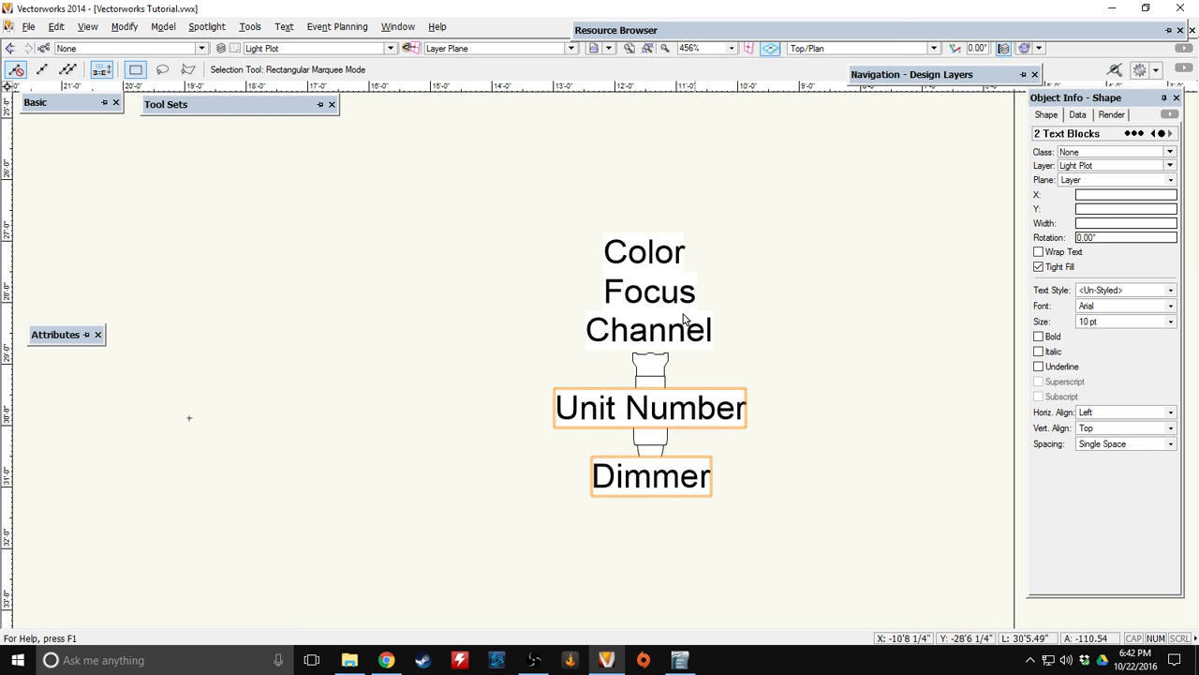
left_click(656, 291, "shift")
left_click(683, 330, "shift")
left_click(661, 260, "shift")
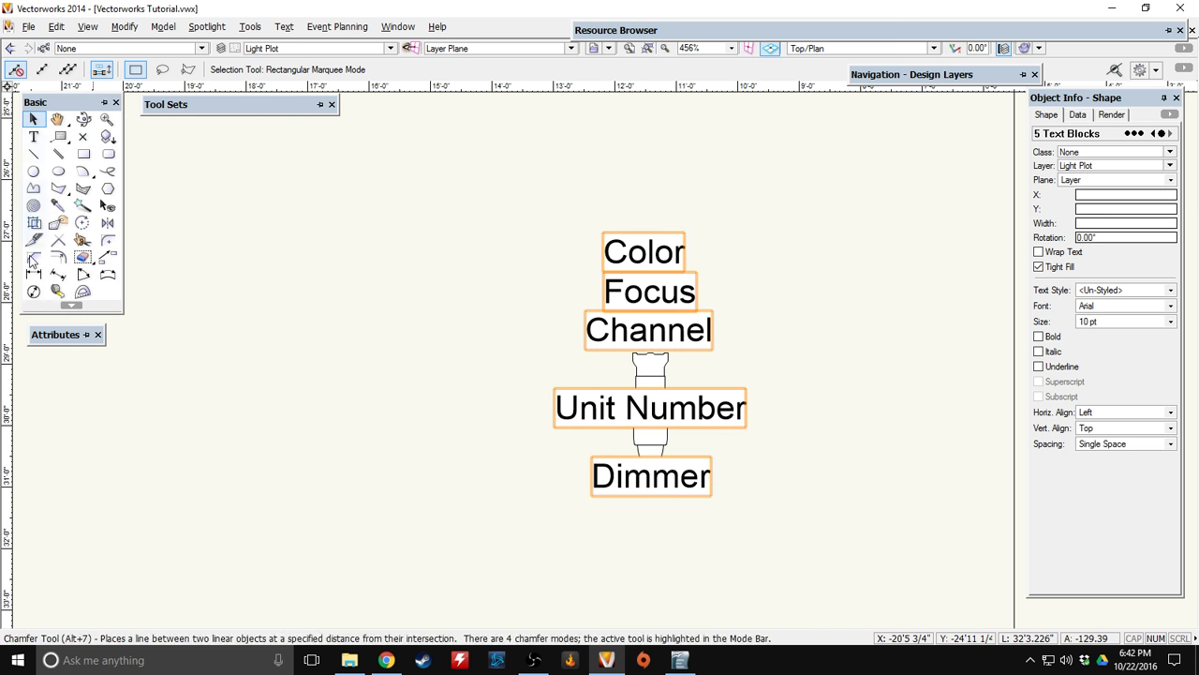
left_click(62, 354)
left_click(88, 367)
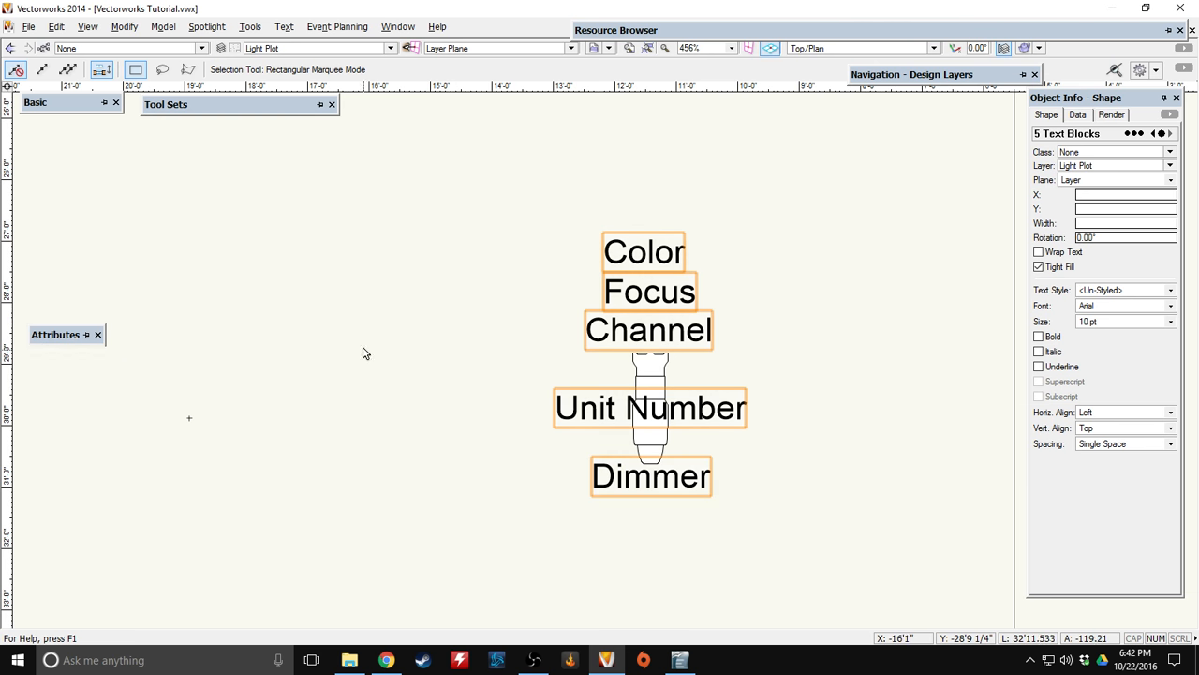
left_click(365, 352)
Move the sample instrument with its five labels closer to the column of instrument names in the legend box.
scroll(393, 325, "down", 3)
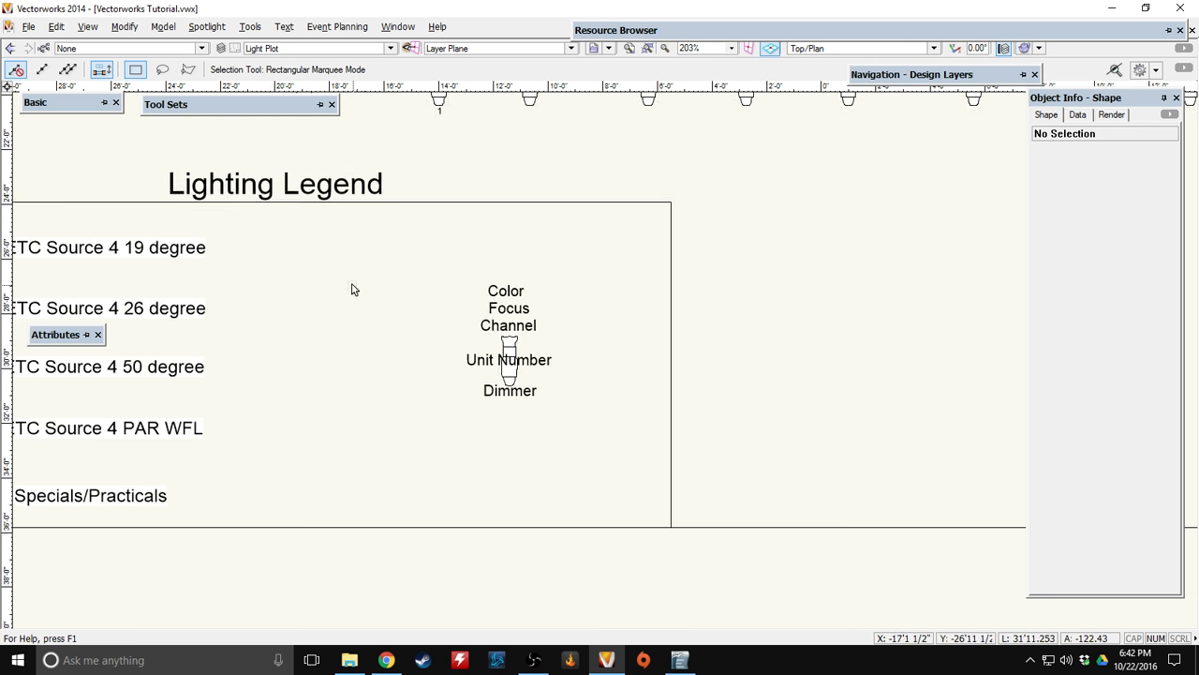
middle_click_drag(350, 287, 421, 383)
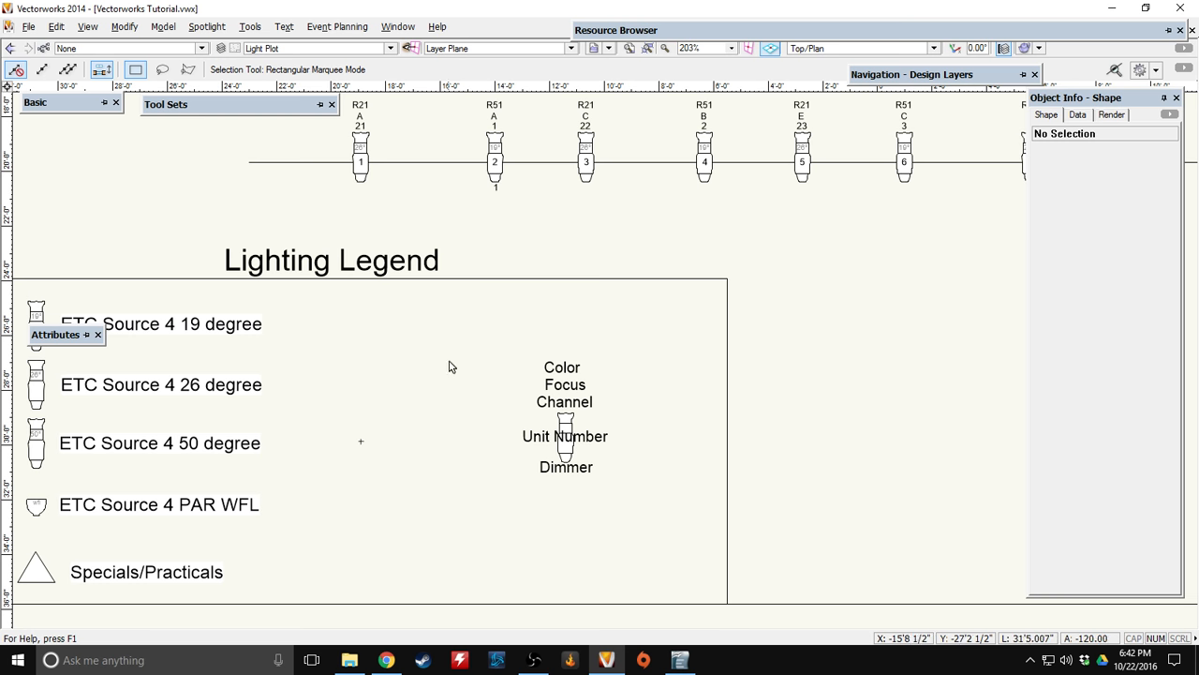
left_click_drag(453, 318, 721, 587)
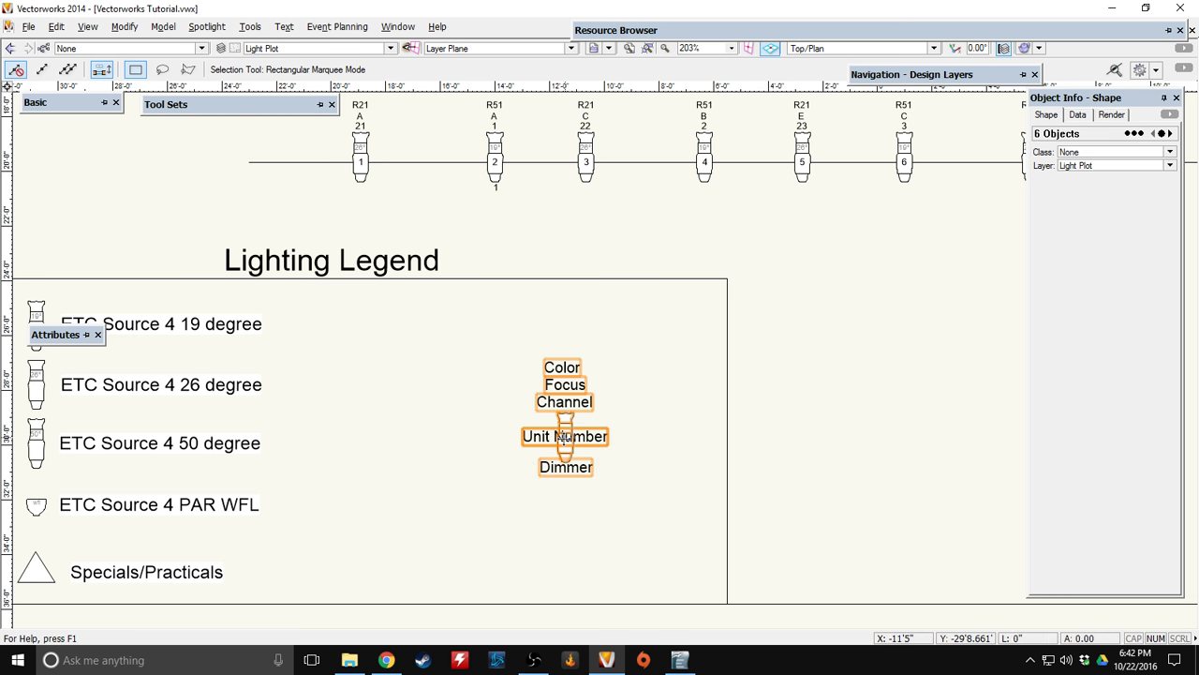
left_click_drag(564, 450, 360, 454)
left_click(642, 485)
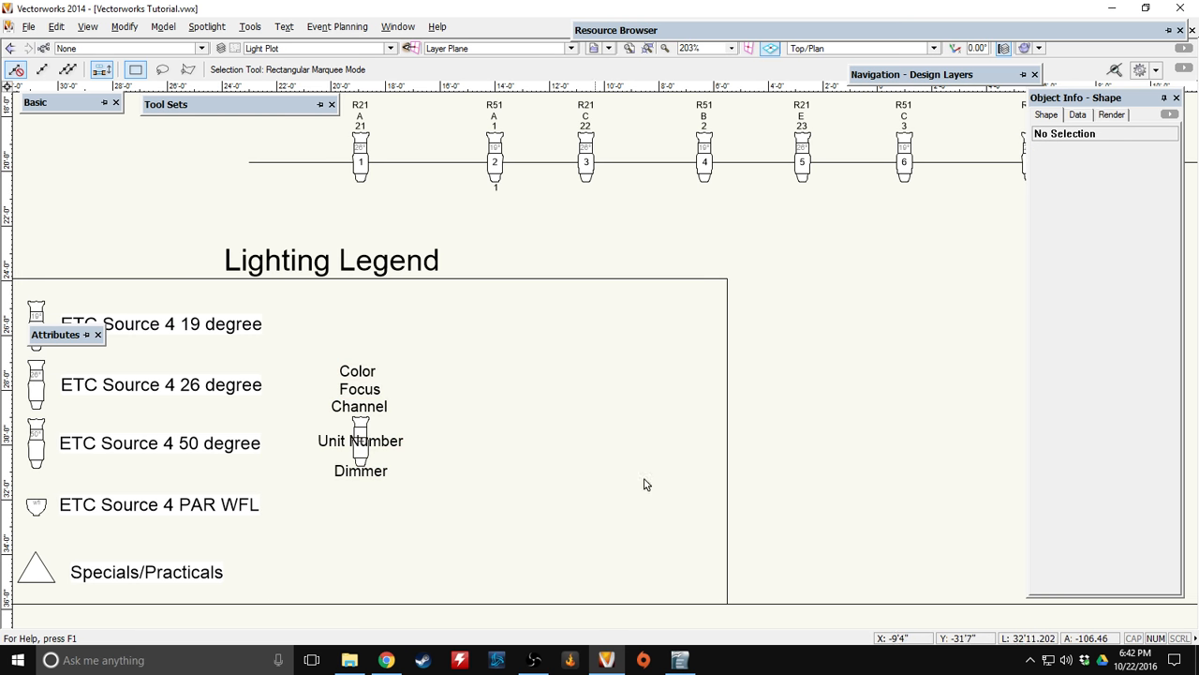
Pull in the legend rectangle's right edge to make it 16'6" wide, ending just past the sample instrument, and deselect it.
left_click(726, 431)
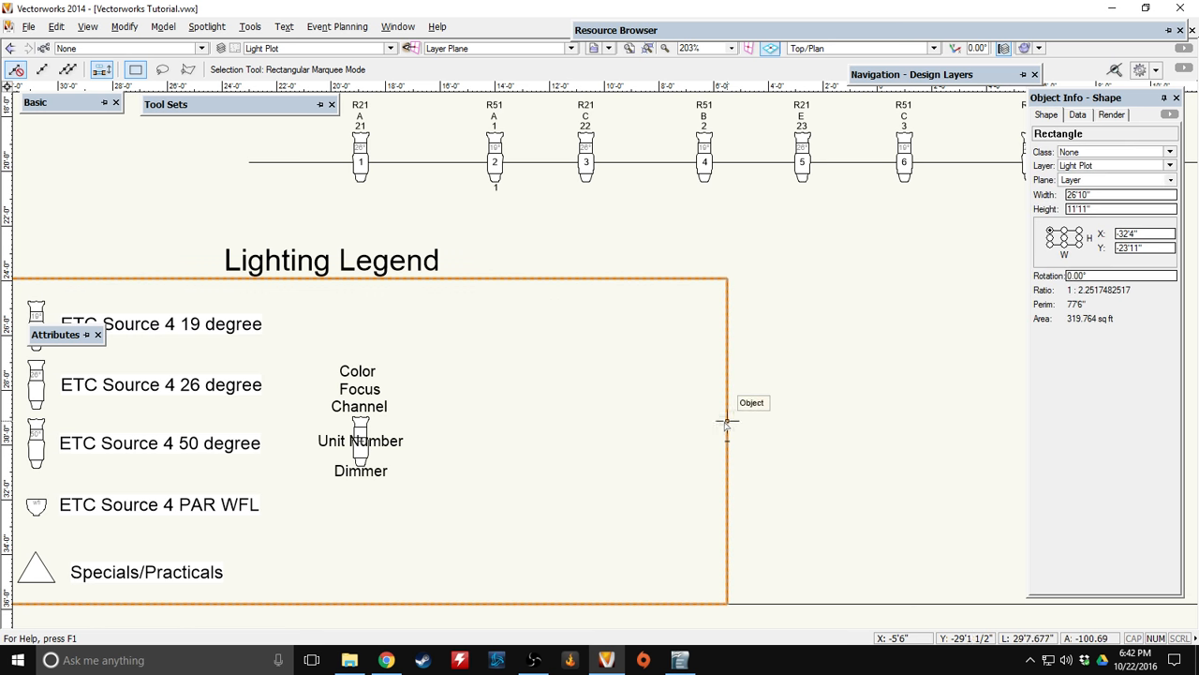
left_click(41, 70)
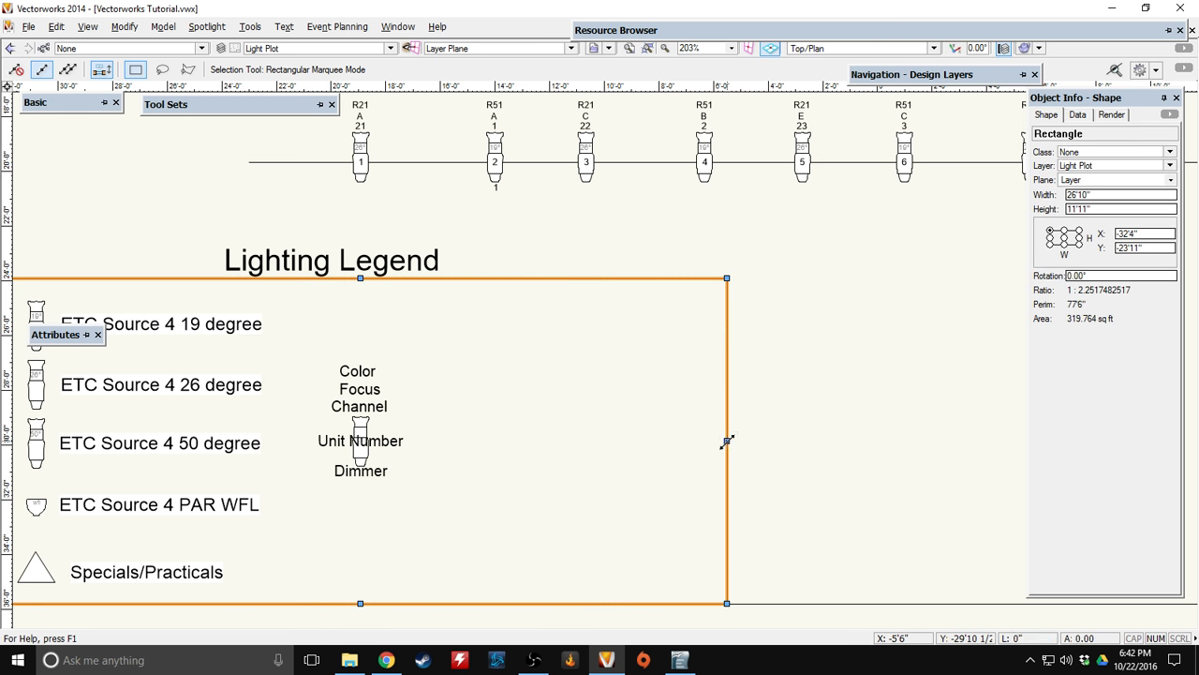
left_click_drag(727, 440, 445, 450)
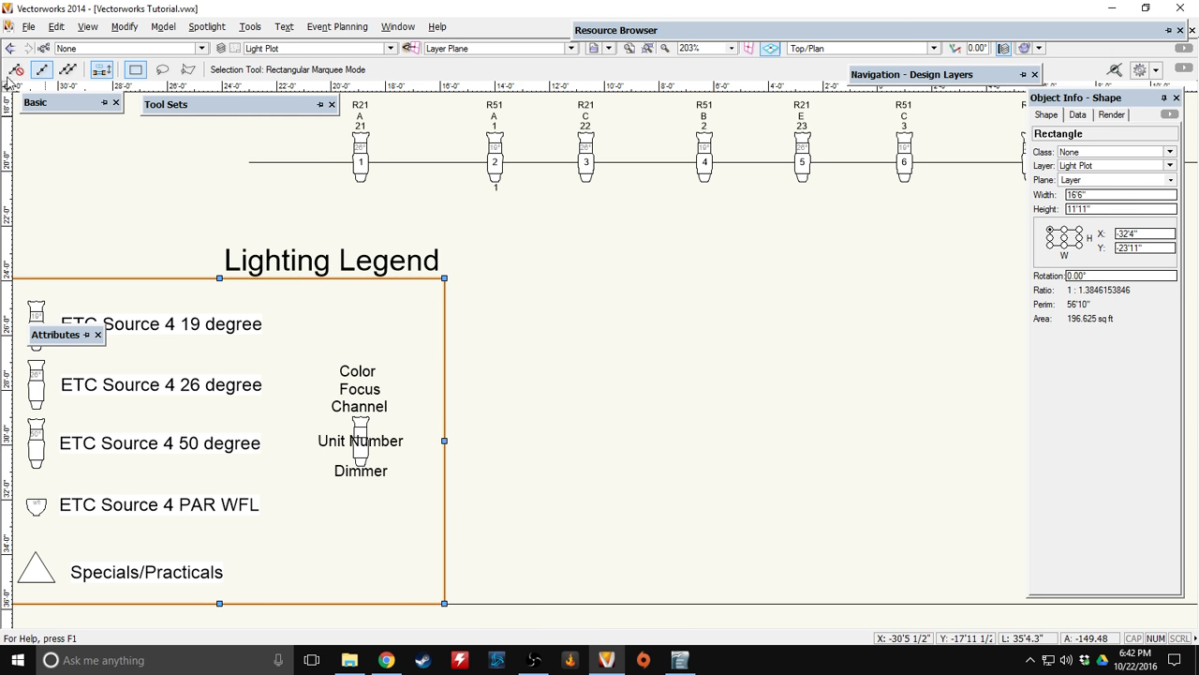
left_click(594, 357)
Draw a rectangle about 20'3" wide and 11'1" high in the border's lower-right corner and remove its fill.
scroll(565, 351, "down", 2)
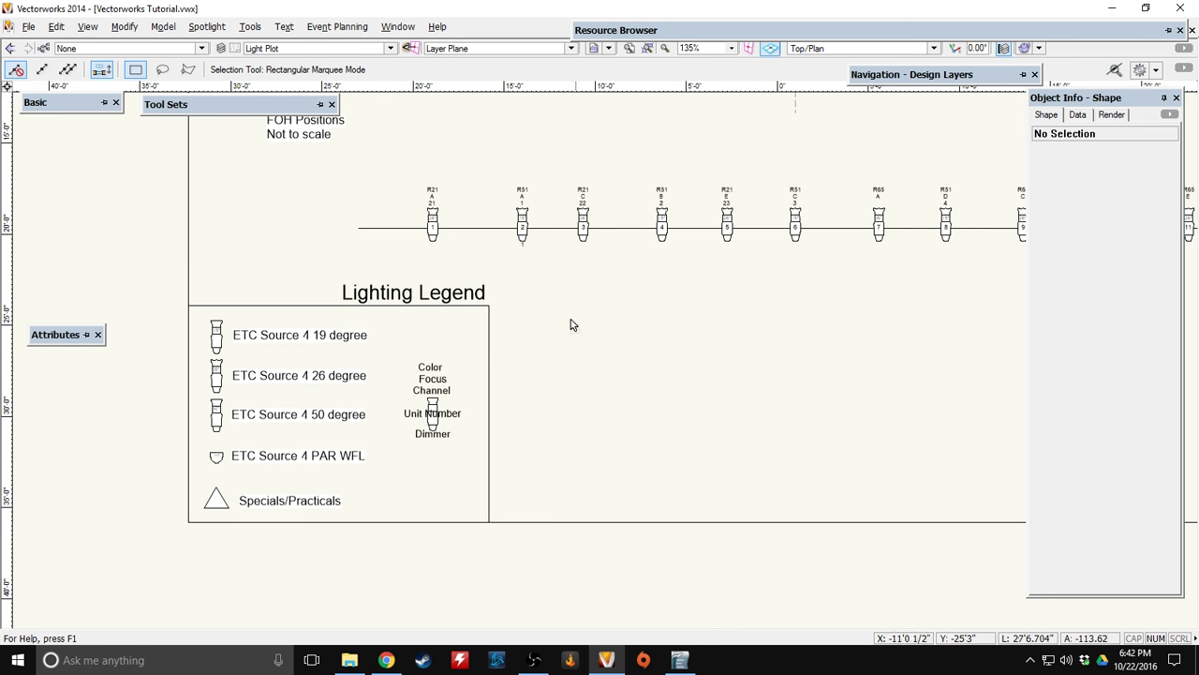
middle_click_drag(716, 365, 362, 365)
middle_click_drag(601, 355, 217, 372)
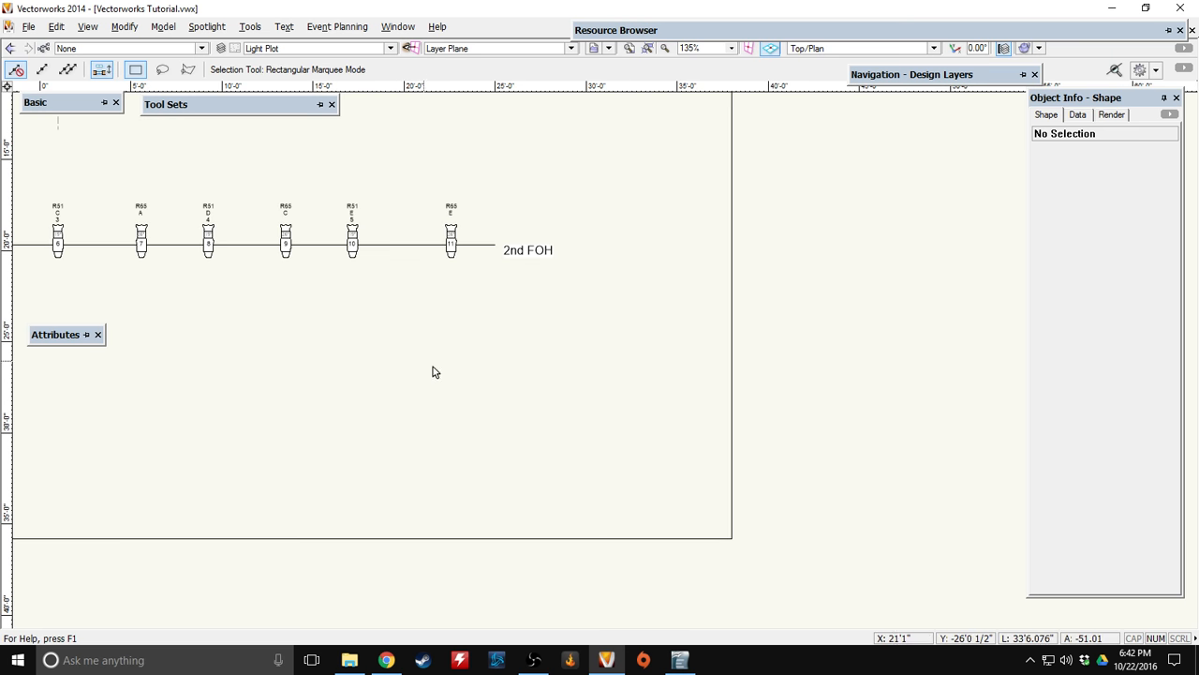
middle_click_drag(432, 350, 520, 401)
mouse_move(81, 107)
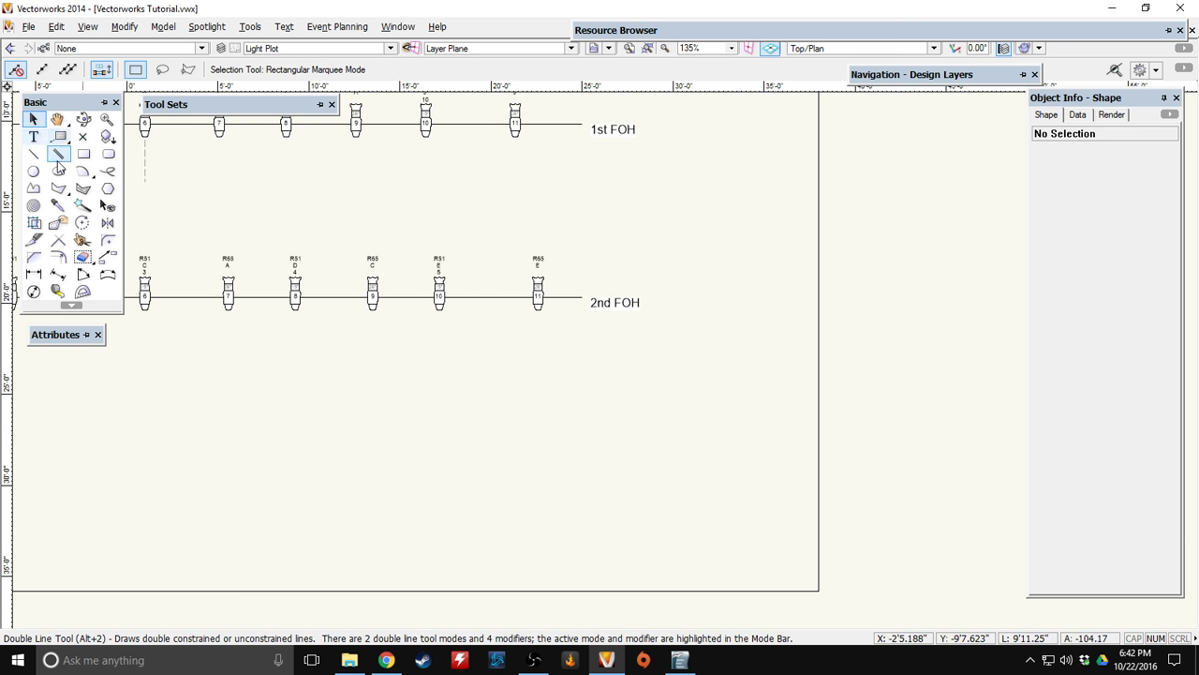
left_click(84, 154)
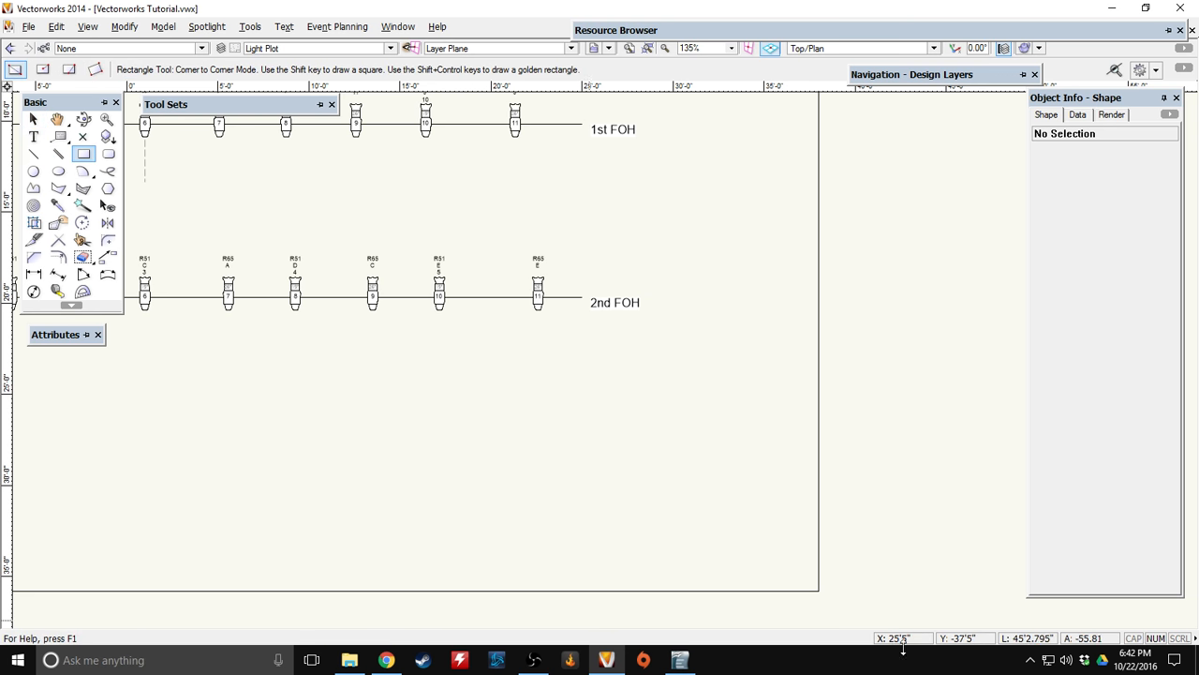
left_click(819, 591)
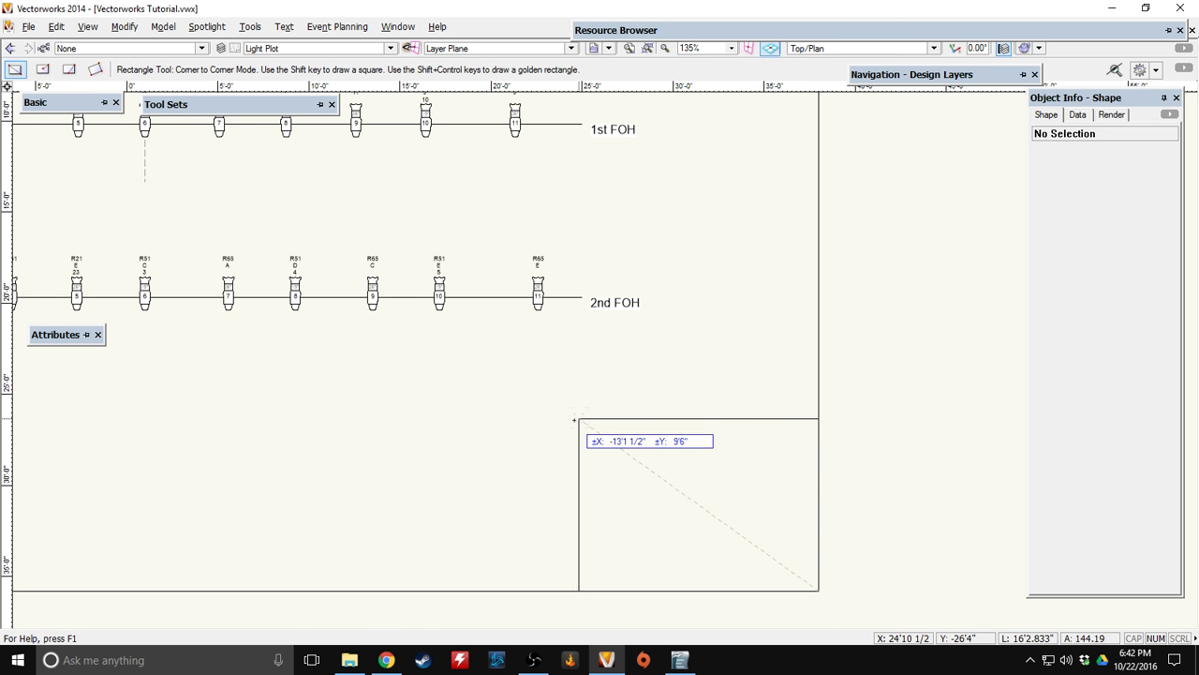
left_click(449, 387)
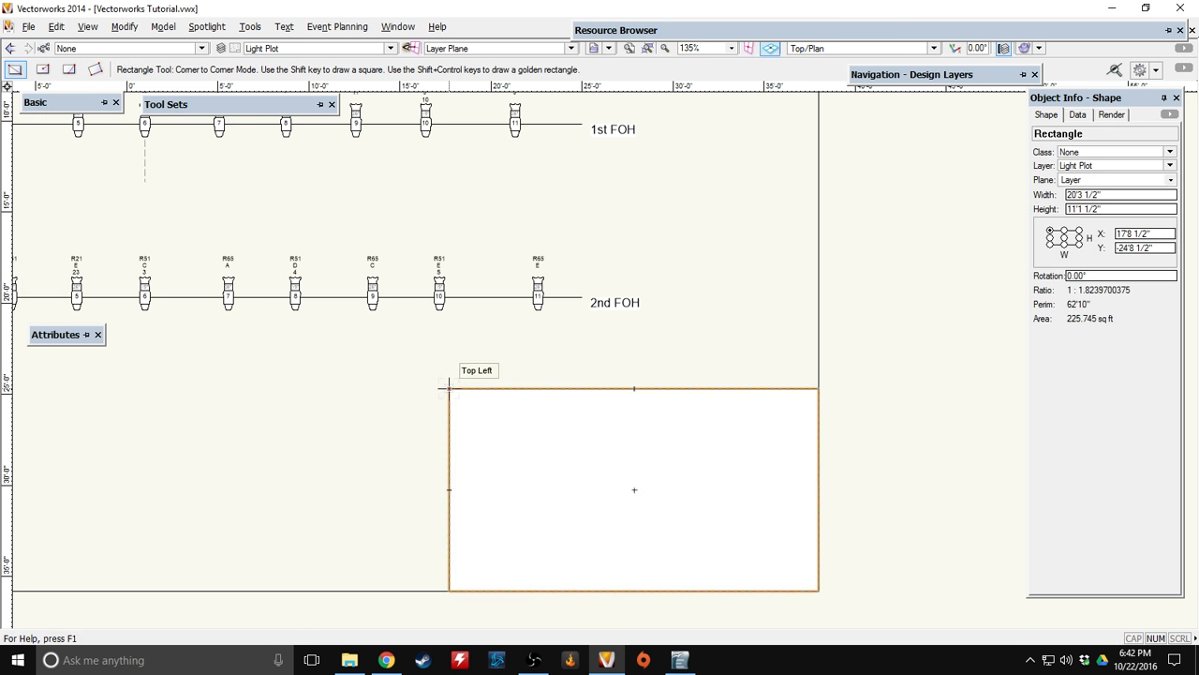
left_click(75, 351)
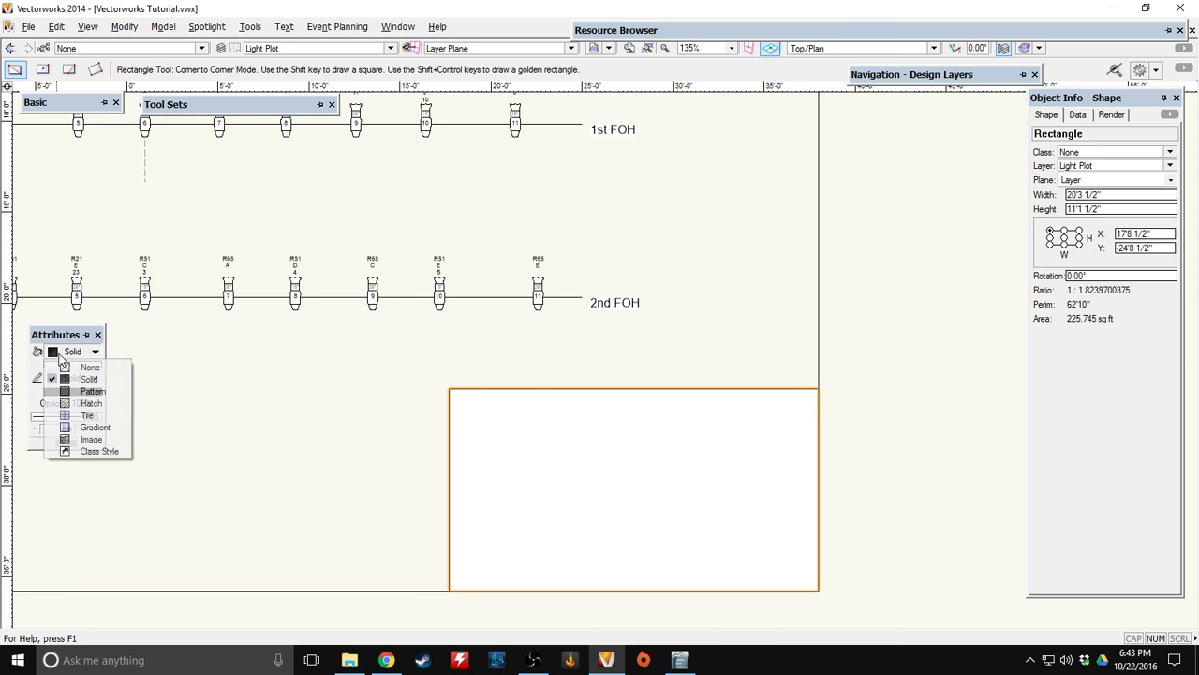
left_click(85, 366)
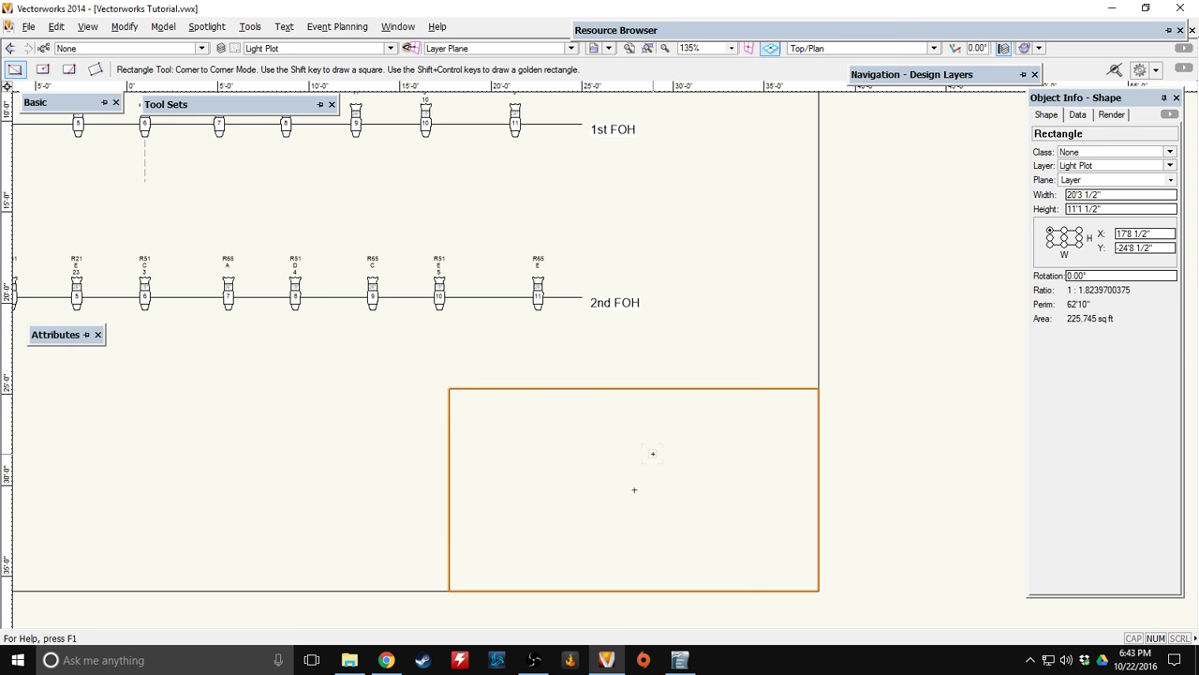
Draw an unfilled title strip about 4'5" high across the full width of the corner box's upper part.
left_click(448, 388)
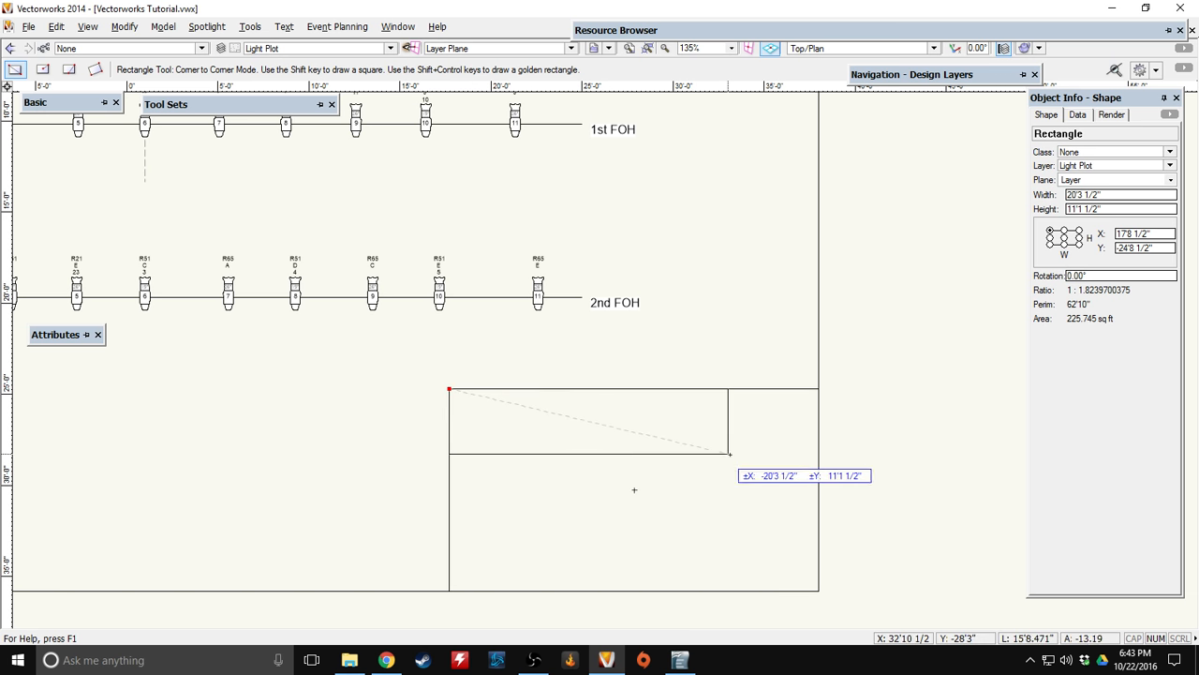
left_click(818, 469)
left_click(72, 352)
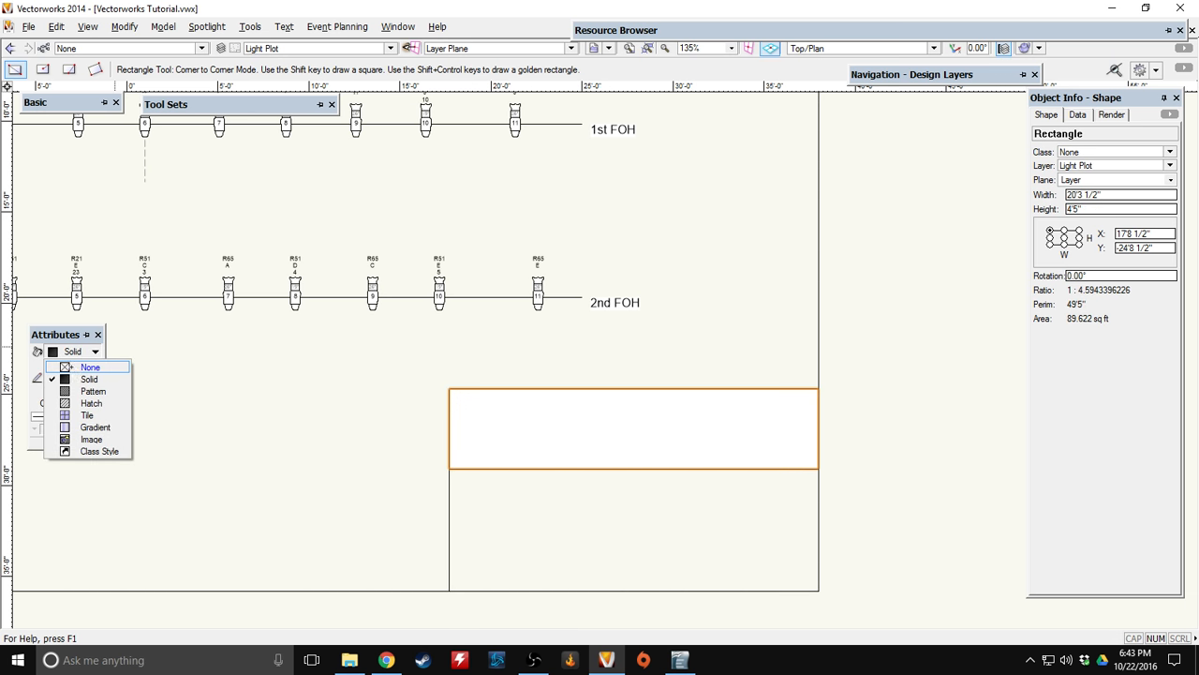
left_click(89, 366)
Stack three rectangles about 10'2" wide and 2'1", 1'9" and 2'10" high beneath the title strip, filling the corner box's left half.
left_click(449, 469)
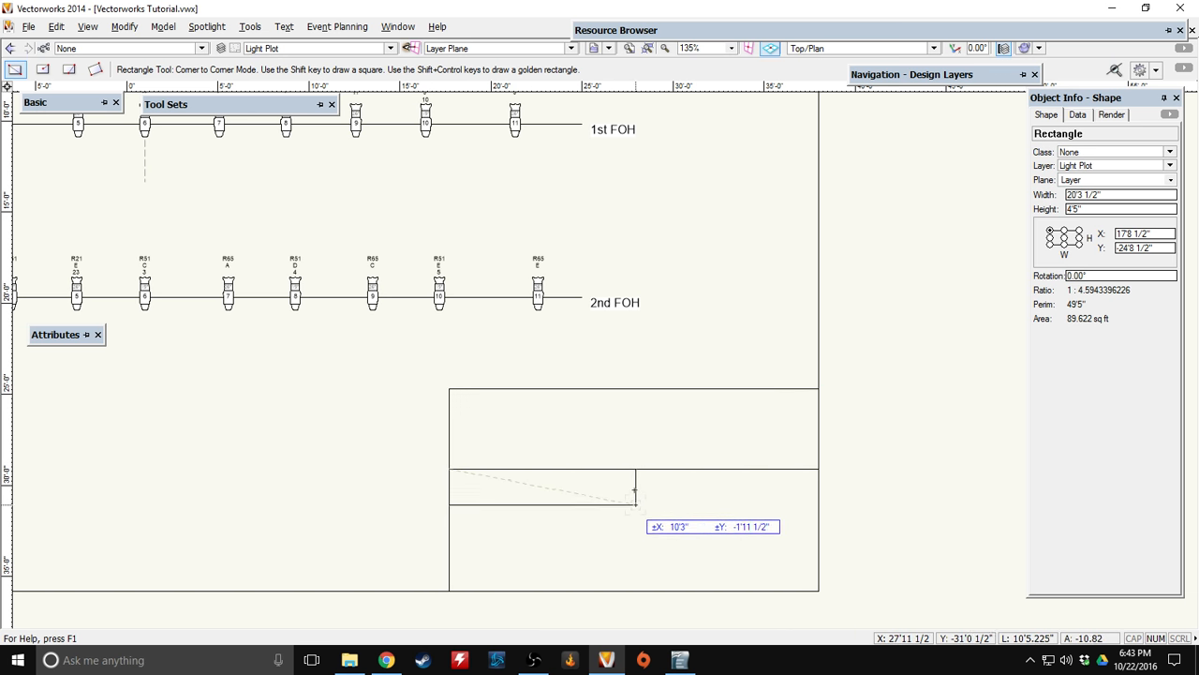
left_click(635, 506)
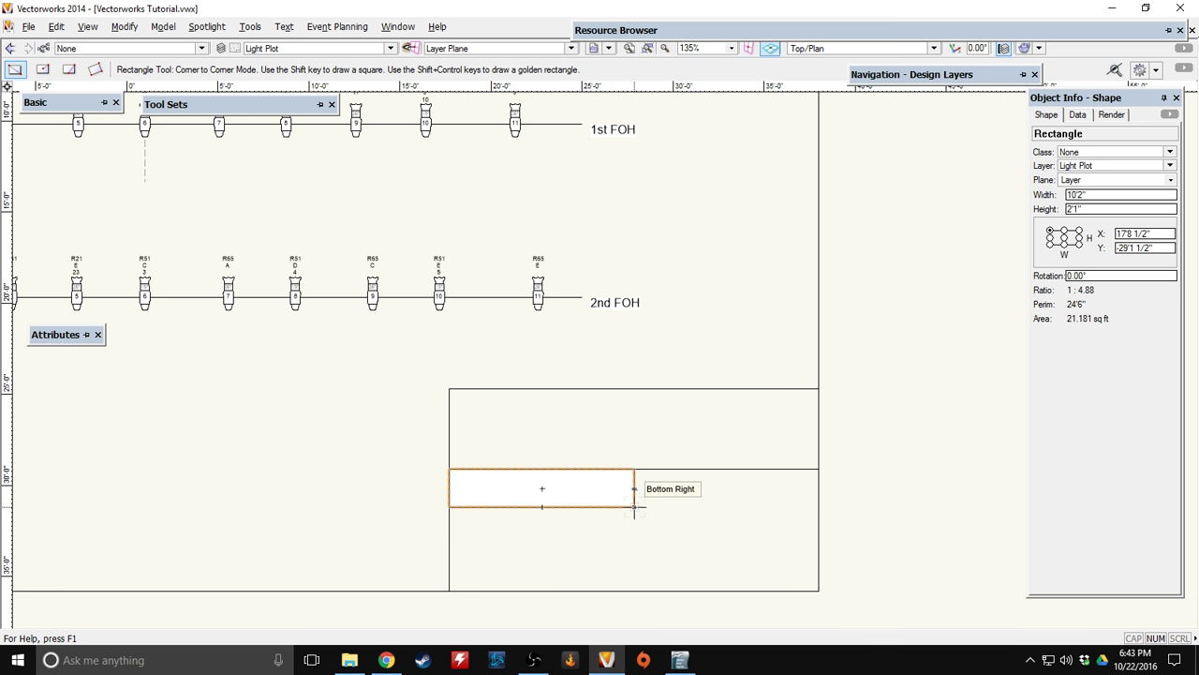
left_click(634, 506)
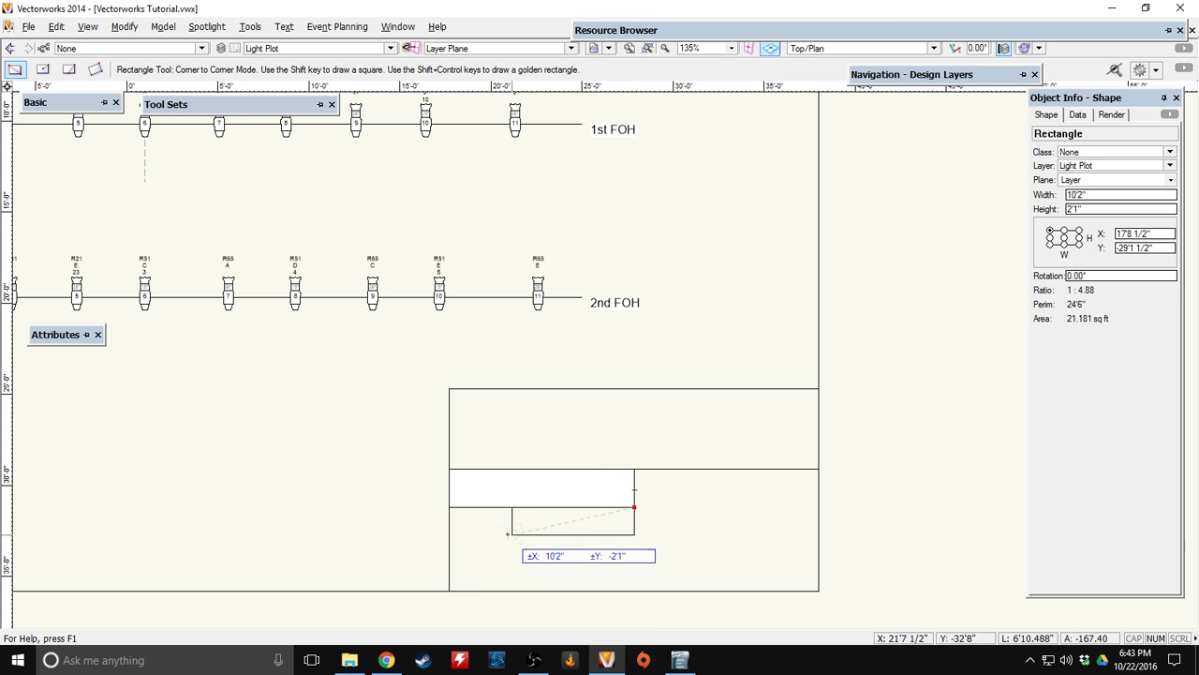
left_click(448, 541)
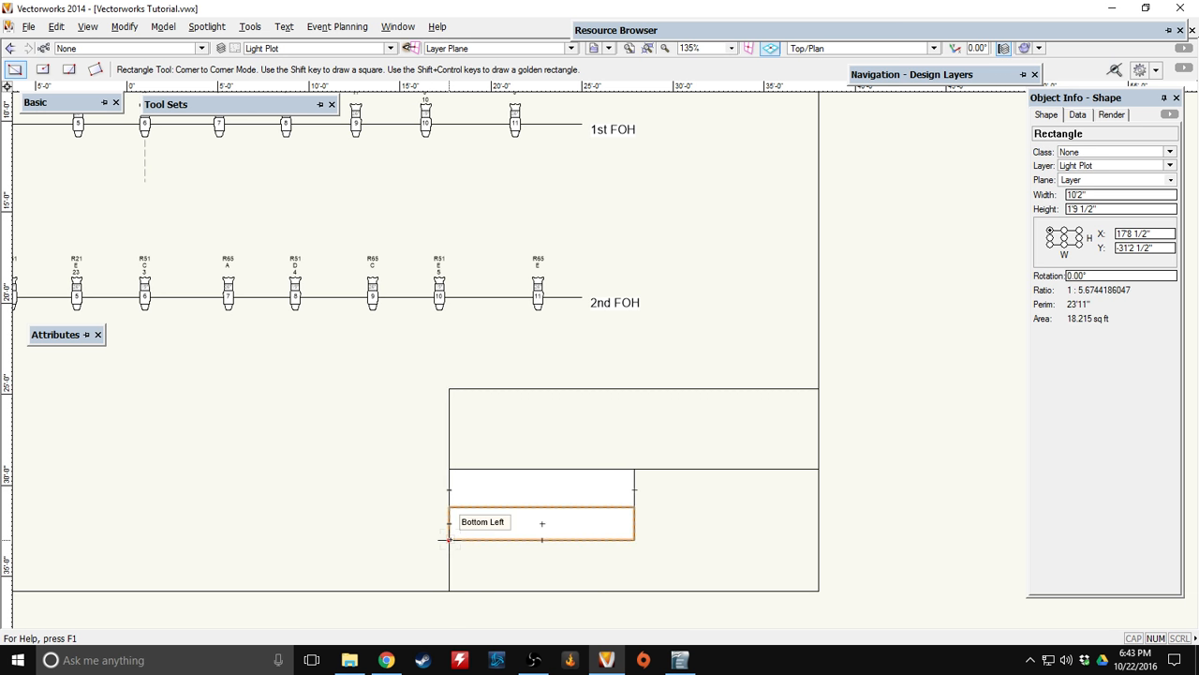
left_click(449, 541)
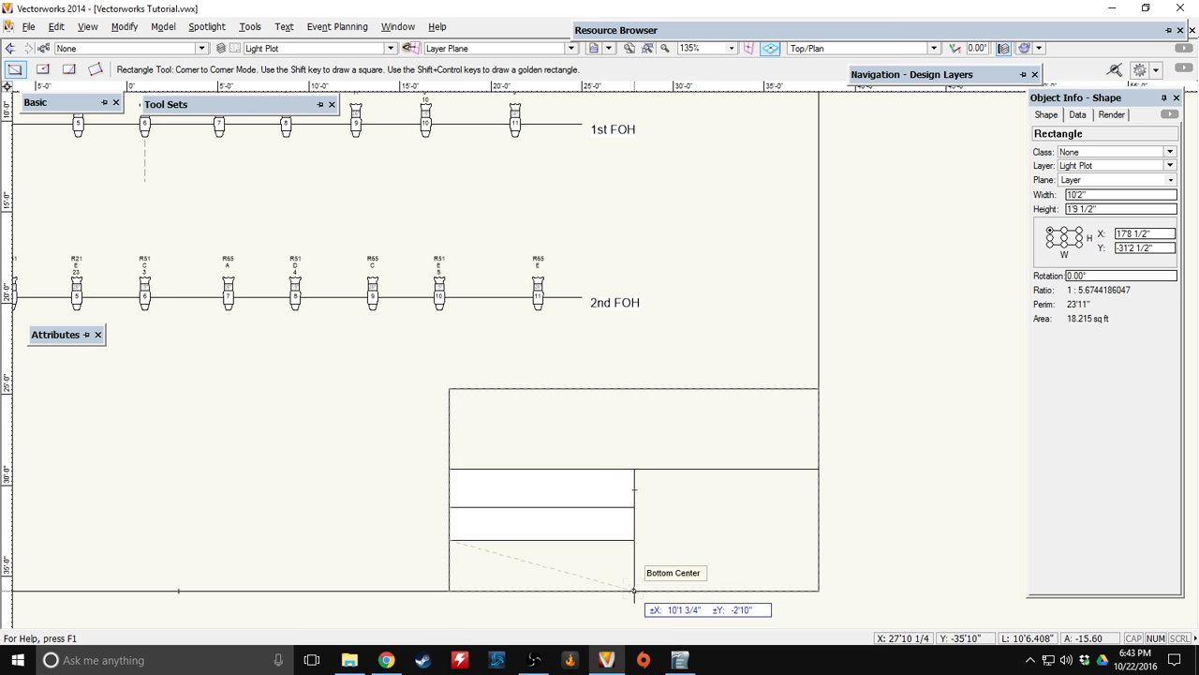
left_click(634, 590)
Remove the fill from the three stacked rectangles and deselect them.
left_click(72, 351)
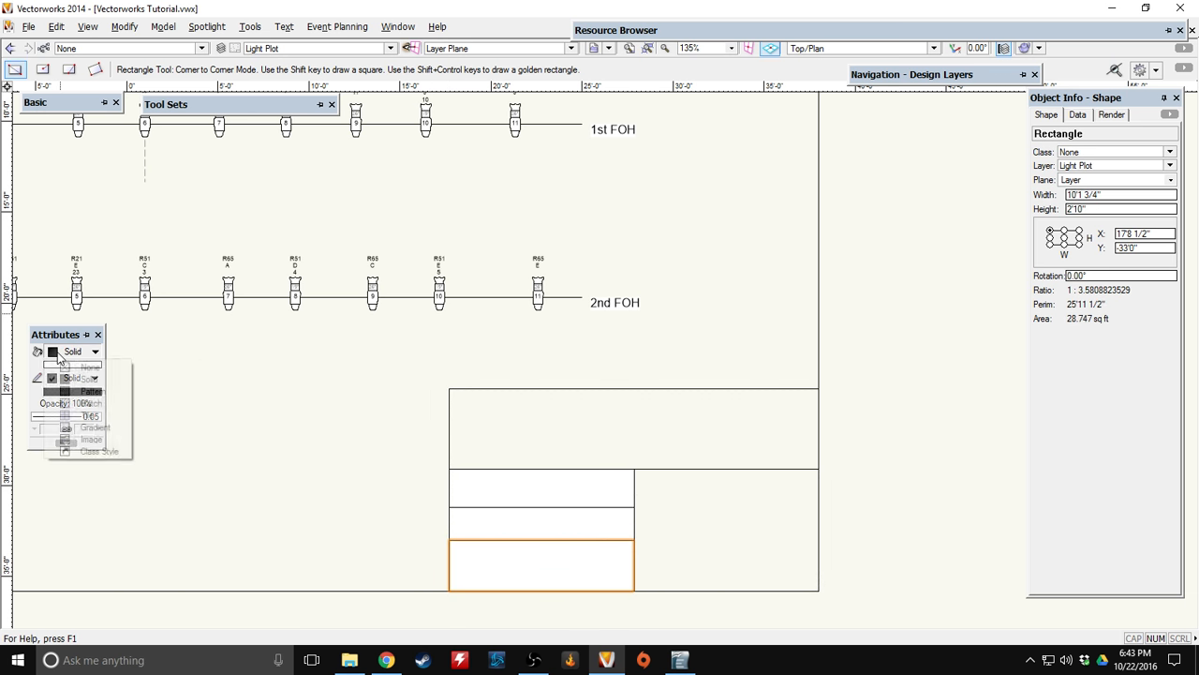
left_click(75, 366)
left_click(32, 118)
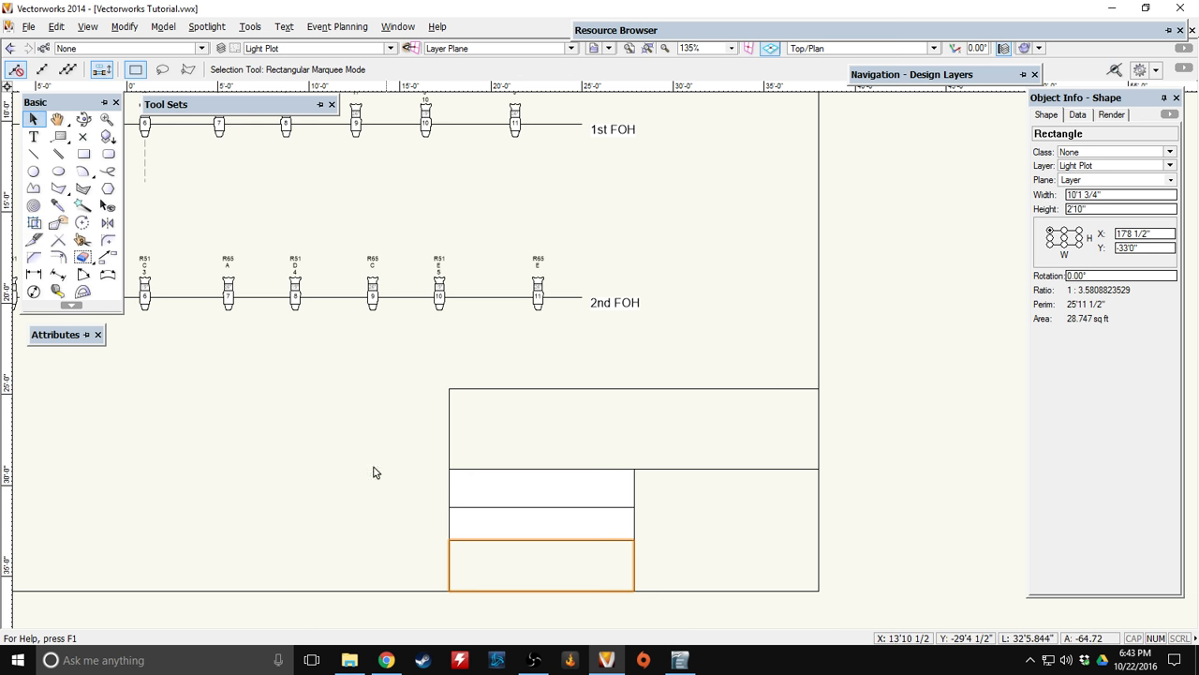
left_click_drag(359, 448, 724, 566)
left_click(71, 353)
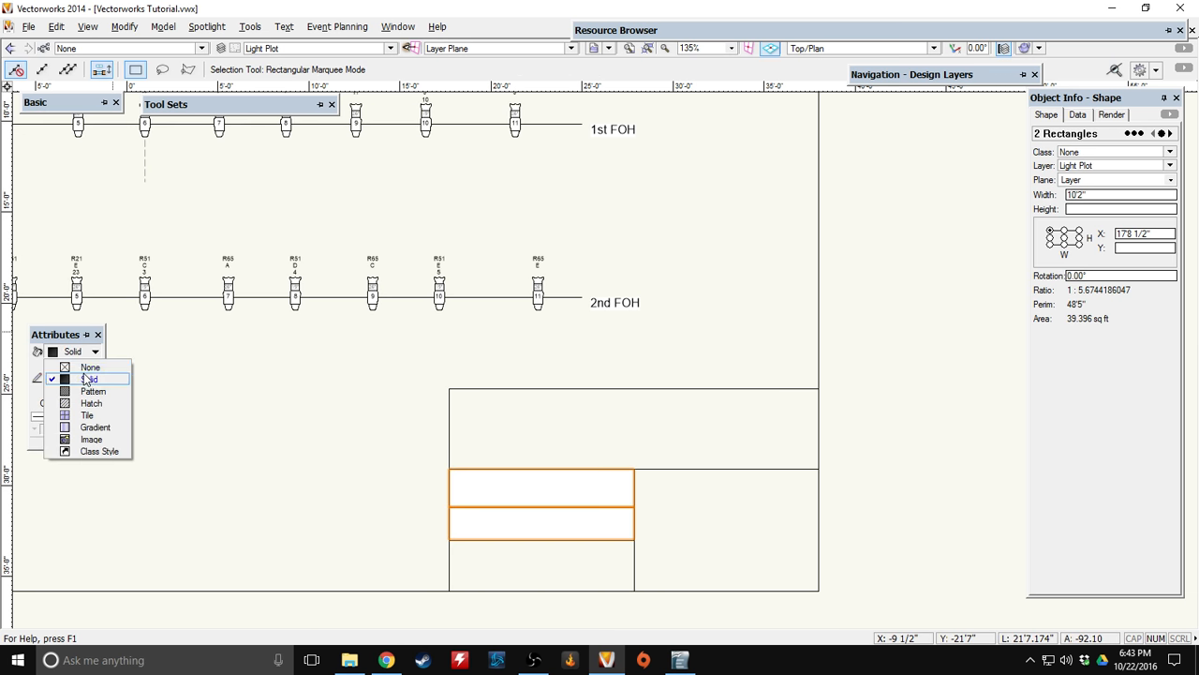
left_click(85, 378)
left_click(72, 352)
left_click(74, 368)
left_click(357, 423)
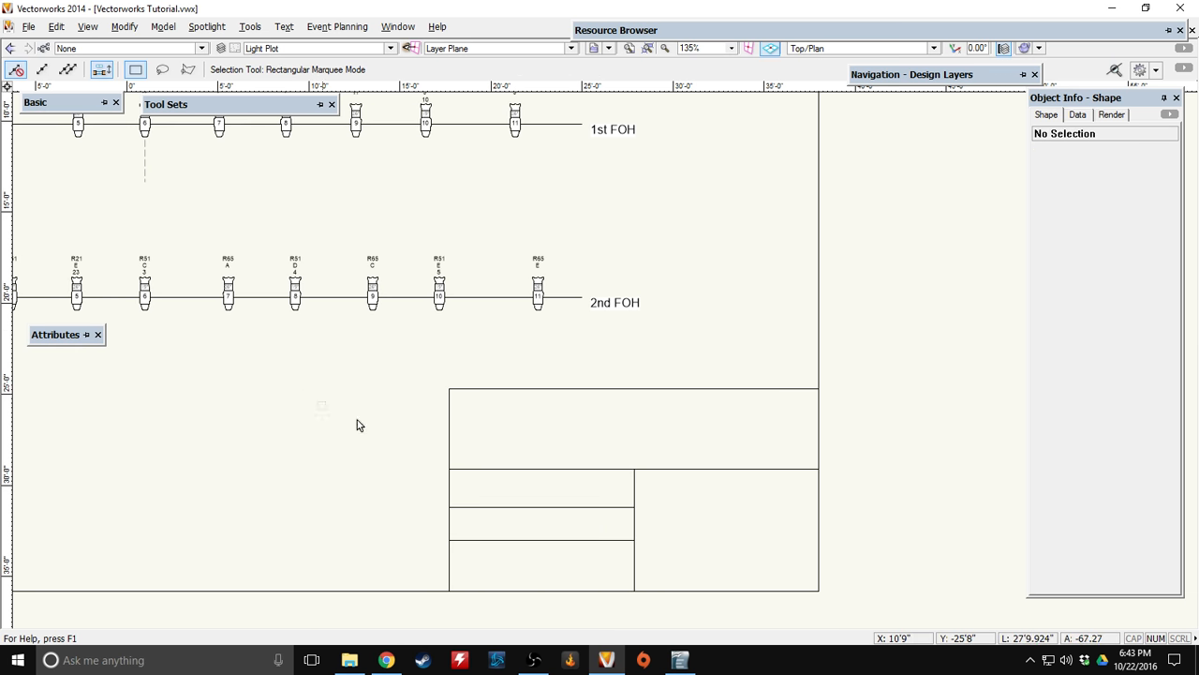
Add the text "The Misanthrope" in the title strip and move it to the strip's centre.
mouse_move(166, 104)
mouse_move(37, 103)
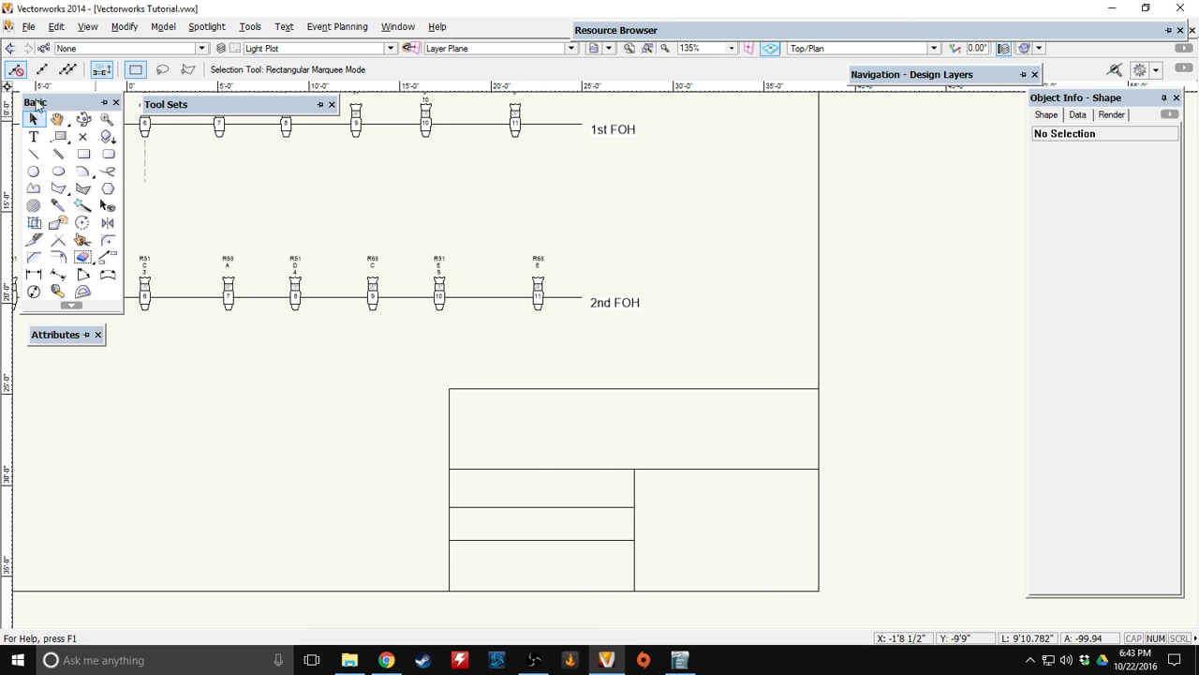
left_click(33, 136)
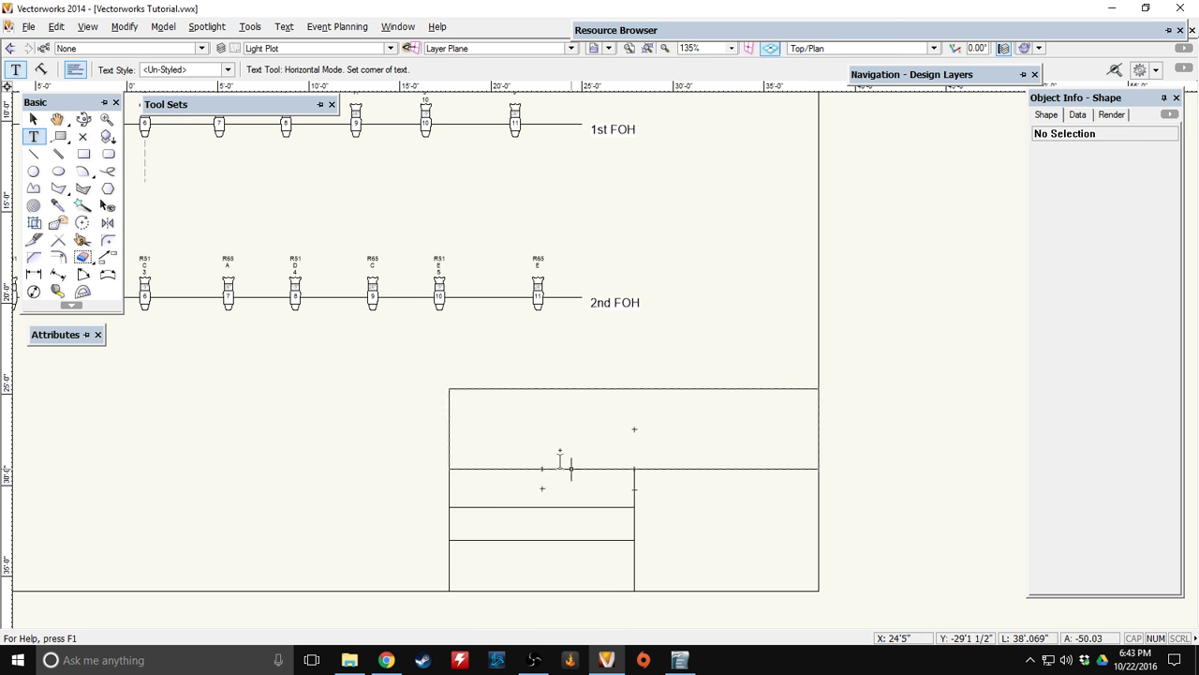
left_click(505, 422)
type("The M")
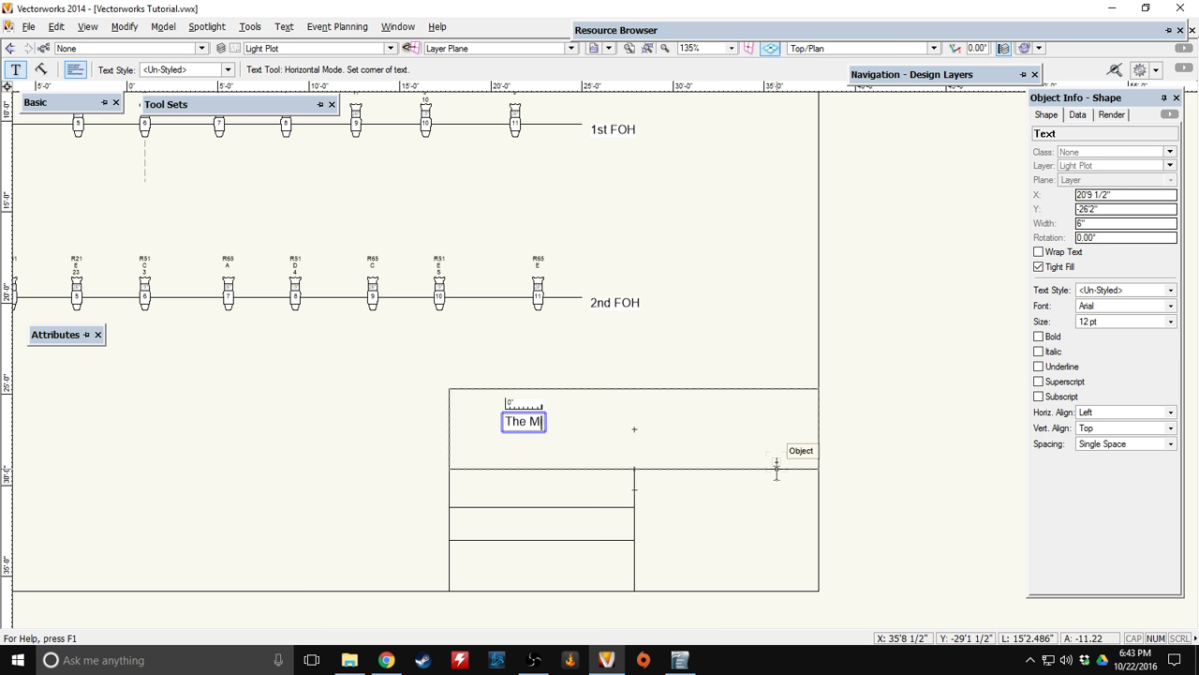
type("isanthrope")
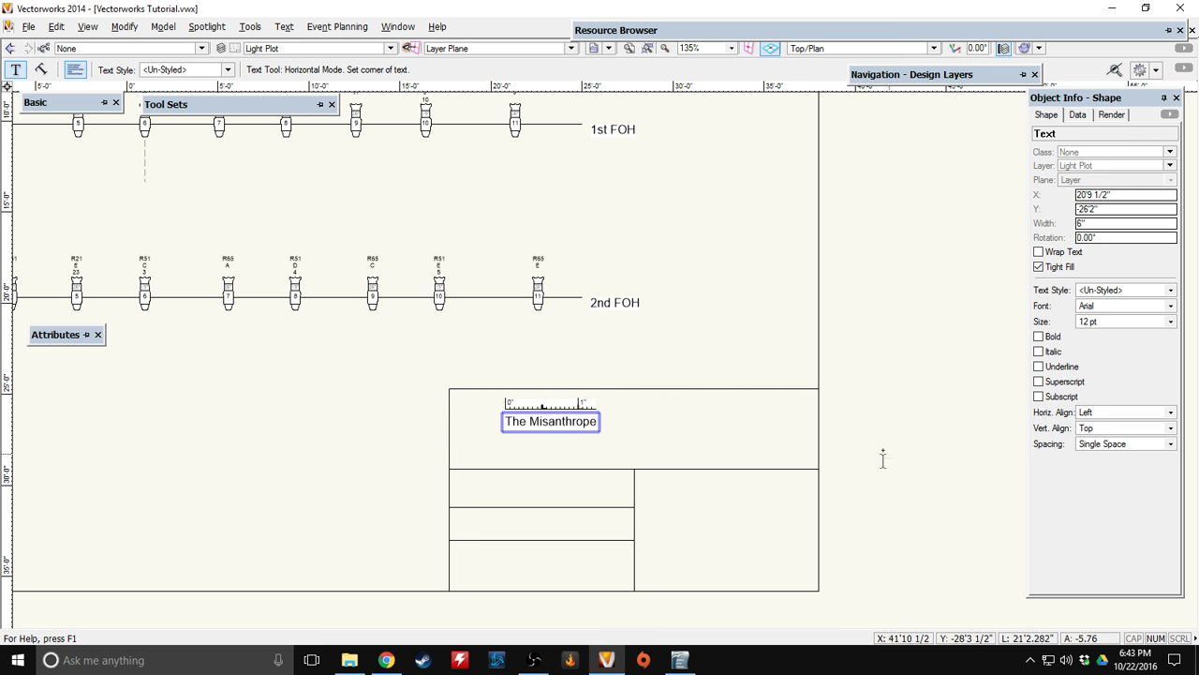
left_click(33, 118)
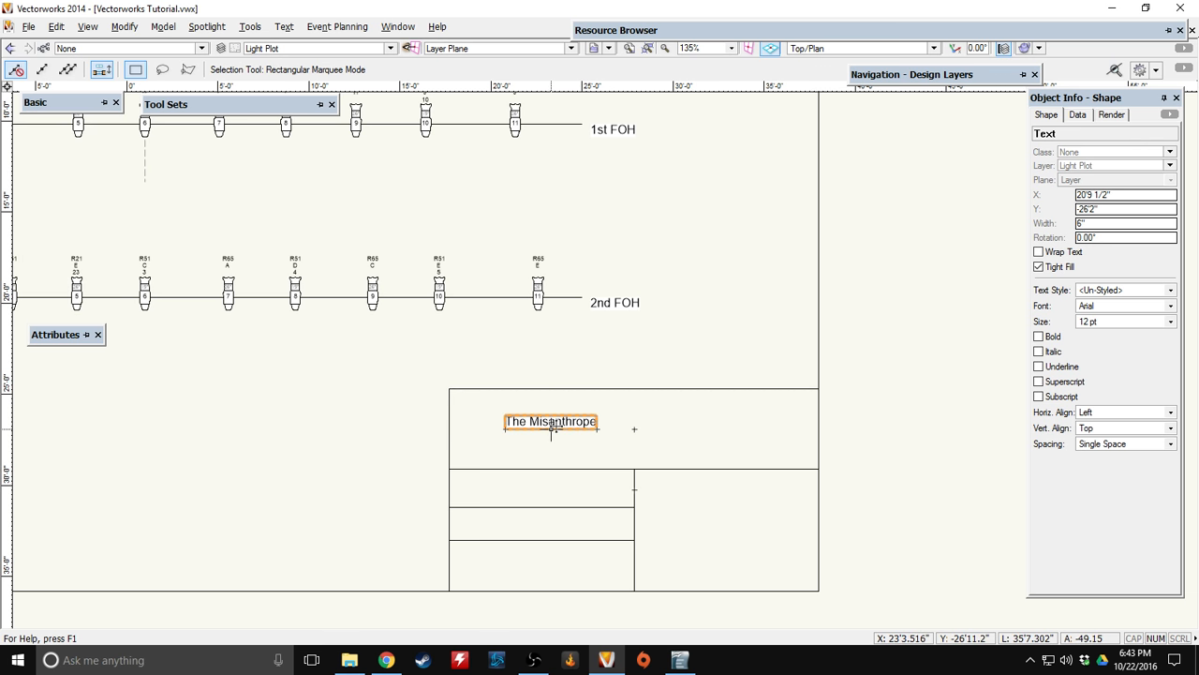
left_click_drag(551, 423, 635, 428)
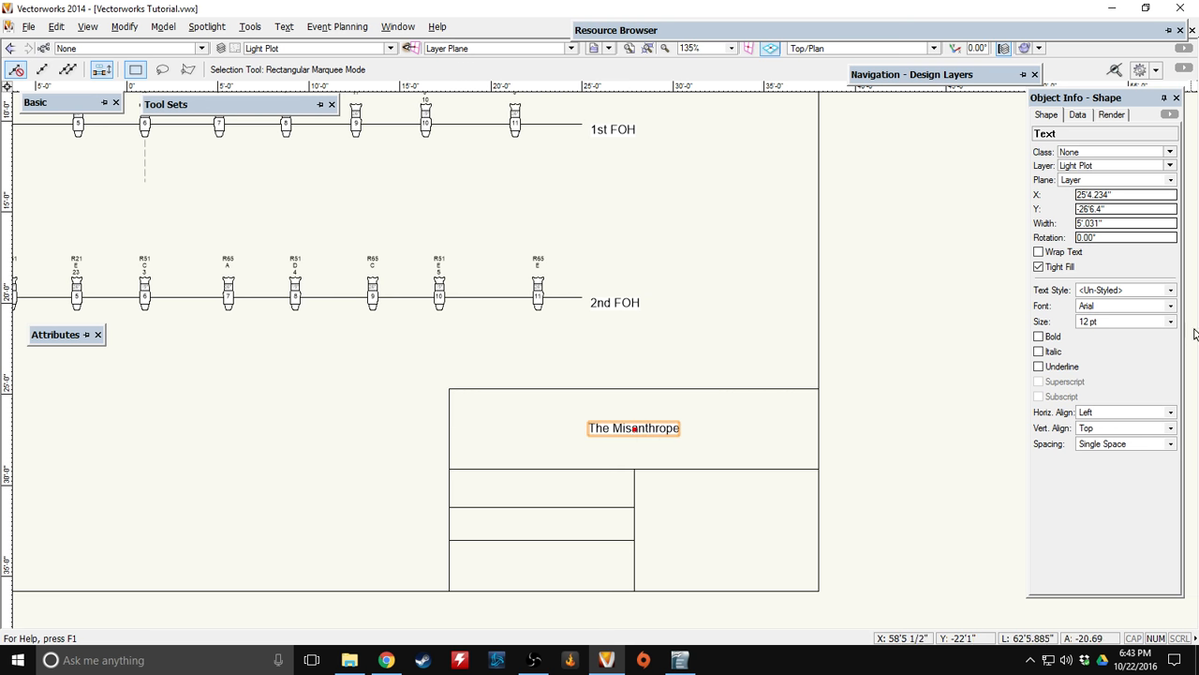
Enlarge "The Misanthrope" to 48 pt and reposition it so it fits within the title strip.
left_click(1115, 324)
left_click(1128, 542)
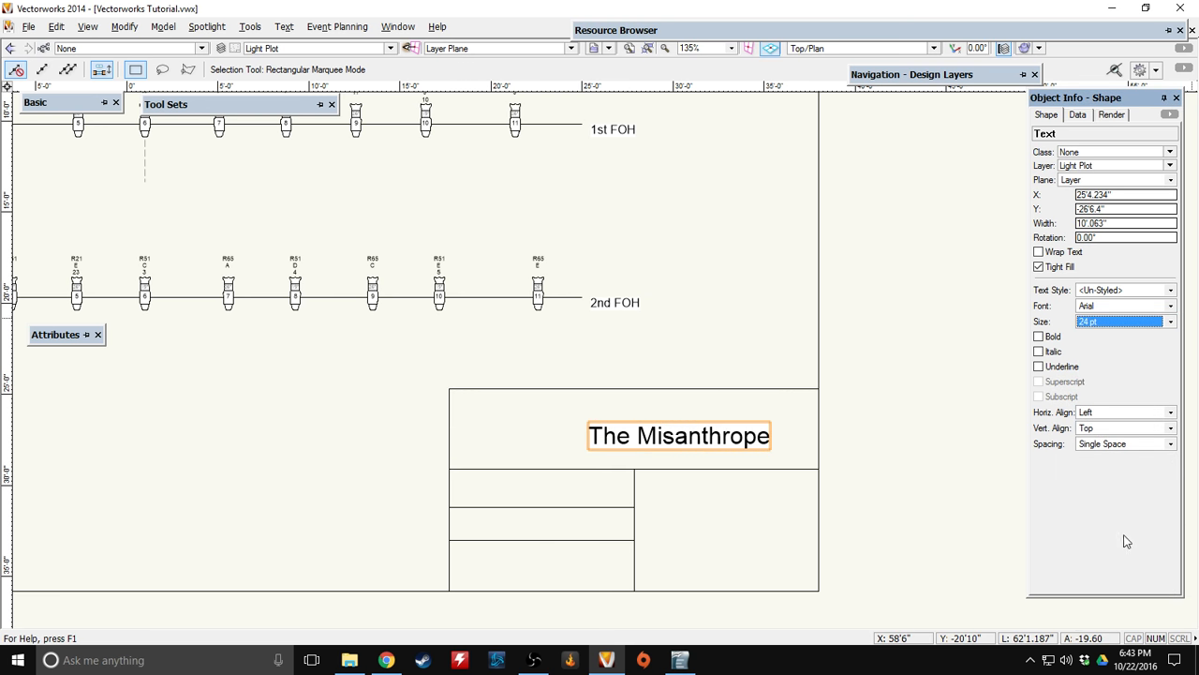
left_click(1106, 323)
left_click(1118, 564)
left_click_drag(820, 459, 683, 429)
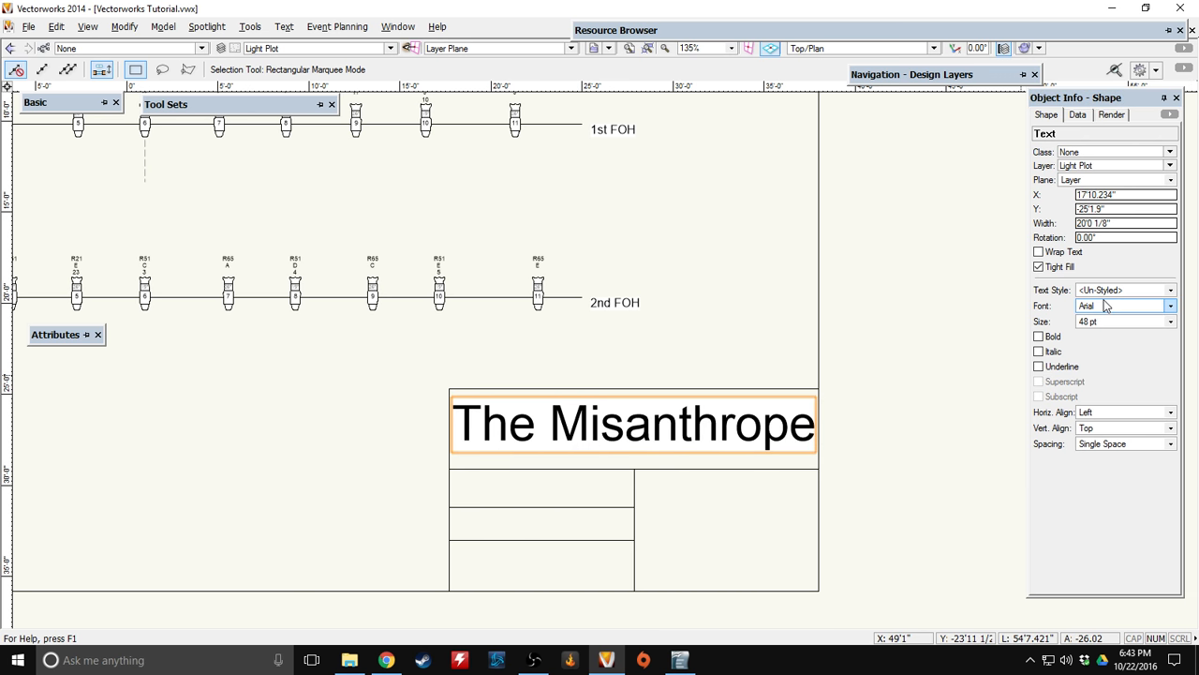
Italicize the title "The Misanthrope", remove its background fill and deselect it.
left_click(1040, 352)
left_click(53, 353)
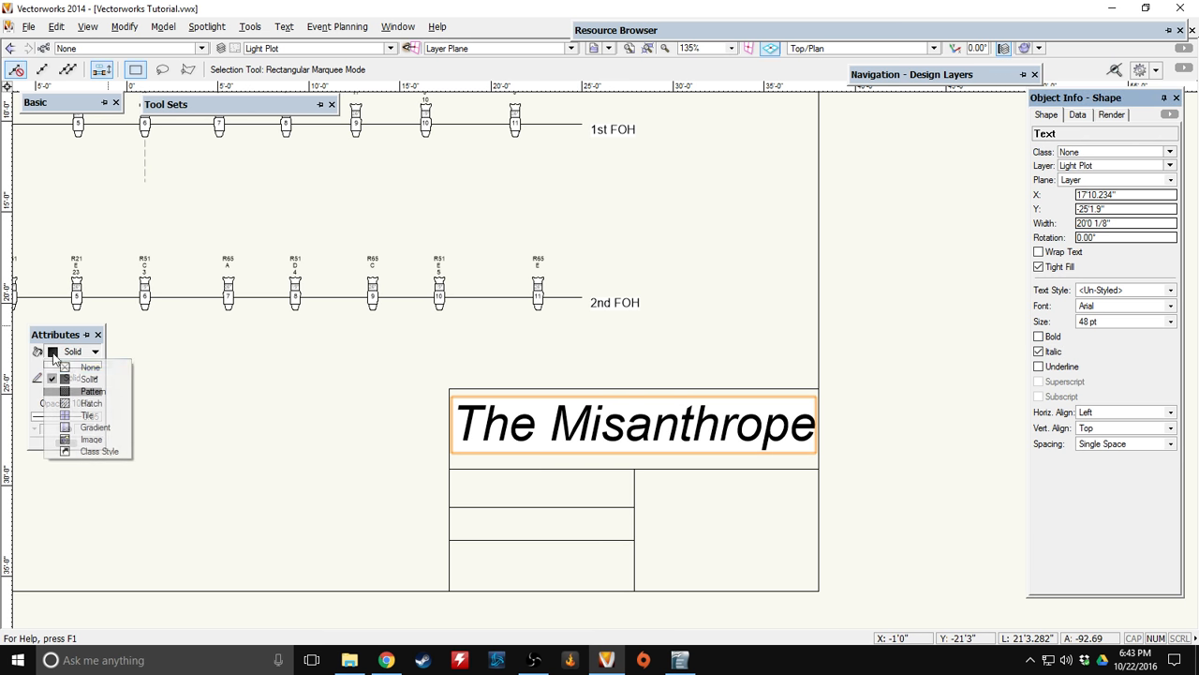
left_click(373, 429)
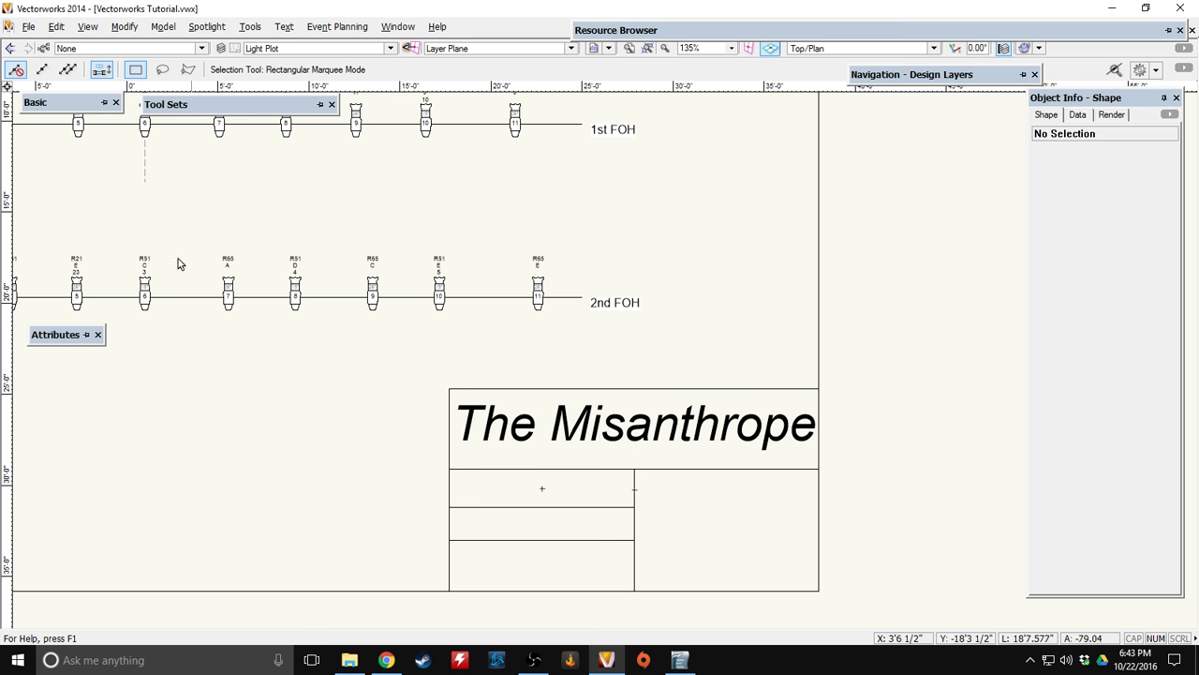
Begin a text label in the uppermost of the three small cells beneath the title strip.
mouse_move(57, 103)
left_click(33, 136)
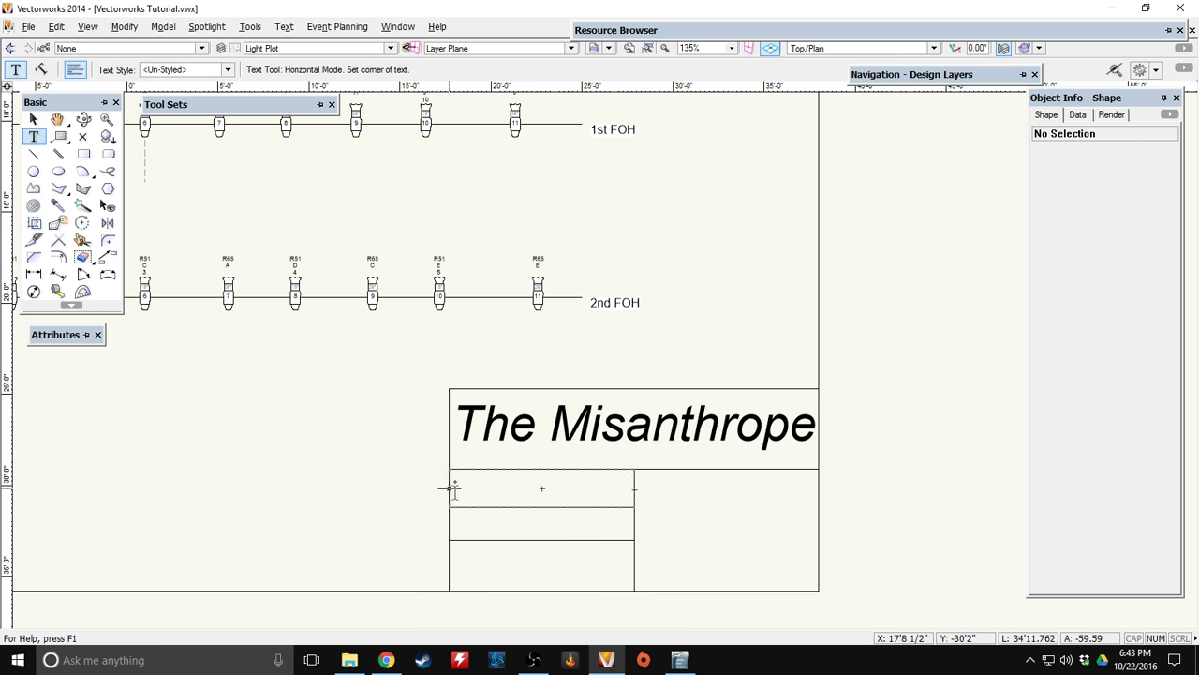